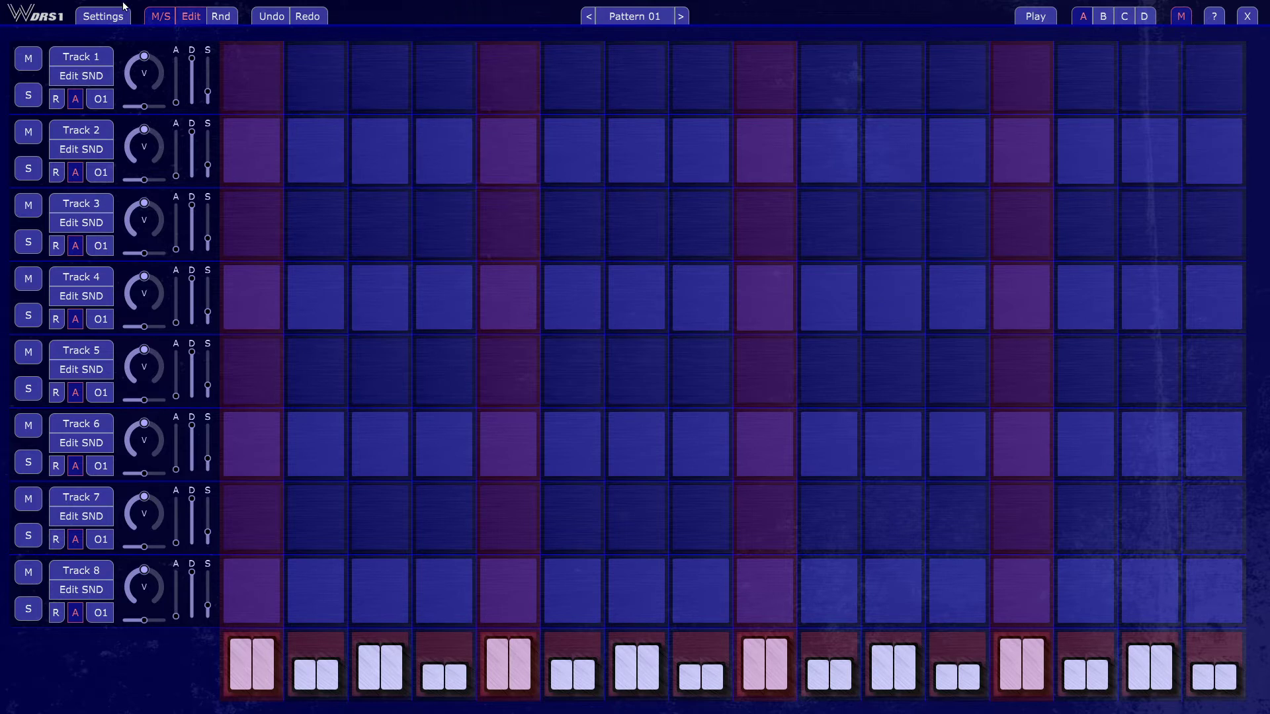
# View the program's version information and close it
pyautogui.click(33, 16)
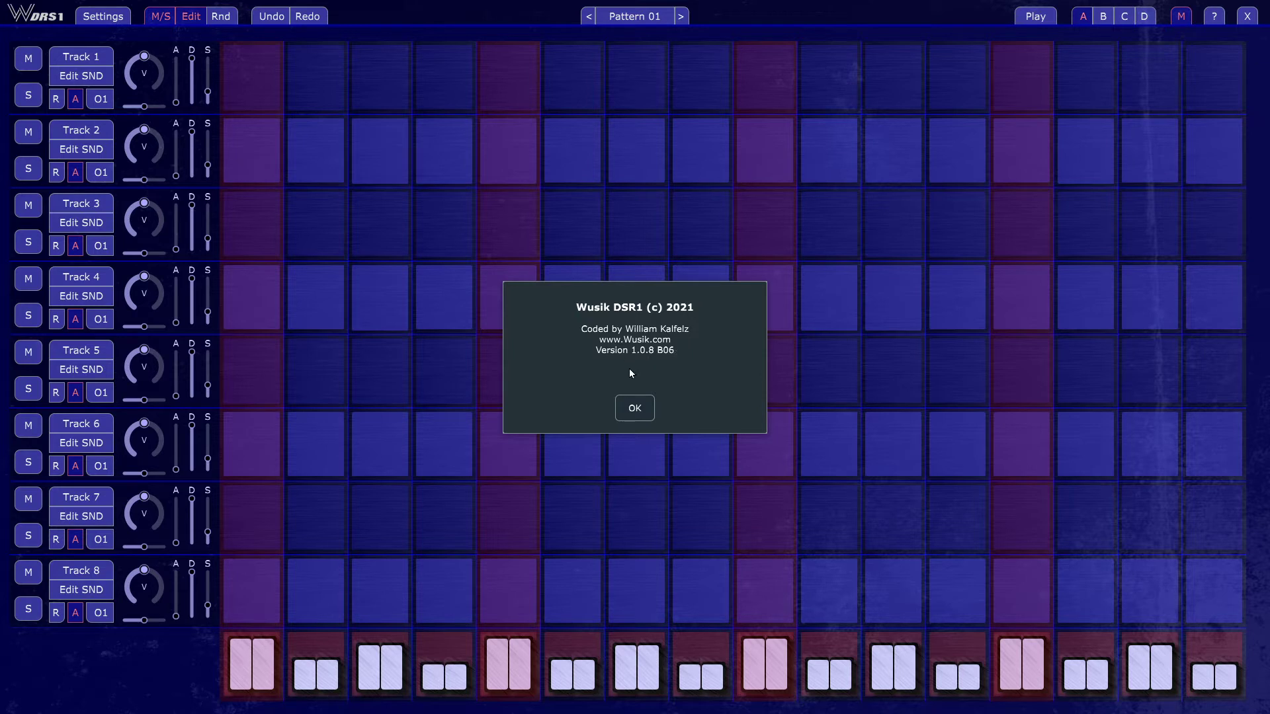
pyautogui.click(634, 408)
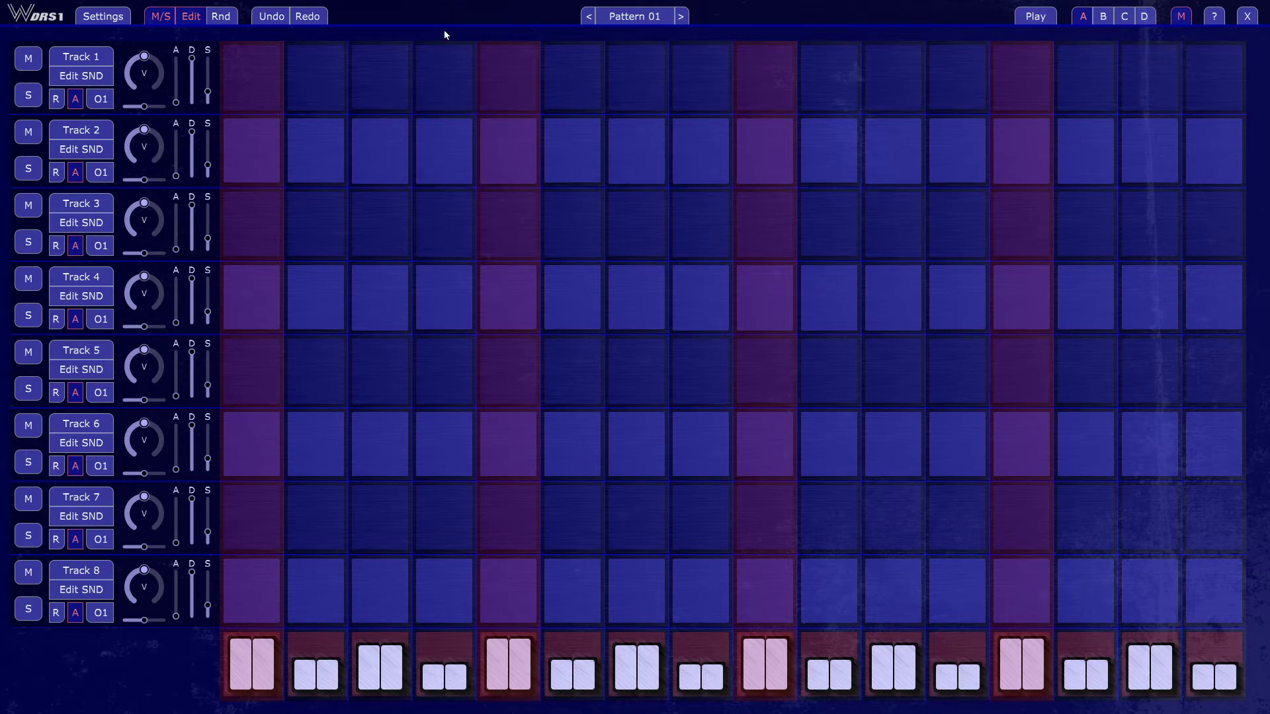
# Insert the samples Vocoder (1).Flac through Vocoder (4).Flac into Track 1's sound settings
pyautogui.click(96, 77)
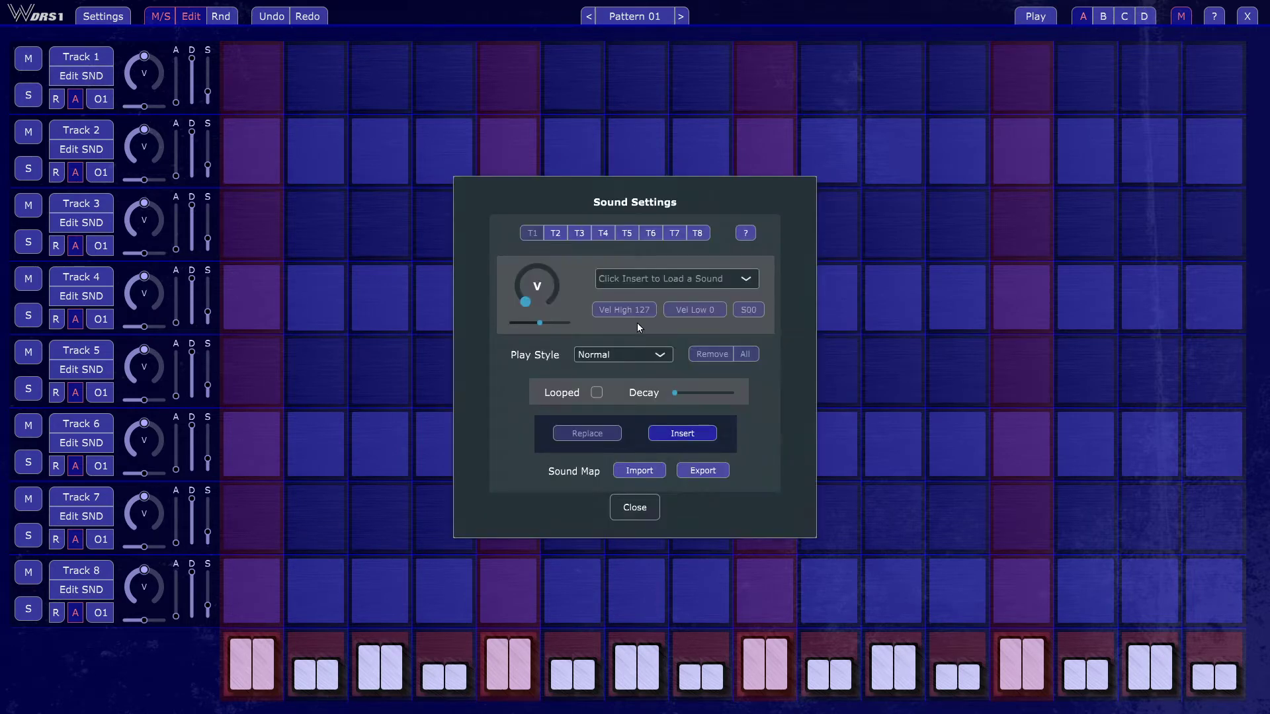
pyautogui.click(702, 436)
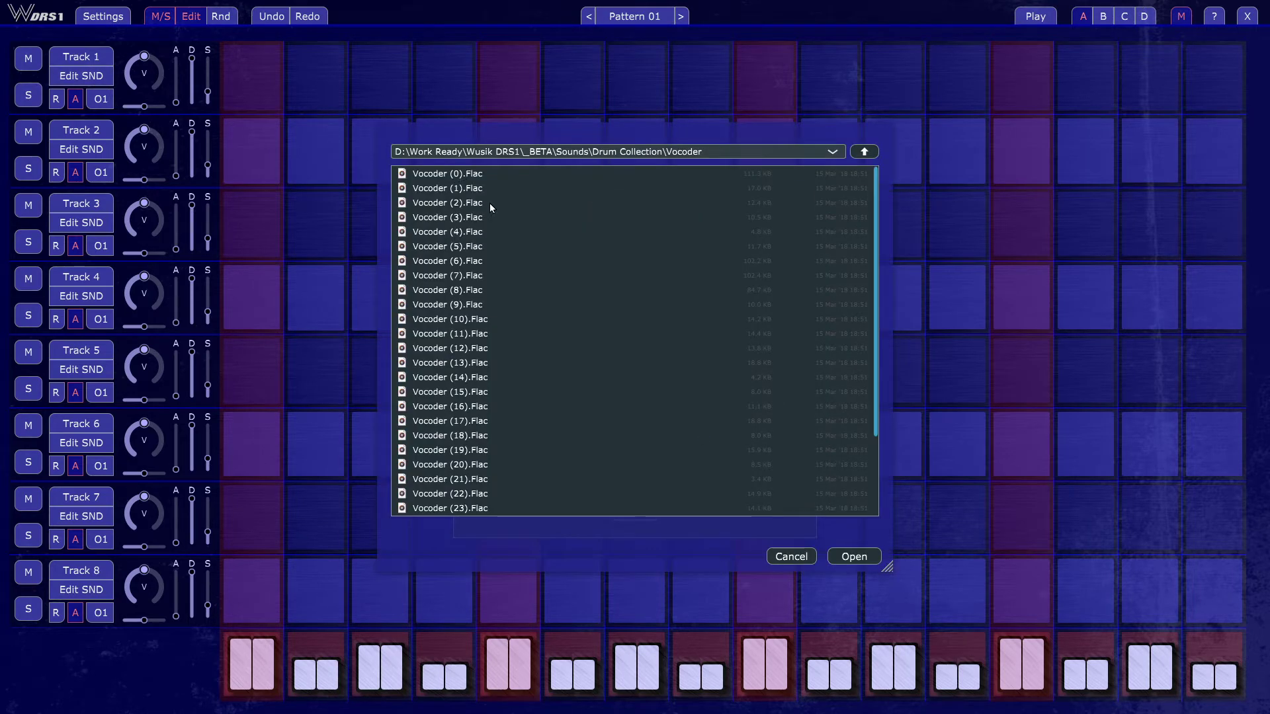
pyautogui.doubleClick(487, 185)
pyautogui.click(693, 433)
pyautogui.doubleClick(490, 201)
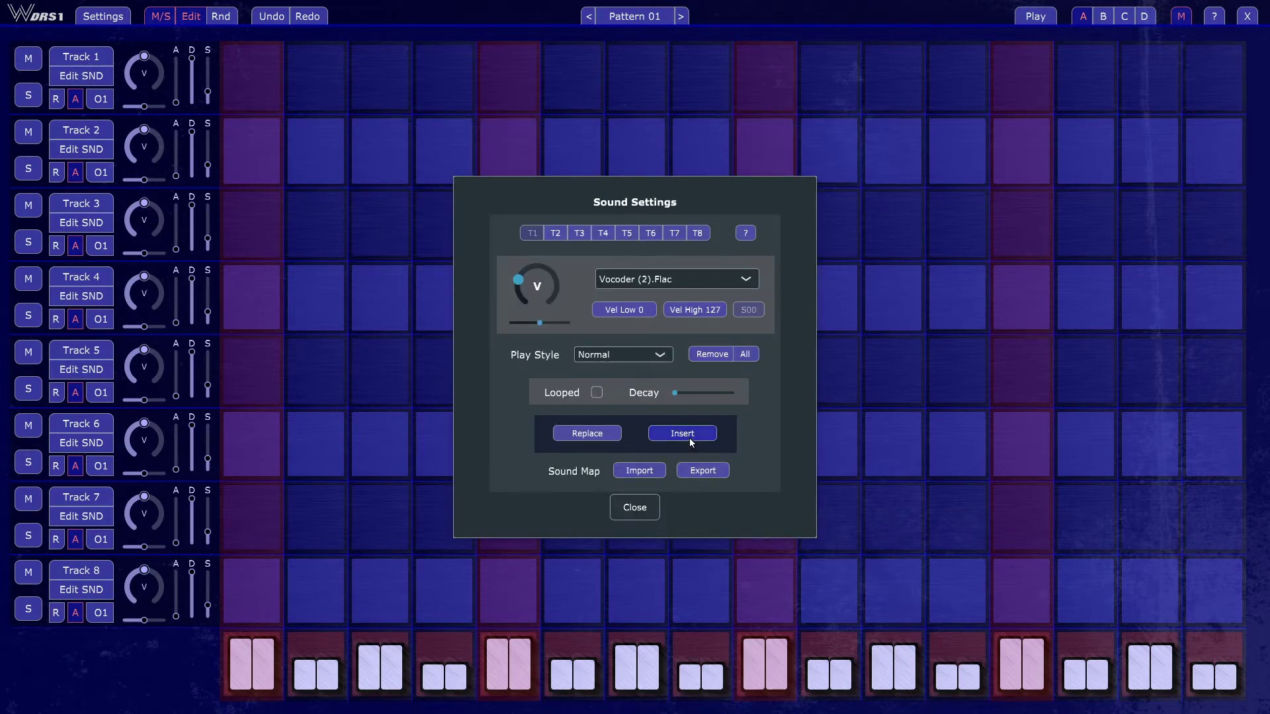
pyautogui.click(689, 437)
pyautogui.doubleClick(476, 217)
pyautogui.click(687, 438)
pyautogui.doubleClick(510, 231)
# Insert the samples Vocoder (5).Flac through Vocoder (8).Flac into Track 1 and check the list of loaded sounds
pyautogui.click(691, 437)
pyautogui.doubleClick(501, 246)
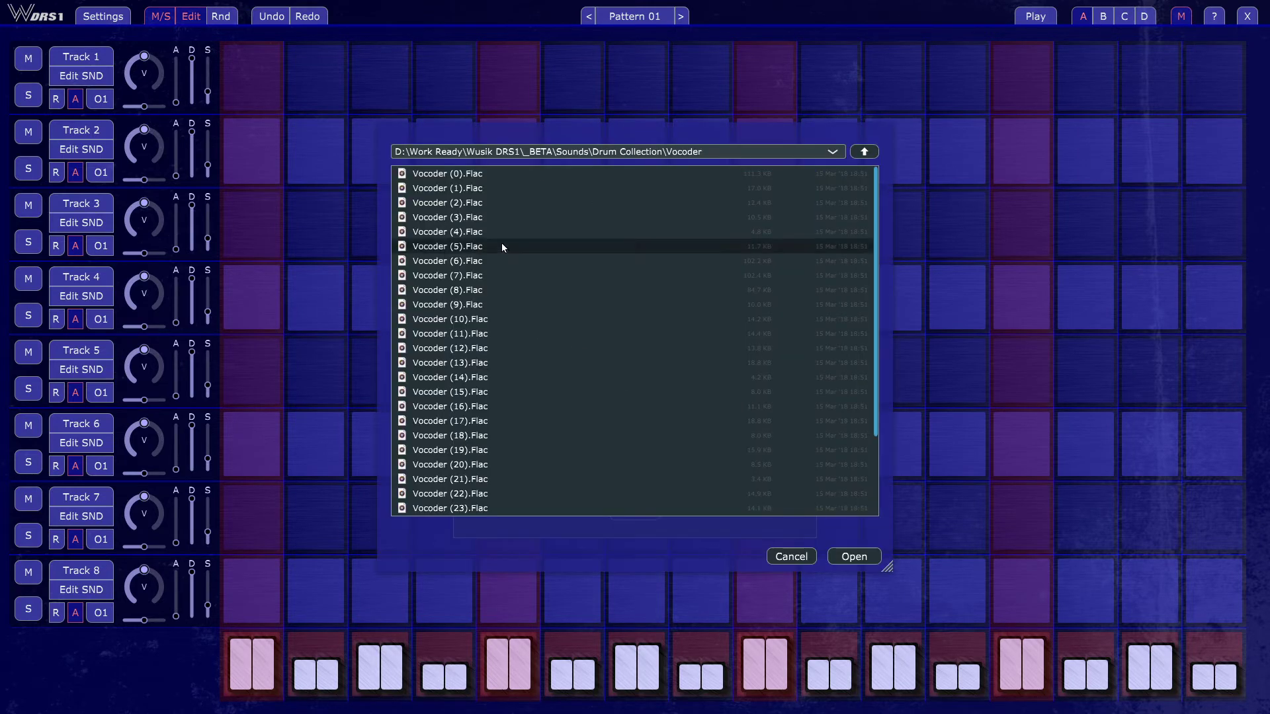
pyautogui.click(677, 439)
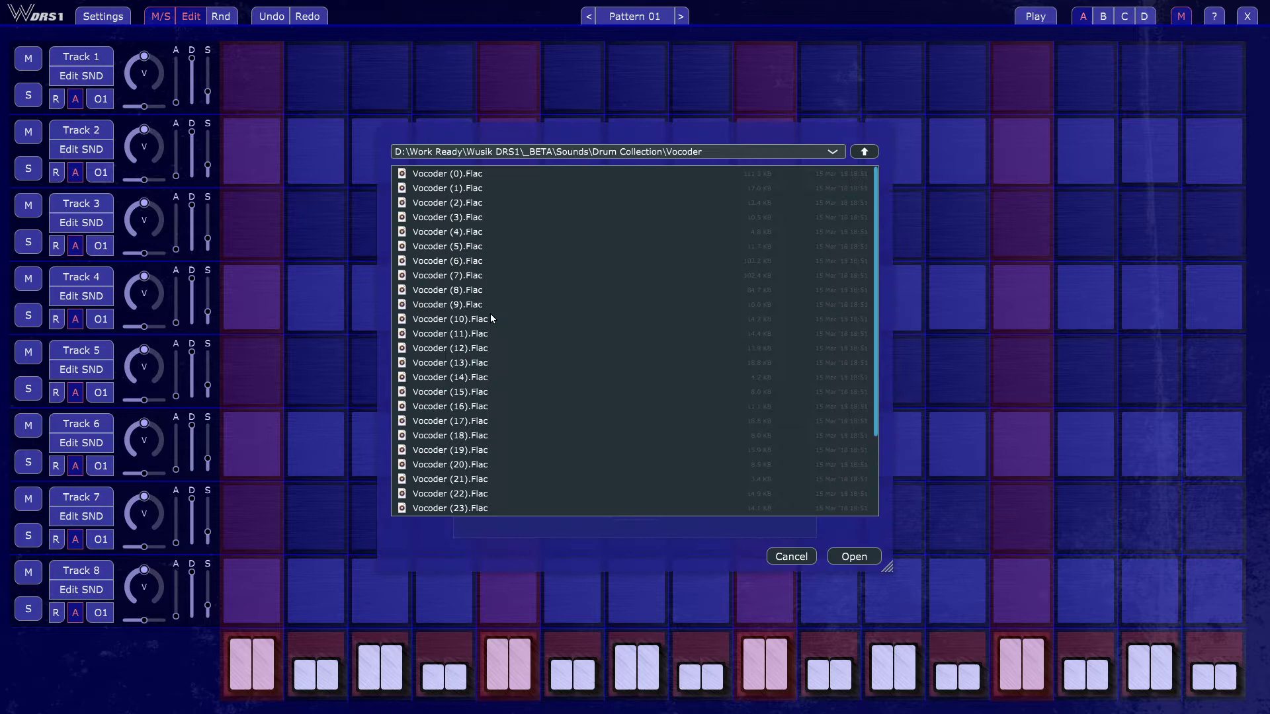
pyautogui.doubleClick(480, 261)
pyautogui.click(681, 433)
pyautogui.doubleClick(489, 275)
pyautogui.click(670, 436)
pyautogui.doubleClick(502, 289)
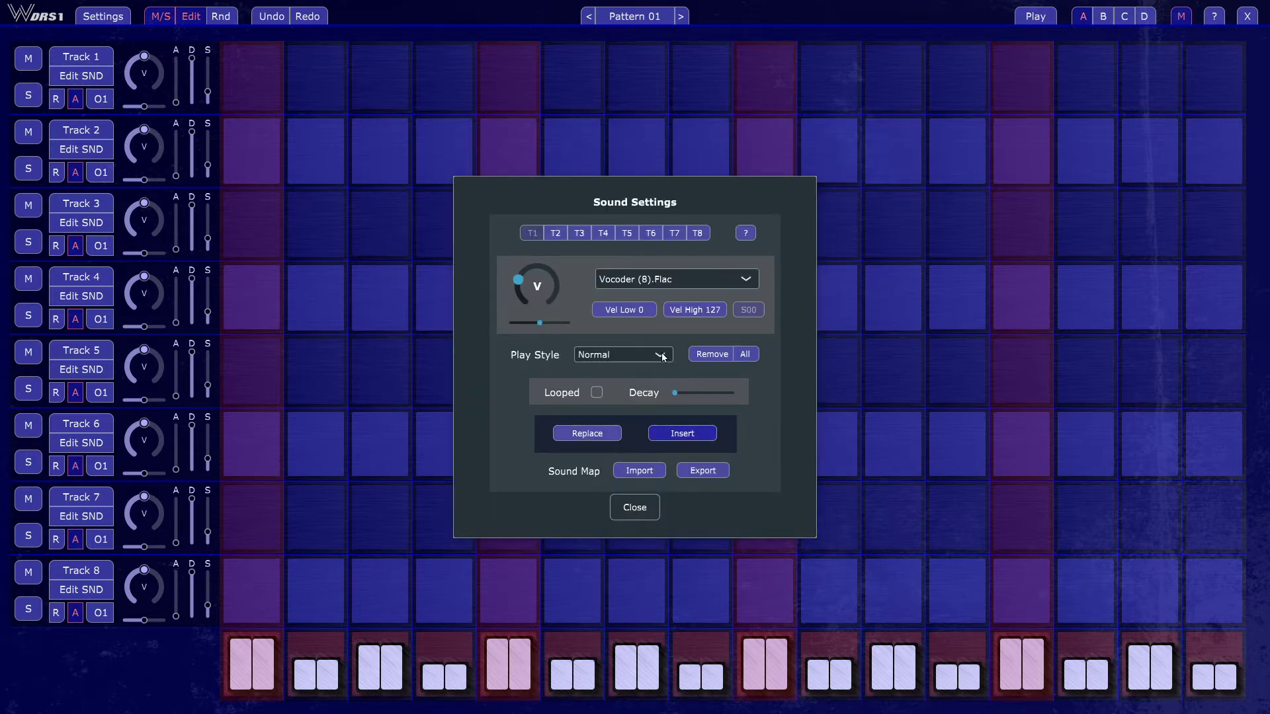
pyautogui.click(699, 283)
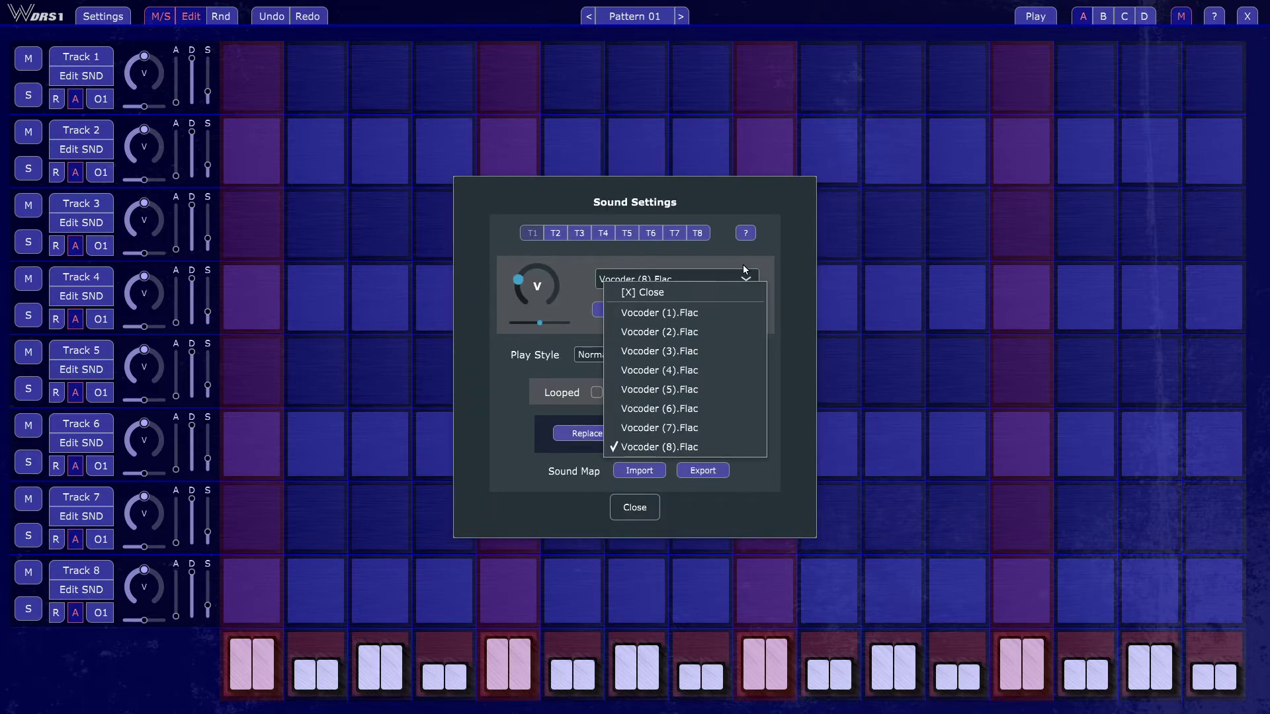
pyautogui.click(789, 249)
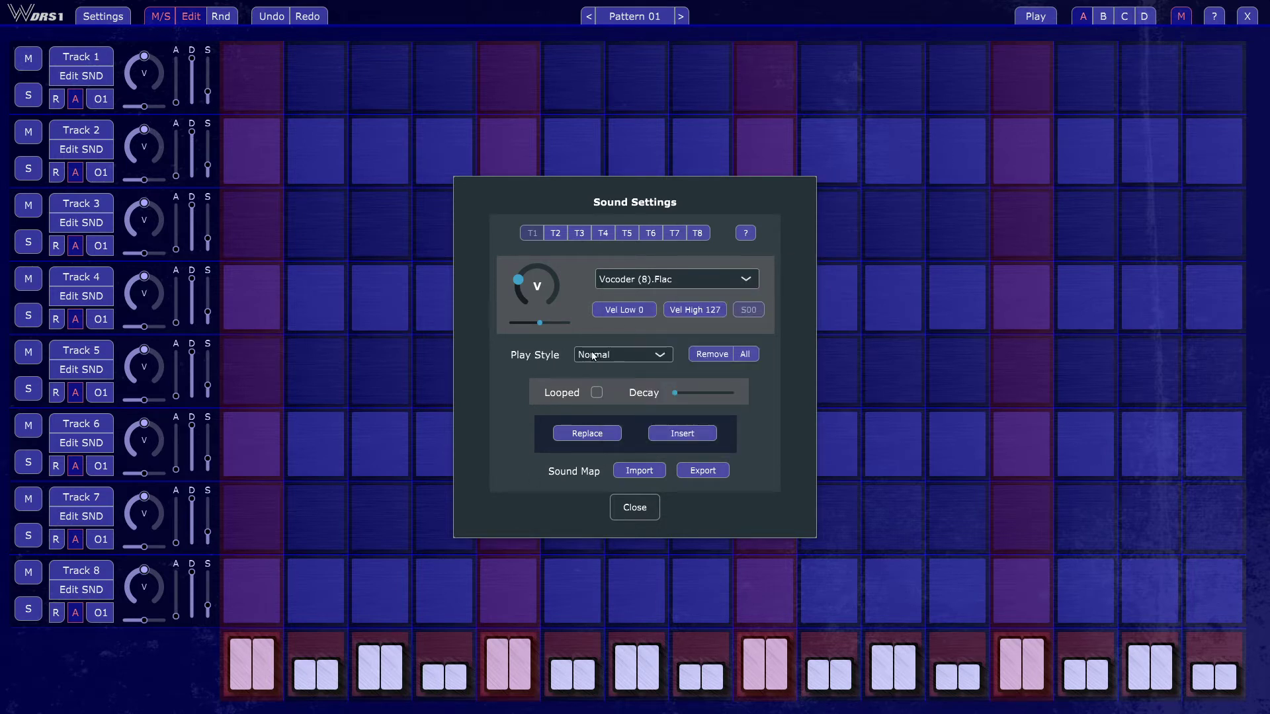
# Set Track 1's play style to Pattern Select and close the sound settings
pyautogui.click(646, 355)
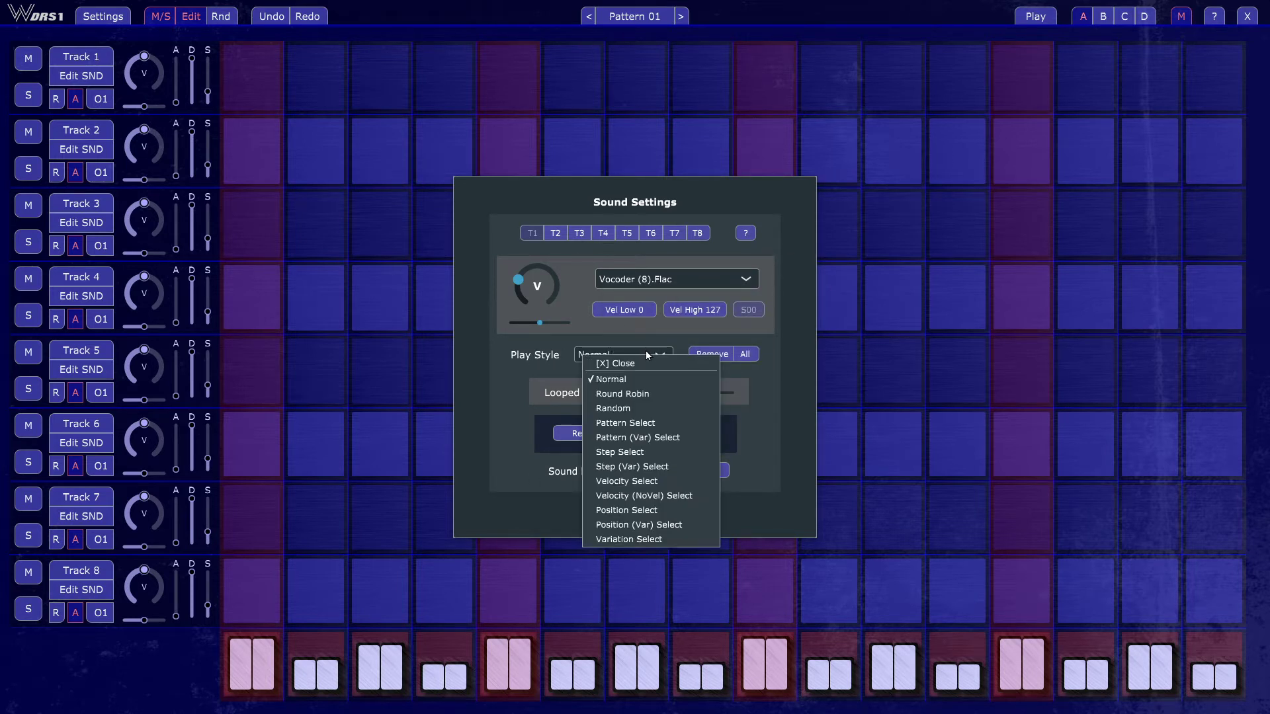
pyautogui.click(685, 422)
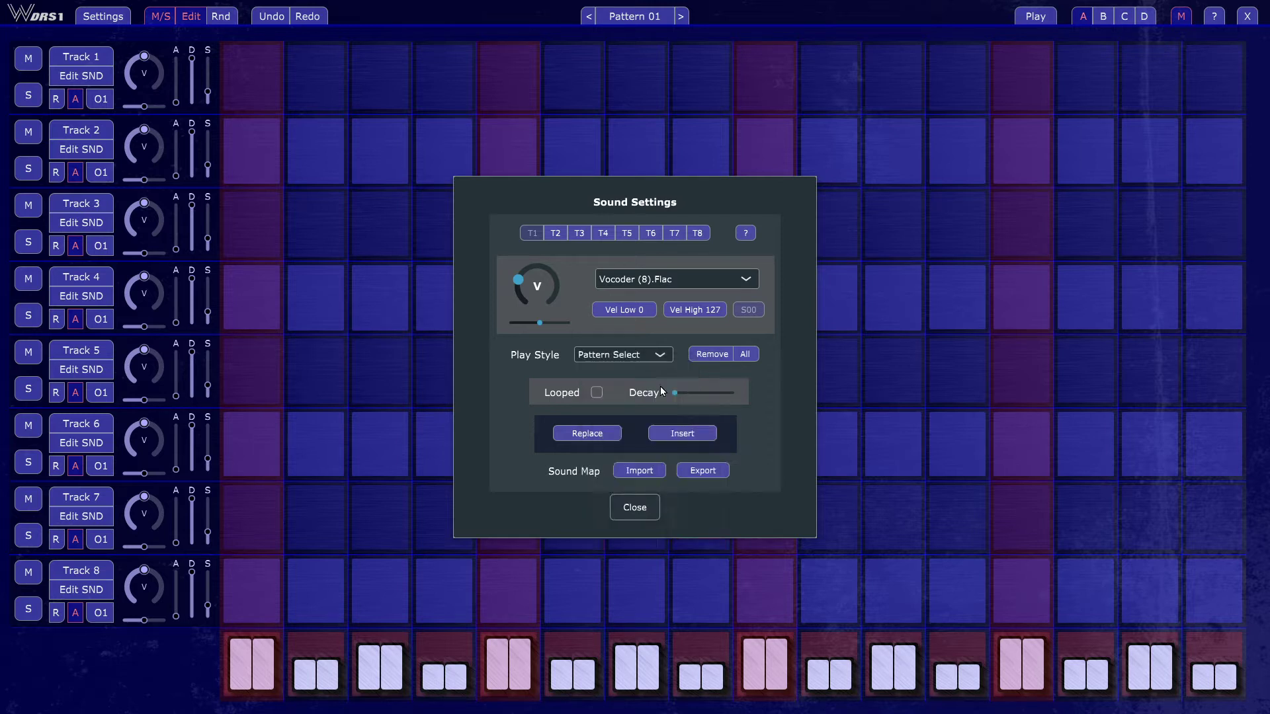
pyautogui.click(631, 503)
# Place Track 1 hits on steps 1, 3, 5, 9, 11 and 13 of Pattern 01
pyautogui.click(267, 90)
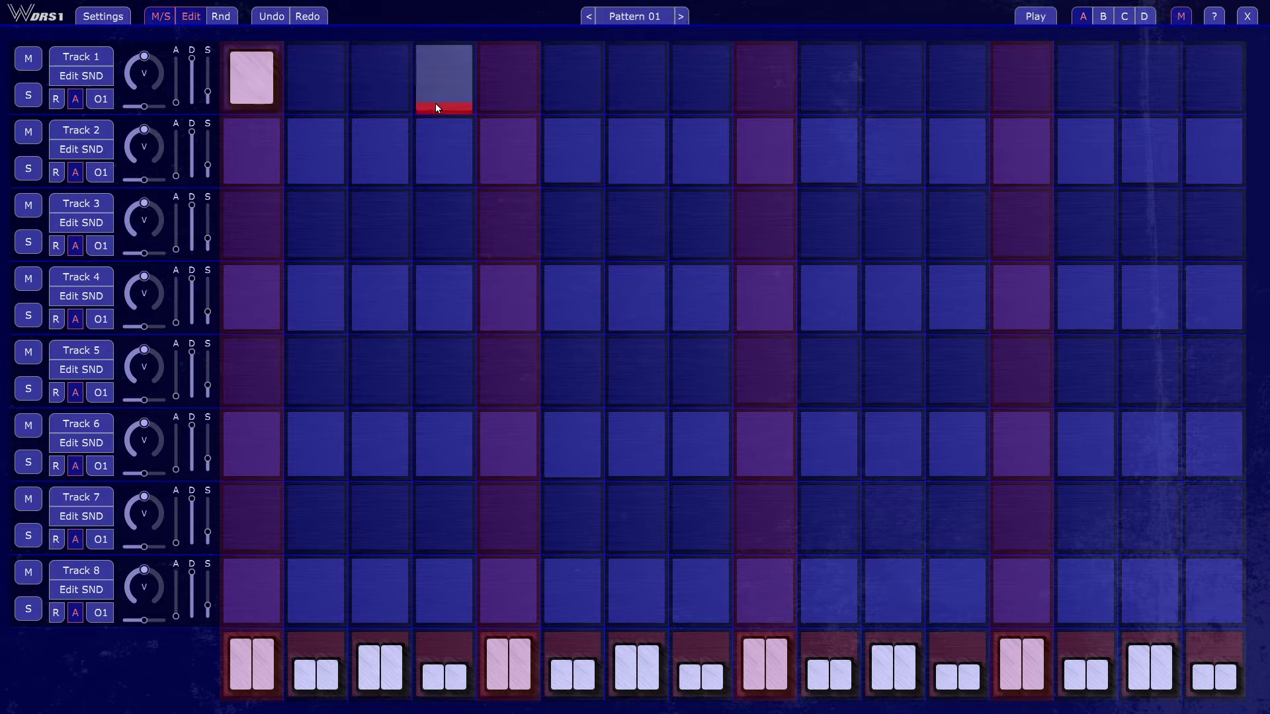
pyautogui.click(508, 83)
pyautogui.click(771, 89)
pyautogui.click(1005, 88)
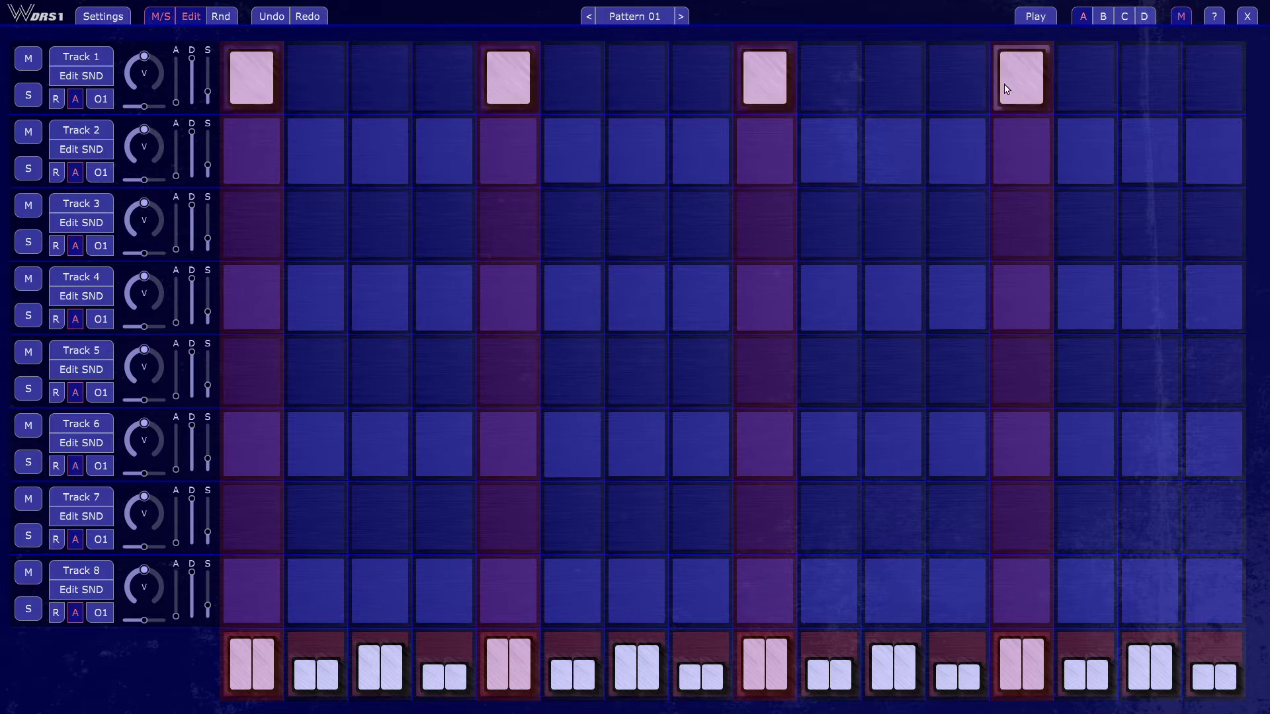
pyautogui.click(375, 77)
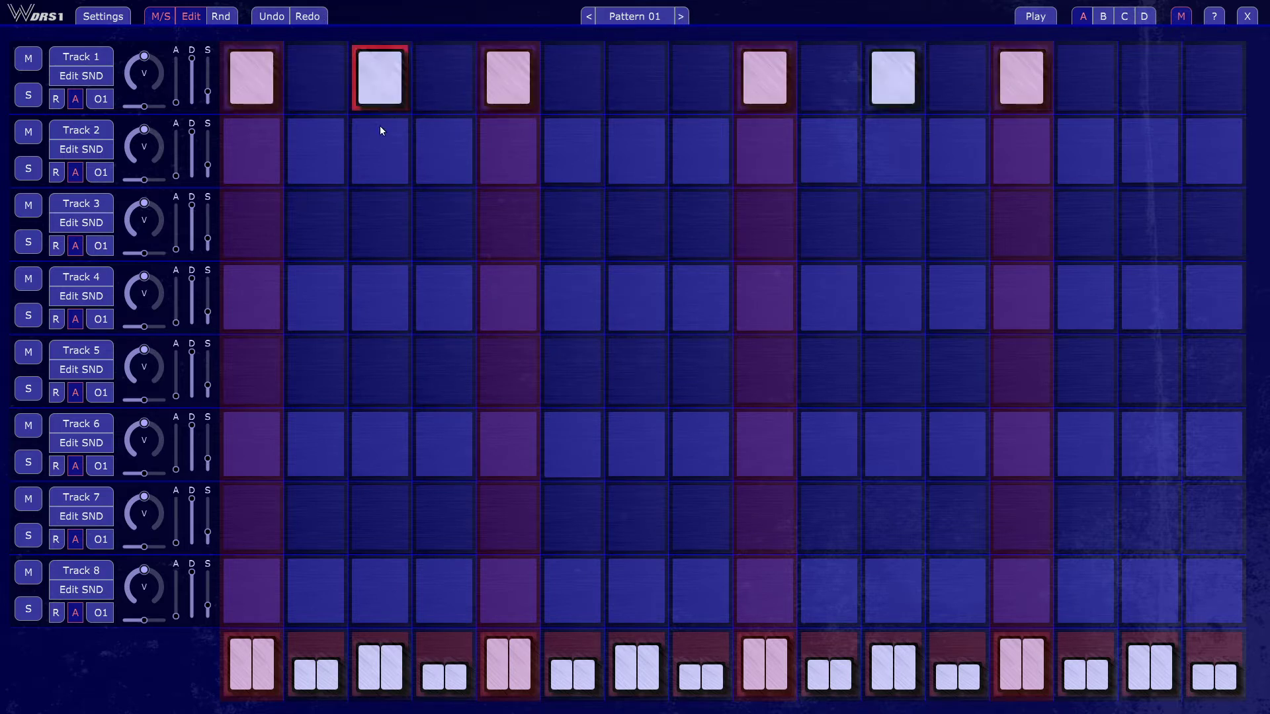
# Fill all 16 steps of Track 1 in Patterns 01, 02 and 03
pyautogui.click(681, 17)
pyautogui.keyDown('shift'); pyautogui.click(387, 69); pyautogui.keyUp('shift')
pyautogui.press('Right')
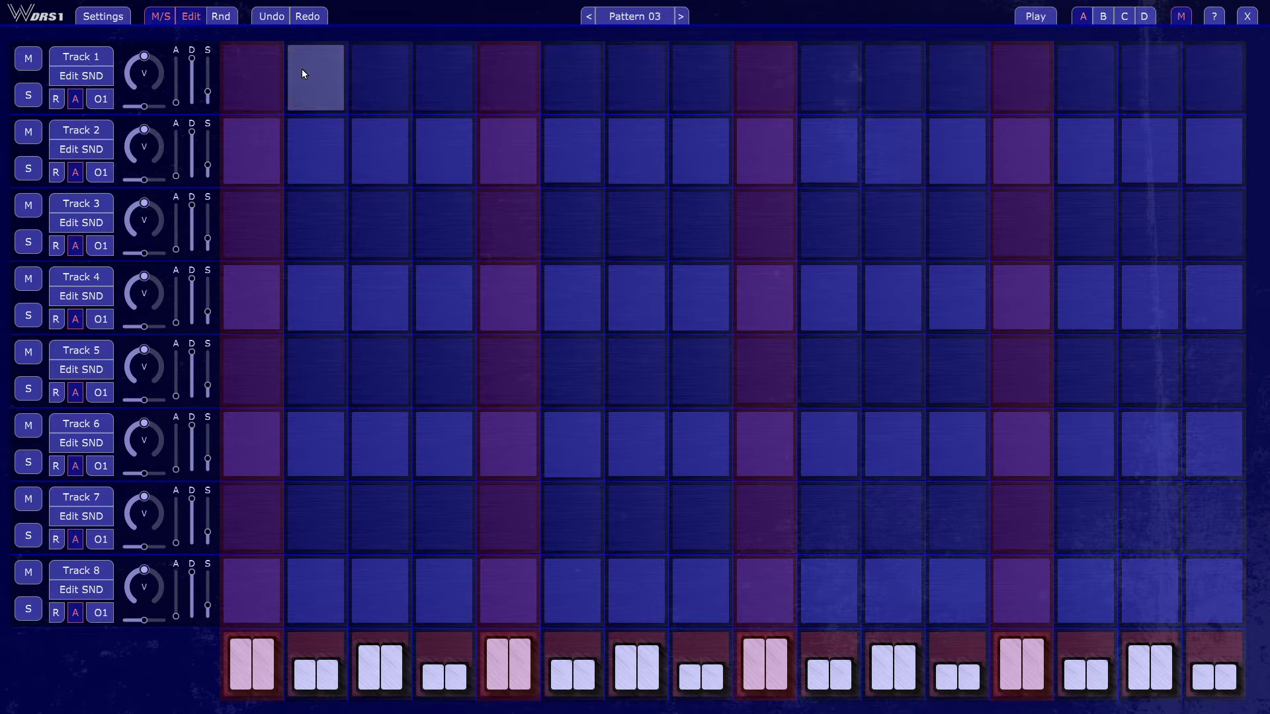
pyautogui.keyDown('shift'); pyautogui.click(256, 69); pyautogui.keyUp('shift')
pyautogui.press('Left')
pyautogui.keyDown('shift'); pyautogui.click(256, 70); pyautogui.keyUp('shift')
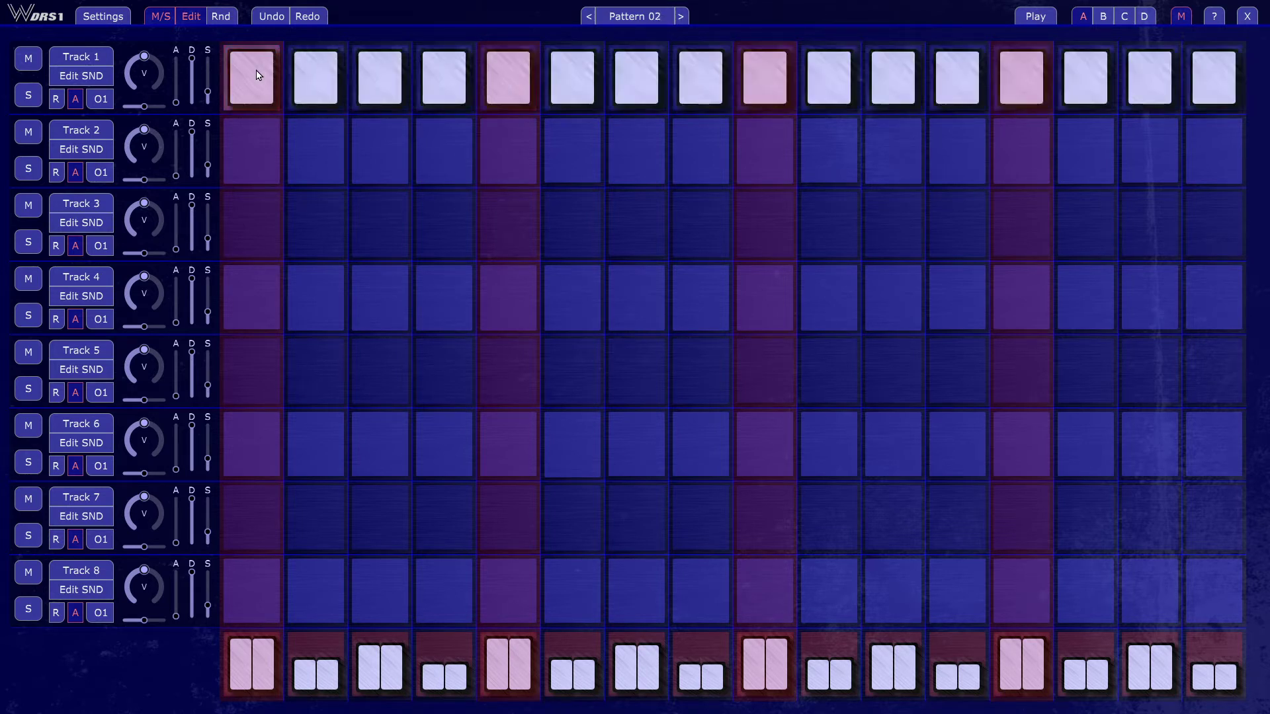
pyautogui.press('Left')
pyautogui.keyDown('shift'); pyautogui.click(256, 69); pyautogui.keyUp('shift')
# Play Patterns 01, 02 and 03 in turn to compare which sample each one triggers
pyautogui.press('space')
pyautogui.press('space')
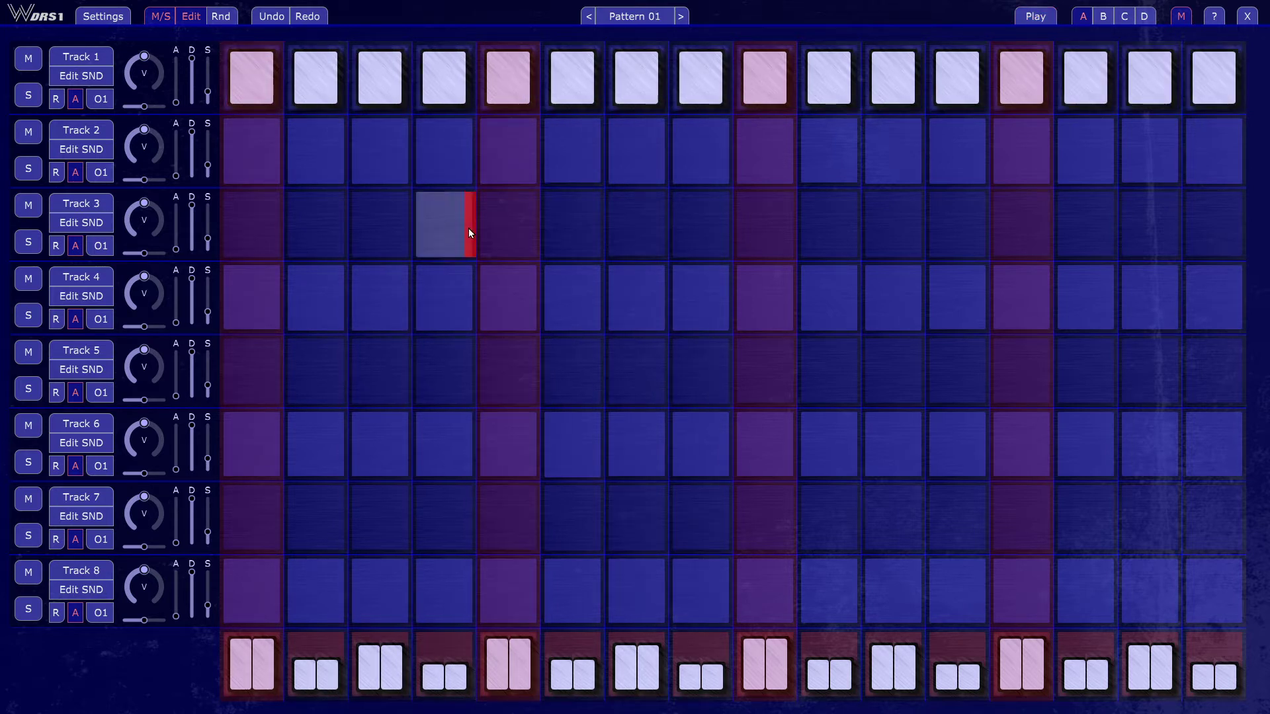
pyautogui.press('Right')
pyautogui.press('space')
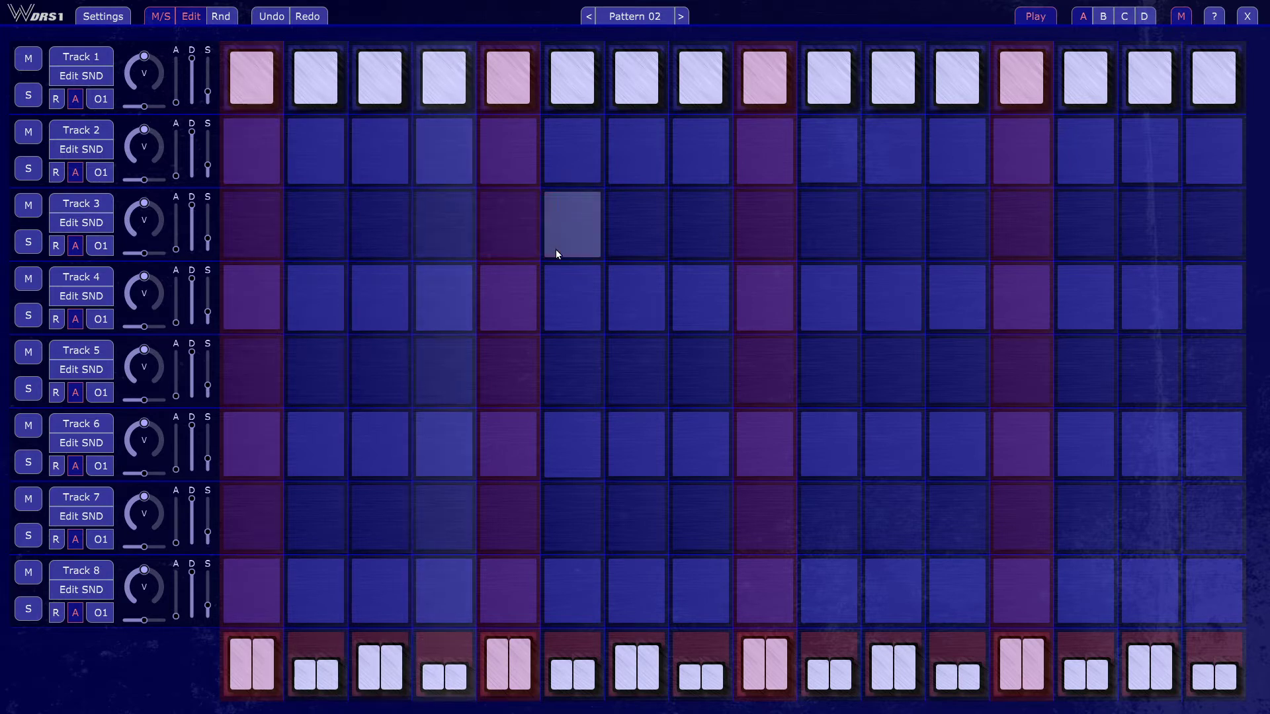
pyautogui.press('Right')
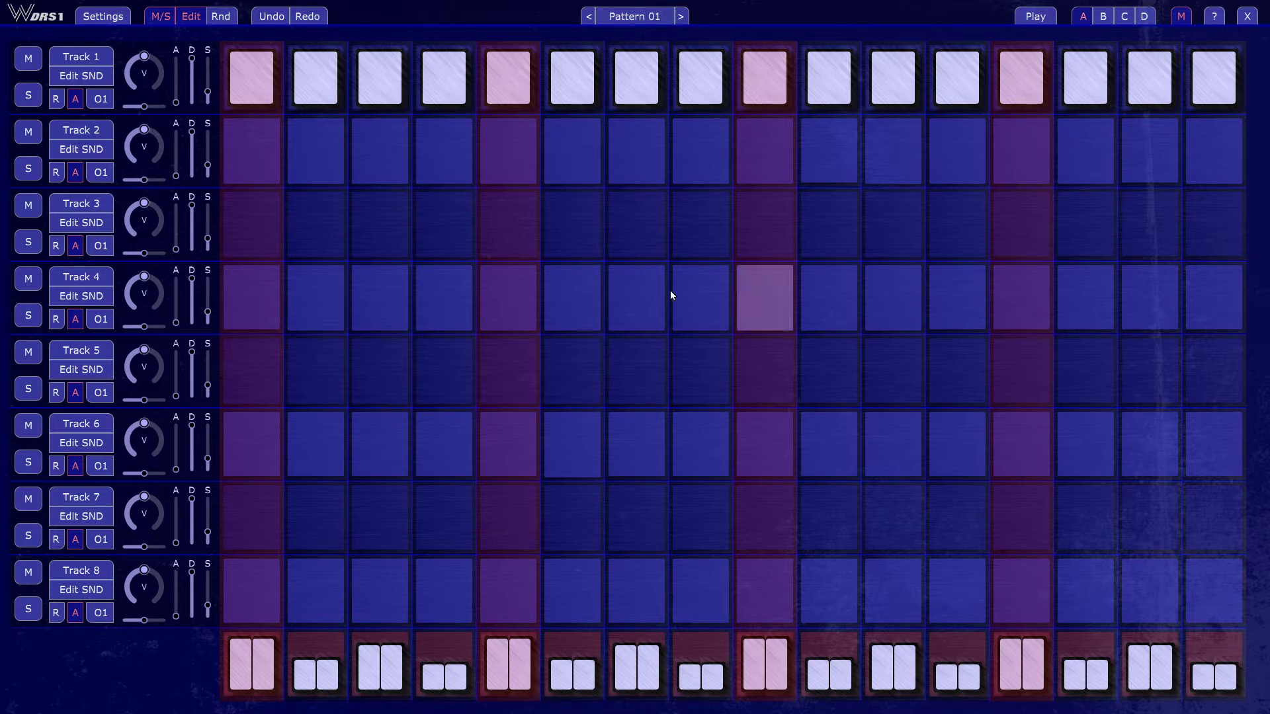
pyautogui.press('Right')
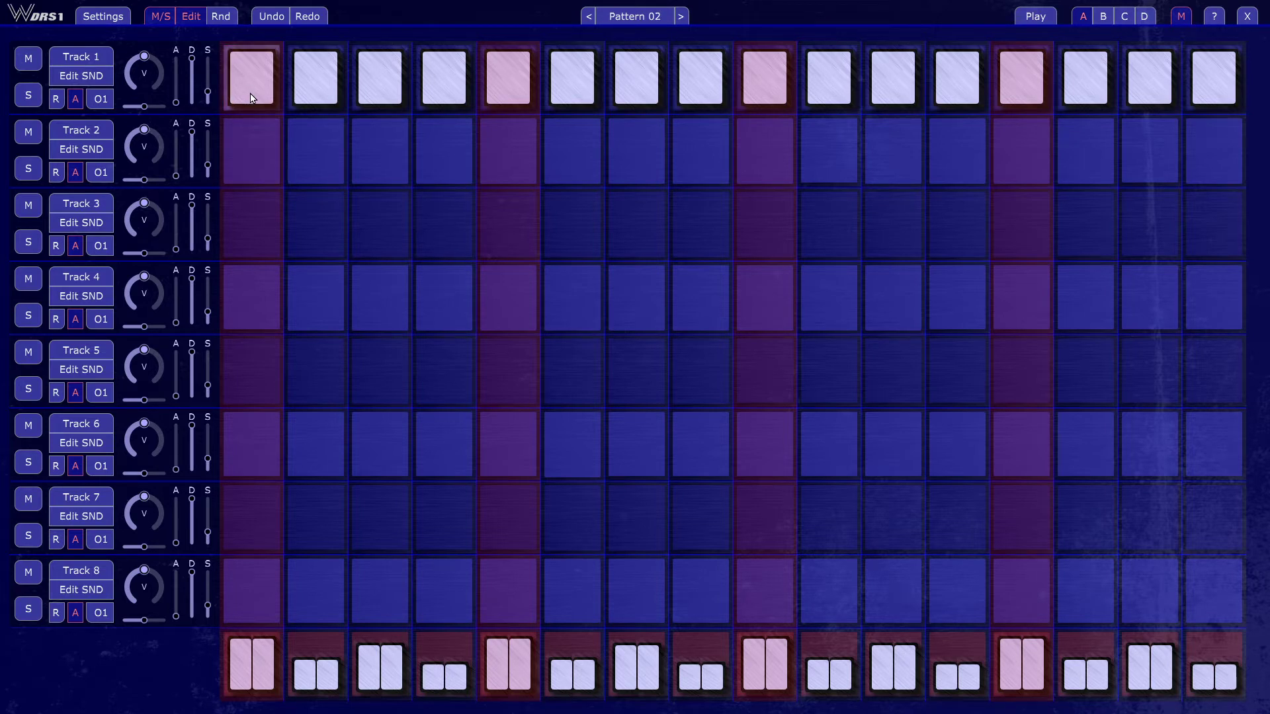
pyautogui.press('space')
pyautogui.press('space')
pyautogui.press('space')
pyautogui.press('space')
# Change Track 1's play style to Pattern (Var) Select and close the sound settings
pyautogui.click(81, 76)
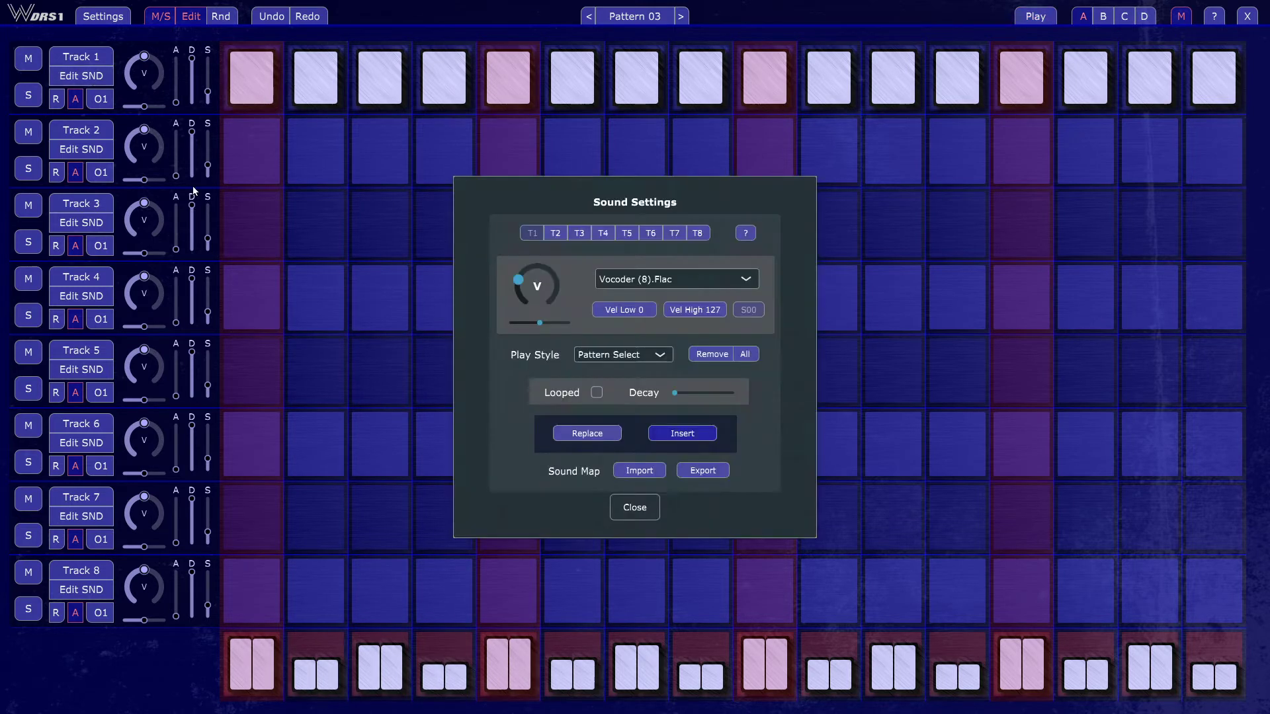
pyautogui.click(640, 357)
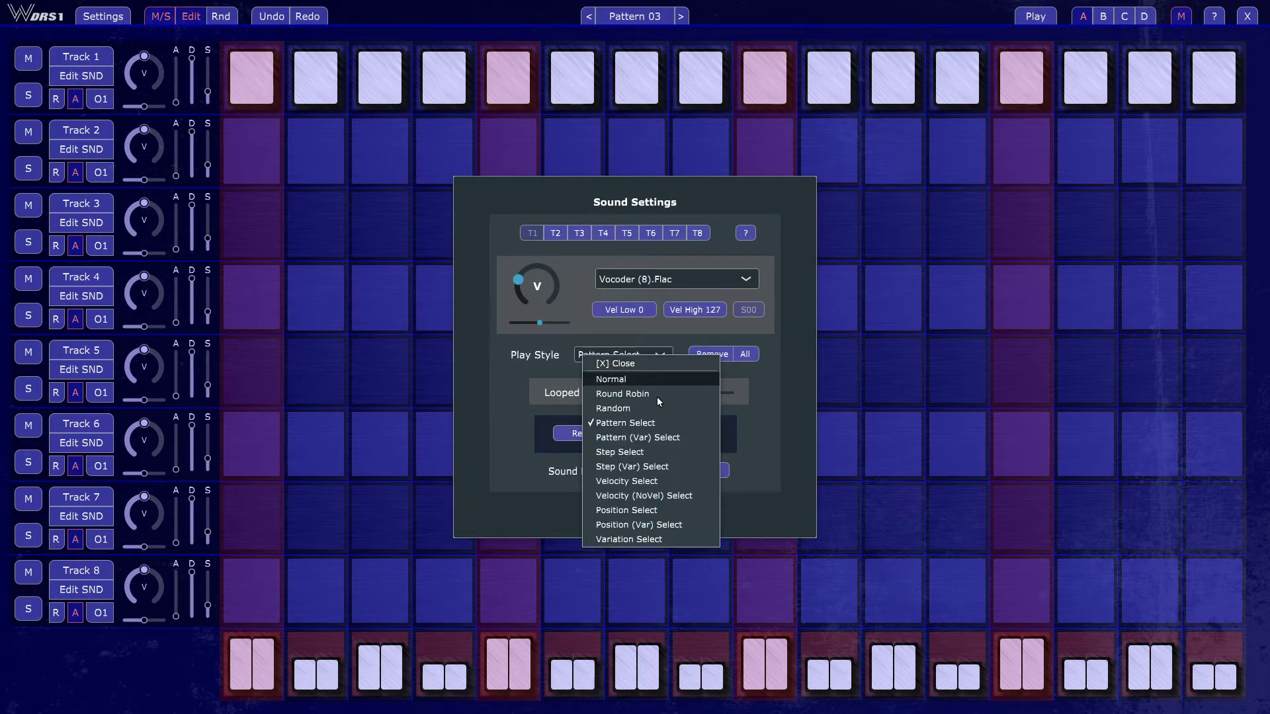
pyautogui.click(671, 439)
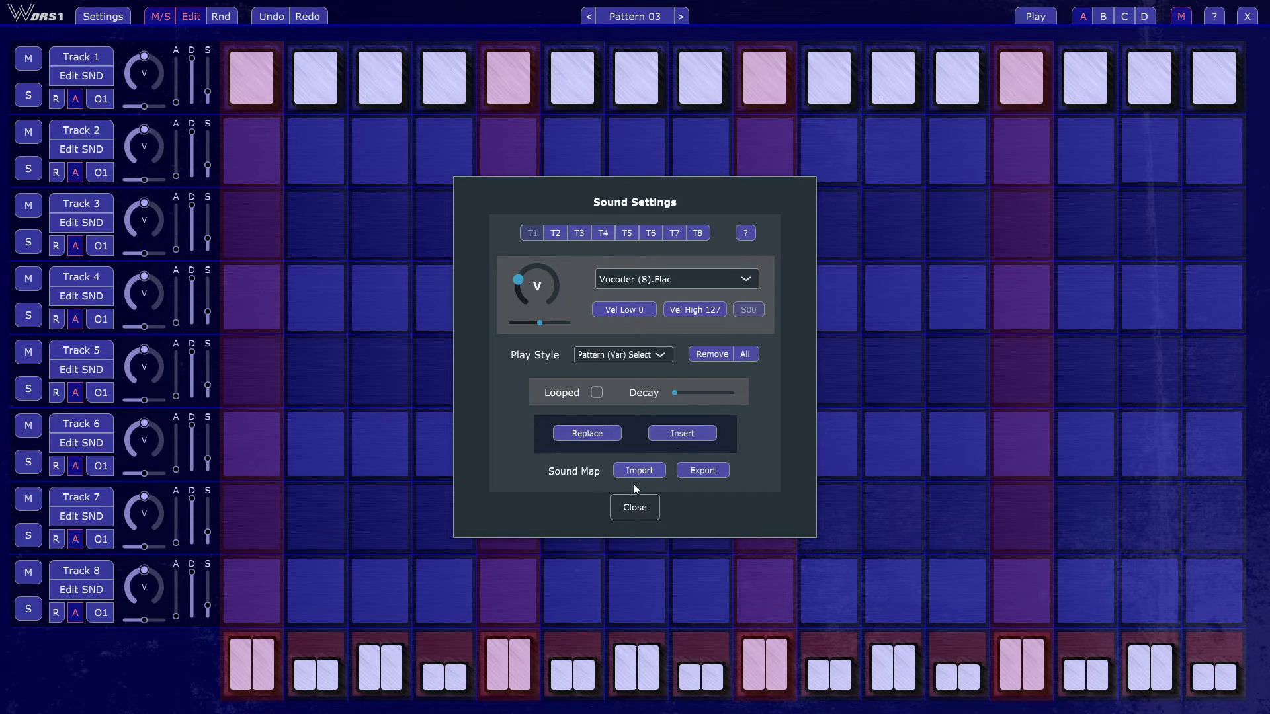
pyautogui.click(629, 512)
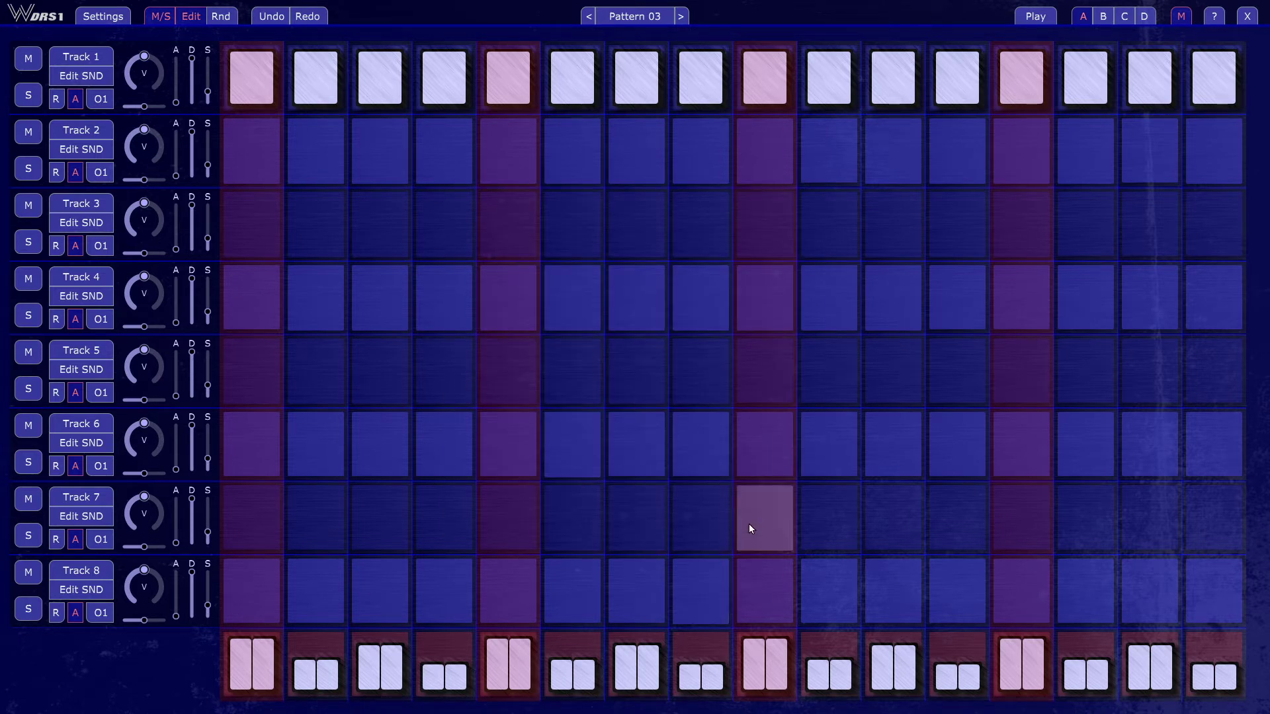
# Play Patterns 01, 02 and 03 with variations A and B to compare the samples they trigger
pyautogui.click(589, 19)
pyautogui.click(589, 18)
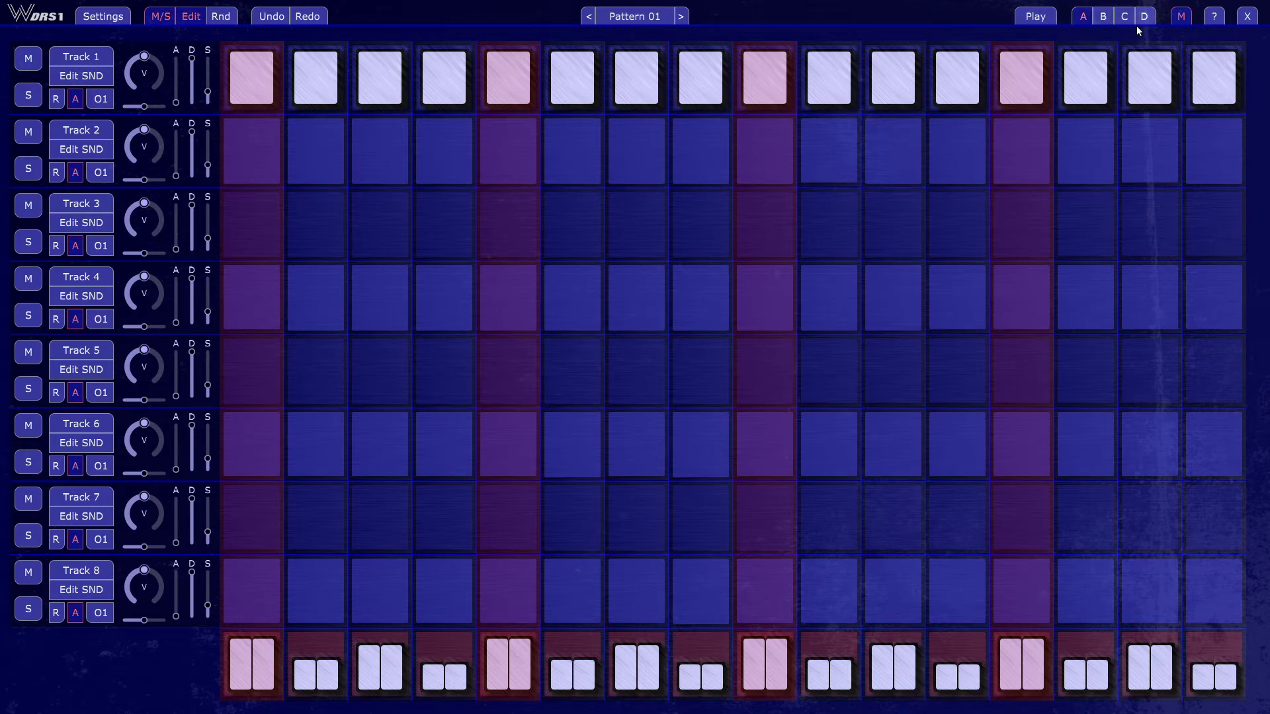
pyautogui.press('space')
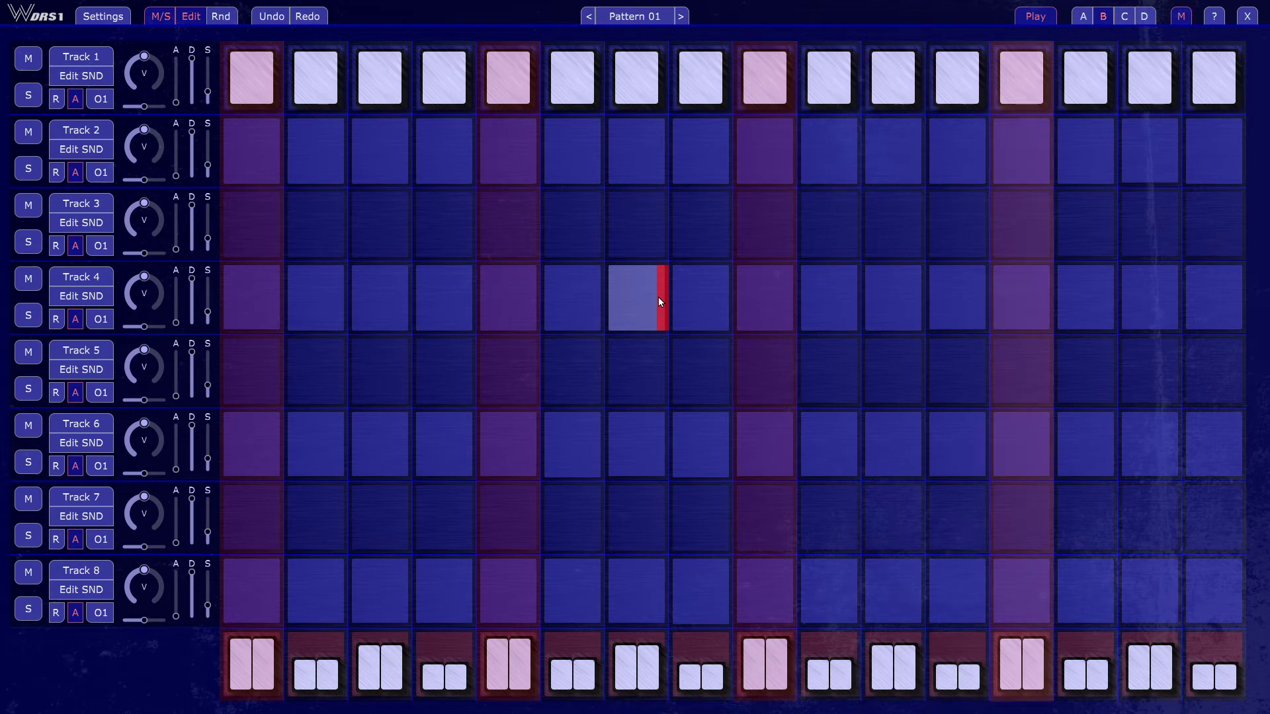
pyautogui.click(680, 16)
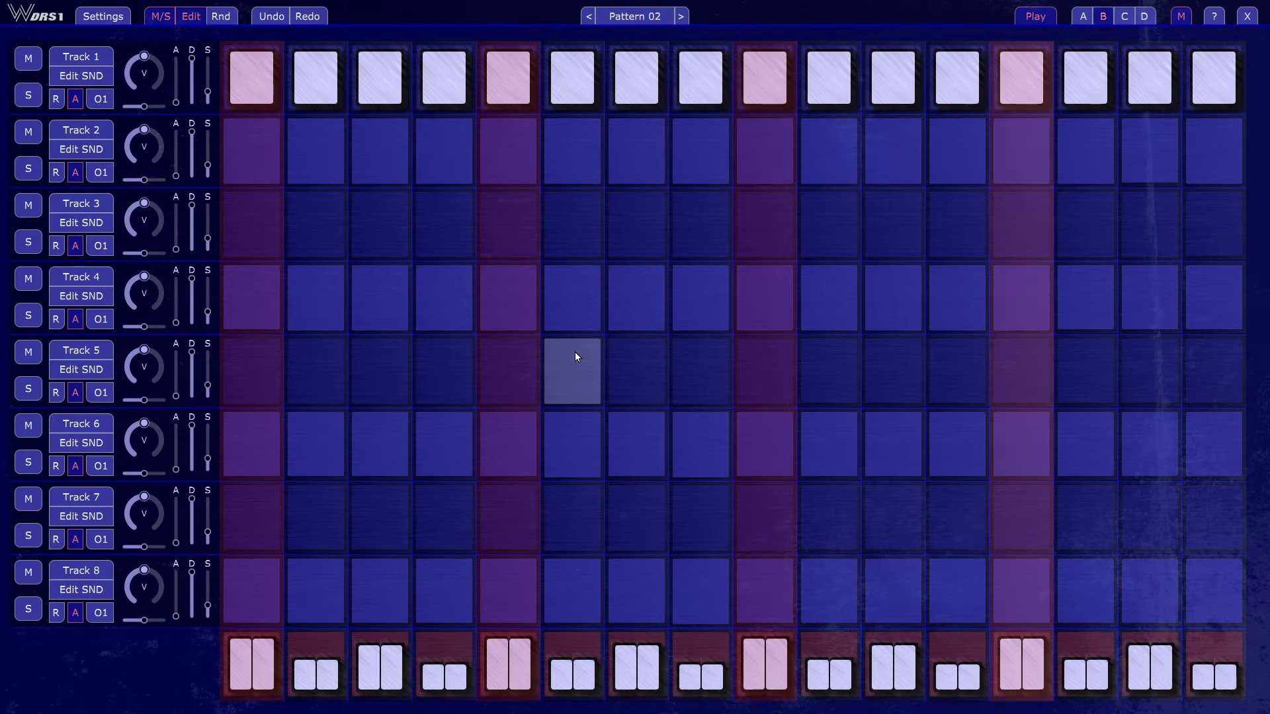
pyautogui.click(681, 16)
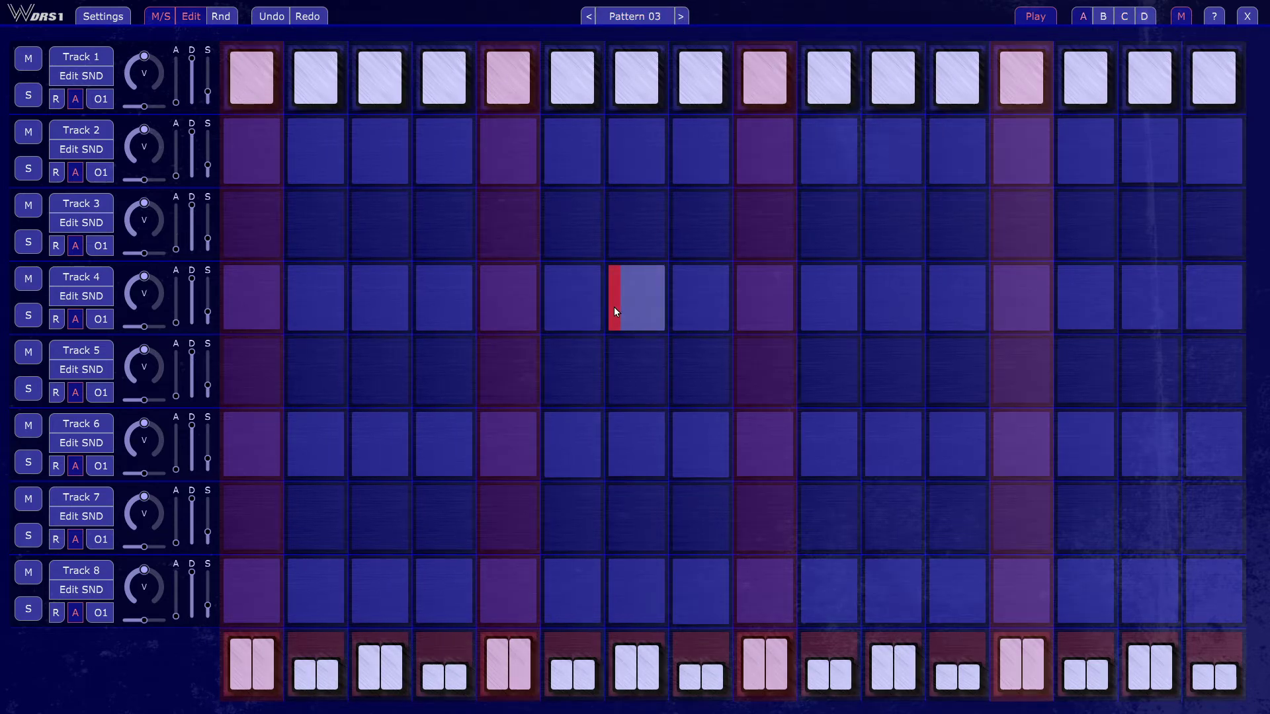
pyautogui.press('space')
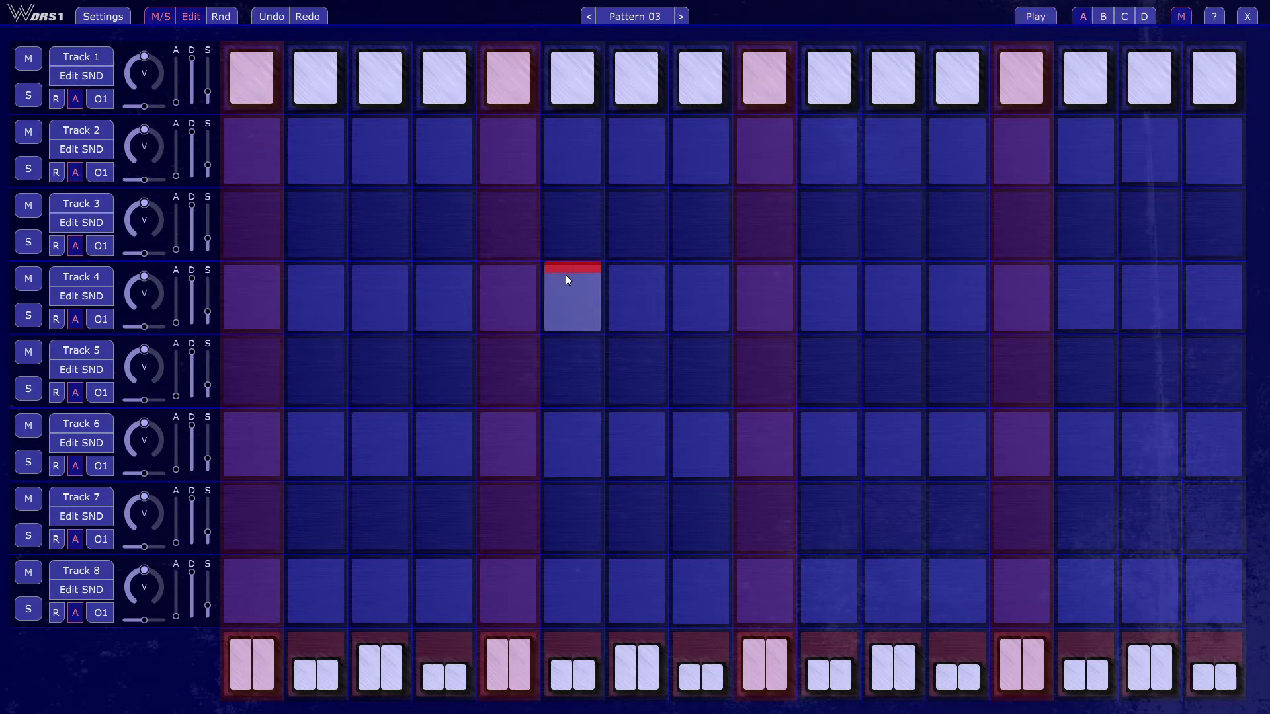
pyautogui.click(589, 18)
pyautogui.click(588, 18)
pyautogui.click(683, 17)
pyautogui.click(681, 18)
# Change Track 1's play style to Step Select and close the sound settings
pyautogui.click(95, 76)
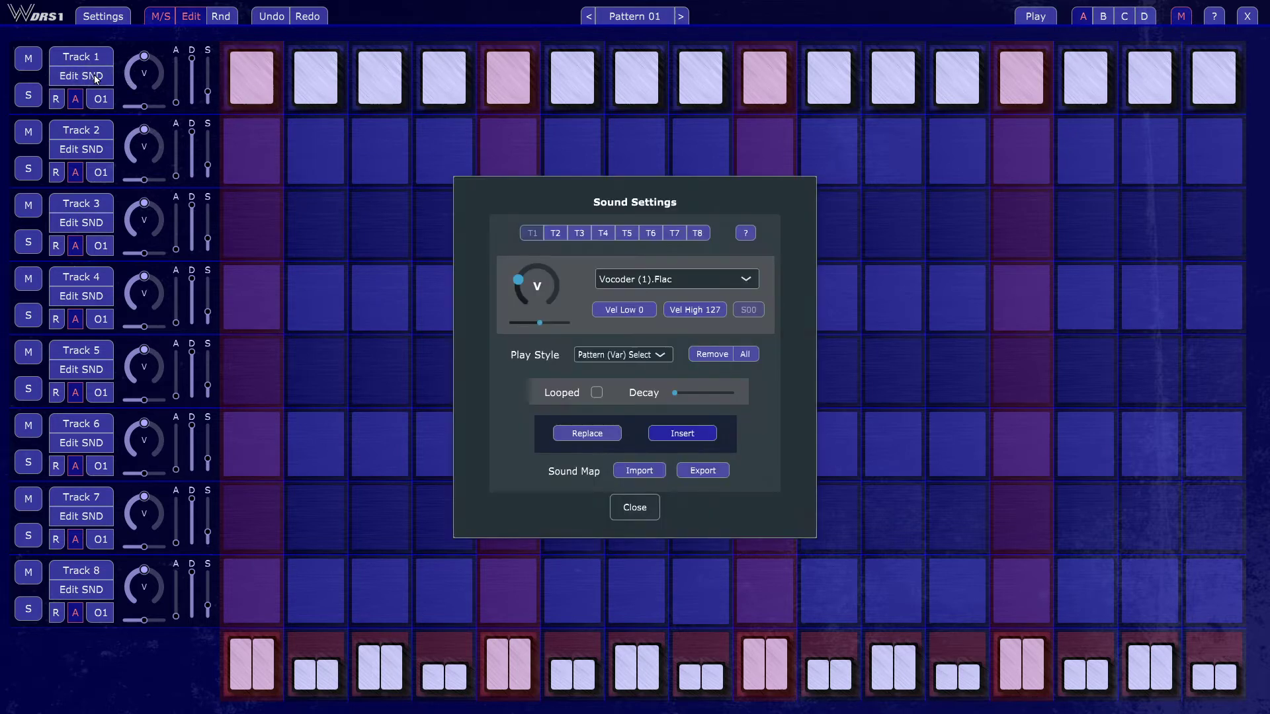
pyautogui.click(665, 359)
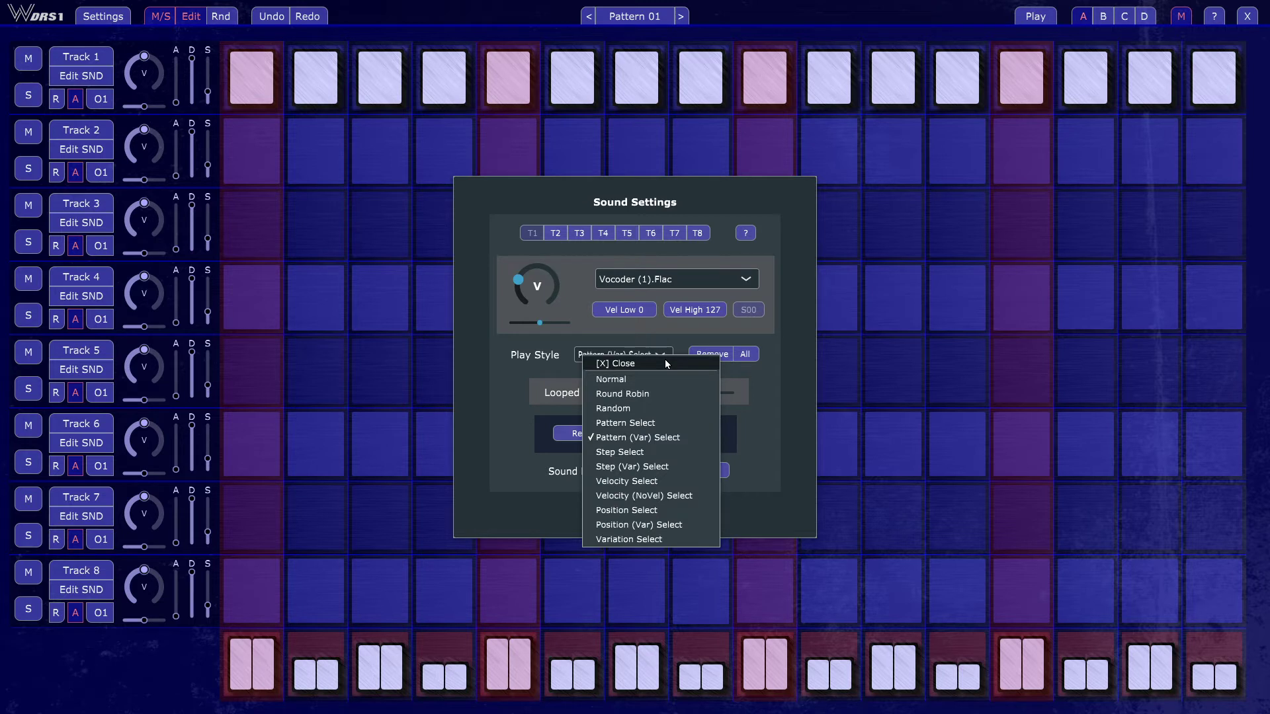
pyautogui.click(684, 452)
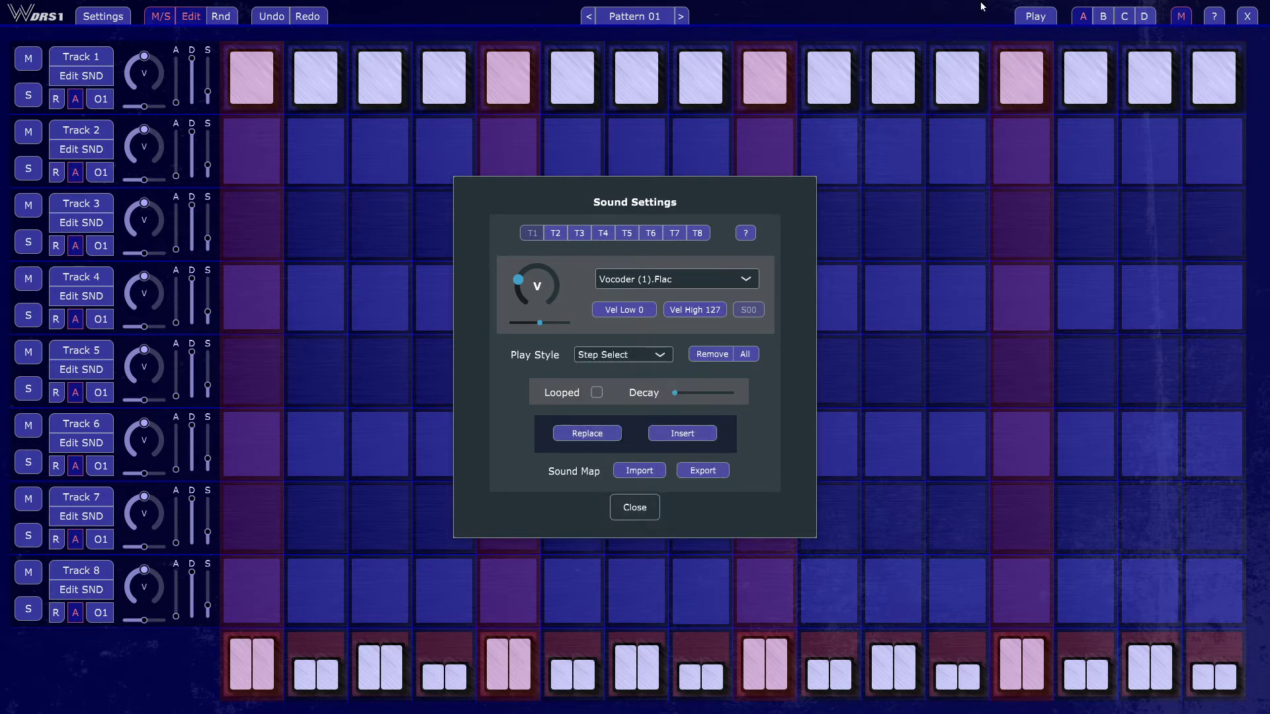
pyautogui.click(652, 508)
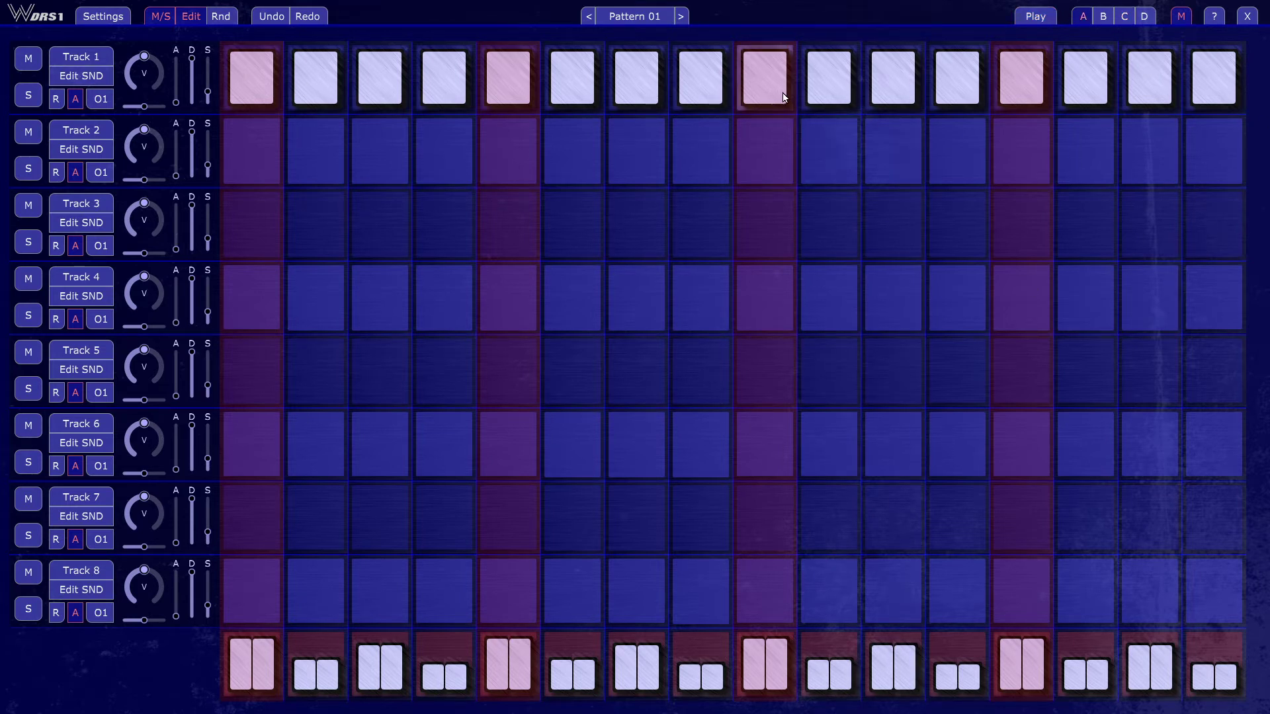
pyautogui.click(417, 224)
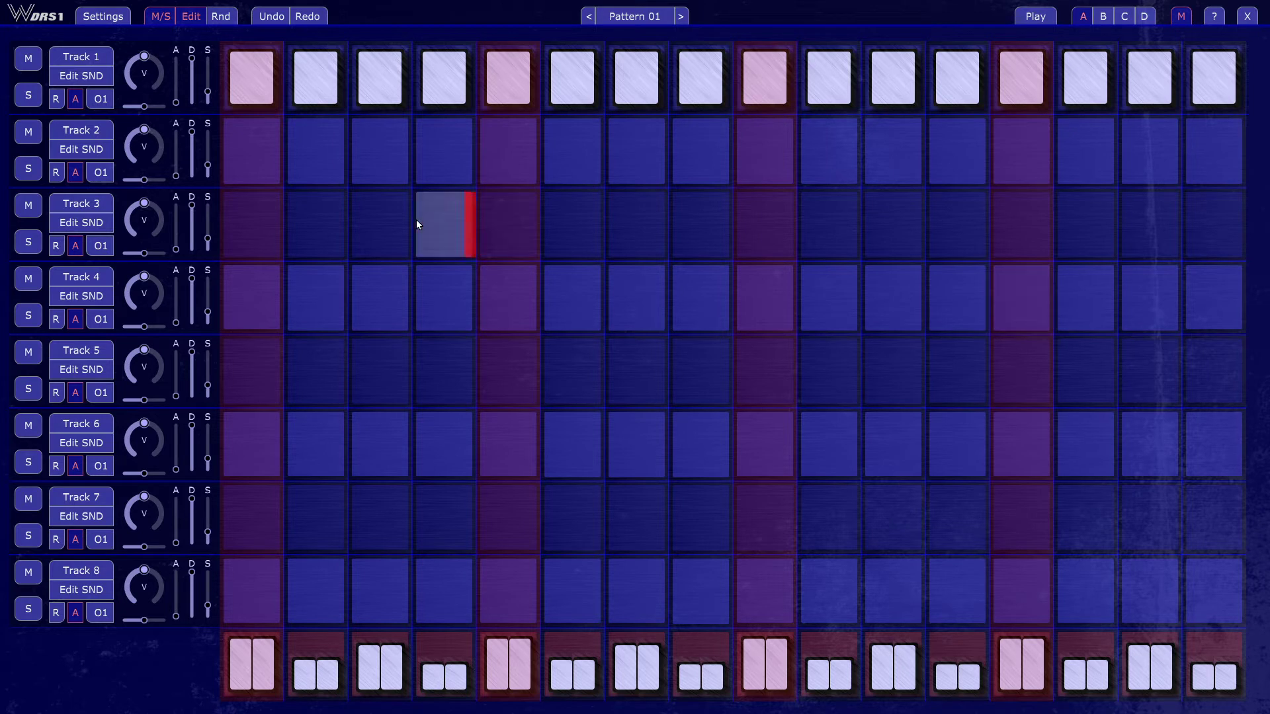
# Look through Track 1's list of loaded samples, set its play style to Step (Var) Select and close the sound settings
pyautogui.click(82, 75)
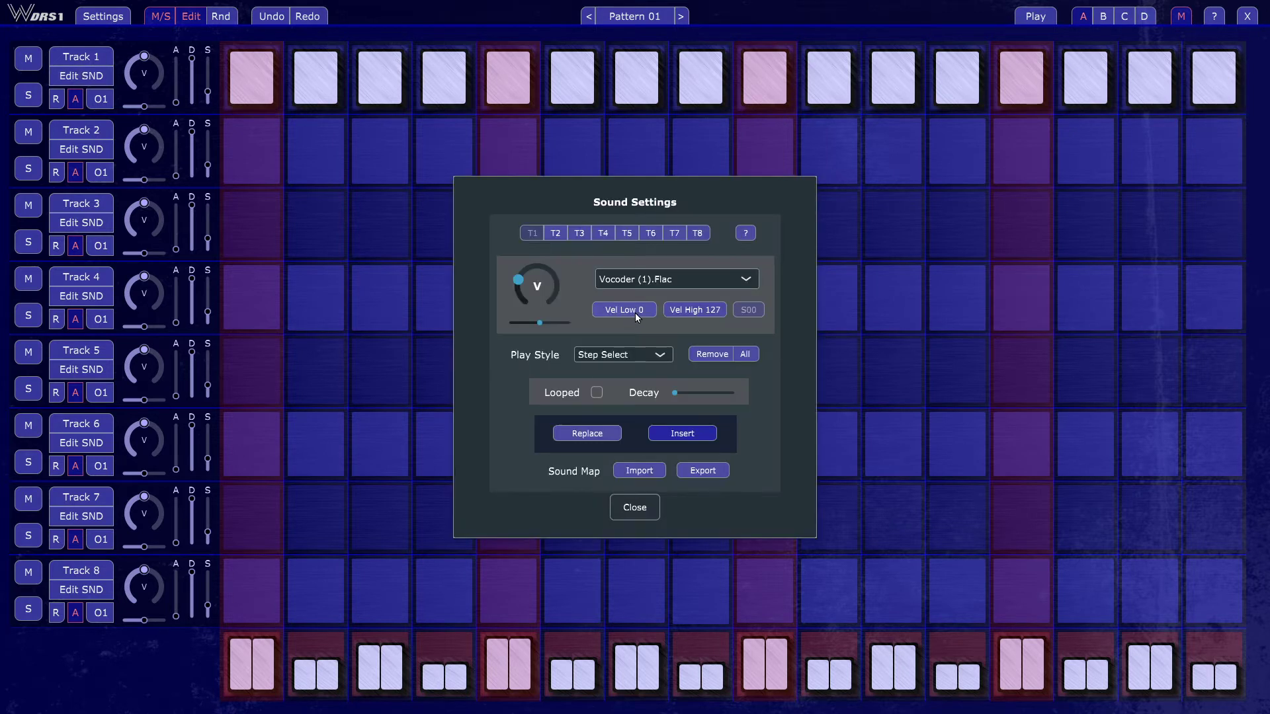
pyautogui.click(705, 272)
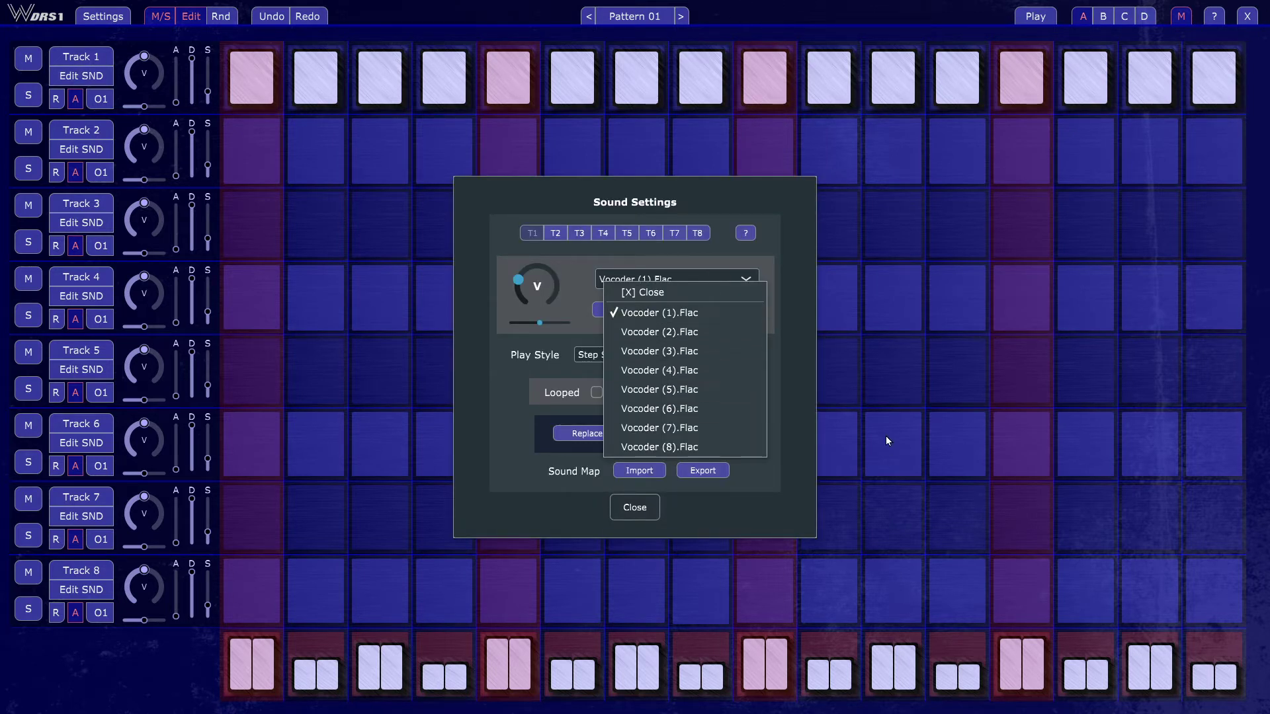
pyautogui.click(786, 365)
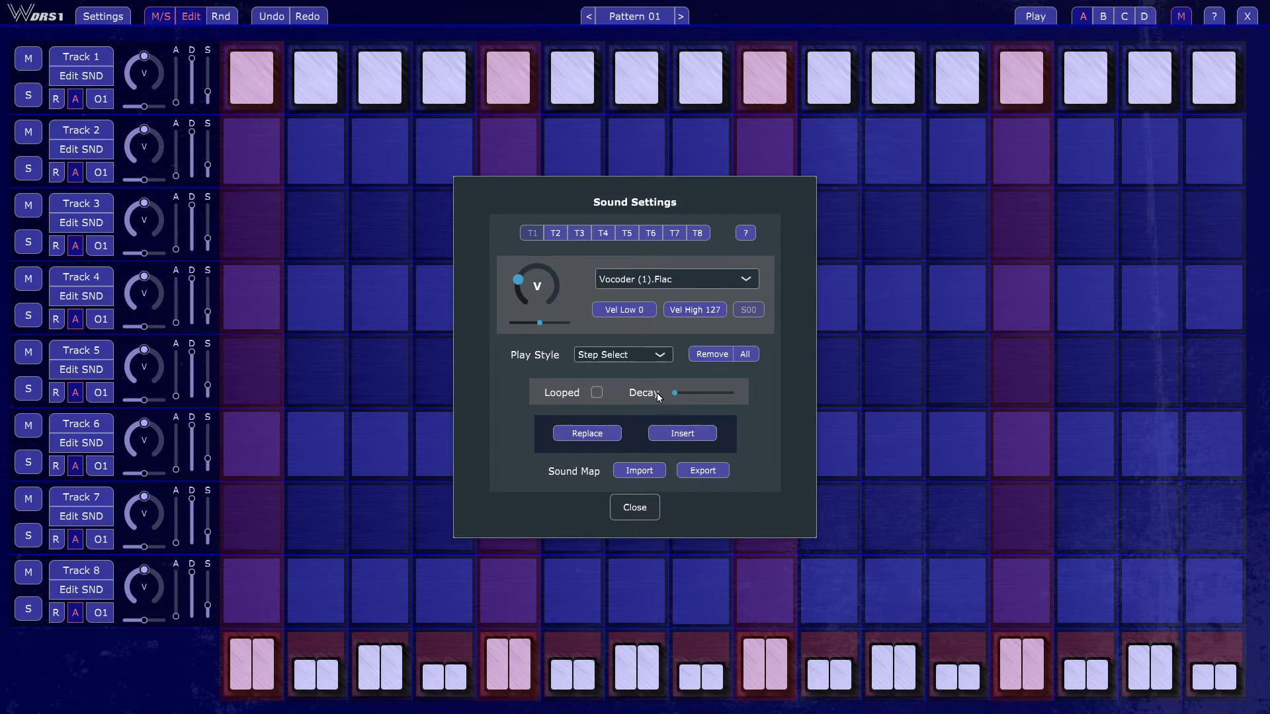
pyautogui.click(653, 356)
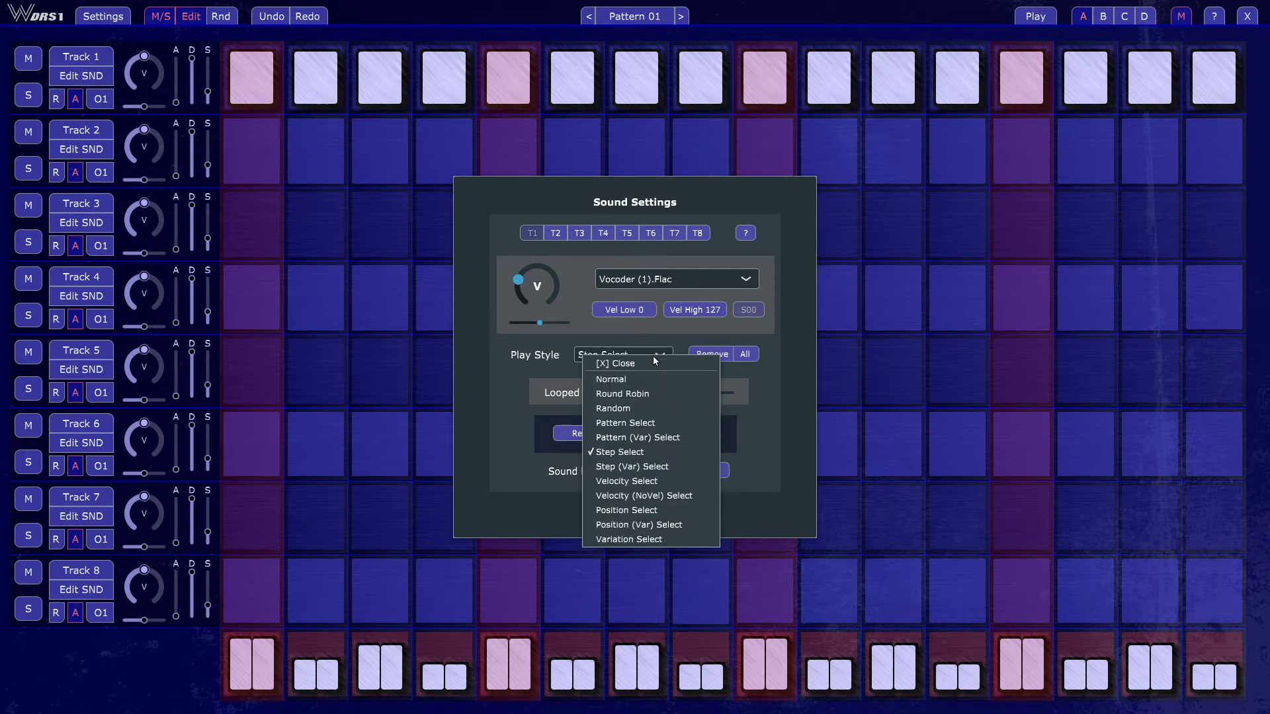
pyautogui.click(667, 467)
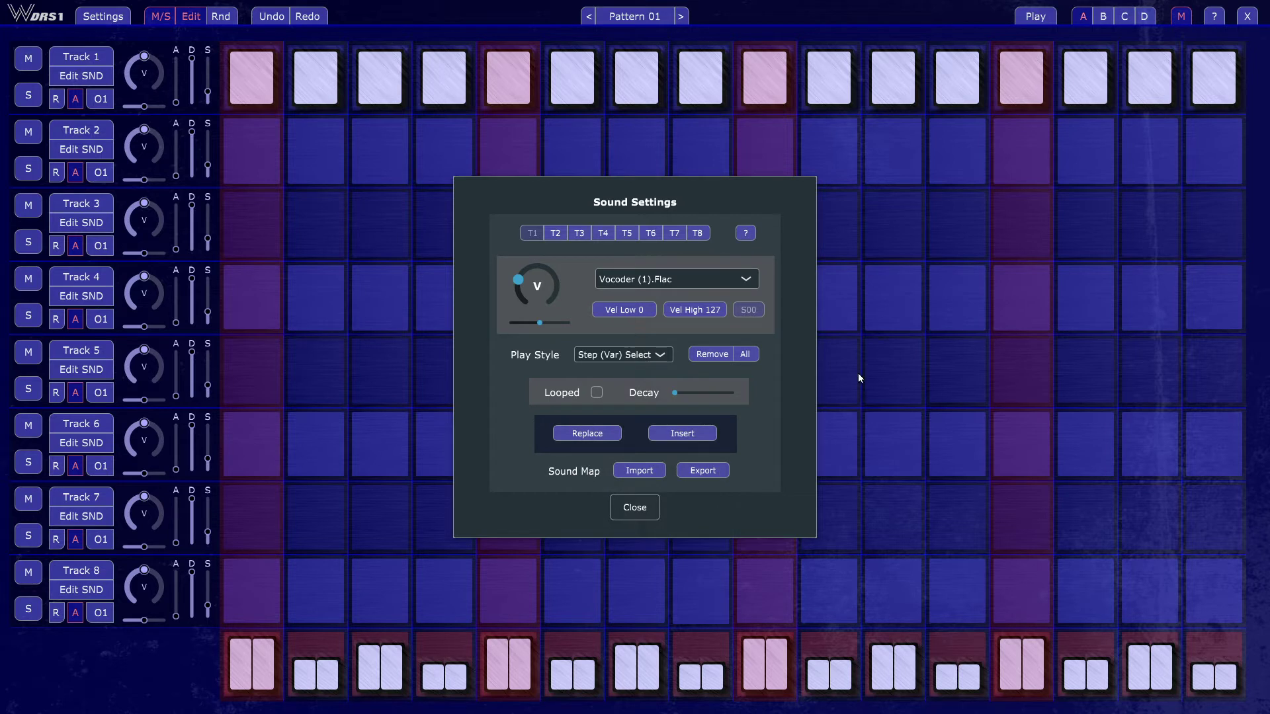
pyautogui.click(633, 507)
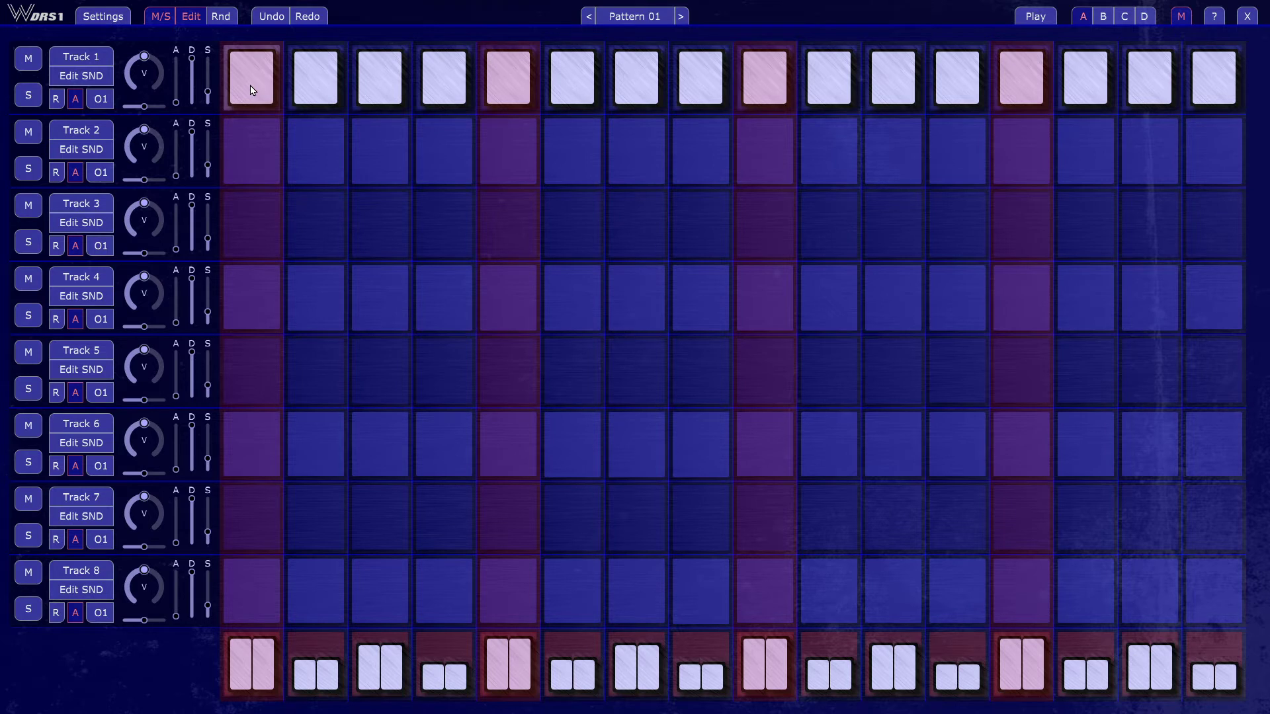
# Switch to variation D and back to A, and play Pattern 01 to hear how Step (Var) Select triggers the samples
pyautogui.click(1145, 22)
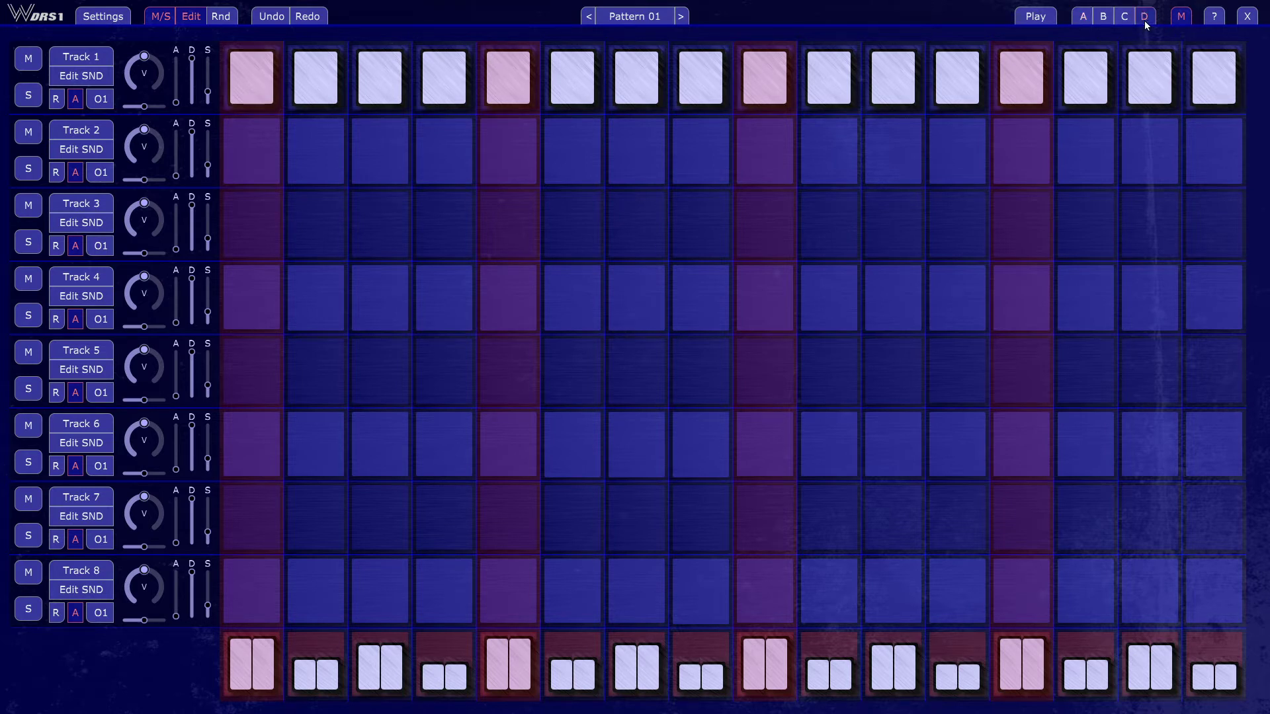
pyautogui.click(1081, 17)
pyautogui.press('space')
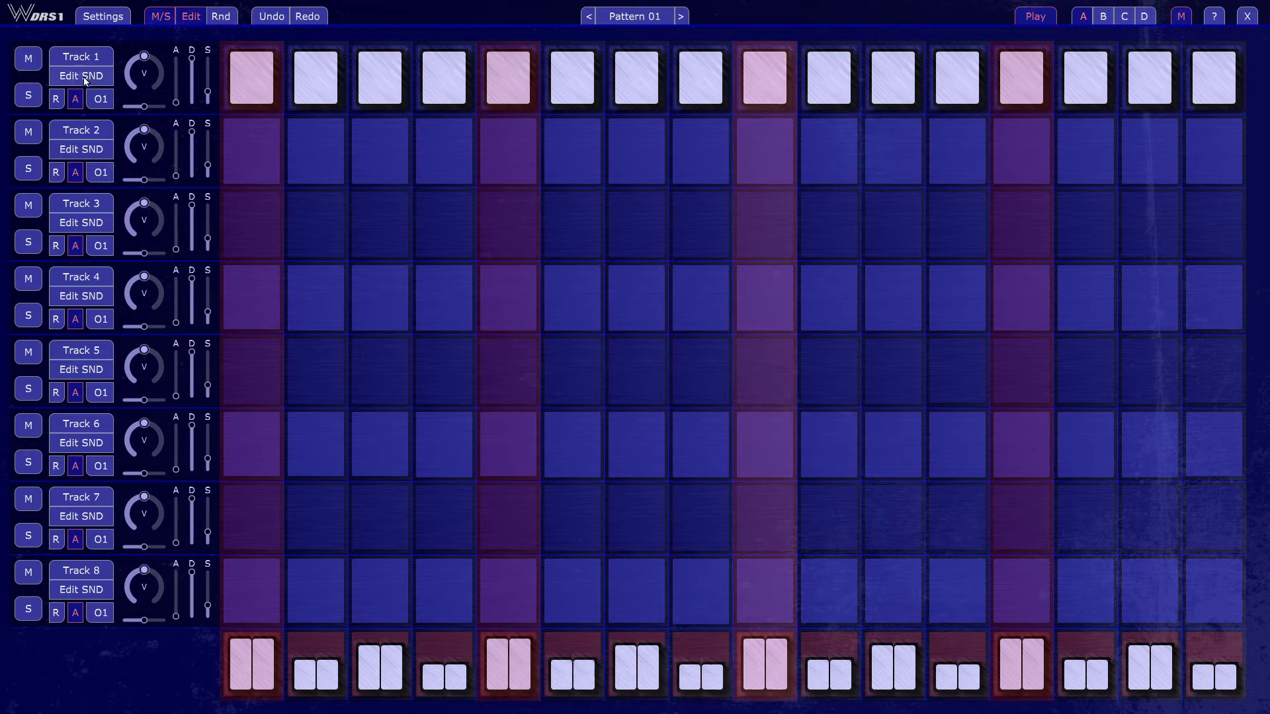
# Change Track 1's play style to Velocity Select and close the sound settings
pyautogui.click(84, 76)
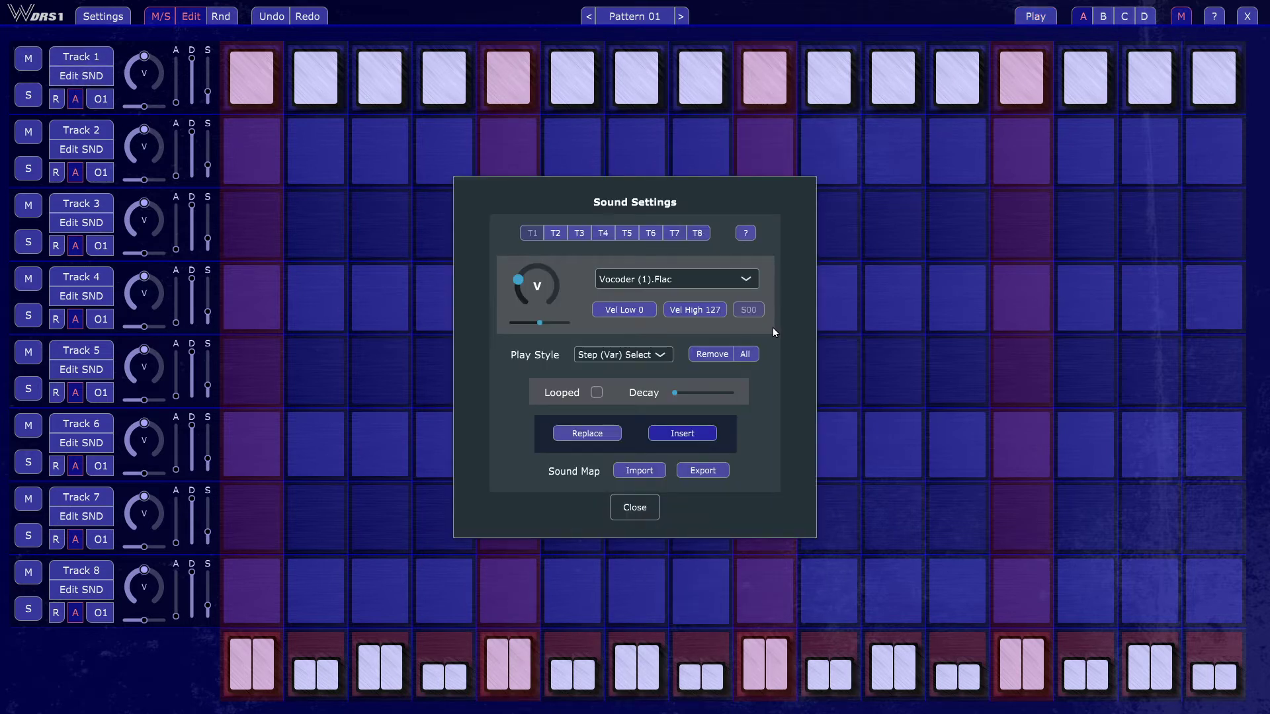
pyautogui.click(650, 354)
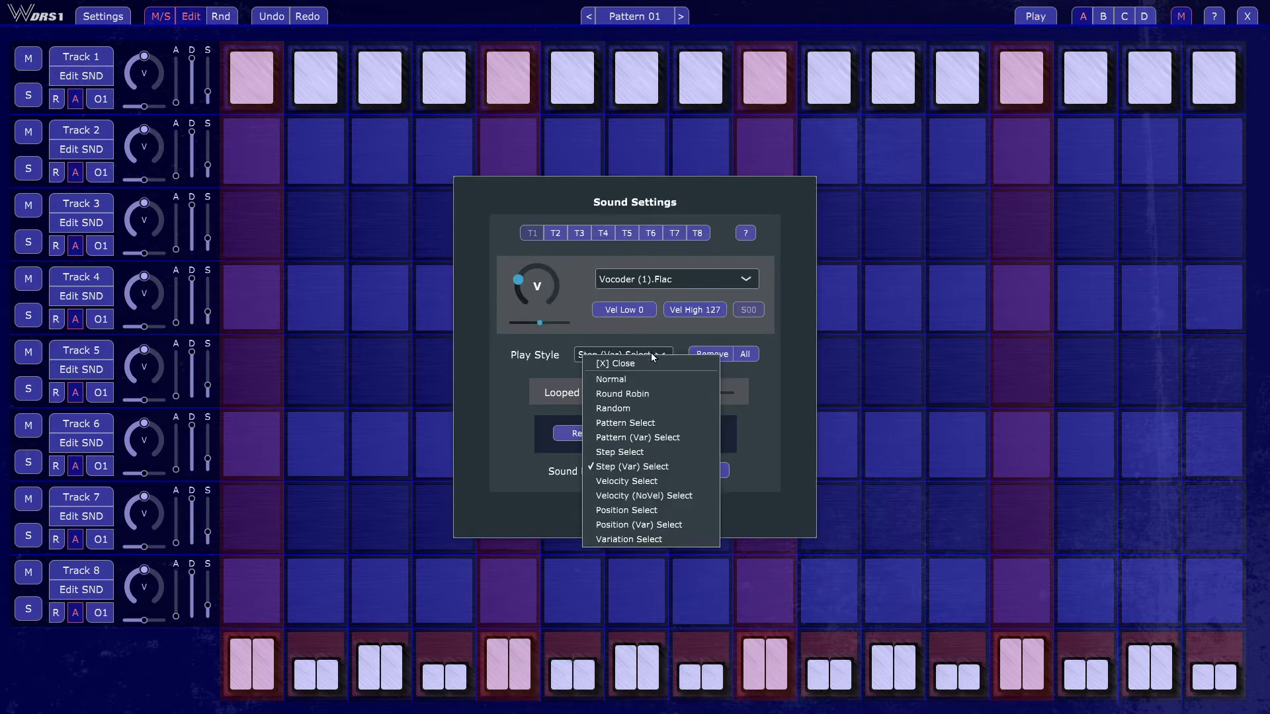
pyautogui.click(667, 480)
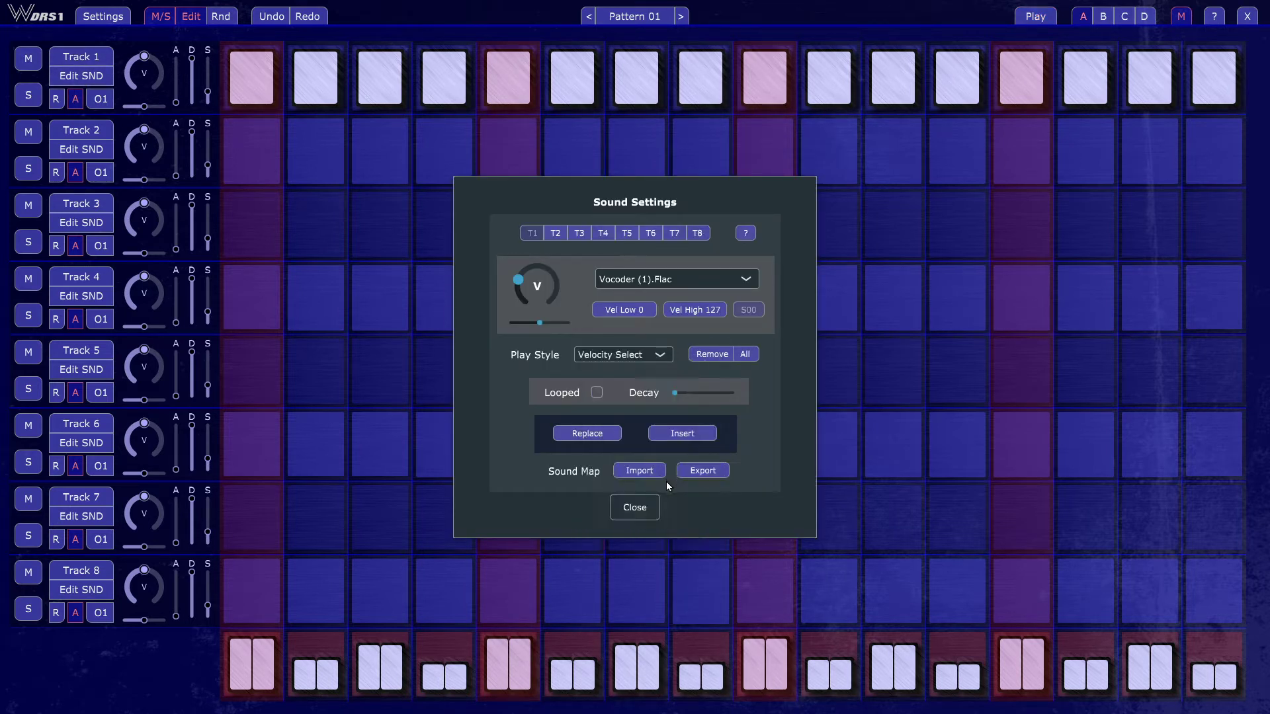
pyautogui.click(637, 510)
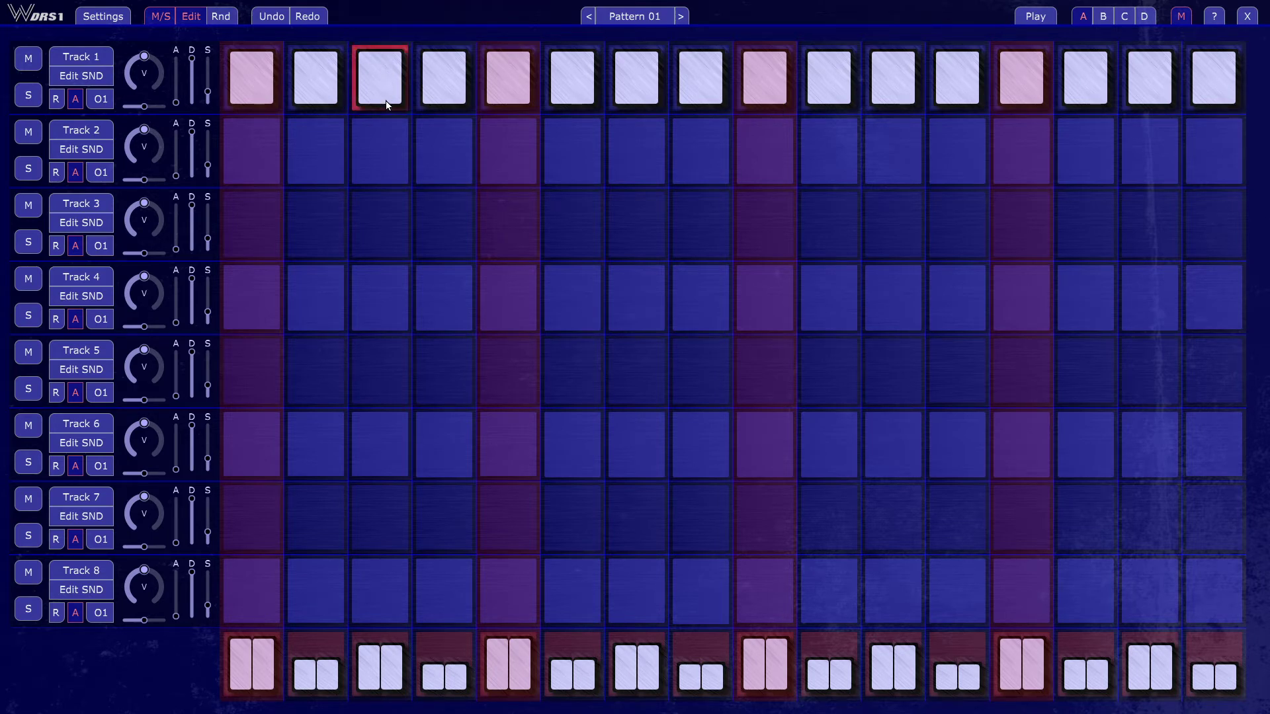
# Lower the third step of Track 1 to a near-minimum velocity and clear the second step
pyautogui.click(400, 88)
pyautogui.click(393, 73)
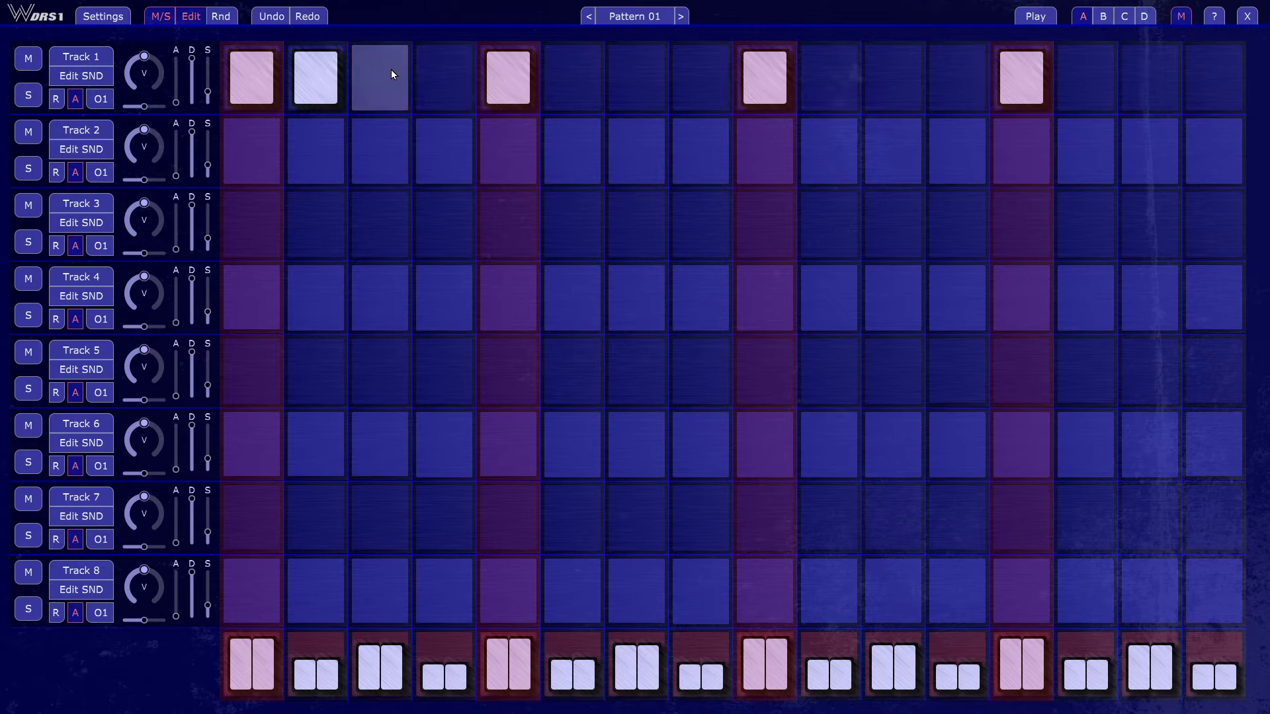
pyautogui.click(389, 70)
pyautogui.moveTo(388, 70); pyautogui.dragTo(395, 78)
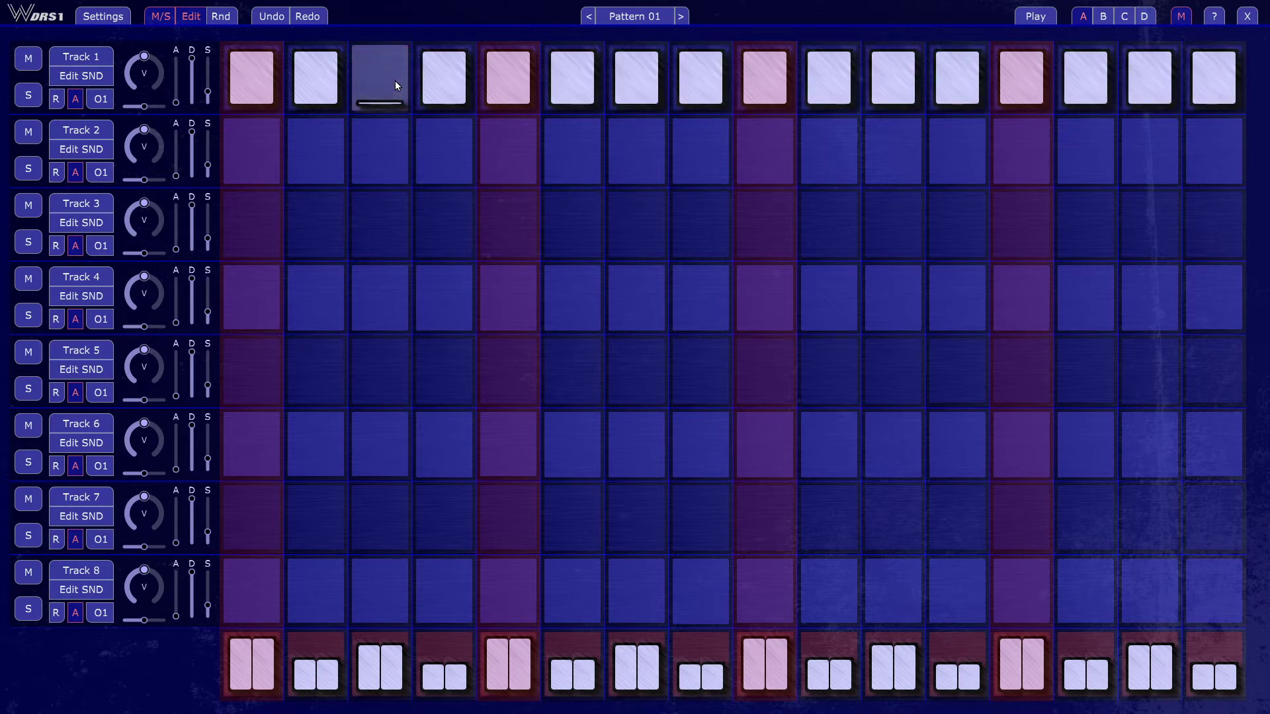
pyautogui.click(316, 78)
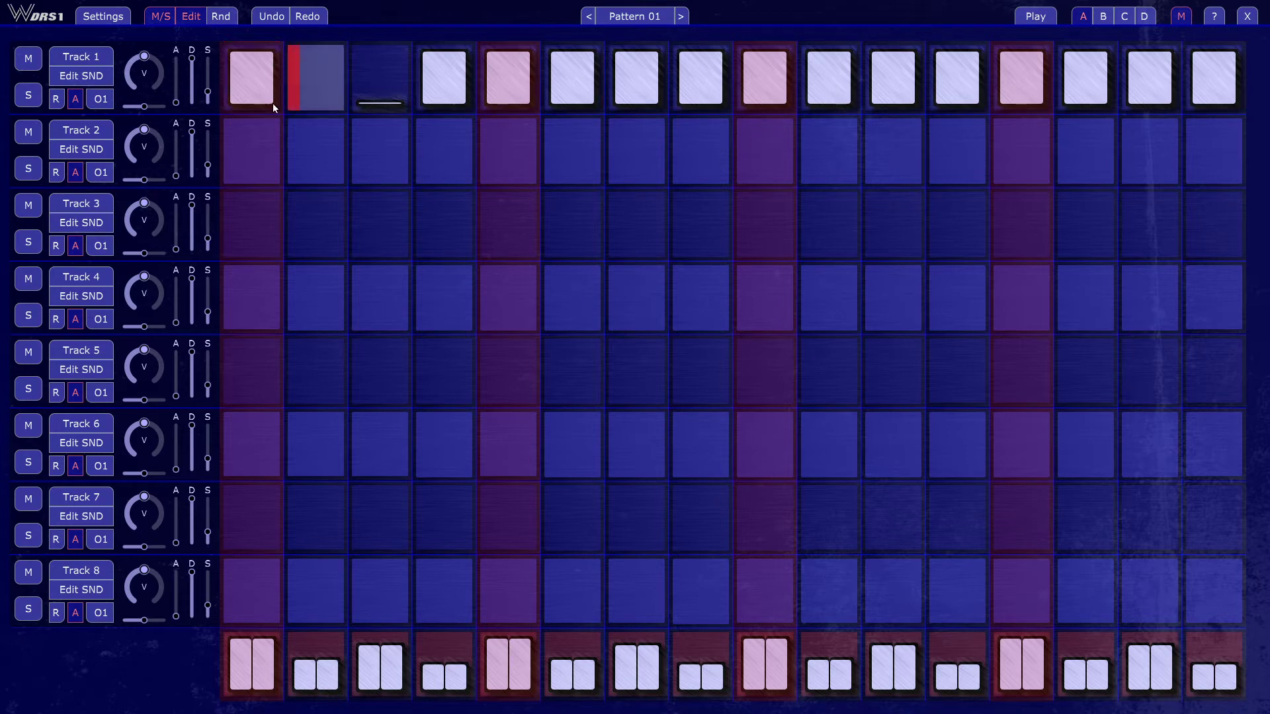
# Show the random controls, then randomize Track 1's step velocities repeatedly while playing Pattern 01
pyautogui.click(223, 17)
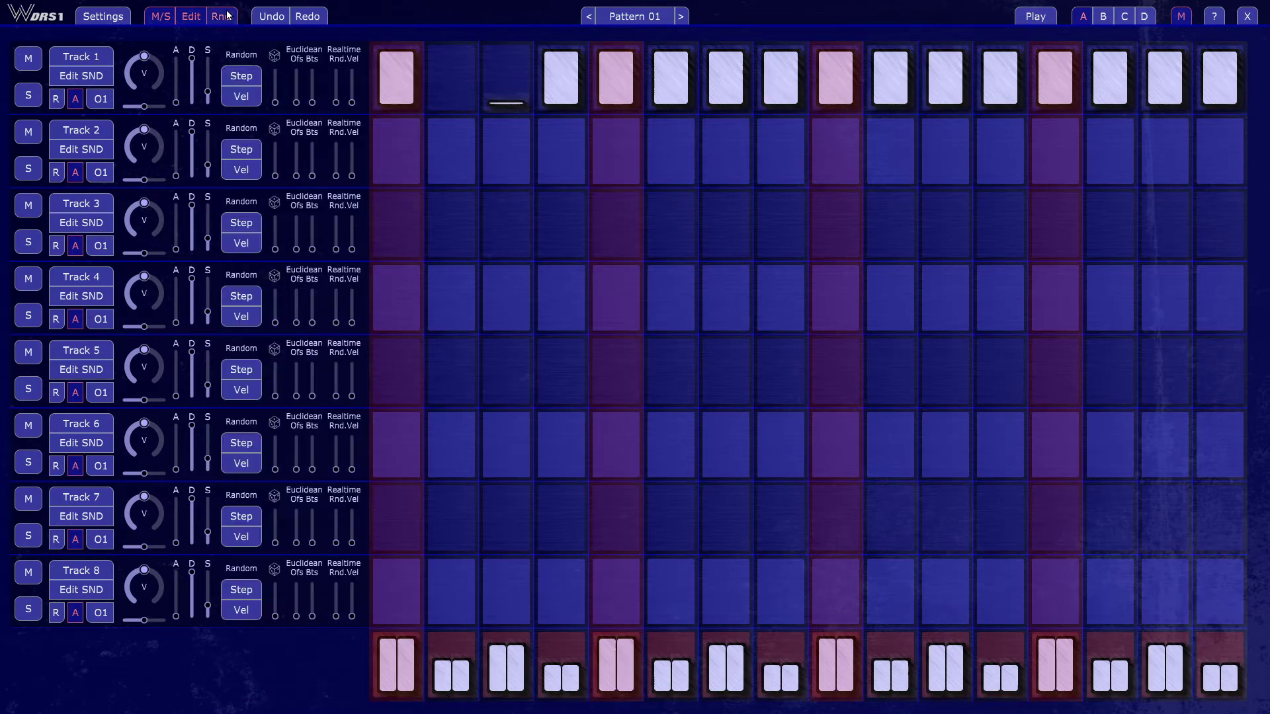
pyautogui.click(239, 99)
pyautogui.press('space')
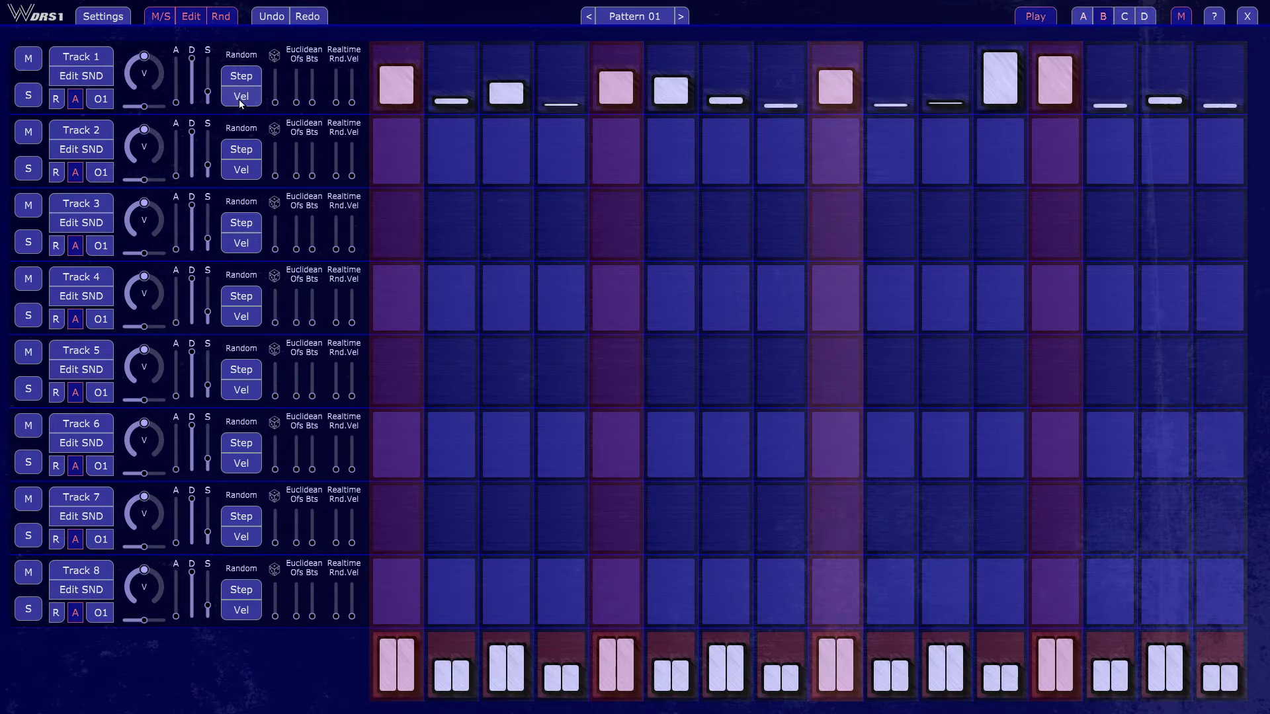
pyautogui.click(240, 100)
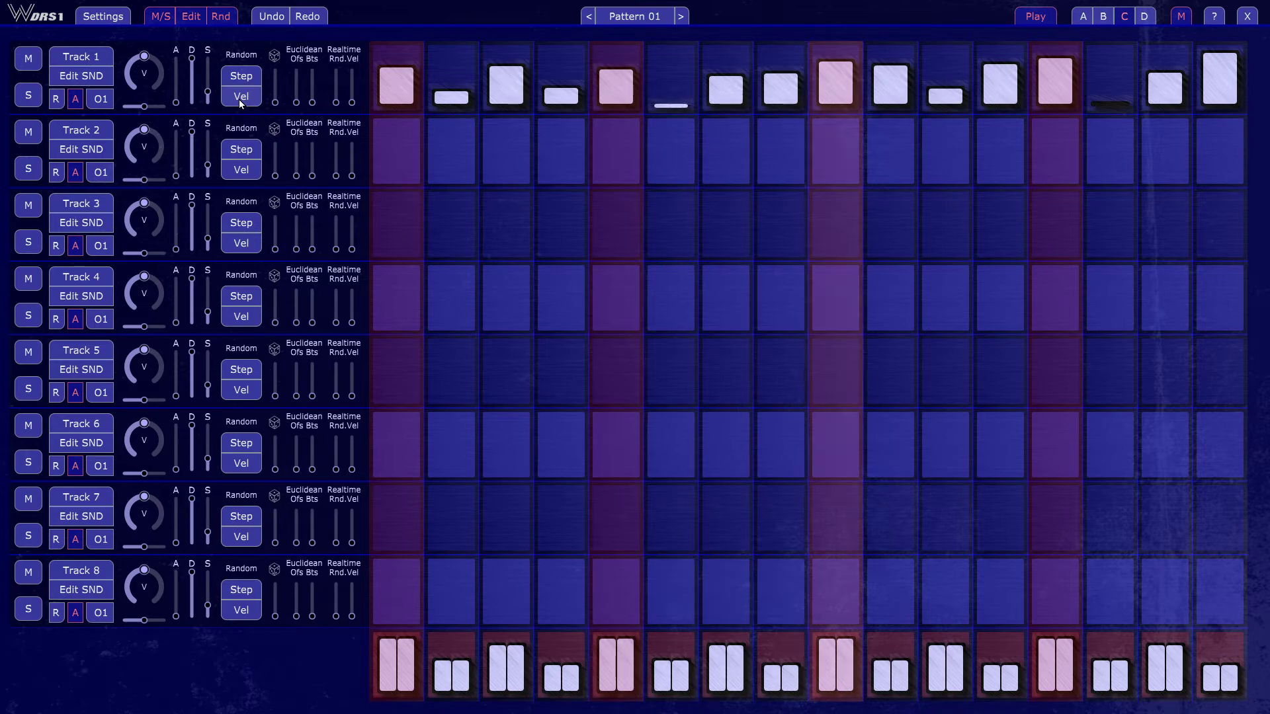
pyautogui.click(239, 99)
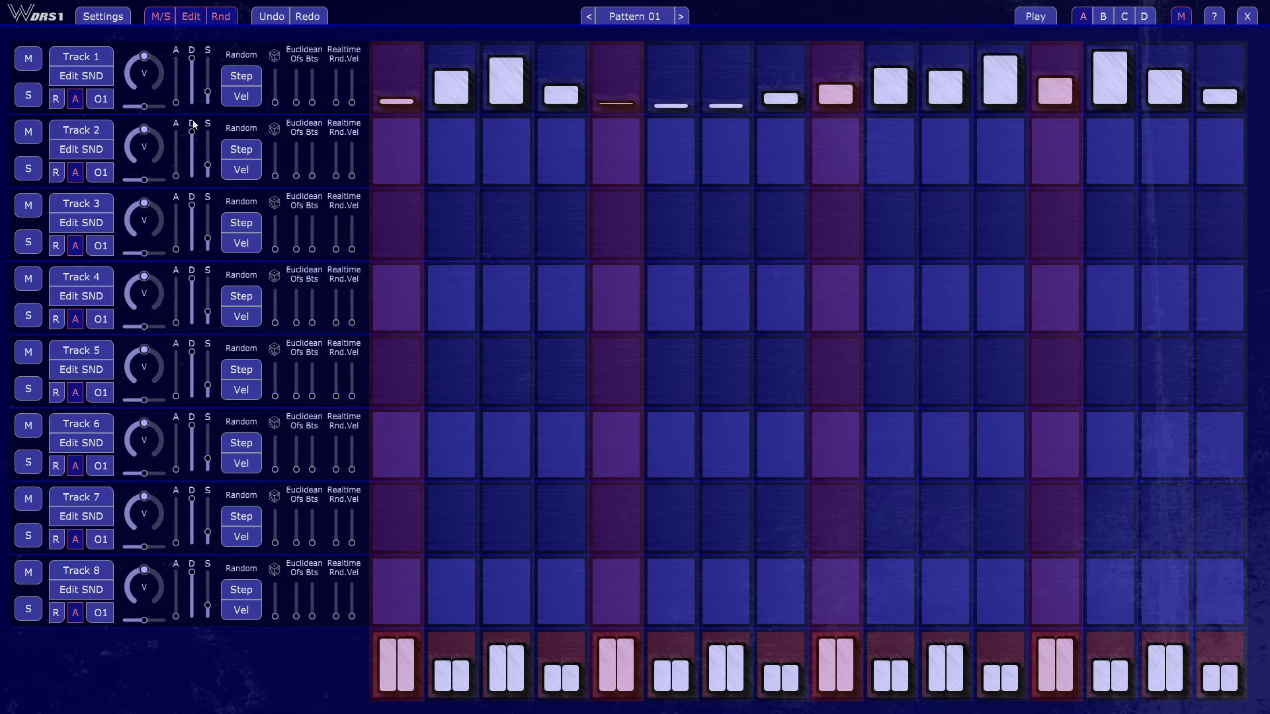
# Change Track 1's play style to Velocity (NoVel) Select and close the sound settings
pyautogui.click(96, 77)
pyautogui.click(642, 354)
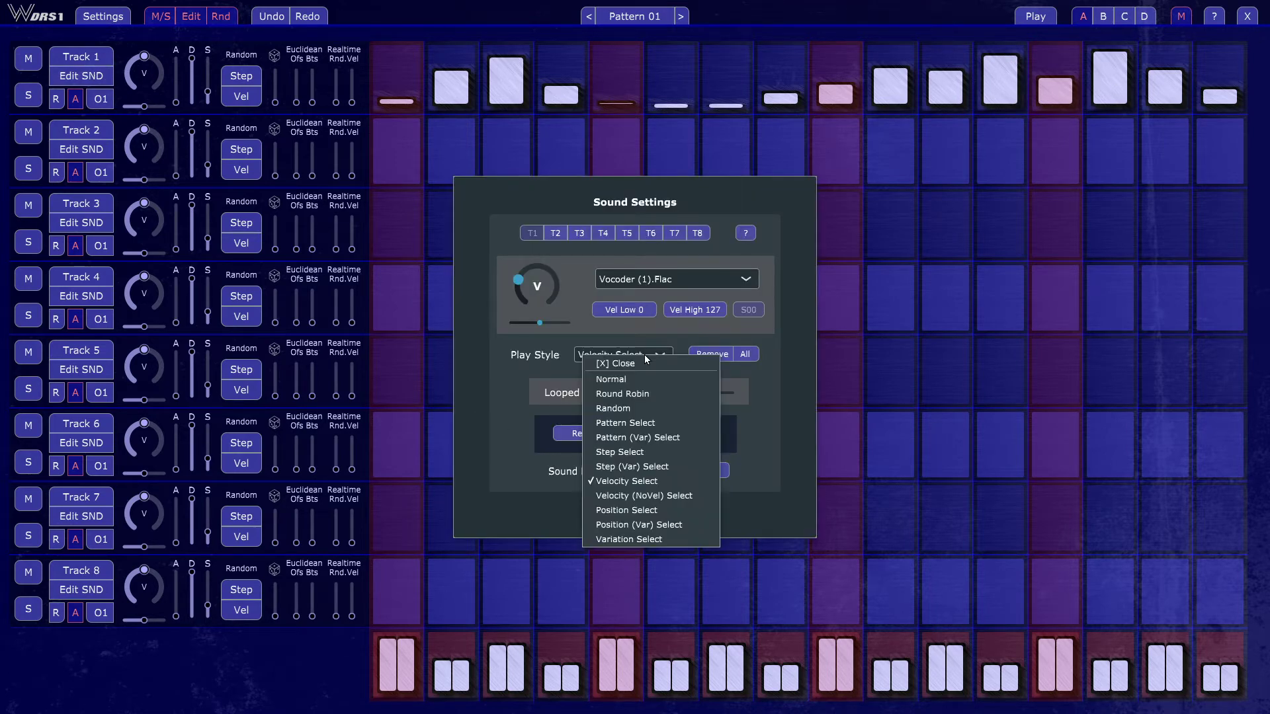
pyautogui.click(680, 497)
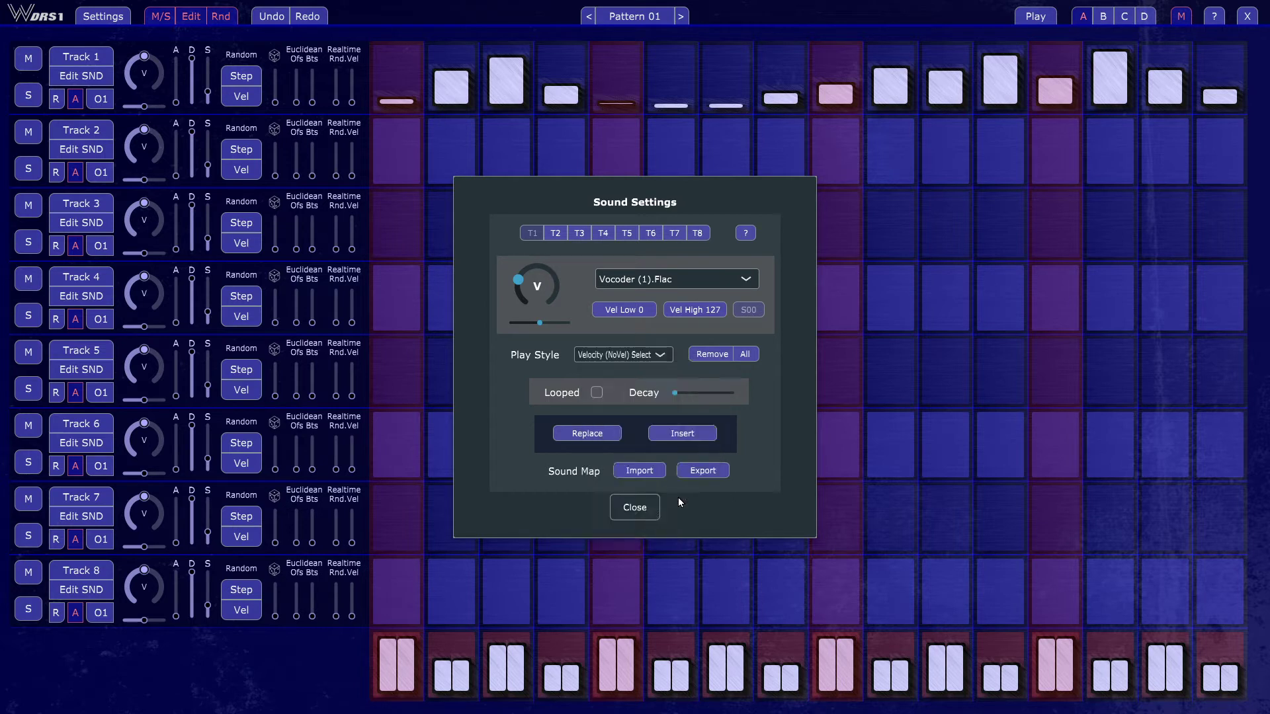
pyautogui.click(642, 514)
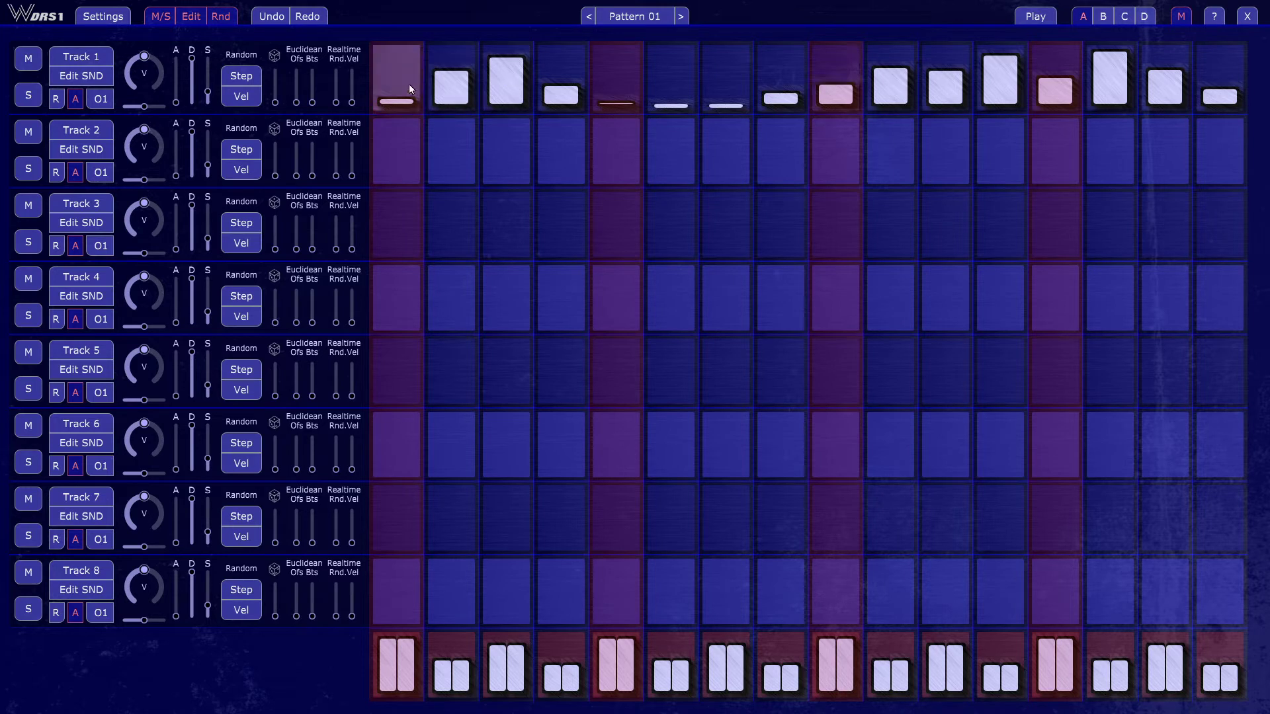
# Play Pattern 01 with the randomized velocities to hear the samples triggered by Velocity (NoVel) Select, then stop playback
pyautogui.press('space')
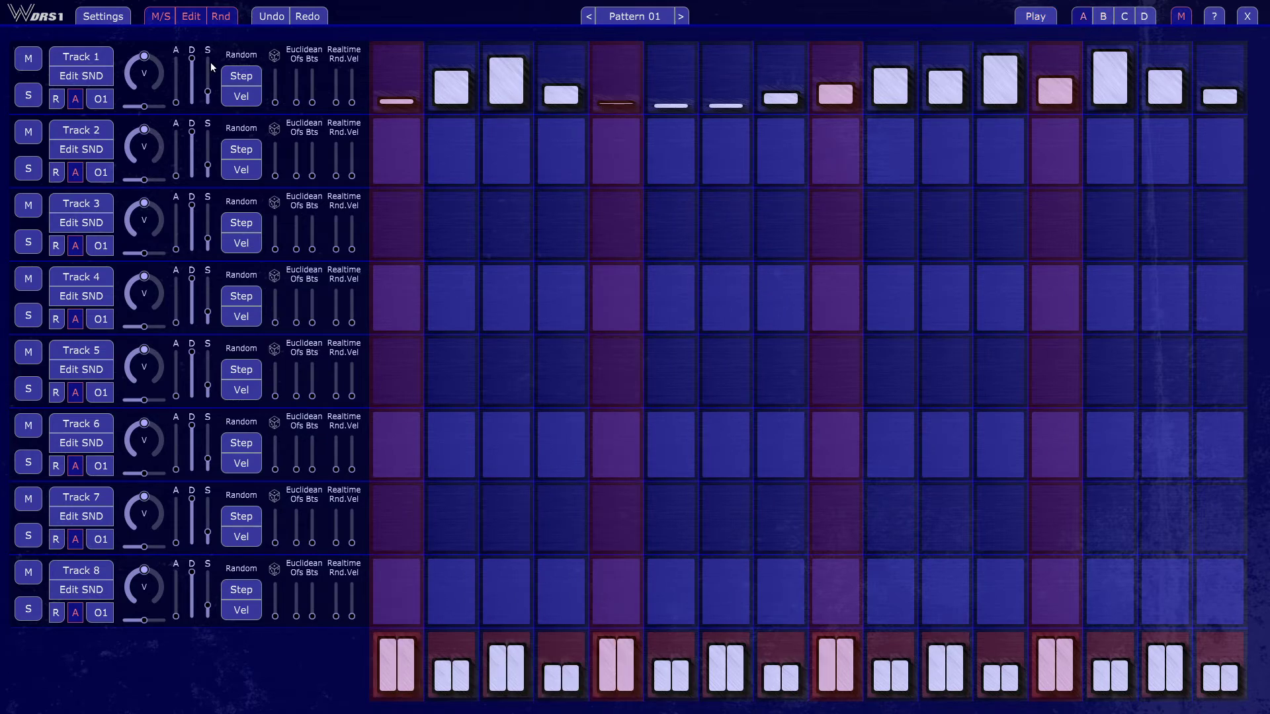
pyautogui.click(75, 100)
pyautogui.press('space')
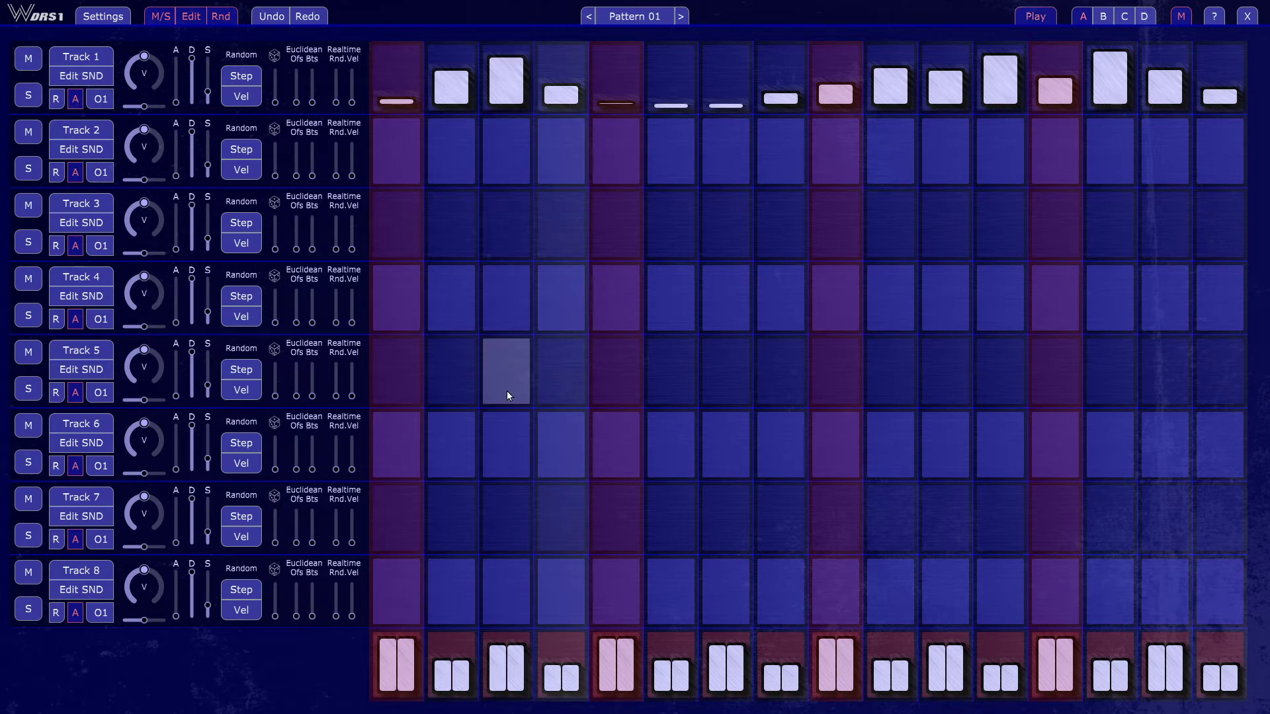
pyautogui.press('space')
# Change Track 1's play style to Position Select and close the sound settings
pyautogui.click(86, 76)
pyautogui.click(640, 359)
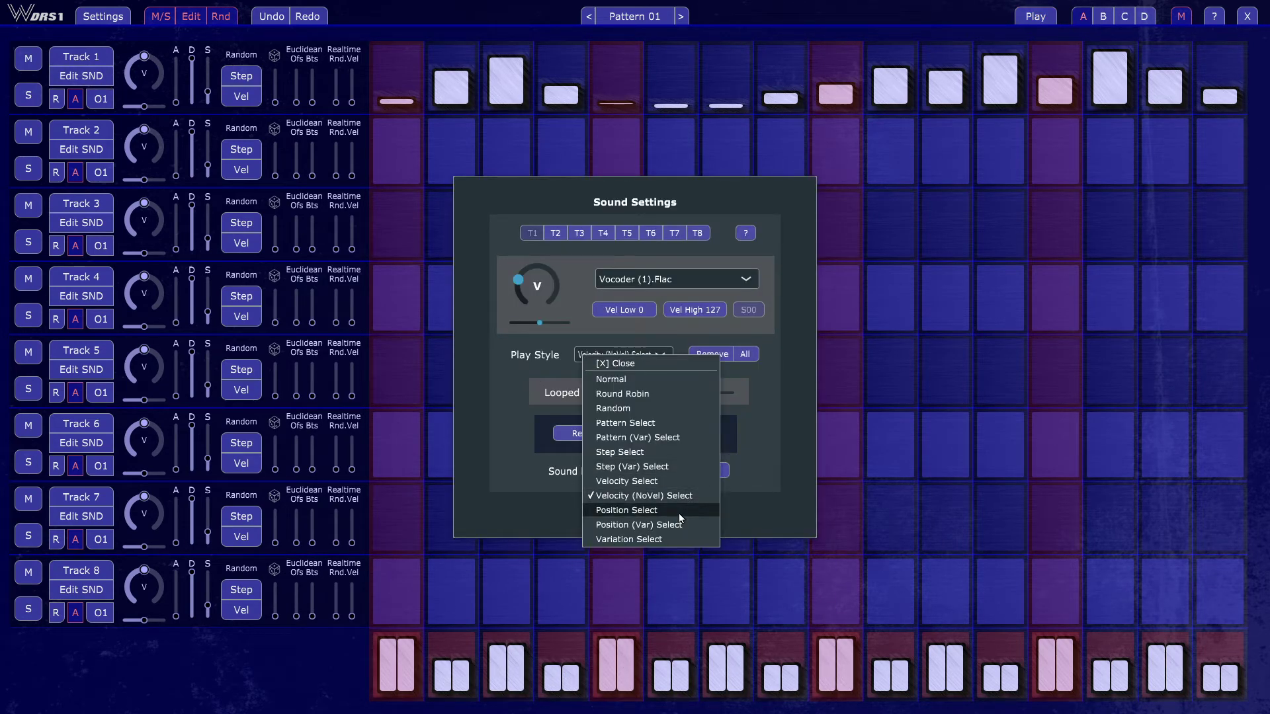
pyautogui.click(661, 509)
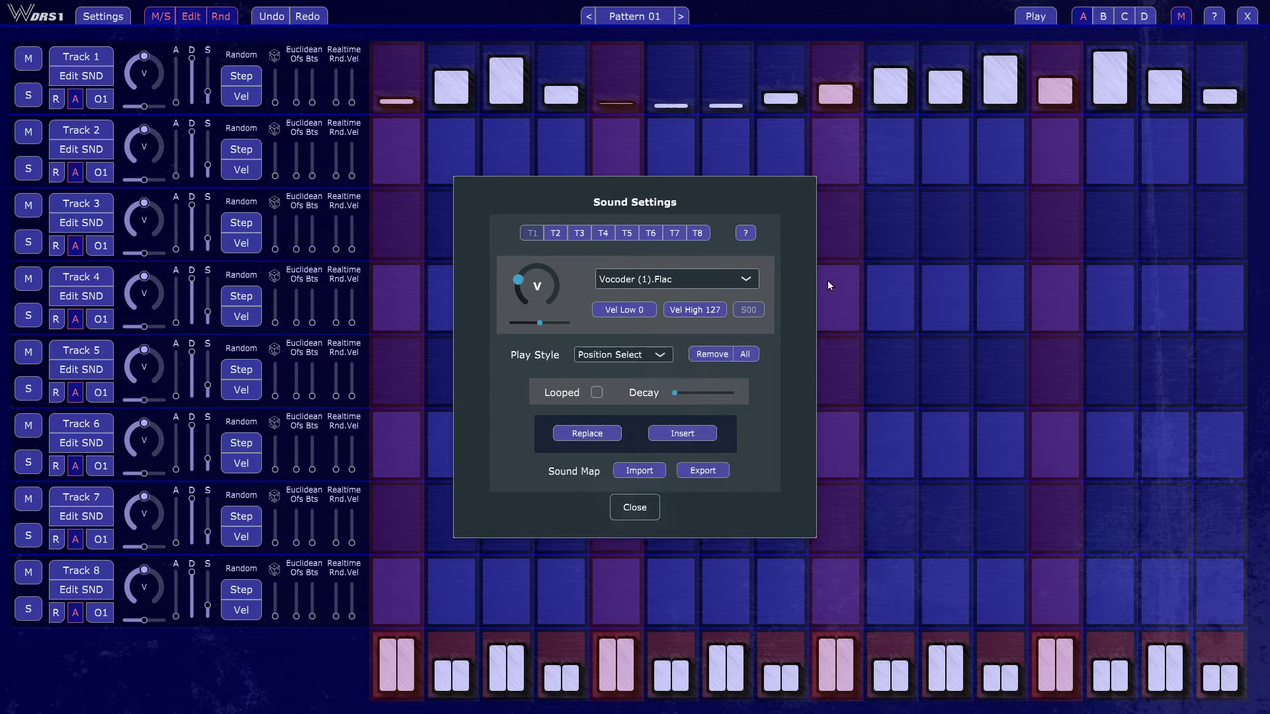
pyautogui.click(630, 513)
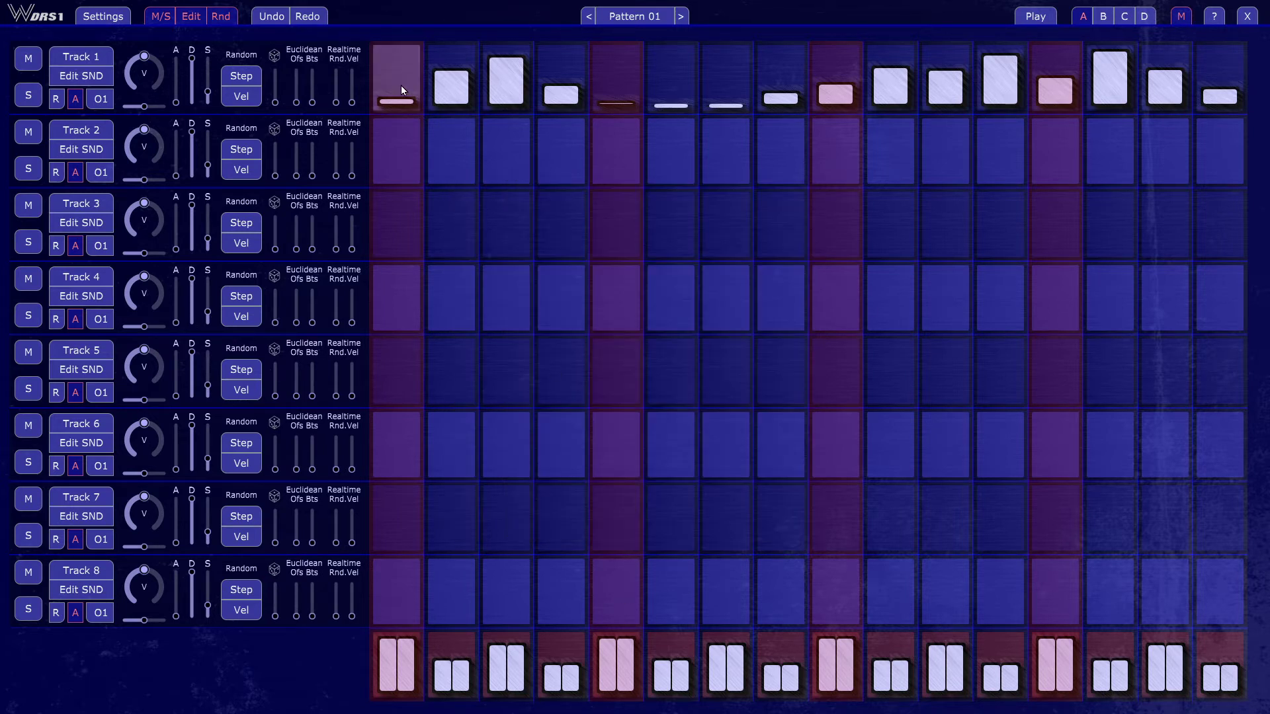
# Clear Track 1's steps, hide the random controls and place new steps at positions 5, 7, 11 and 15
pyautogui.rightClick(401, 86)
pyautogui.click(228, 15)
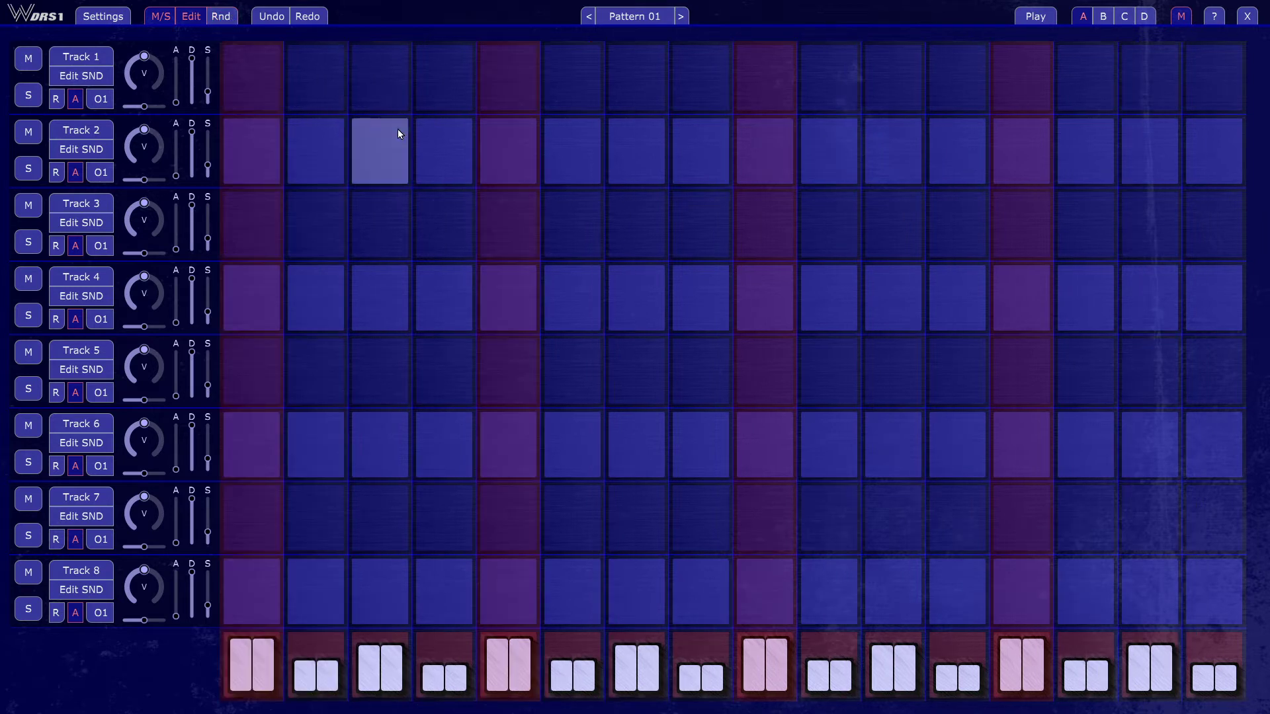
pyautogui.click(511, 74)
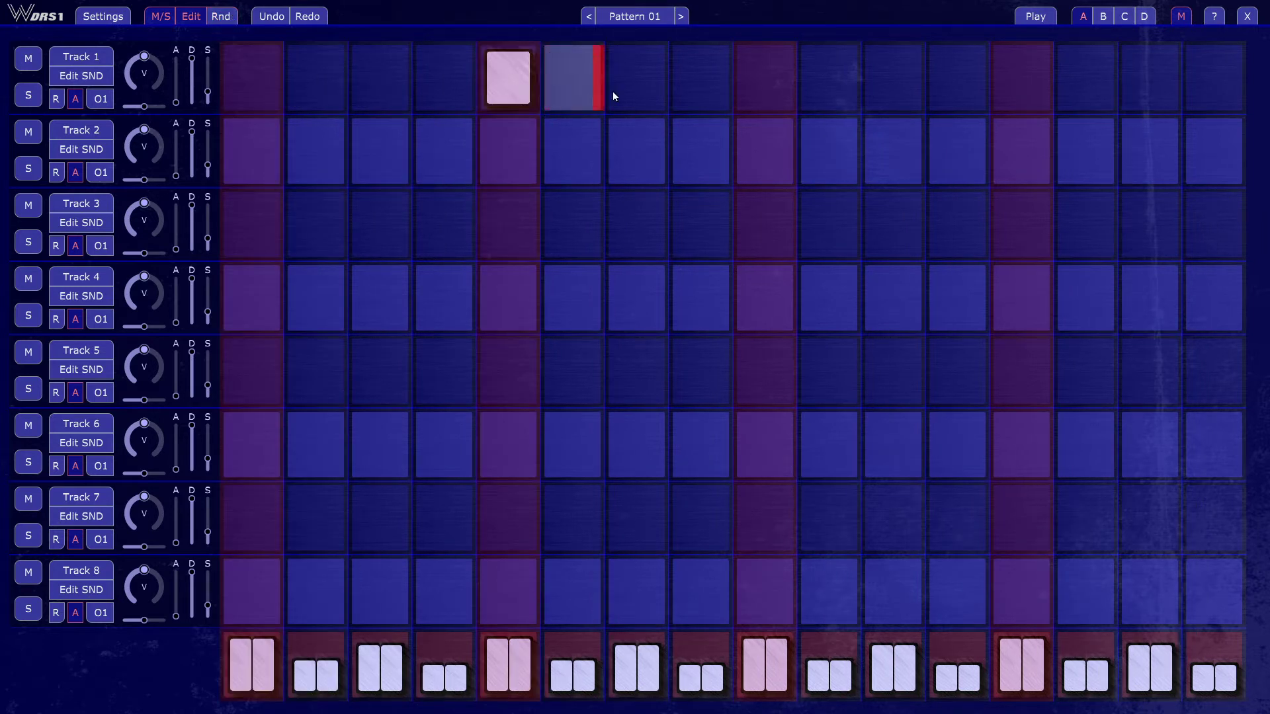
pyautogui.click(643, 78)
pyautogui.click(892, 89)
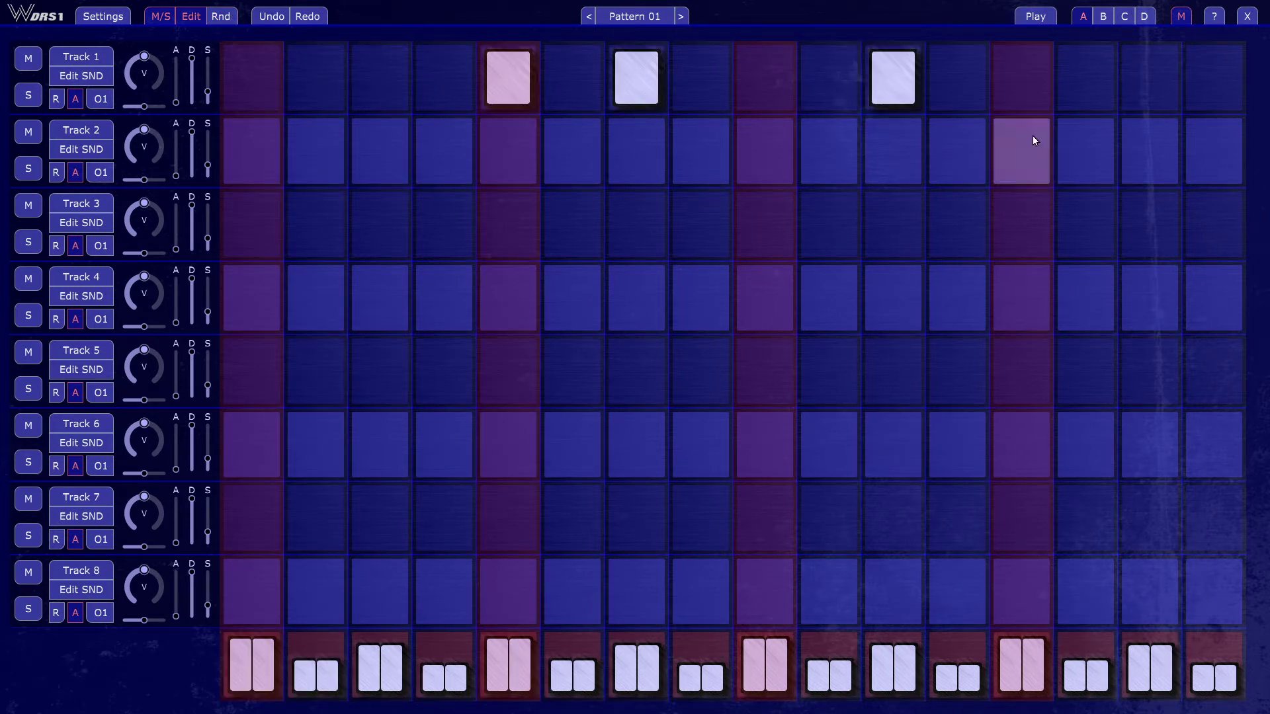
pyautogui.click(1156, 60)
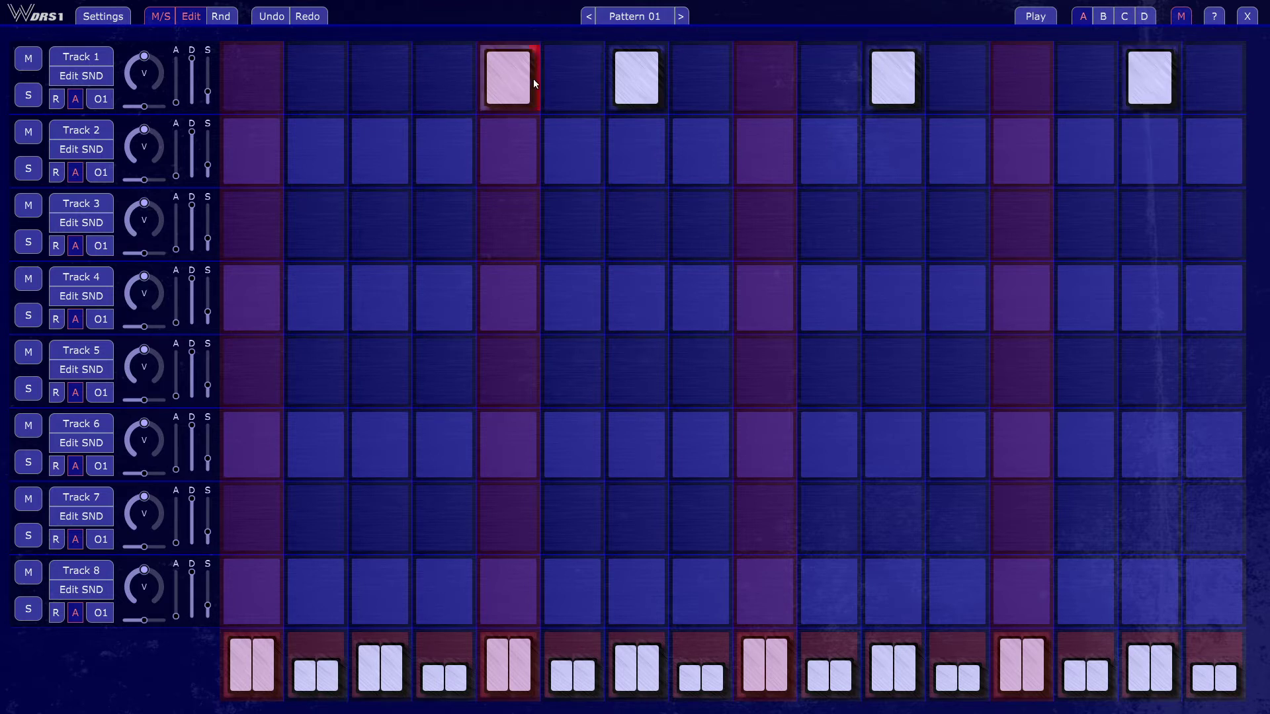
# Play Pattern 01 twice to hear which samples the steps at positions 5, 7, 11 and 15 trigger
pyautogui.press('space')
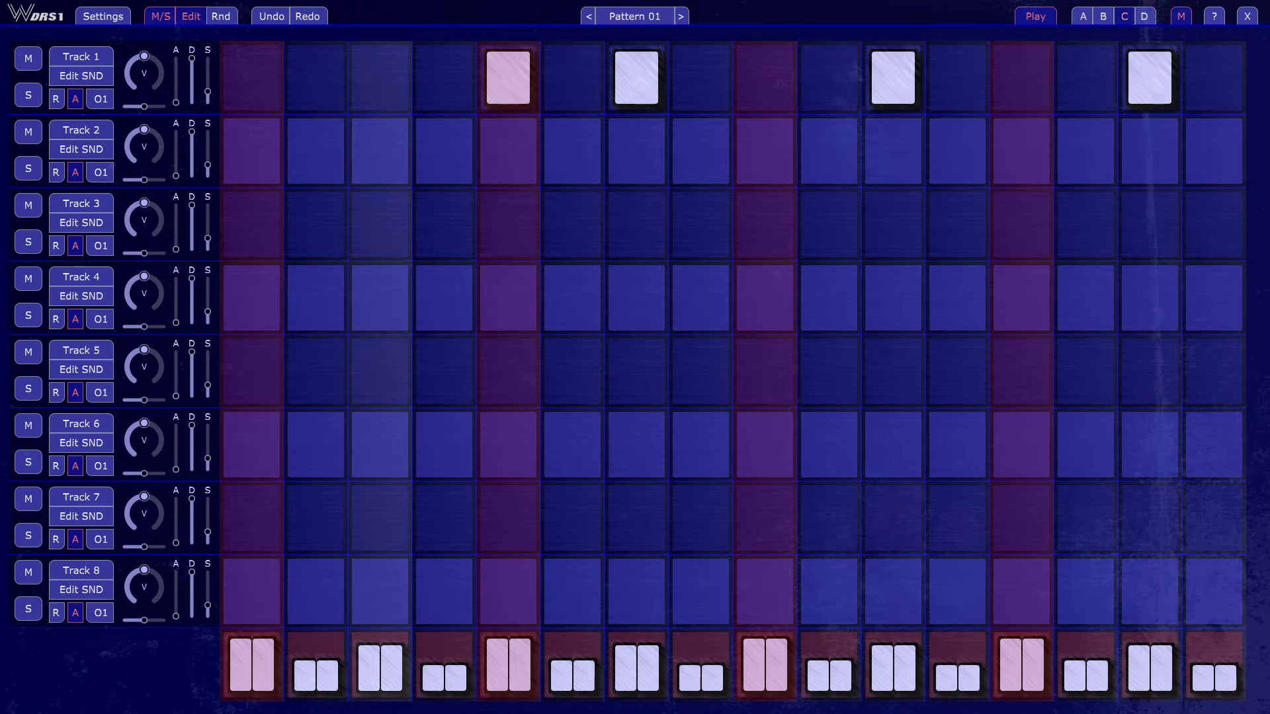
pyautogui.press('space')
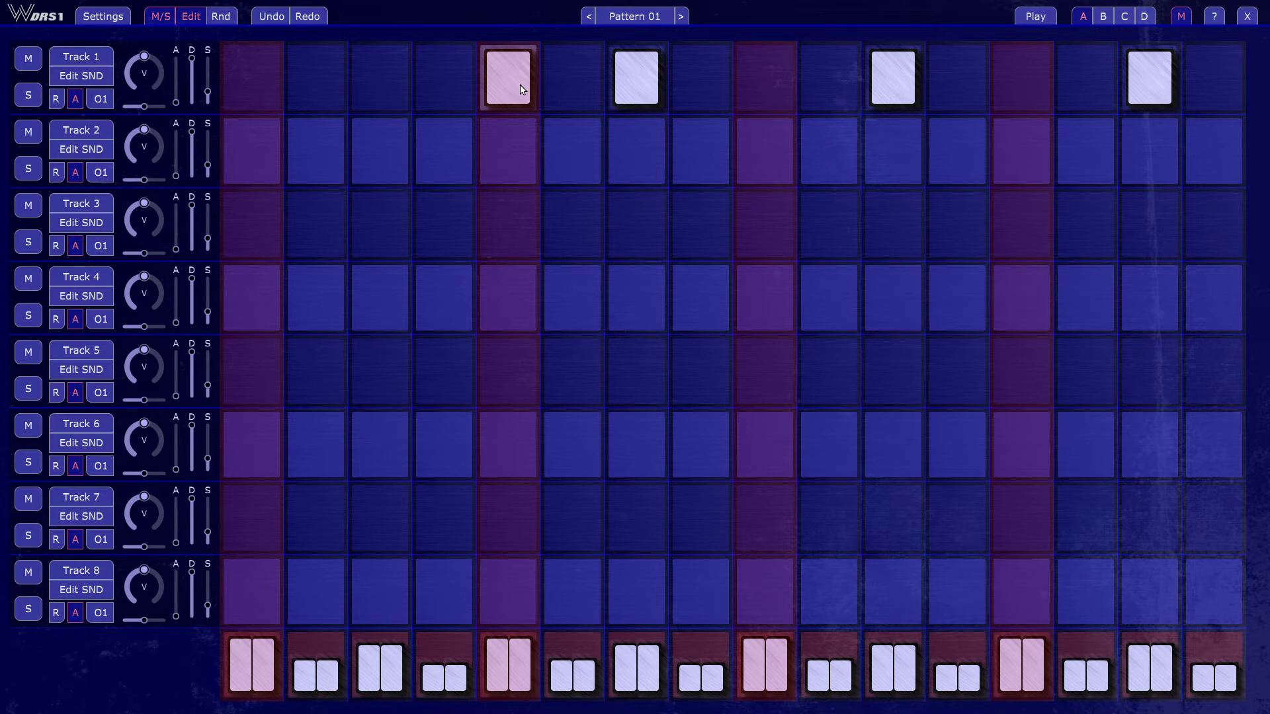
pyautogui.press('space')
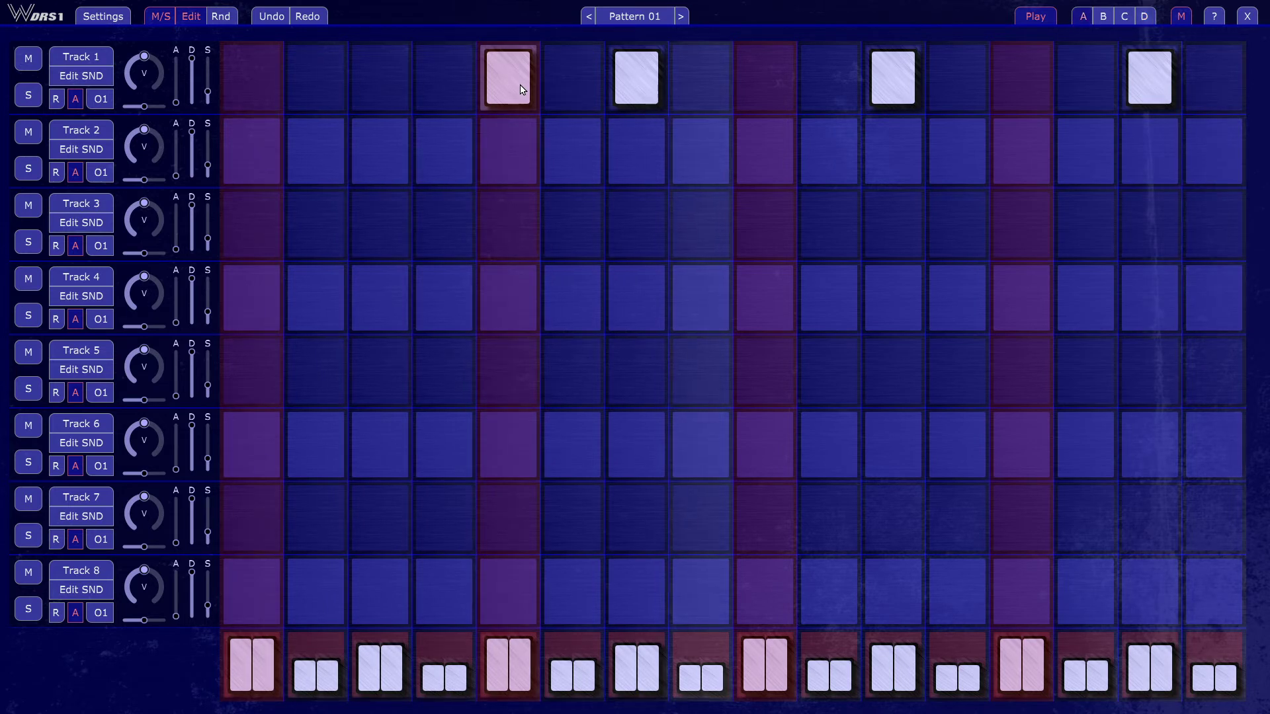
pyautogui.press('space')
# Replace Track 1's steps with a single step at position 3
pyautogui.hotkey('ctrl', 'z')
pyautogui.hotkey('ctrl', 'z')
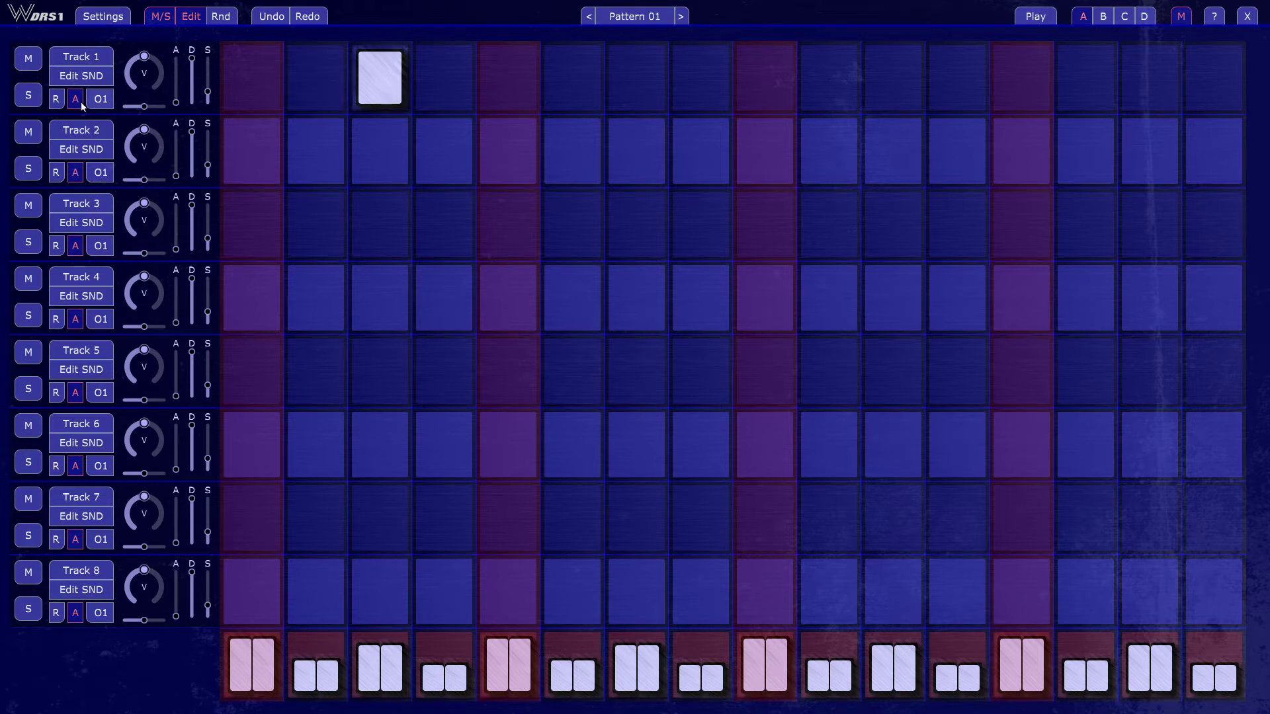
# Add a step at position 10 on Track 1 and set the track's play style to Position (Var) Select
pyautogui.click(823, 81)
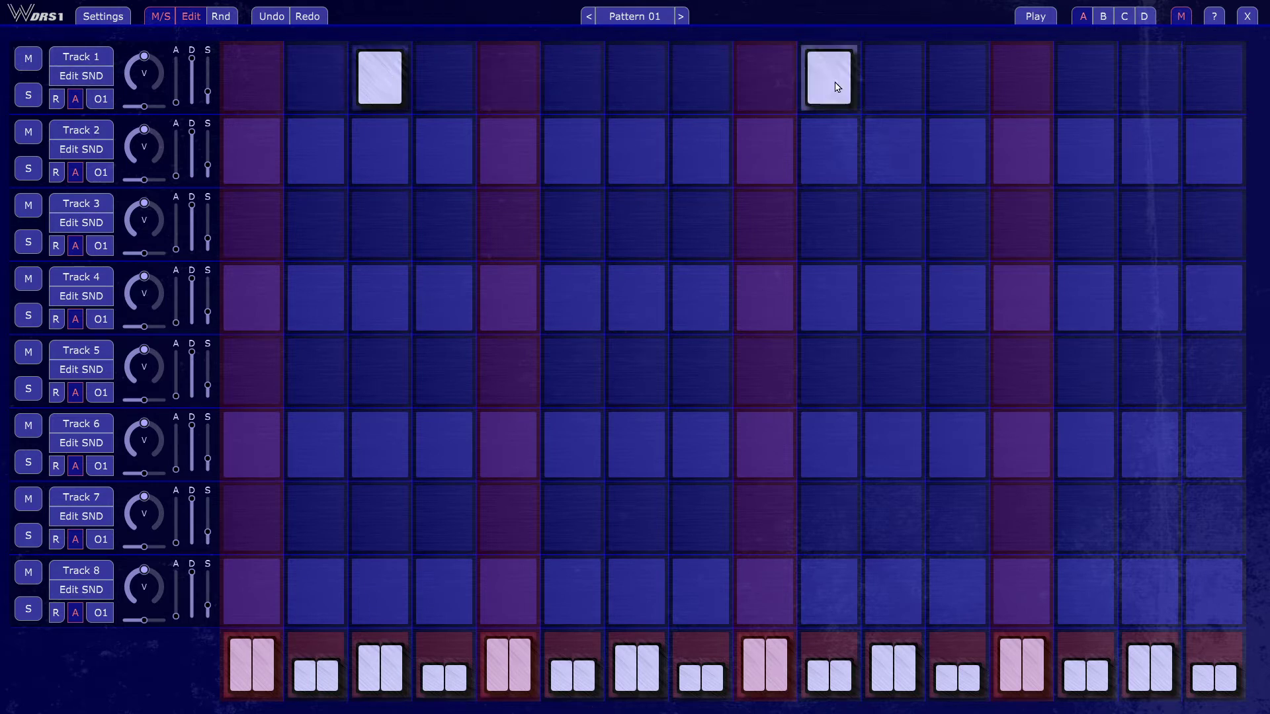
pyautogui.click(82, 77)
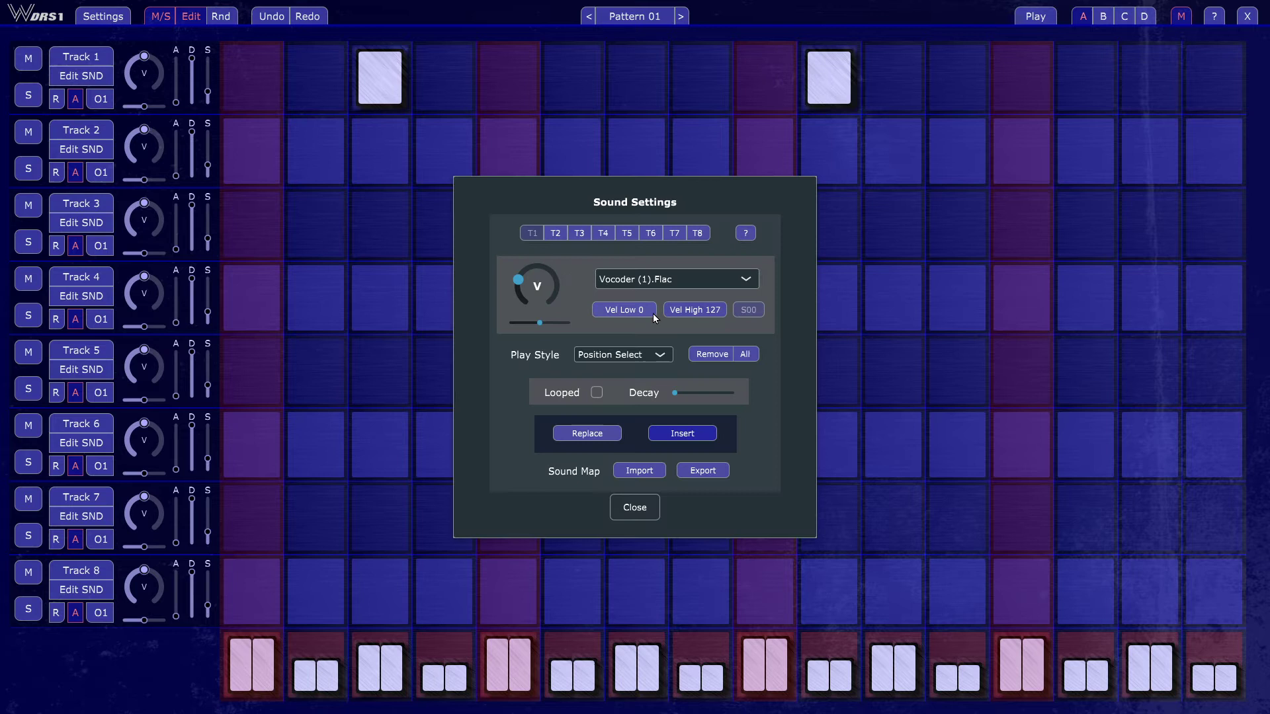
pyautogui.click(662, 357)
pyautogui.click(668, 527)
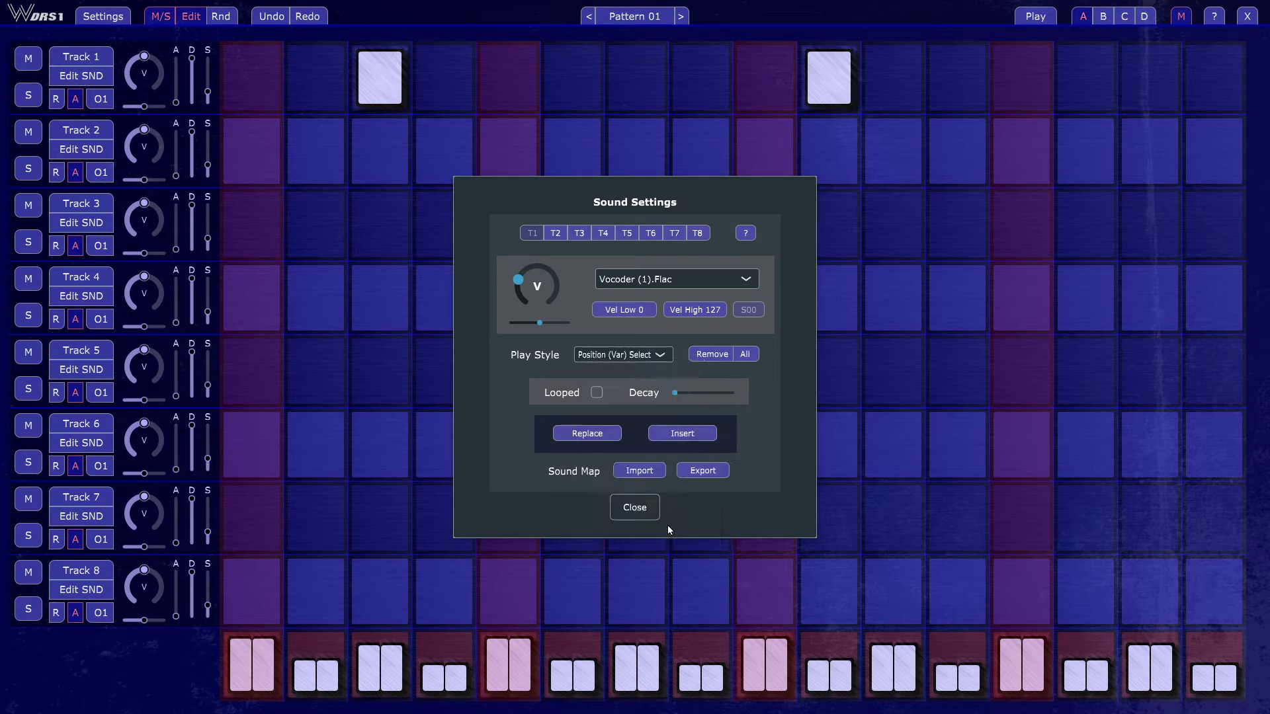
pyautogui.click(636, 509)
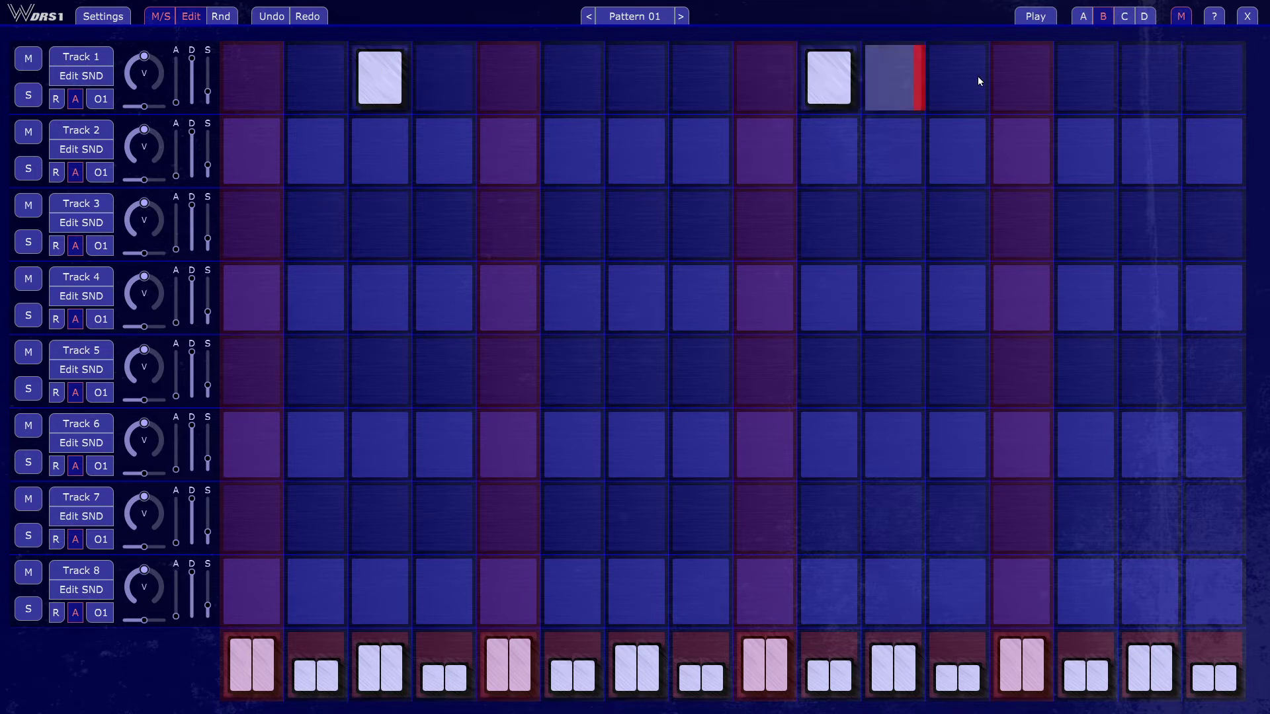
# Select variation A and play Pattern 01 to hear which samples Track 1's steps at positions 3 and 10 trigger
pyautogui.click(1085, 17)
pyautogui.press('space')
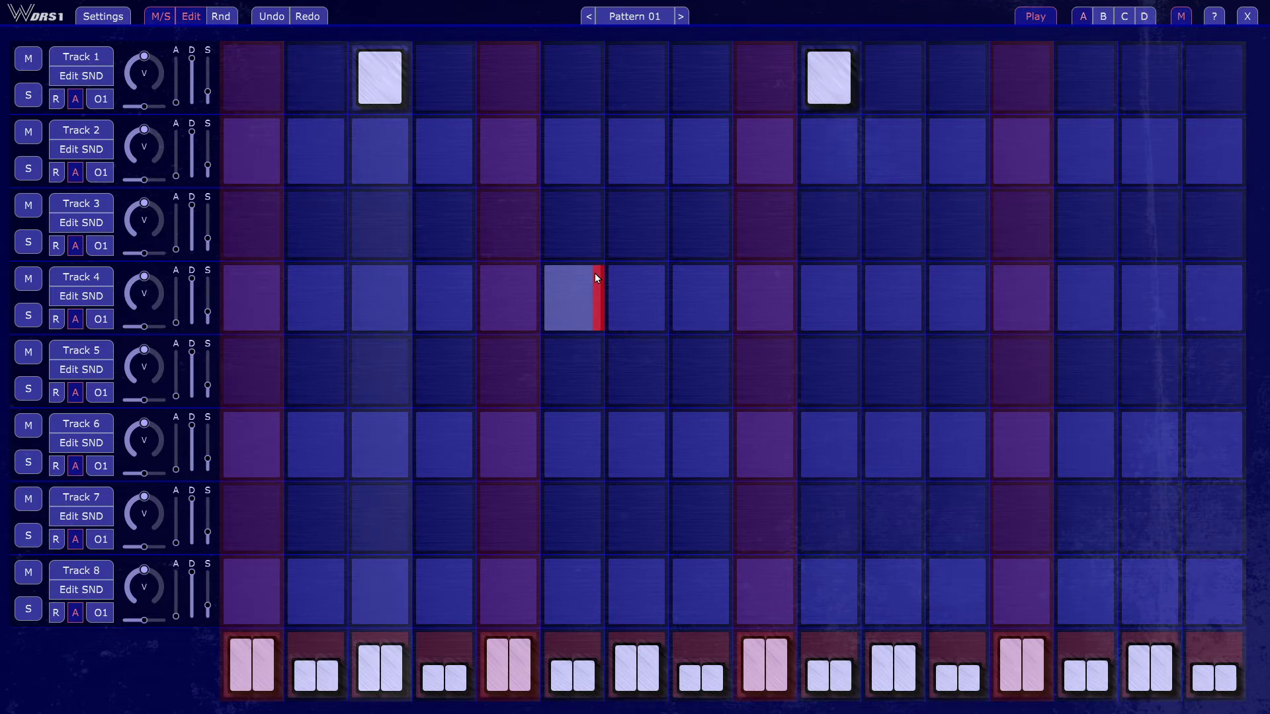
pyautogui.press('space')
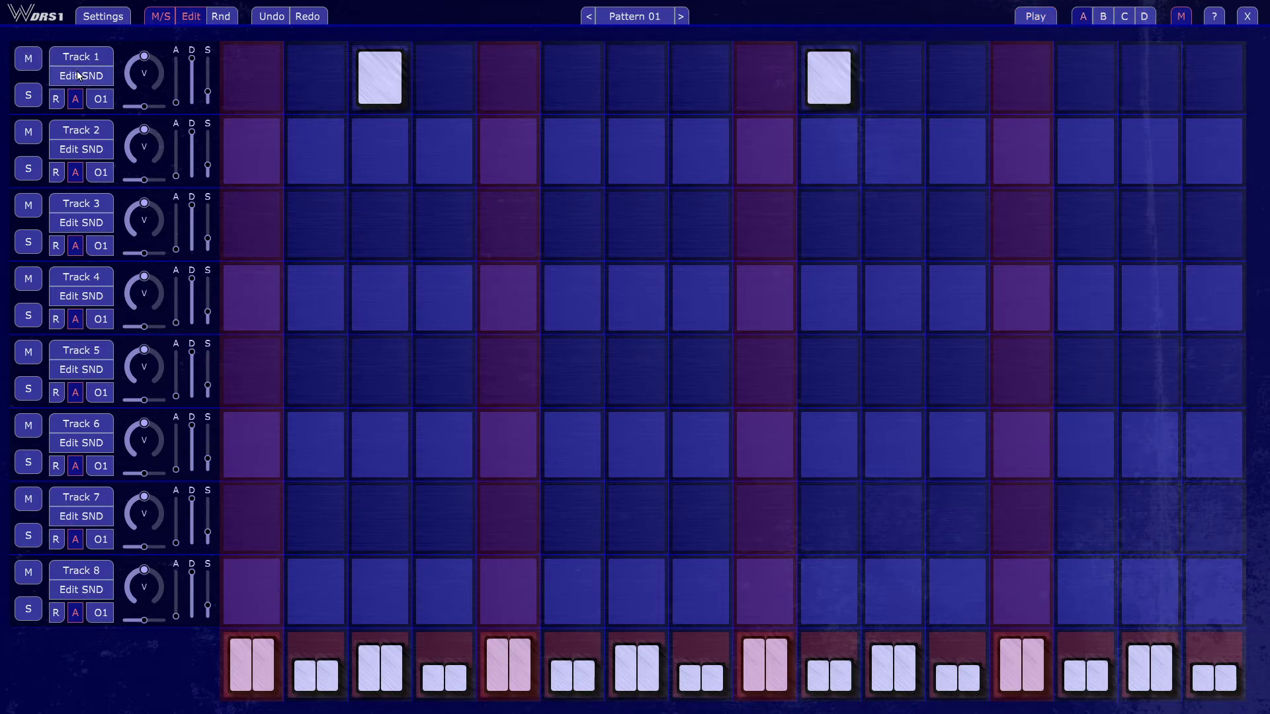
# Change Track 1's play style to Variation Select and close the sound settings
pyautogui.click(99, 77)
pyautogui.click(632, 355)
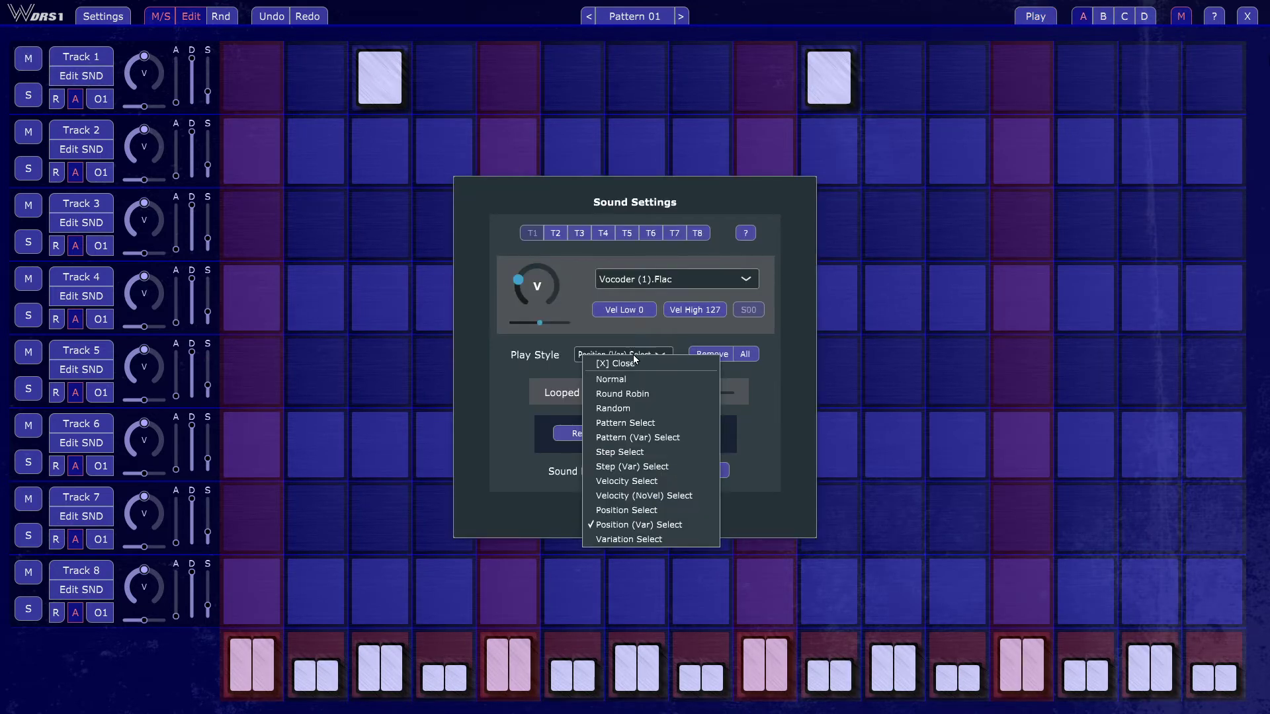
pyautogui.click(661, 538)
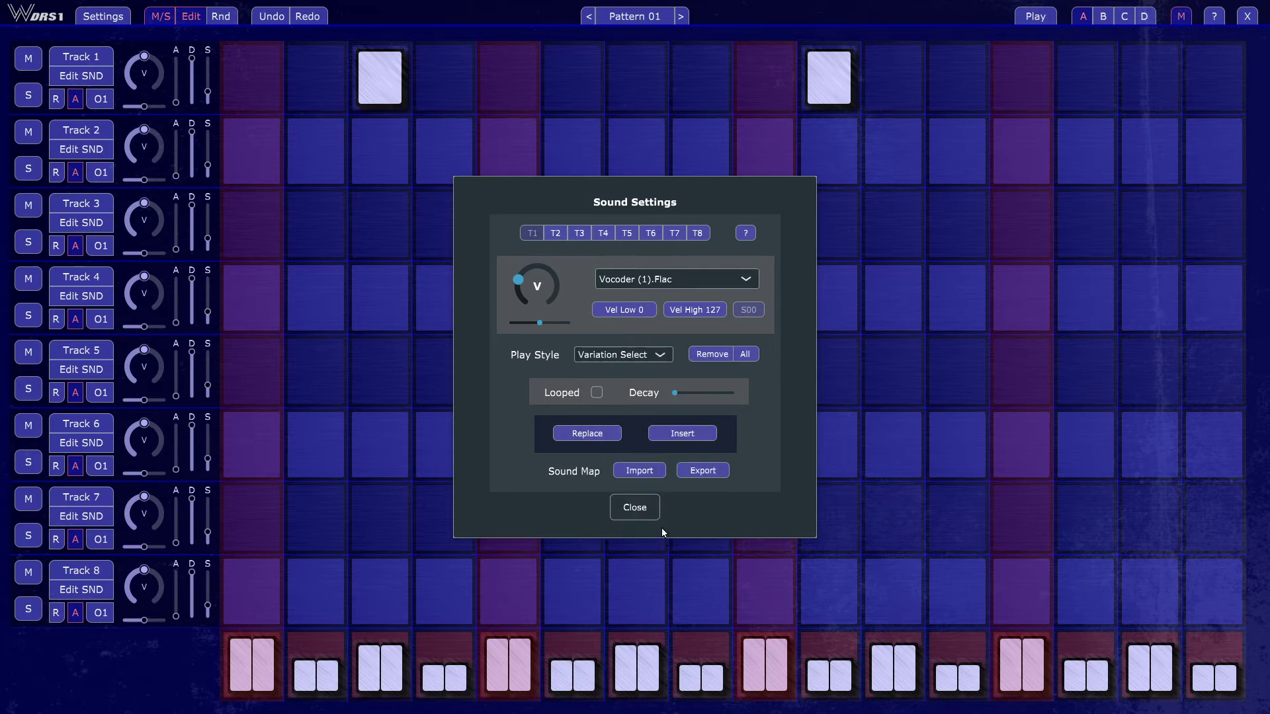
pyautogui.click(635, 508)
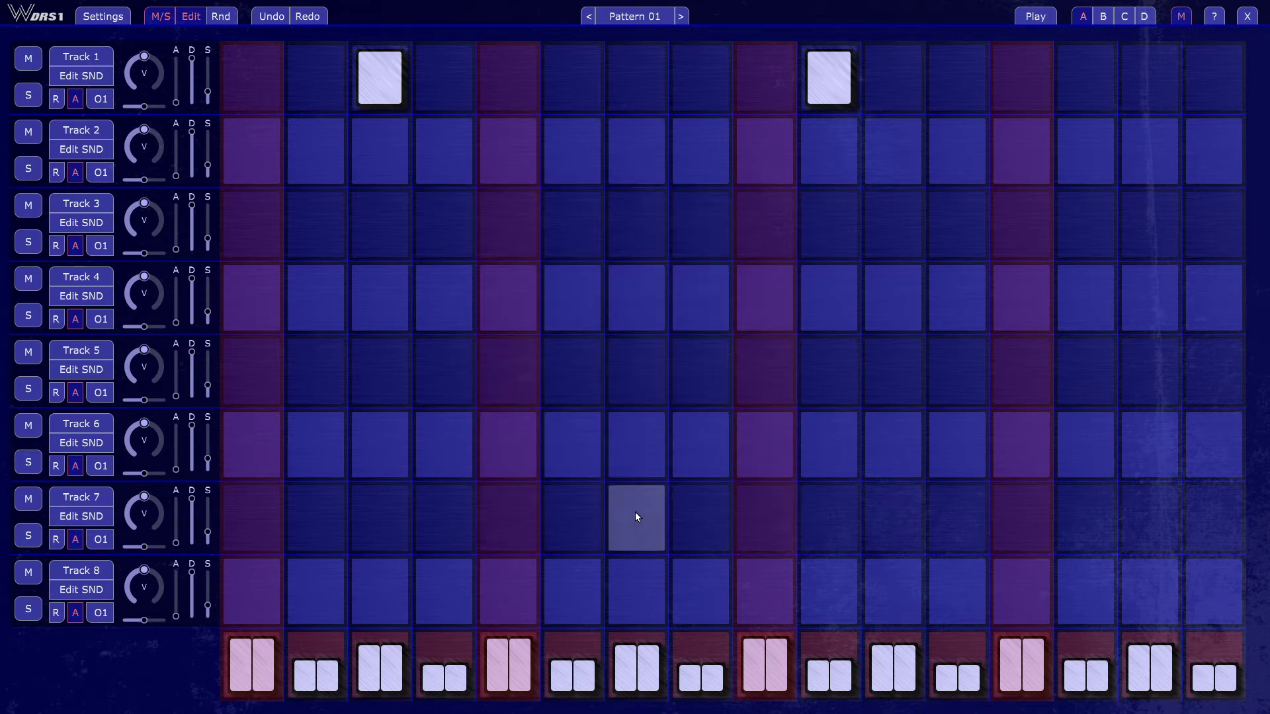
# Add Track 1 steps at positions 1, 5, 7, 9, 11, 13 and 15, and play Pattern 01 across its variations
pyautogui.moveTo(252, 115); pyautogui.dragTo(242, 192)
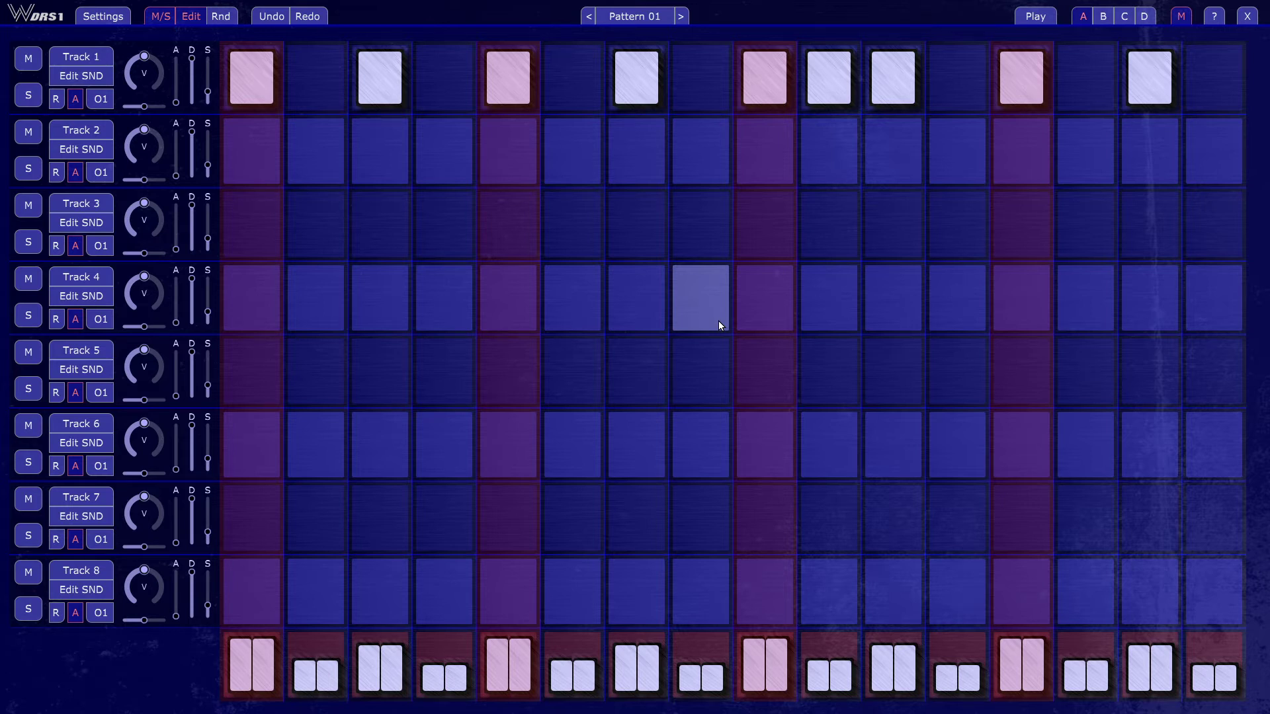
pyautogui.press('space')
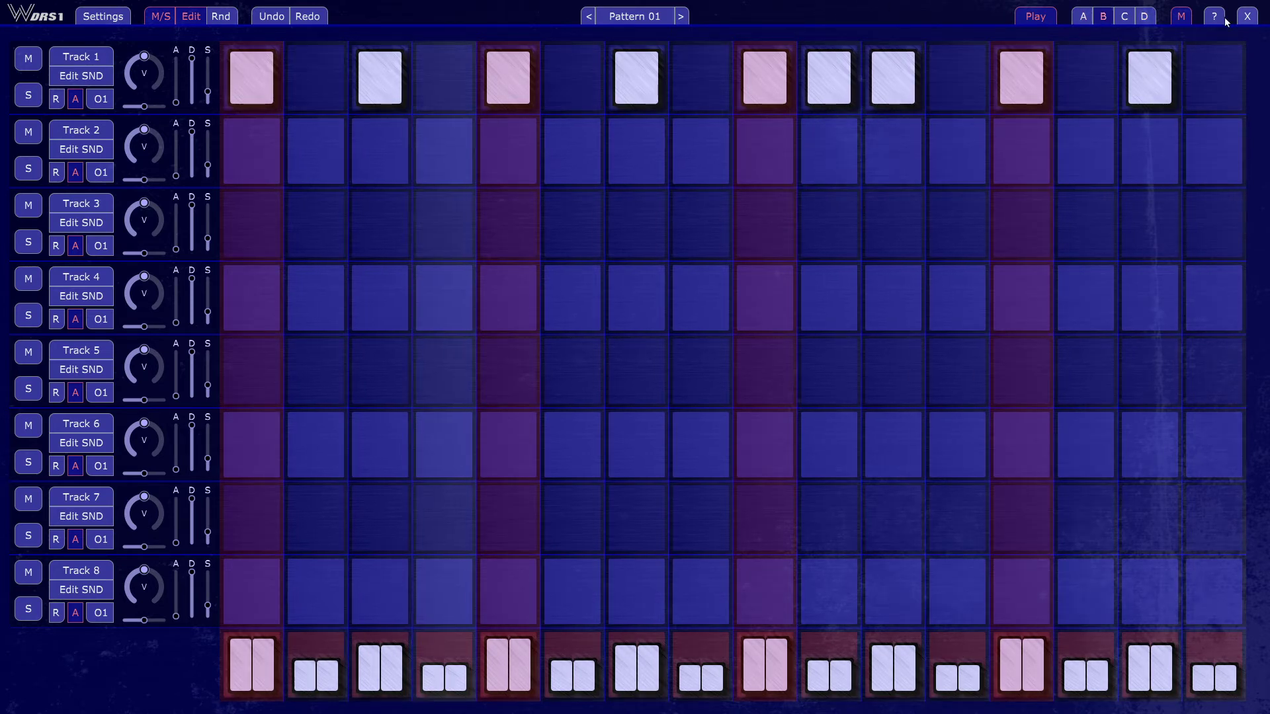
pyautogui.press('space')
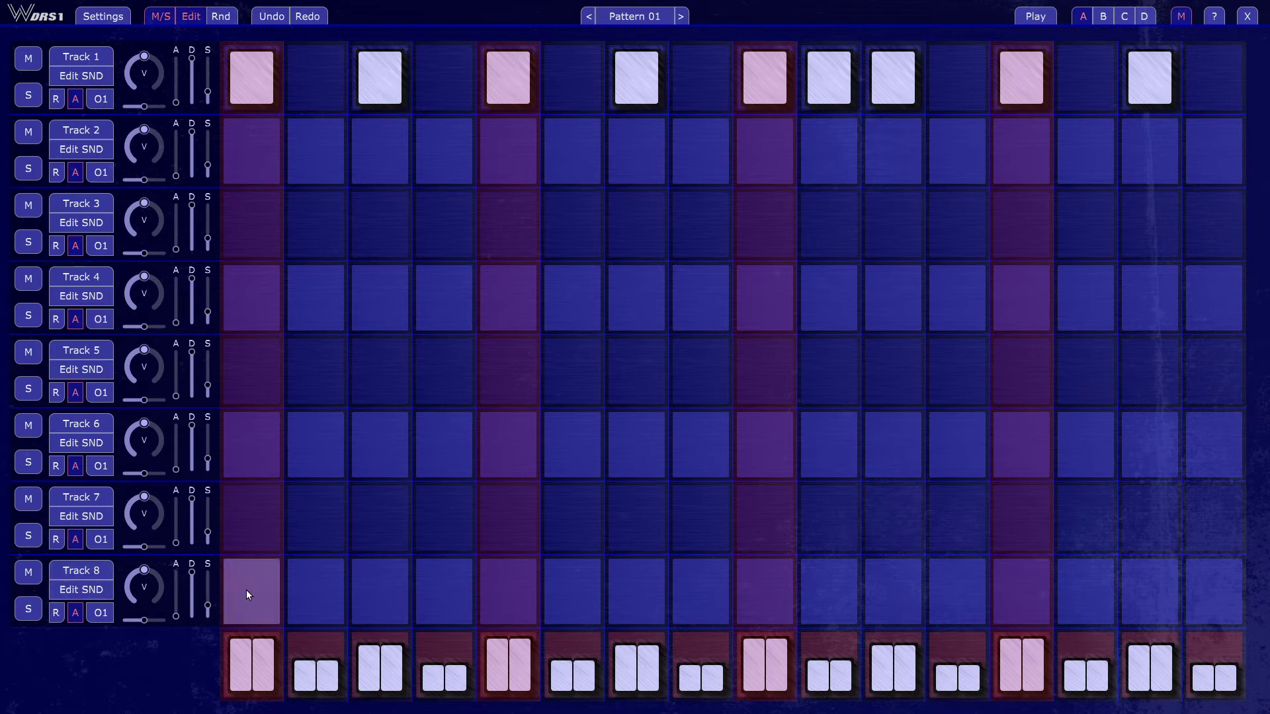
# Clear Track 1's steps in Pattern 01 and load Vocoder (0).Flac into Track 8
pyautogui.rightClick(264, 94)
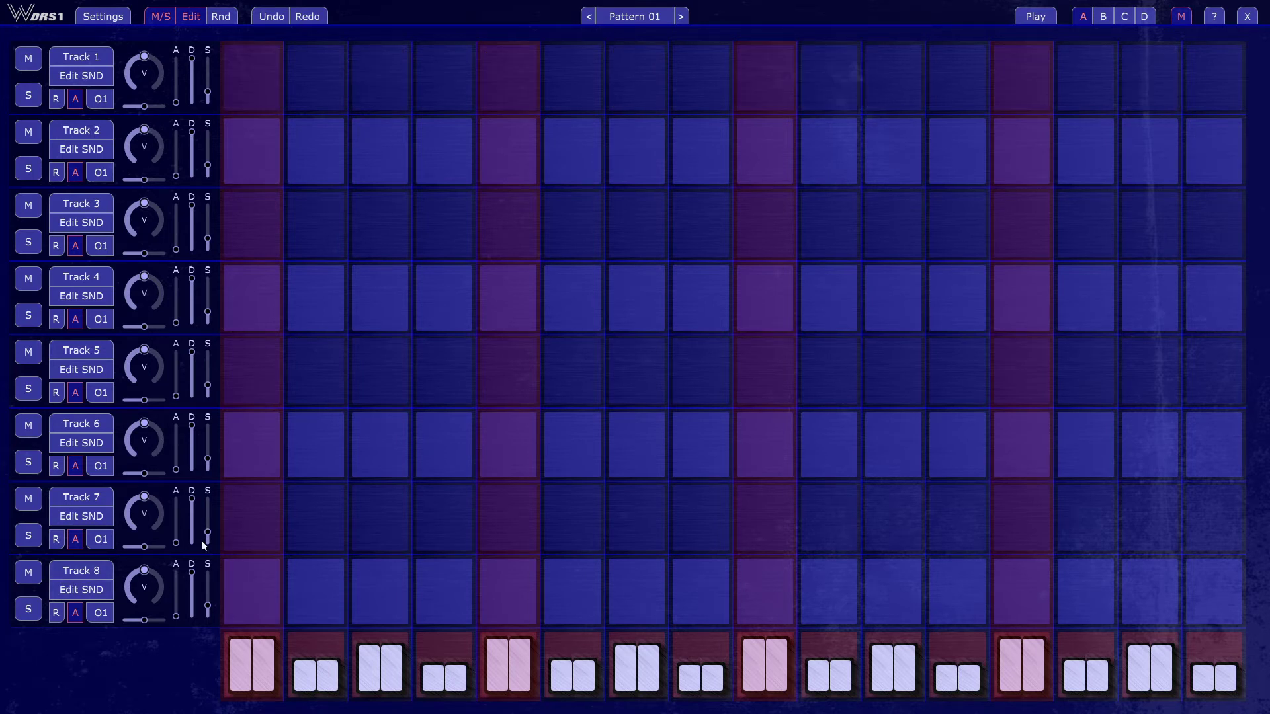
pyautogui.click(74, 584)
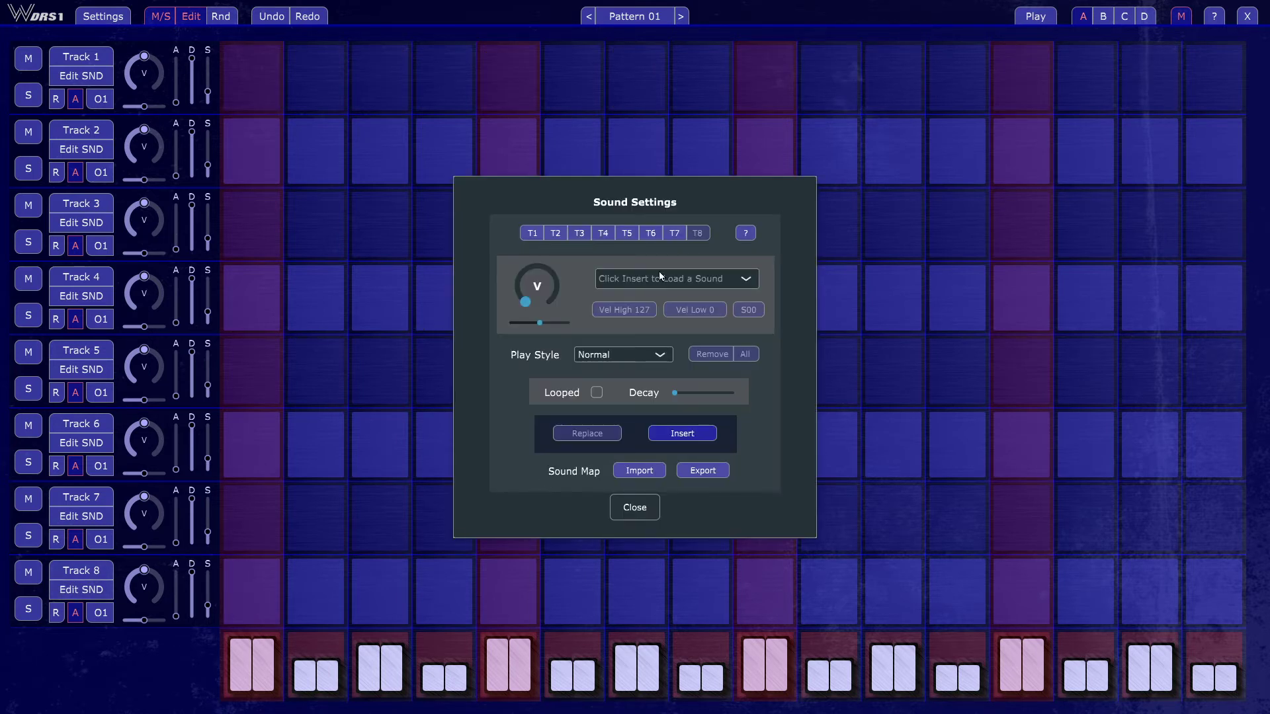
pyautogui.click(692, 434)
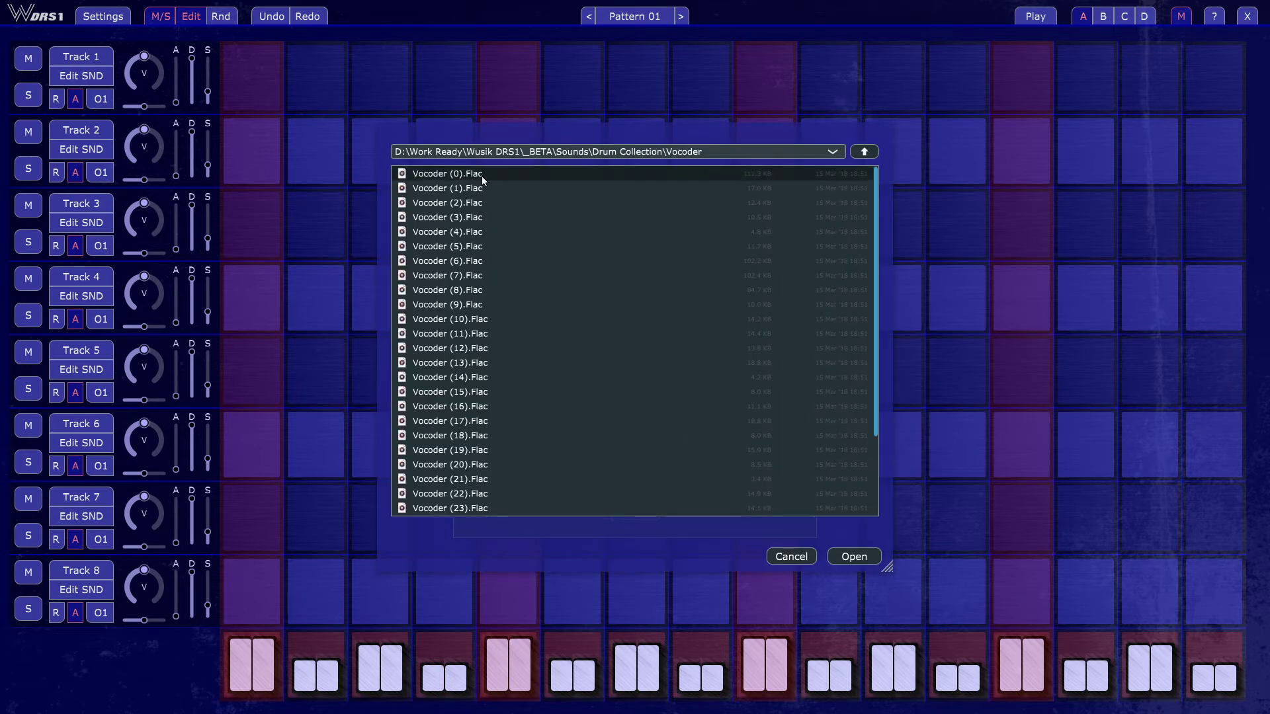
pyautogui.click(857, 557)
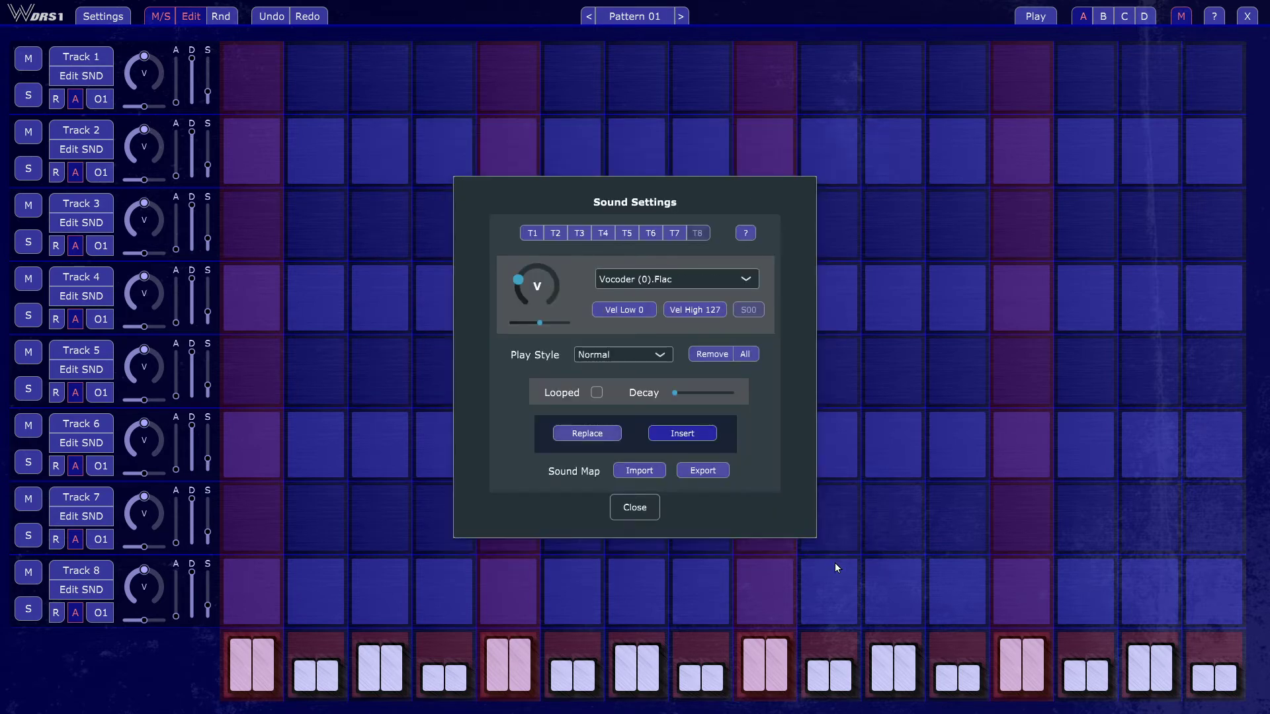
pyautogui.click(634, 508)
# Place a step at position 1 on Track 8 in Pattern 01 and briefly check Pattern 02's contents
pyautogui.click(237, 580)
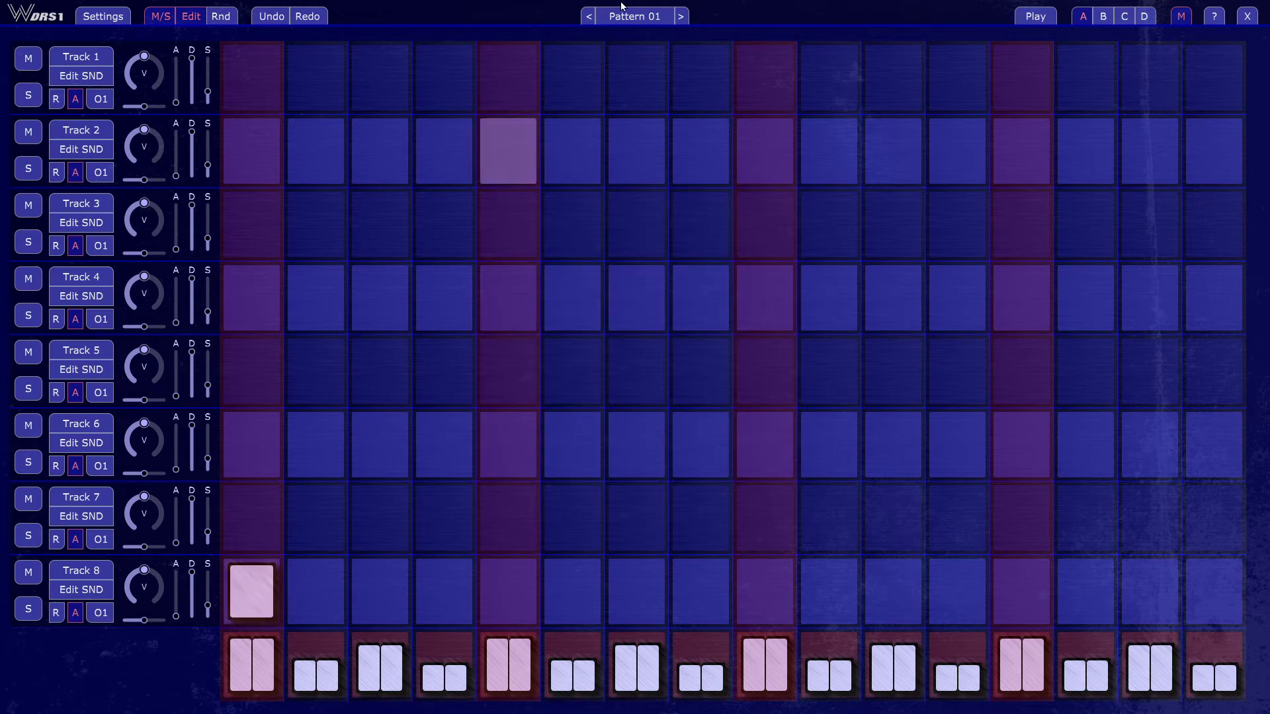
pyautogui.click(681, 18)
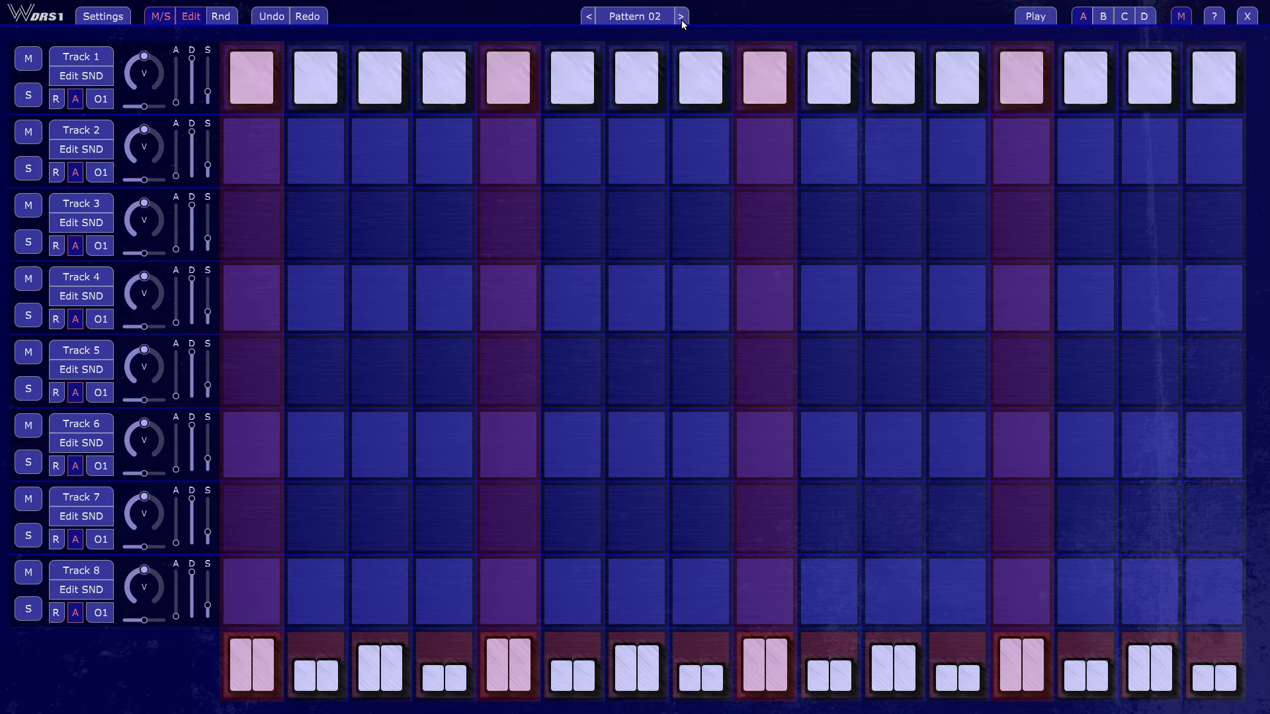
pyautogui.click(589, 16)
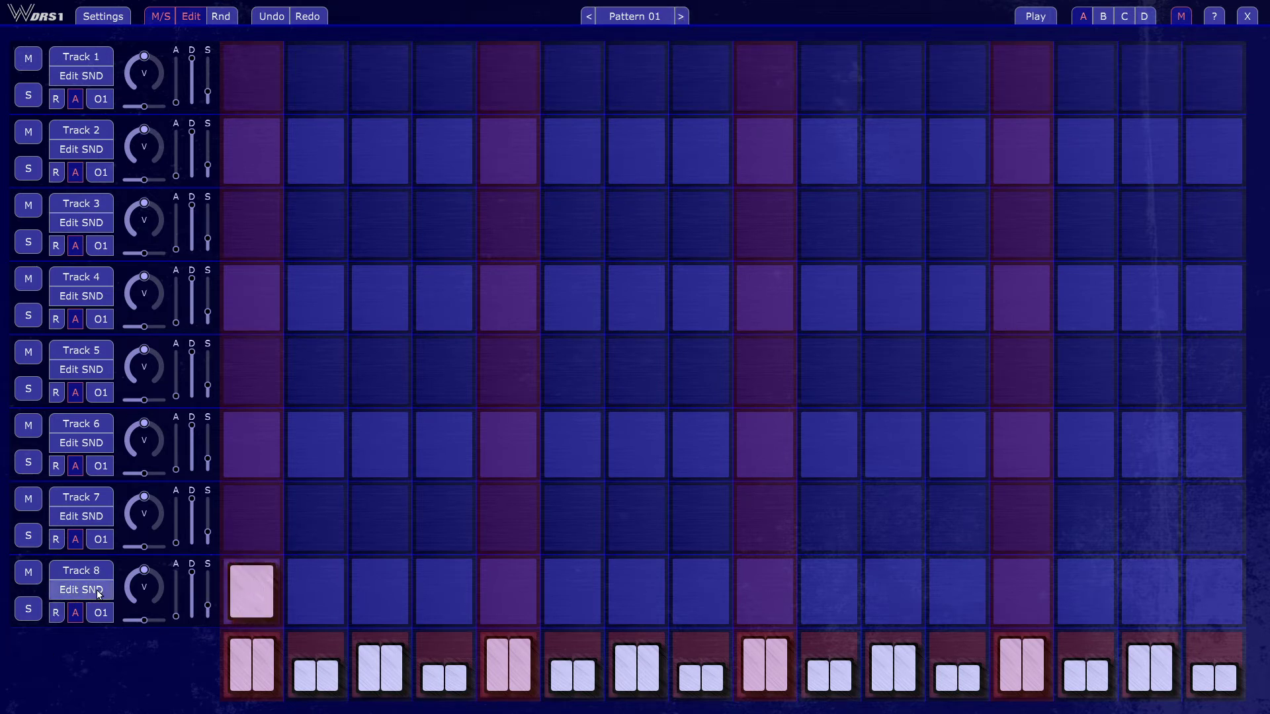
# Set Track 8's play style to Pattern Select and play Pattern 01 to hear its sample
pyautogui.click(73, 591)
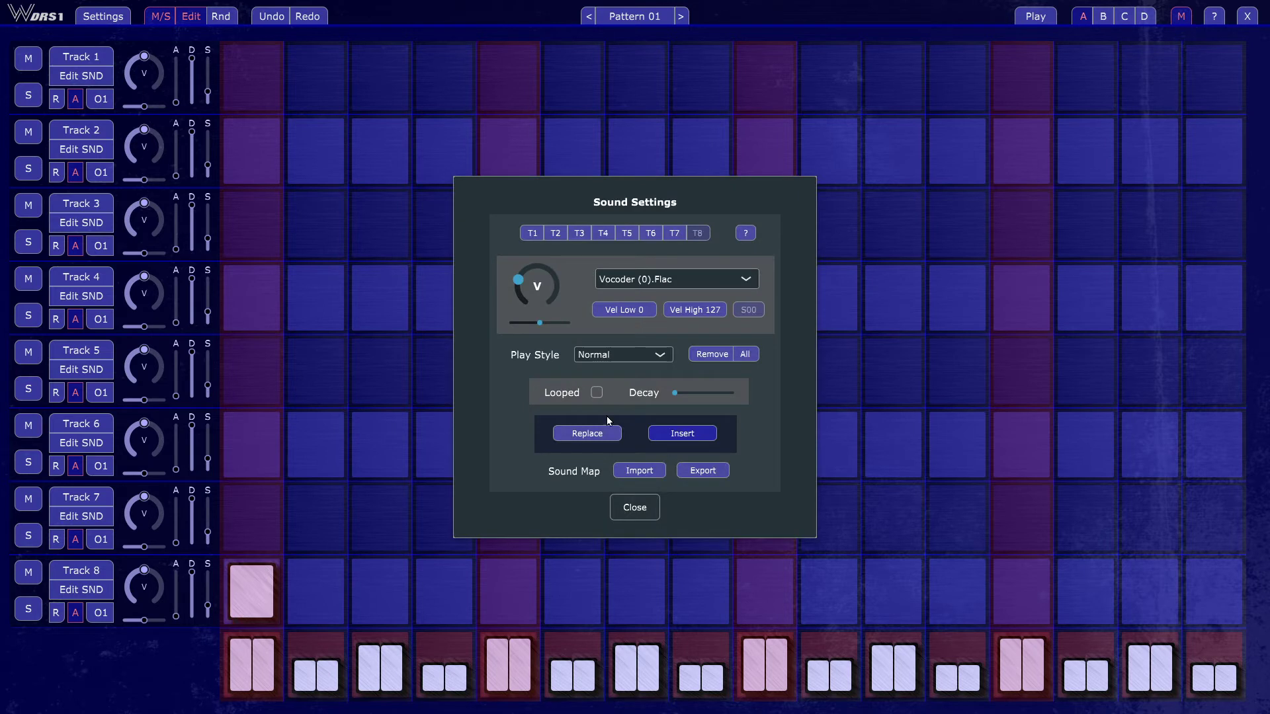
pyautogui.click(656, 354)
pyautogui.click(662, 423)
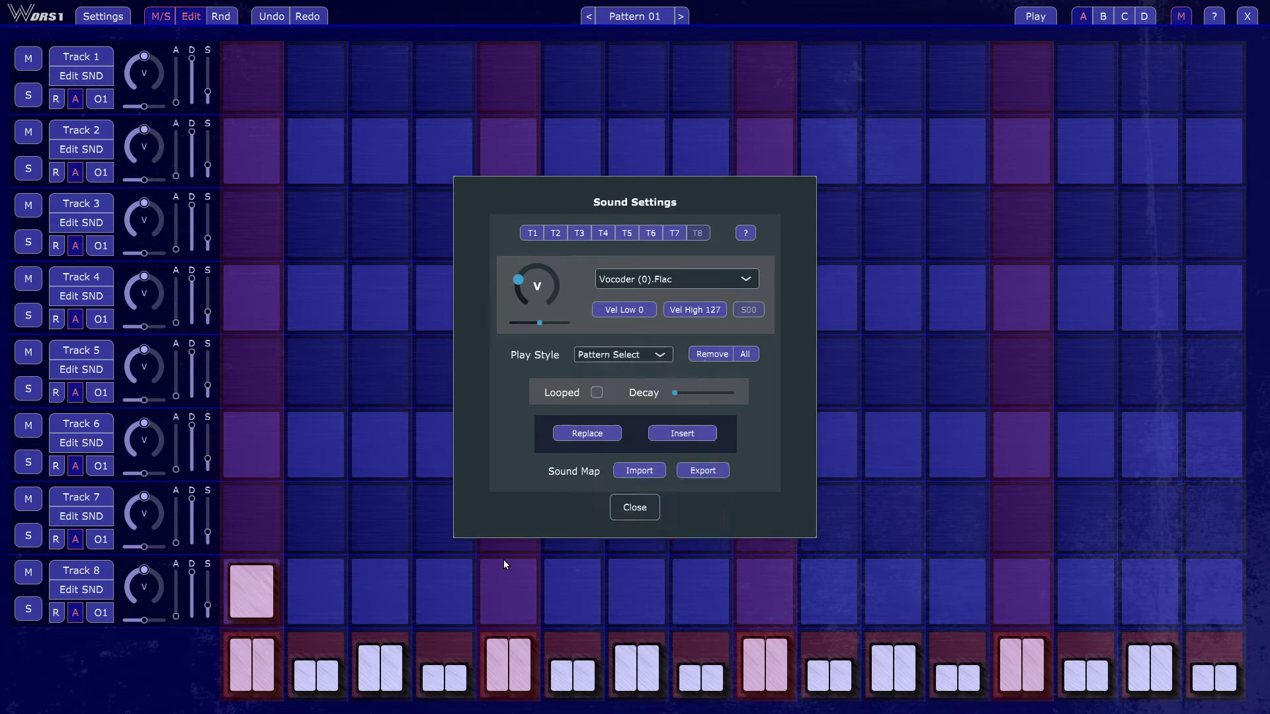
pyautogui.click(637, 508)
pyautogui.press('space')
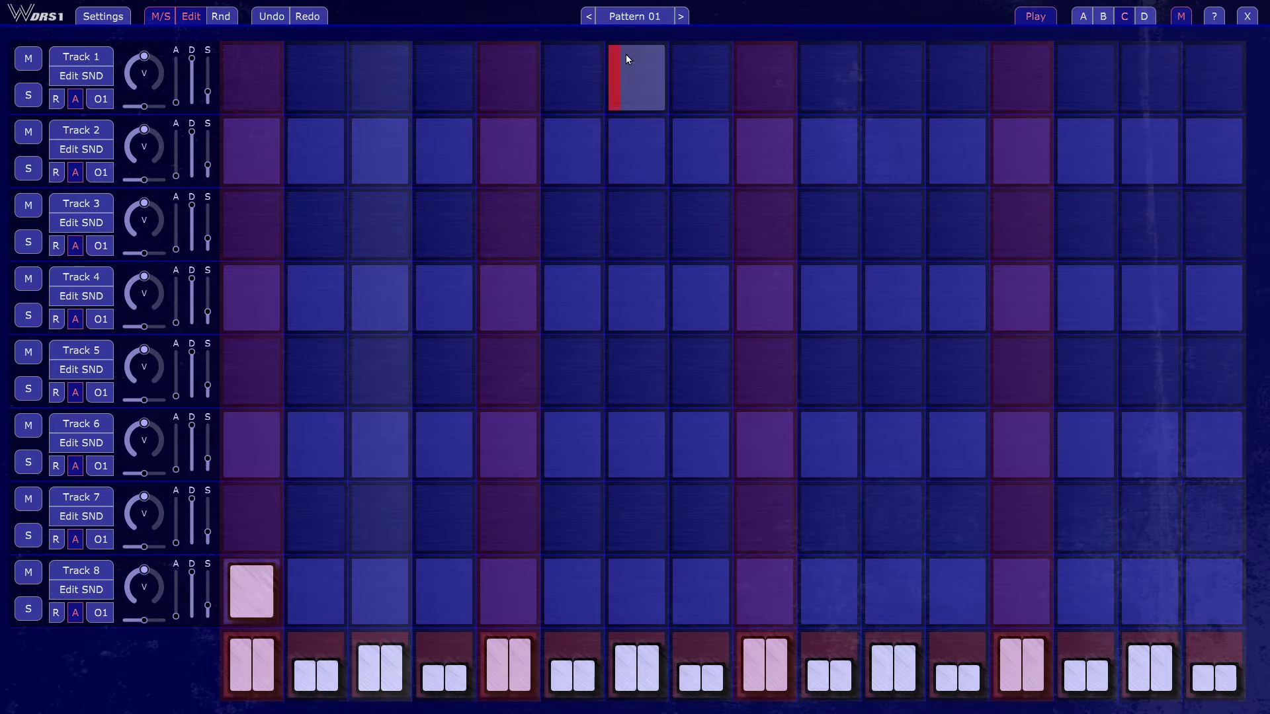
pyautogui.press('space')
# Place a step at position 1 on Track 8 in Pattern 02 and play the pattern
pyautogui.click(681, 15)
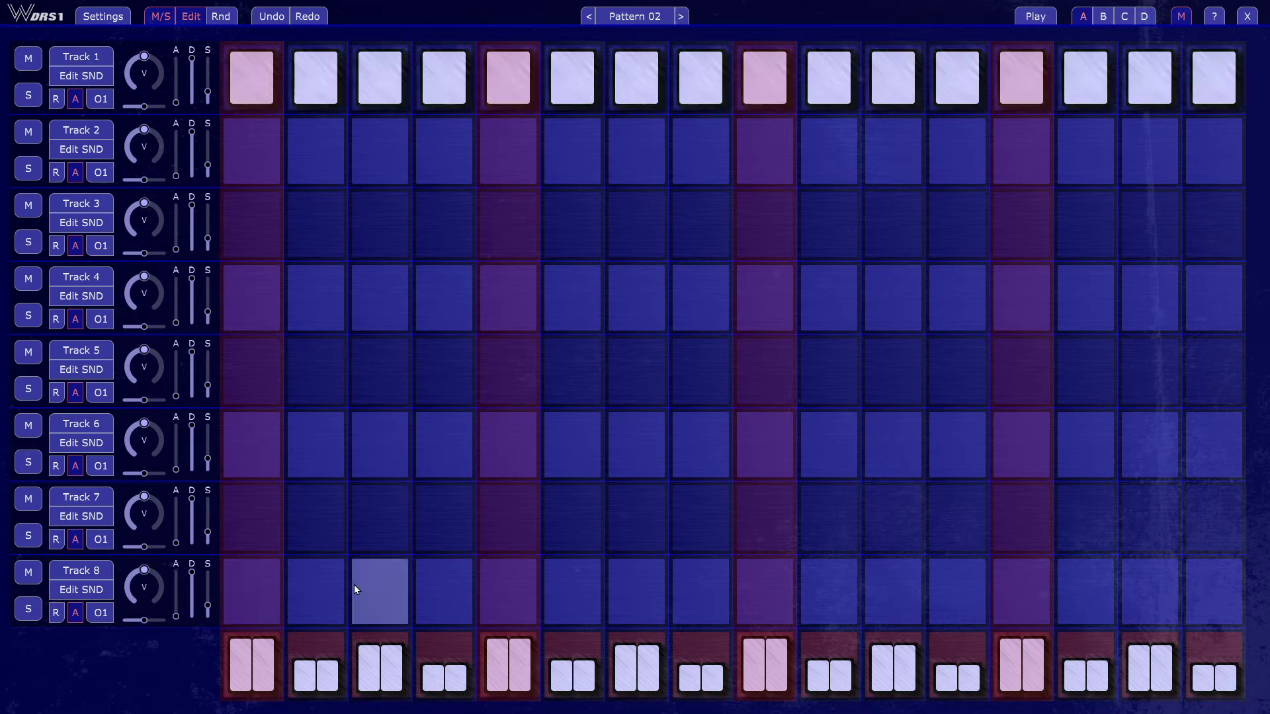
pyautogui.click(262, 609)
pyautogui.press('space')
pyautogui.press('space')
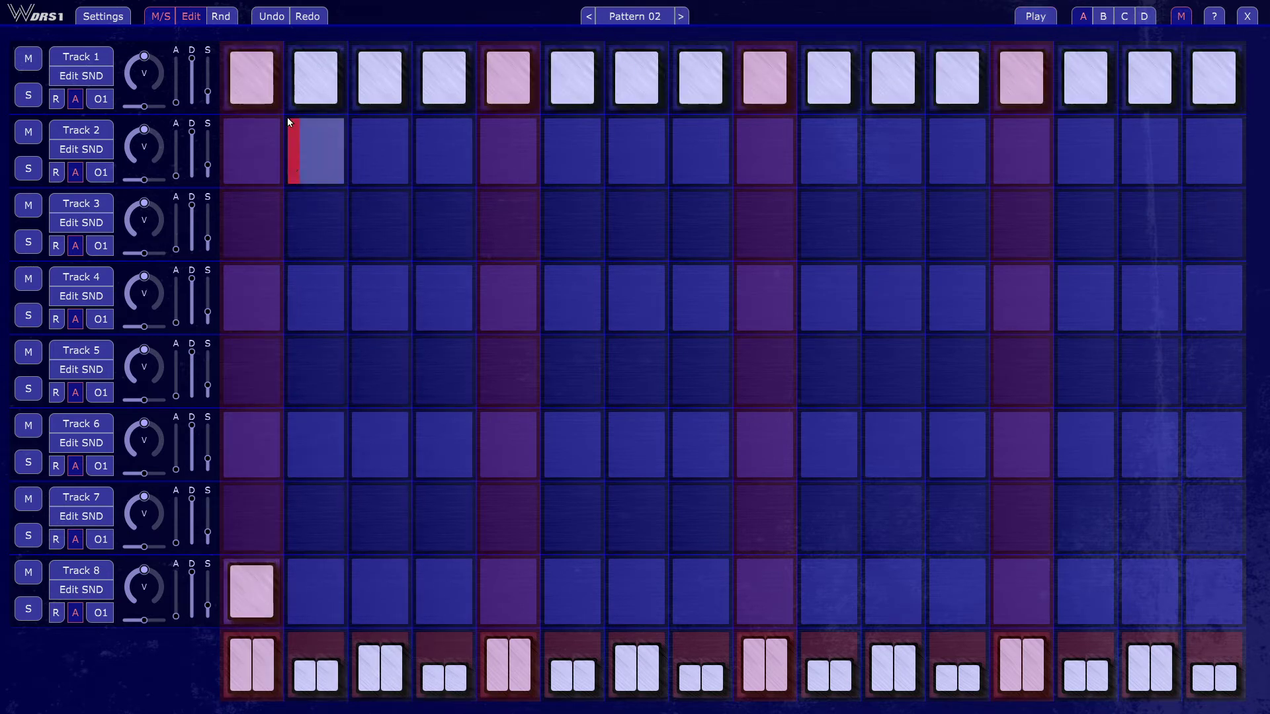
# Clear all of Track 1's steps in Pattern 02 and play it to hear Track 8 alone
pyautogui.keyDown('shift'); pyautogui.click(267, 78); pyautogui.keyUp('shift')
pyautogui.press('space')
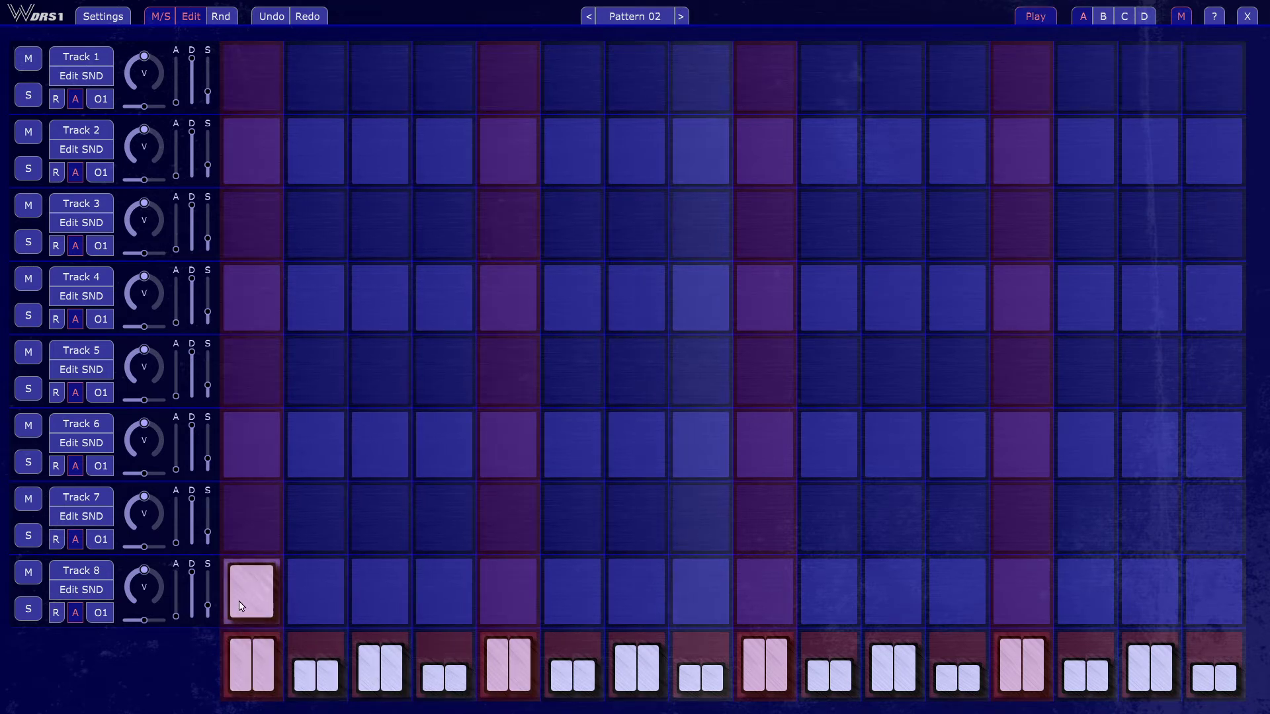
pyautogui.press('space')
# Insert Vocoder (1).Flac as a second sound on Track 8 and close the sound settings
pyautogui.click(94, 580)
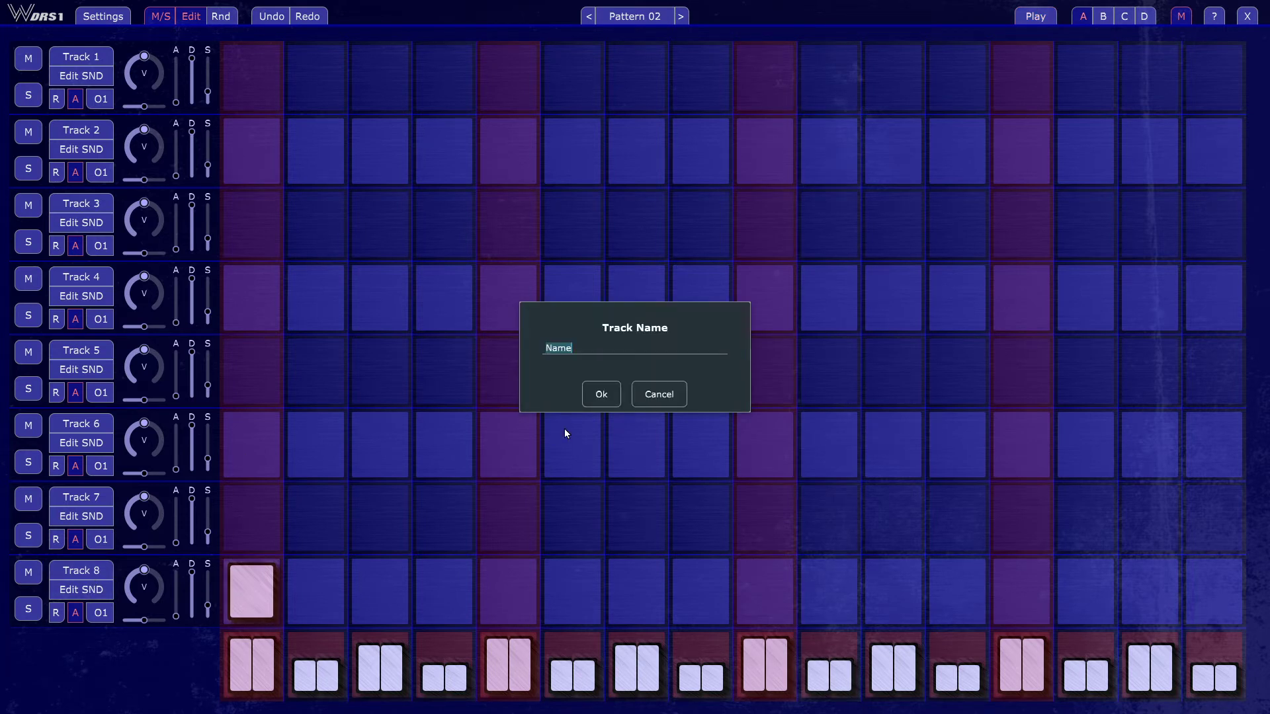
pyautogui.click(683, 396)
pyautogui.click(81, 589)
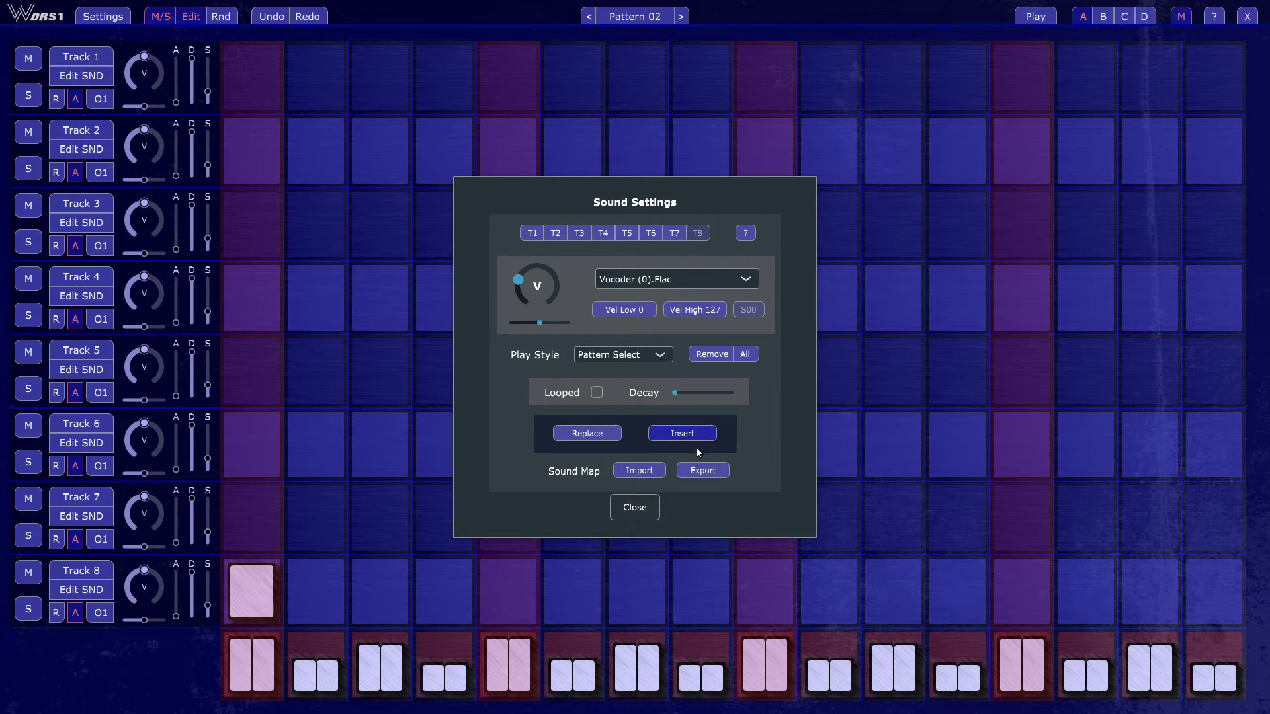
pyautogui.click(651, 431)
pyautogui.click(473, 190)
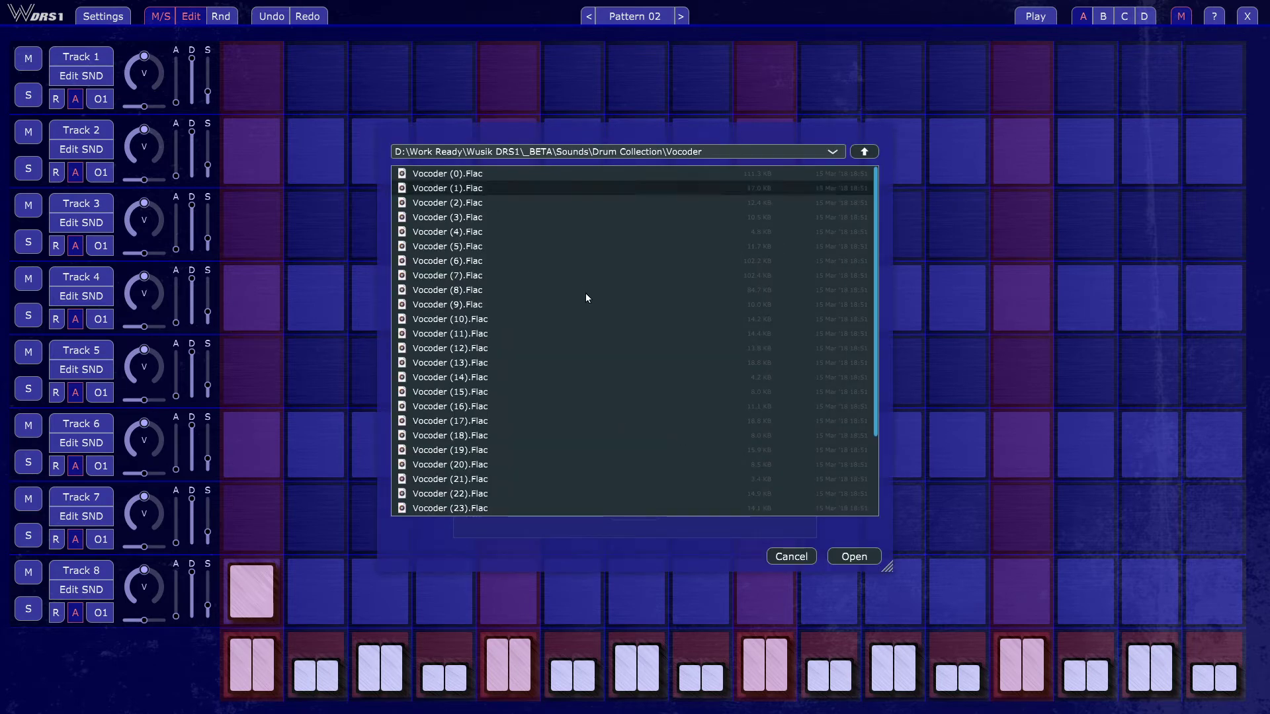
pyautogui.press('Return')
pyautogui.click(639, 508)
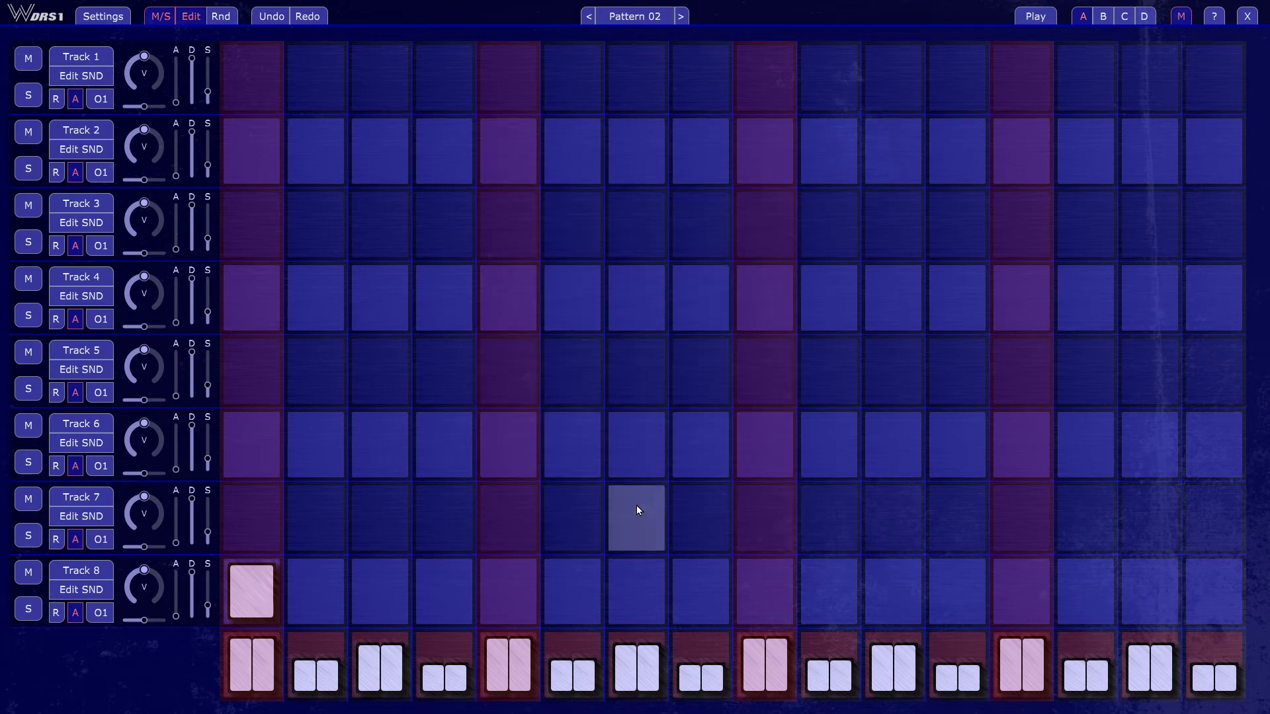
# Play Pattern 01 and Pattern 02 to compare which Track 8 sample each one triggers
pyautogui.click(586, 20)
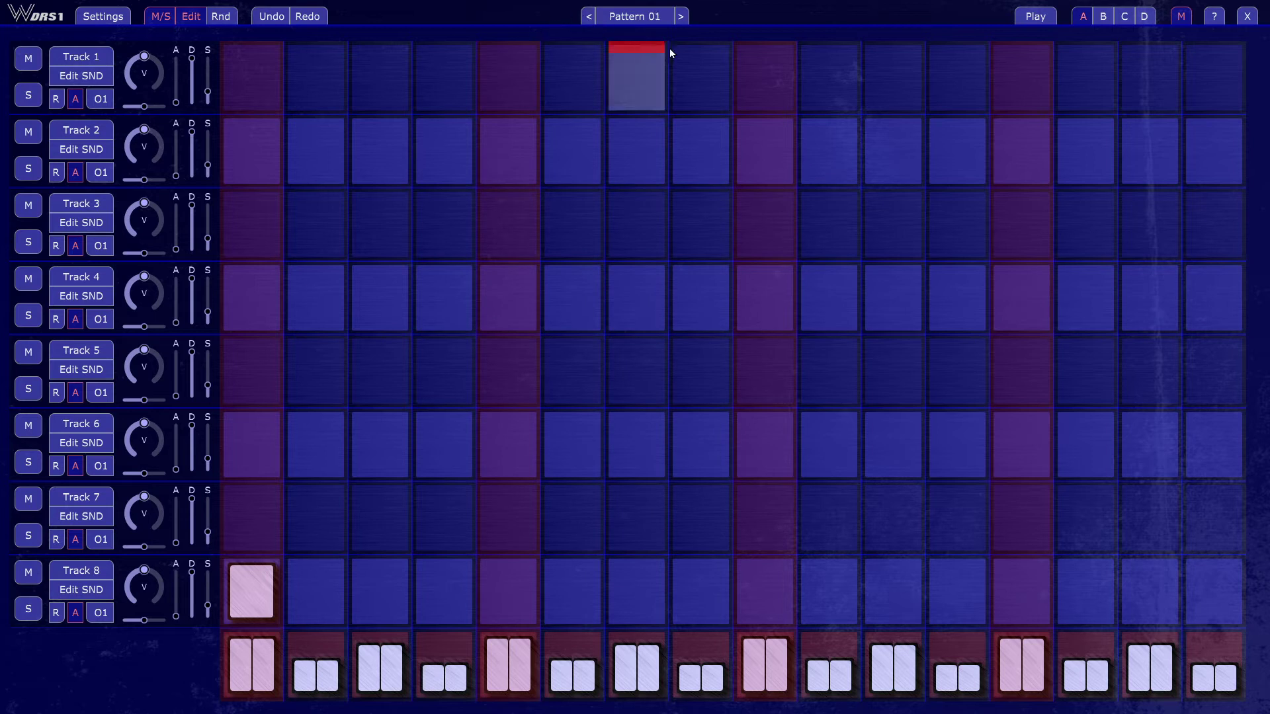
pyautogui.press('space')
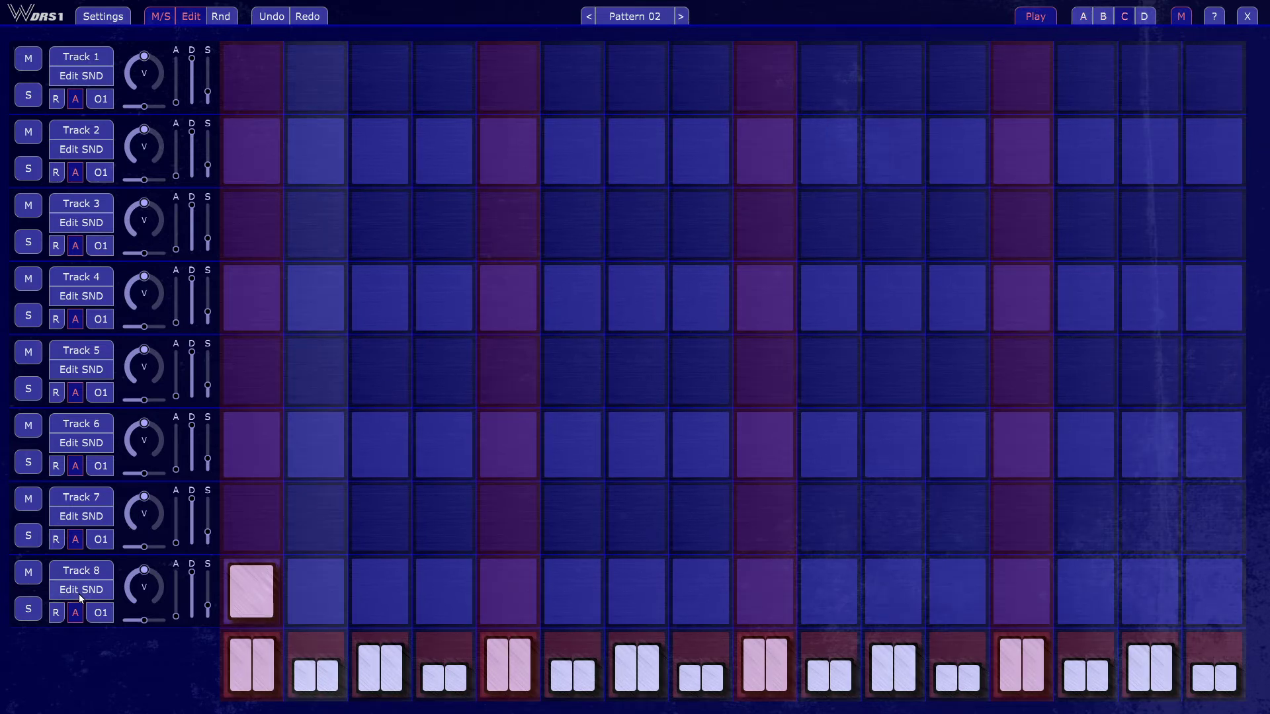
# Enable looping for Track 8's Vocoder (0).Flac and set its decay slightly above the minimum
pyautogui.click(80, 590)
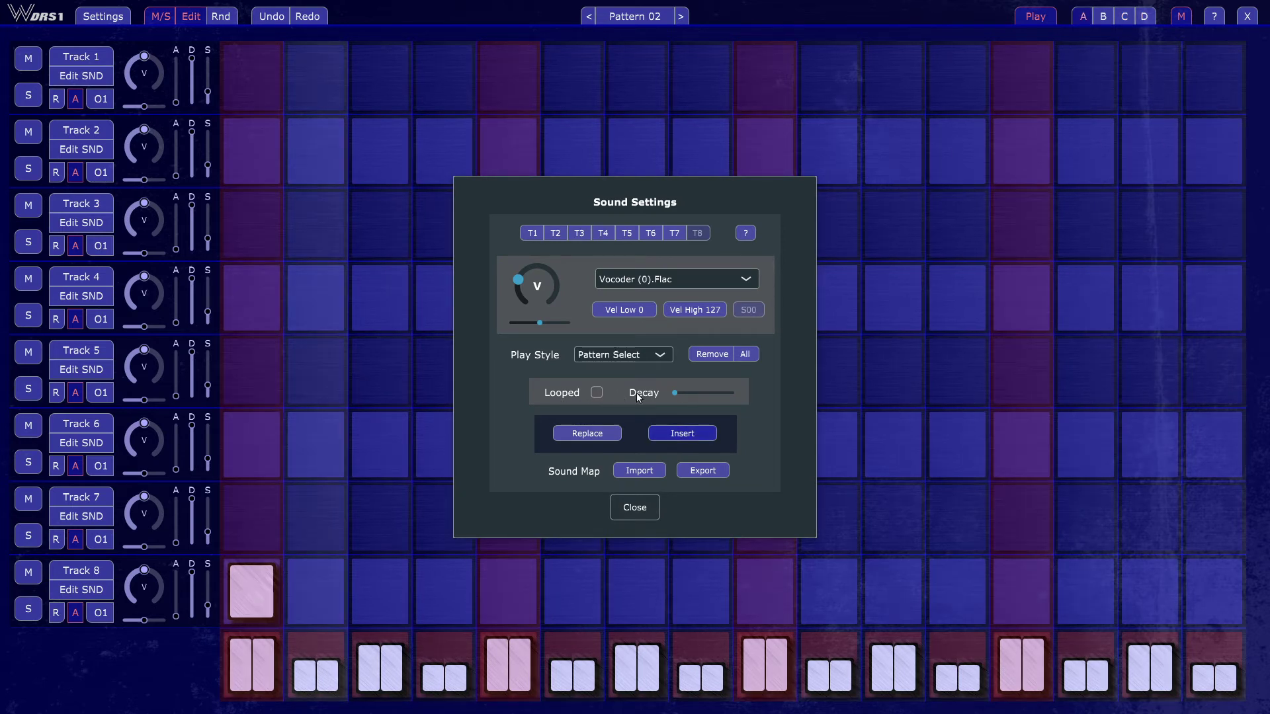
pyautogui.click(699, 390)
pyautogui.moveTo(701, 392)
pyautogui.mouseDown()
pyautogui.moveTo(721, 410)
pyautogui.moveTo(705, 391)
pyautogui.mouseUp()
pyautogui.click(597, 392)
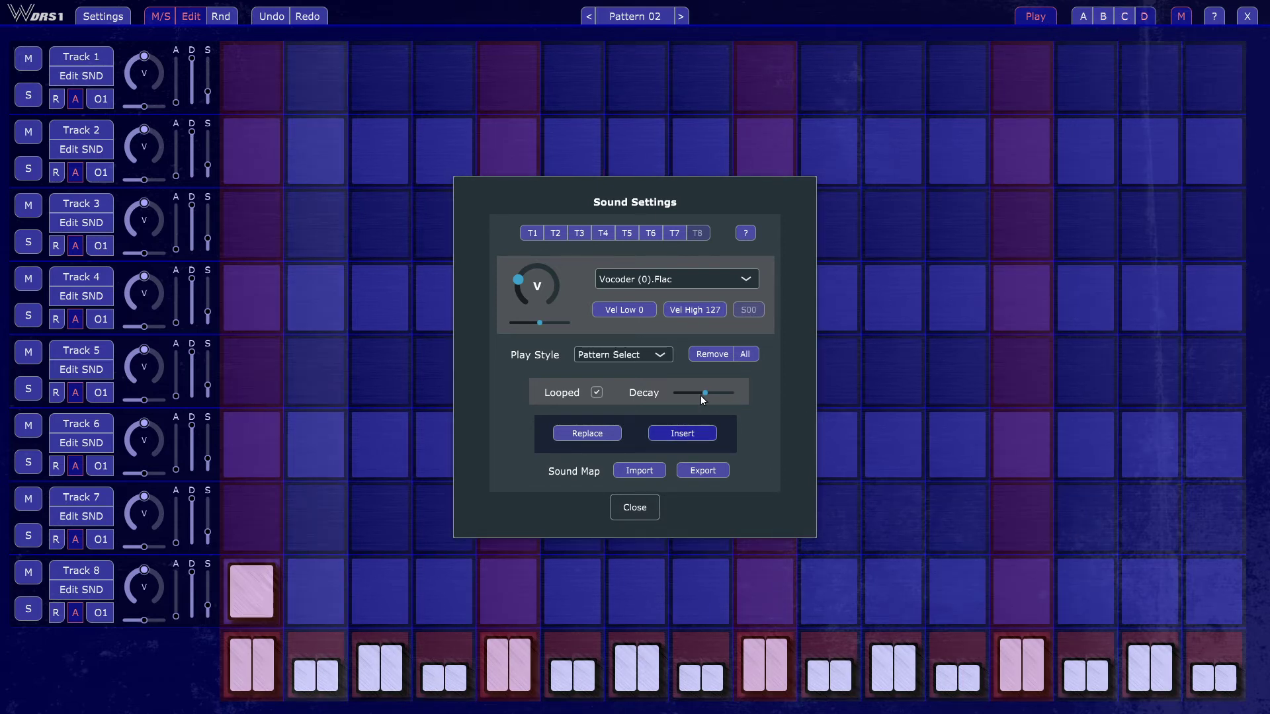
pyautogui.moveTo(700, 395); pyautogui.dragTo(685, 394)
# Check the sounds loaded on Track 8 and turn off looping for Vocoder (0).Flac
pyautogui.click(700, 278)
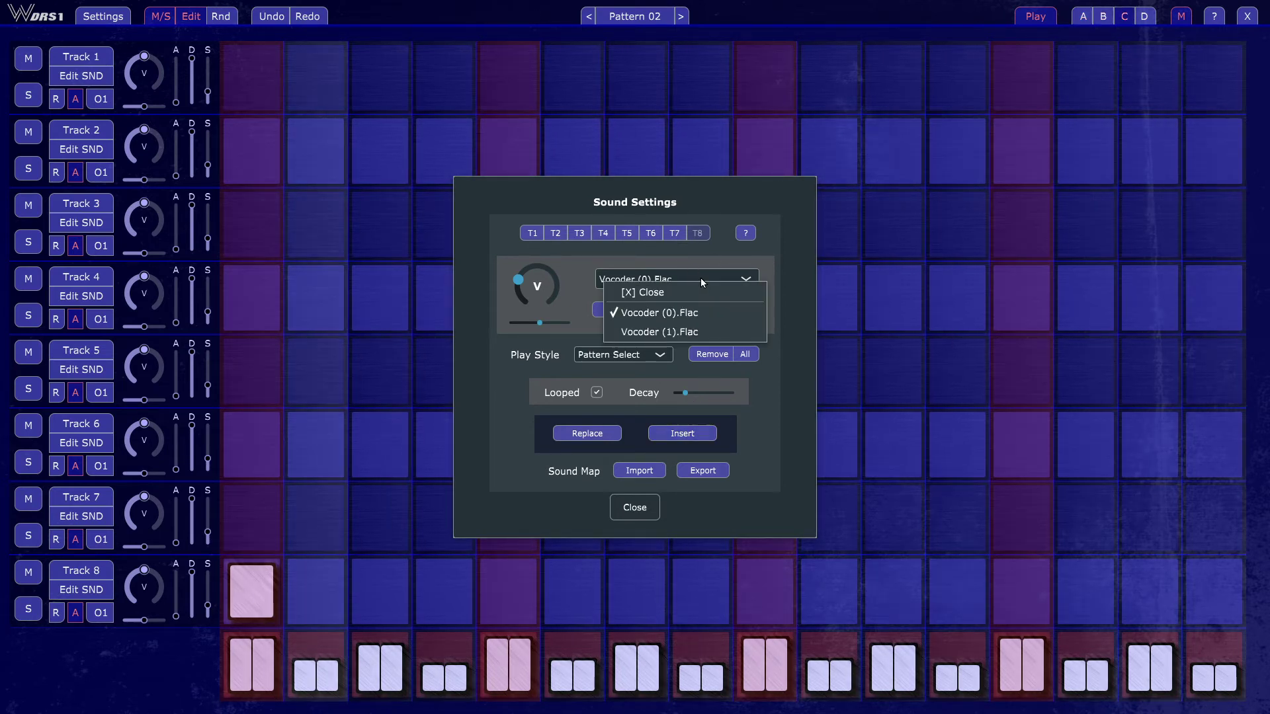
pyautogui.click(700, 278)
pyautogui.click(597, 393)
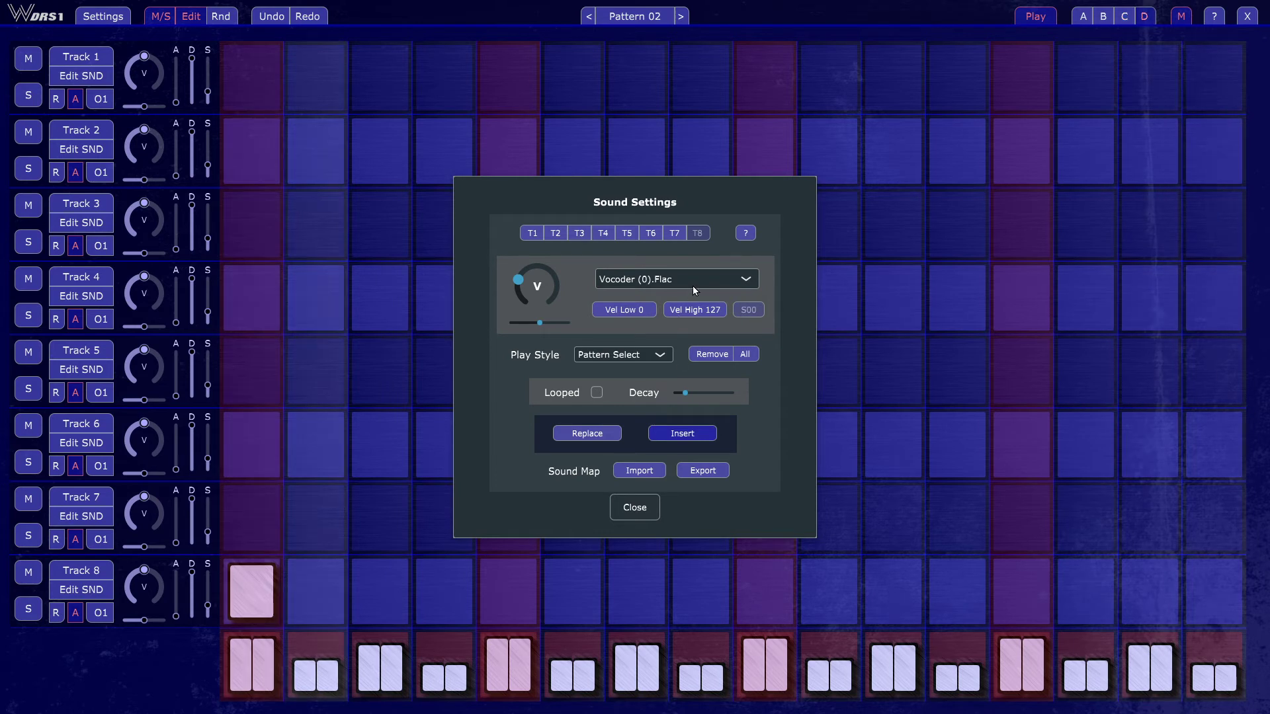
# Enable looping for Track 8's Vocoder (1).Flac and set its decay slightly below the middle of the range
pyautogui.click(693, 285)
pyautogui.click(699, 332)
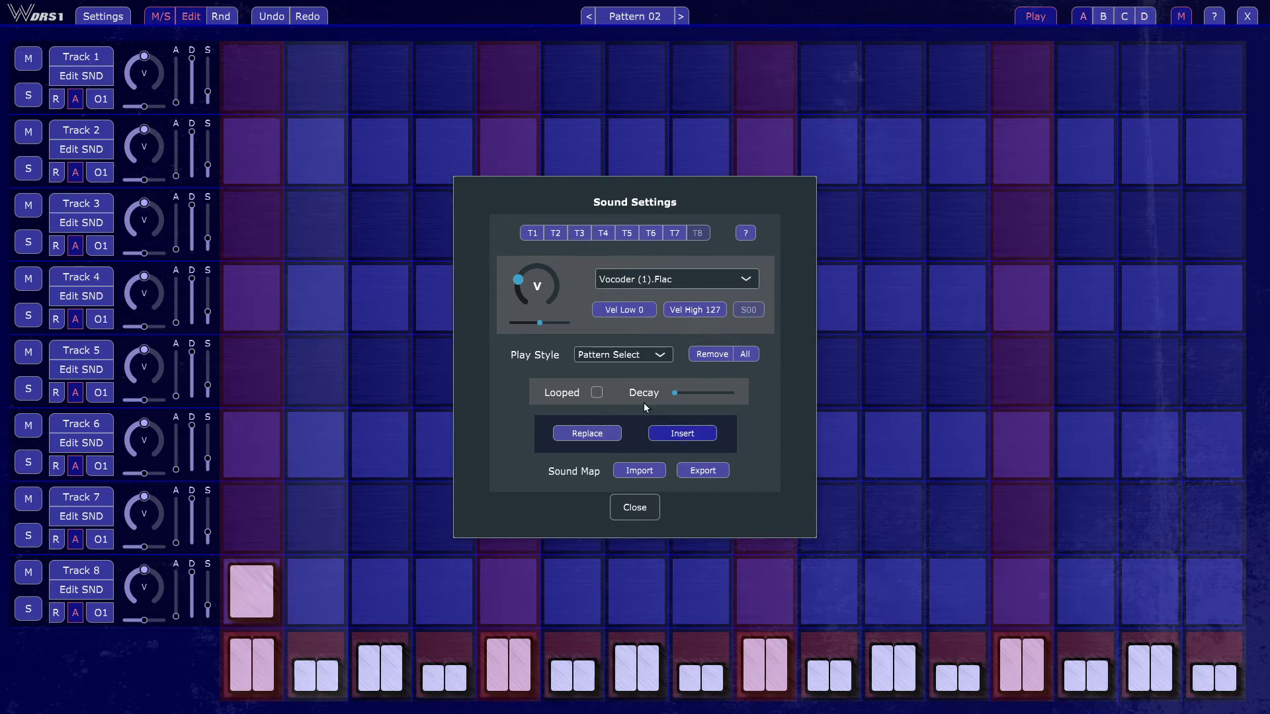
pyautogui.moveTo(675, 393); pyautogui.dragTo(706, 390)
pyautogui.click(593, 394)
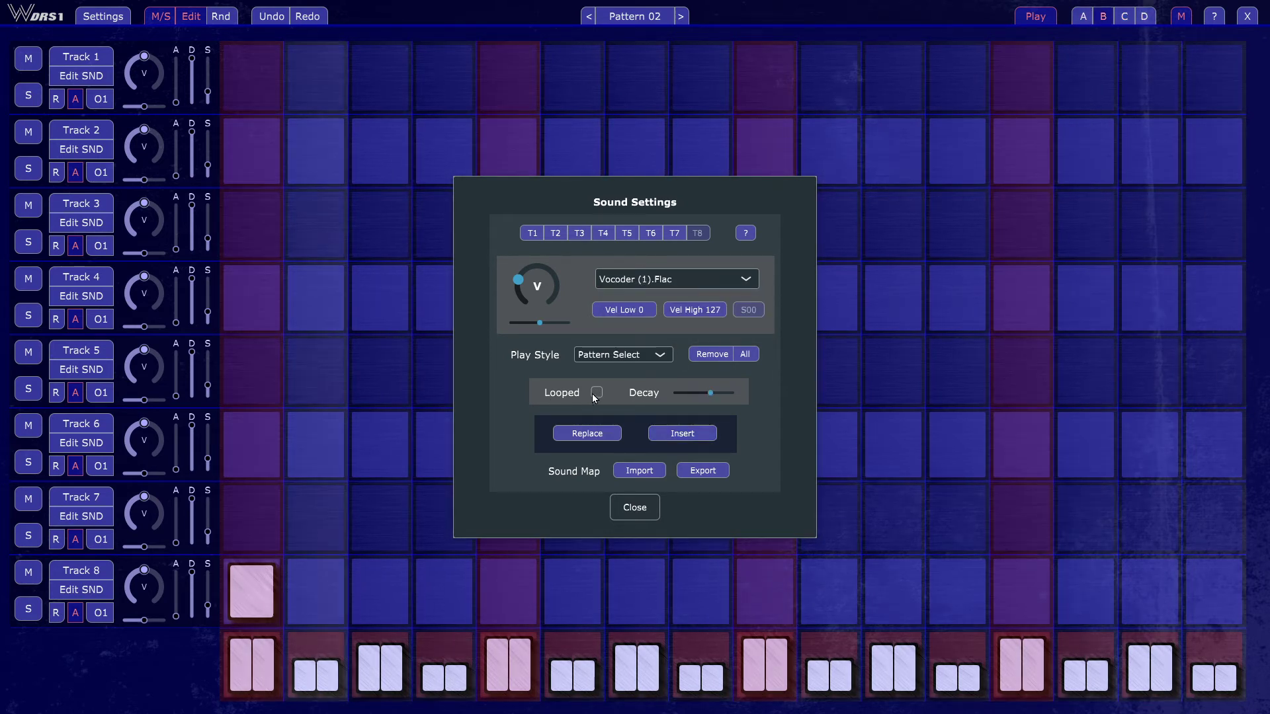
pyautogui.moveTo(700, 392)
pyautogui.mouseDown()
pyautogui.moveTo(720, 394)
pyautogui.moveTo(699, 393)
pyautogui.mouseUp()
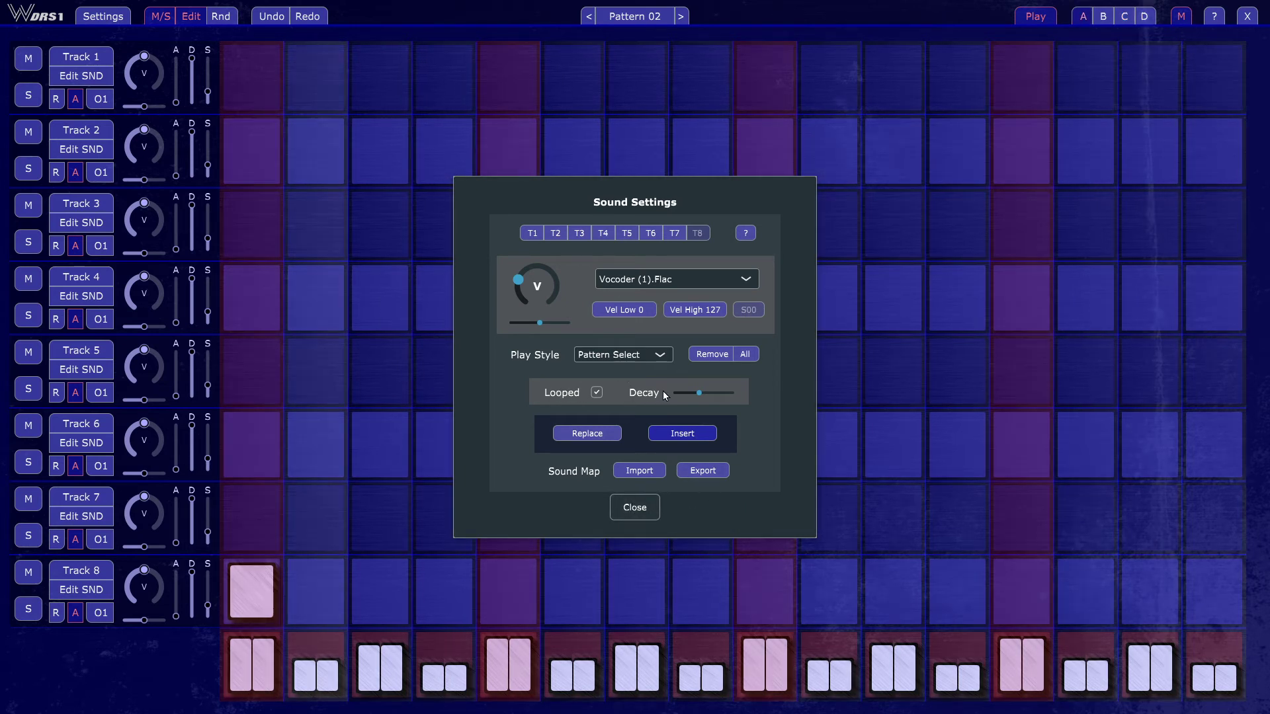
# Close the sound settings and play Pattern 01 and Pattern 02 to hear Track 8's sounds with the new looping settings
pyautogui.click(649, 511)
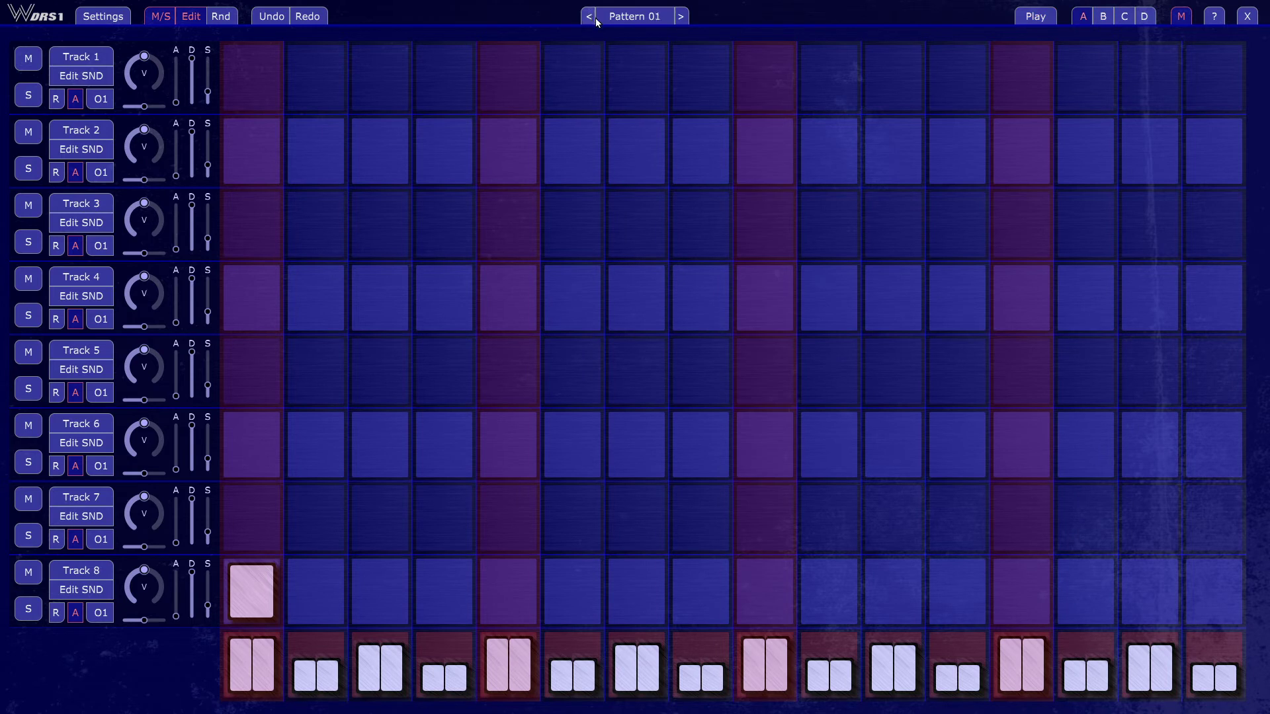
pyautogui.click(681, 16)
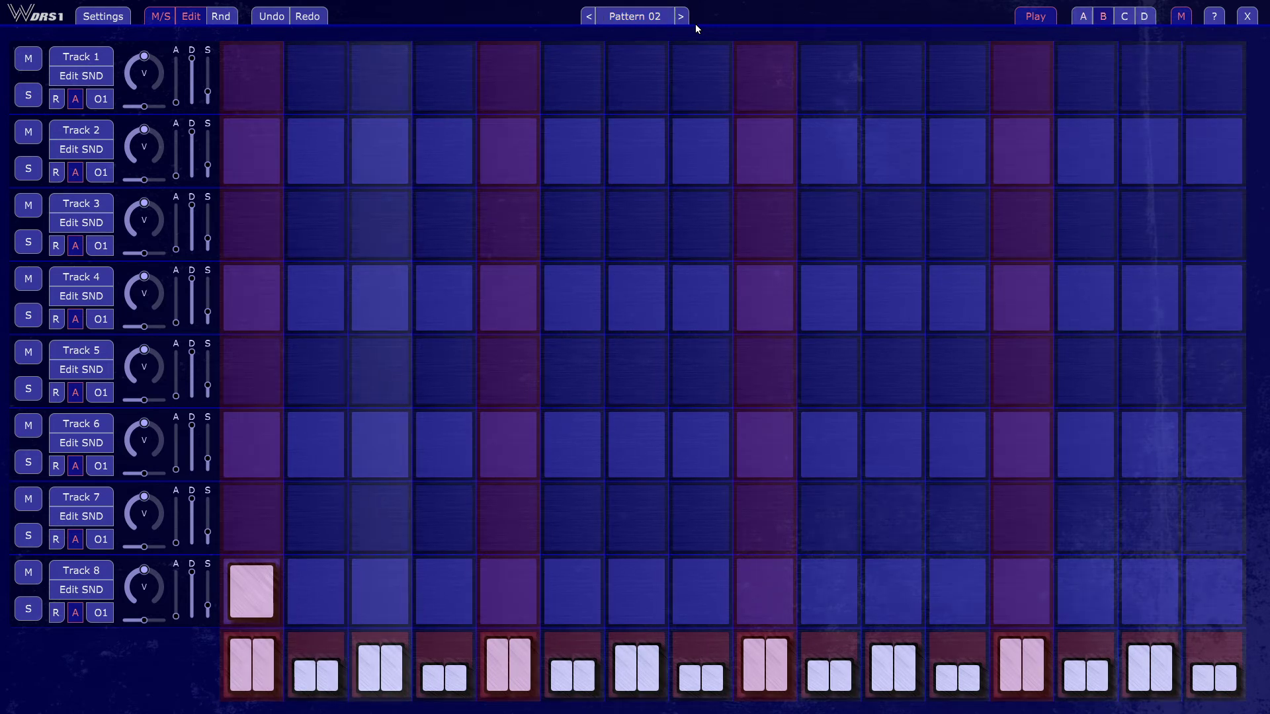
pyautogui.press('space')
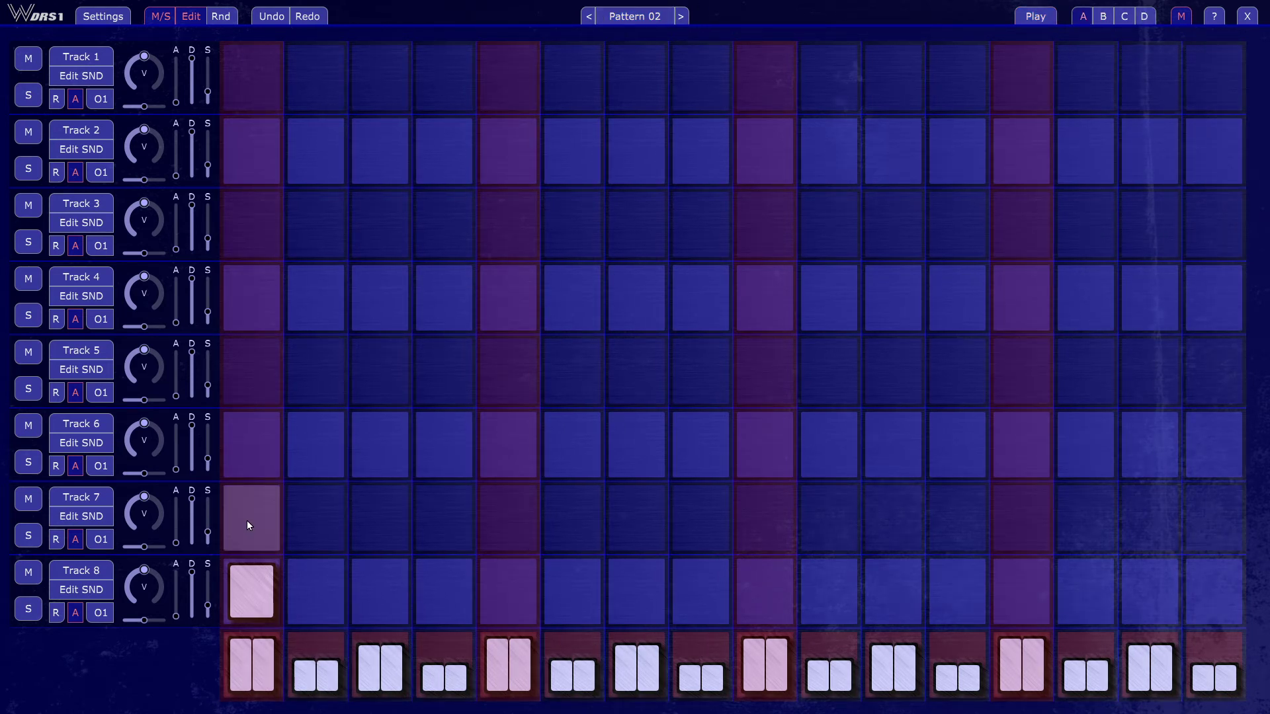
# Review the sound map export options for Track 8, including Track 8 and All Tracks as sources, and cancel the export
pyautogui.click(82, 589)
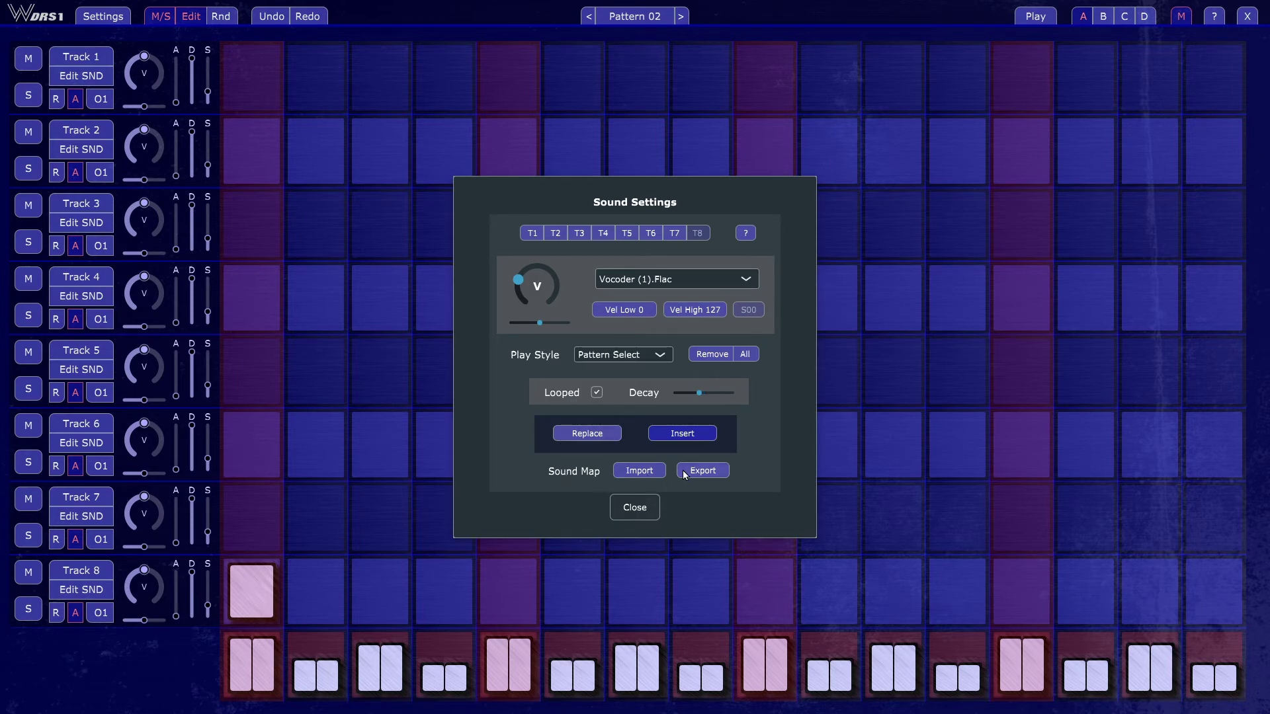
pyautogui.click(665, 277)
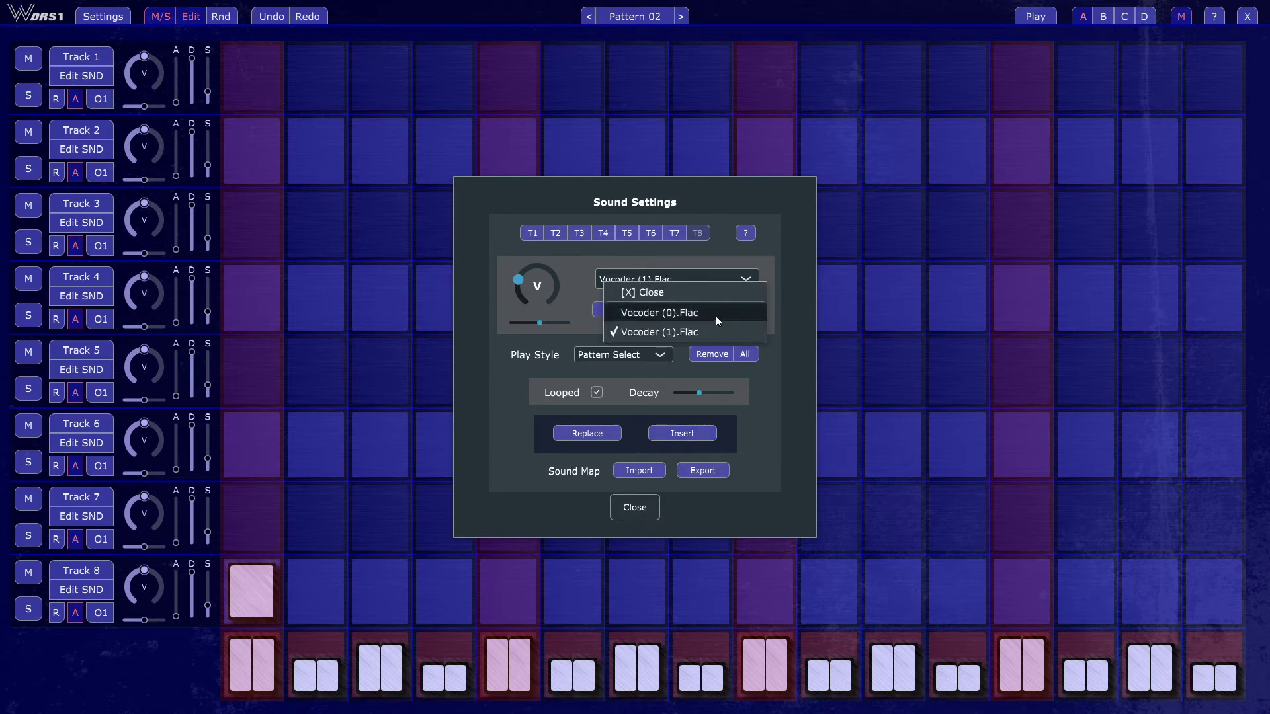
pyautogui.moveTo(778, 273); pyautogui.dragTo(766, 274)
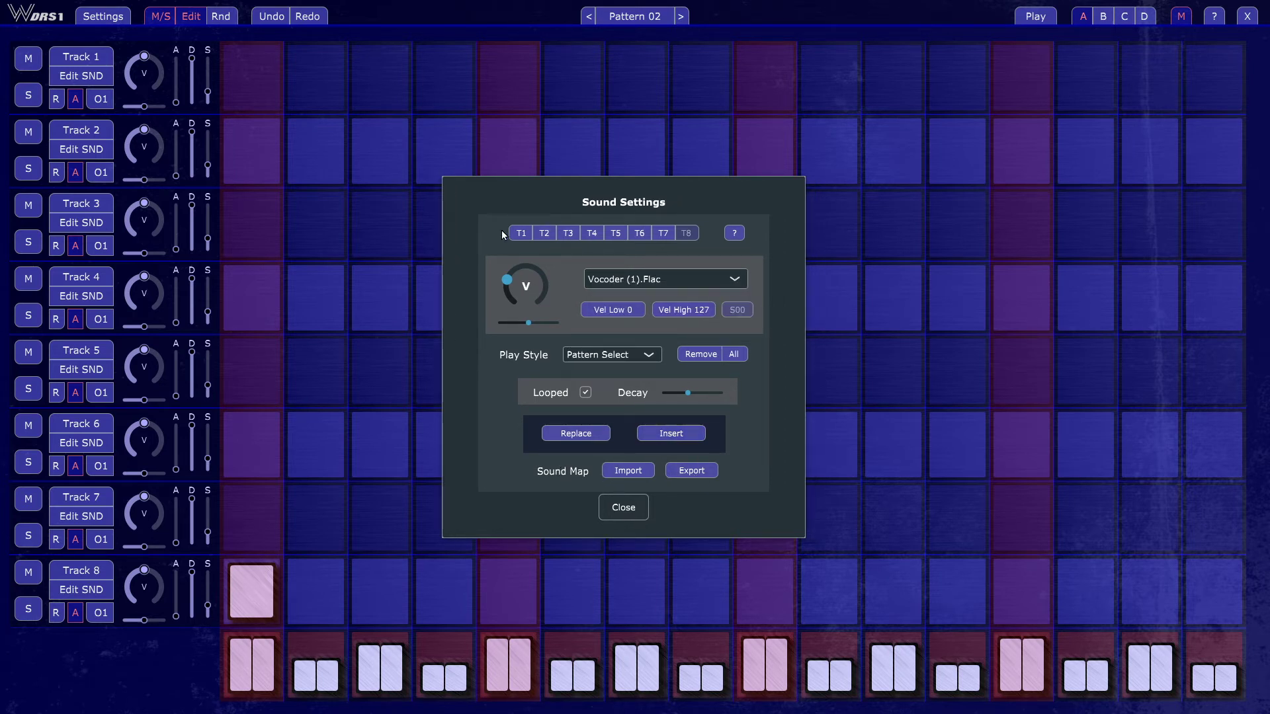
pyautogui.click(693, 471)
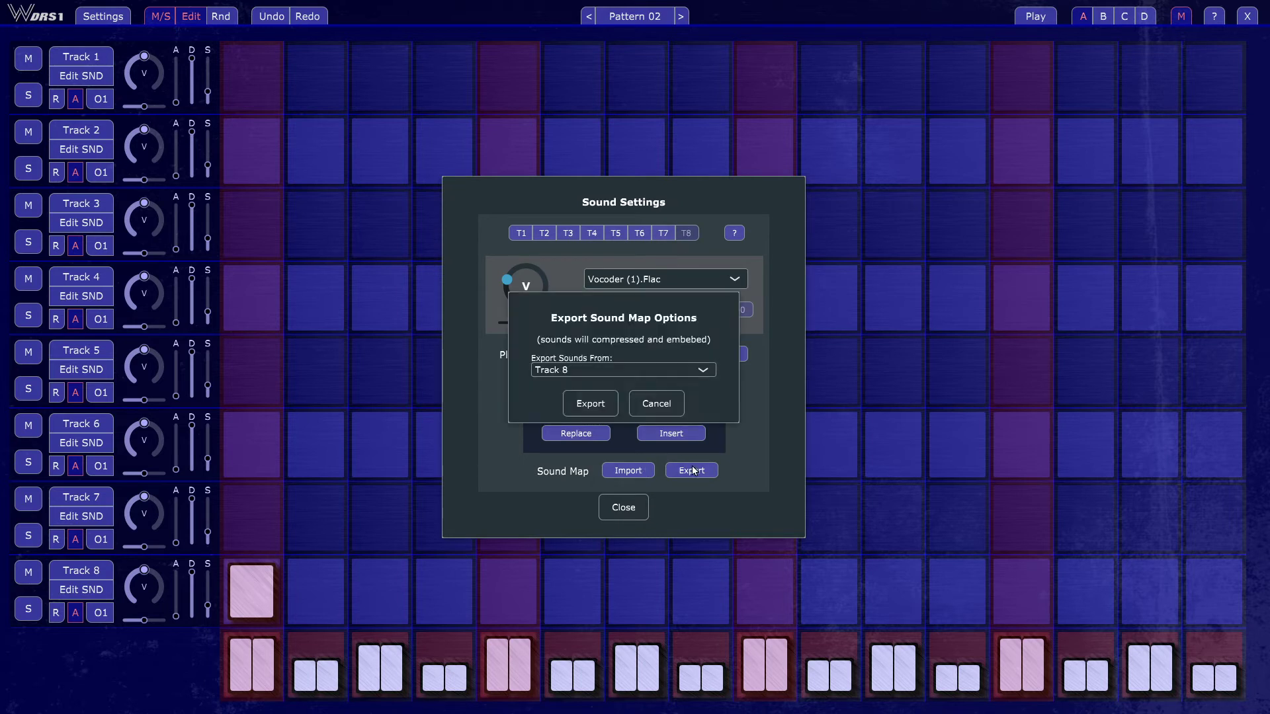
pyautogui.click(608, 376)
pyautogui.click(608, 500)
pyautogui.click(633, 371)
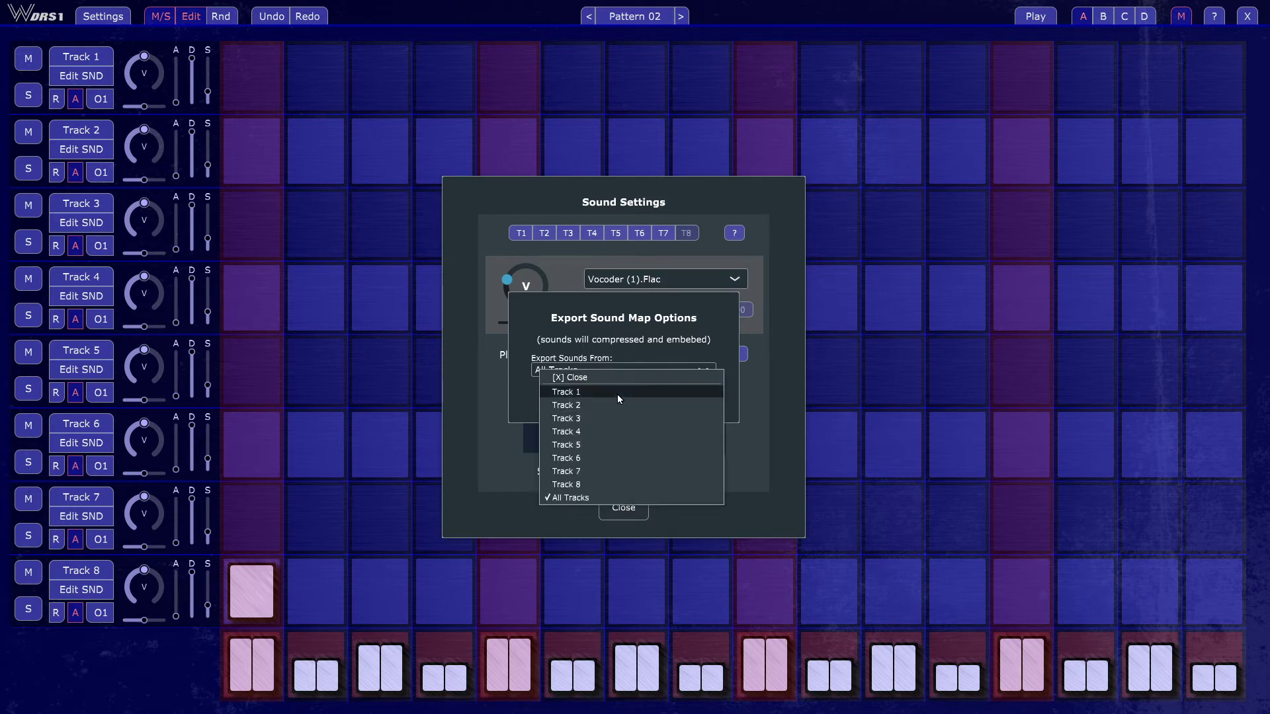
pyautogui.click(634, 484)
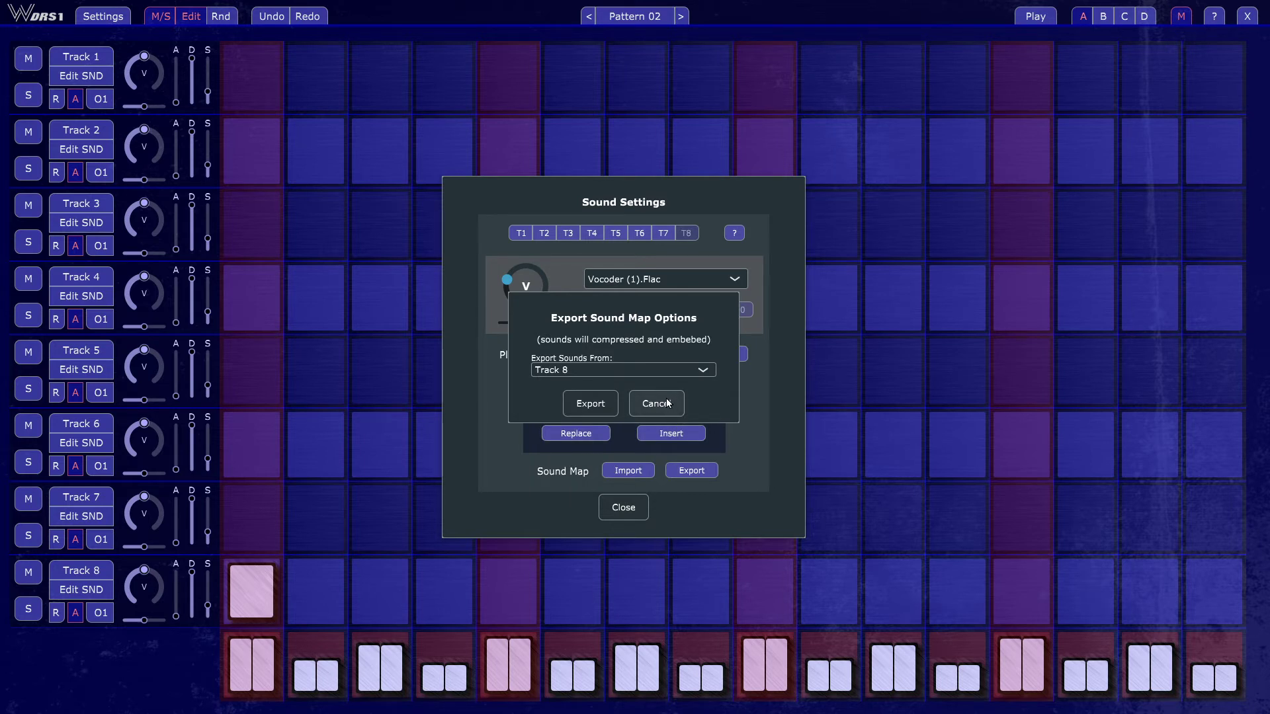
pyautogui.click(606, 363)
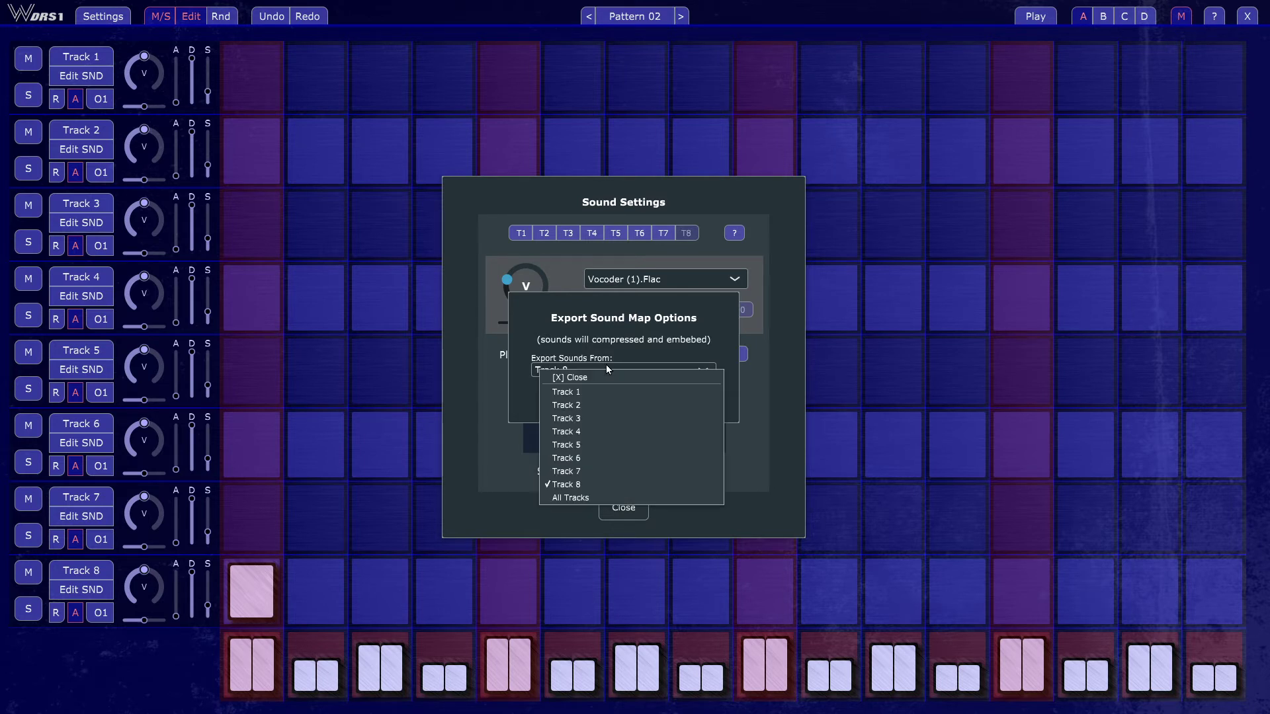
pyautogui.click(616, 498)
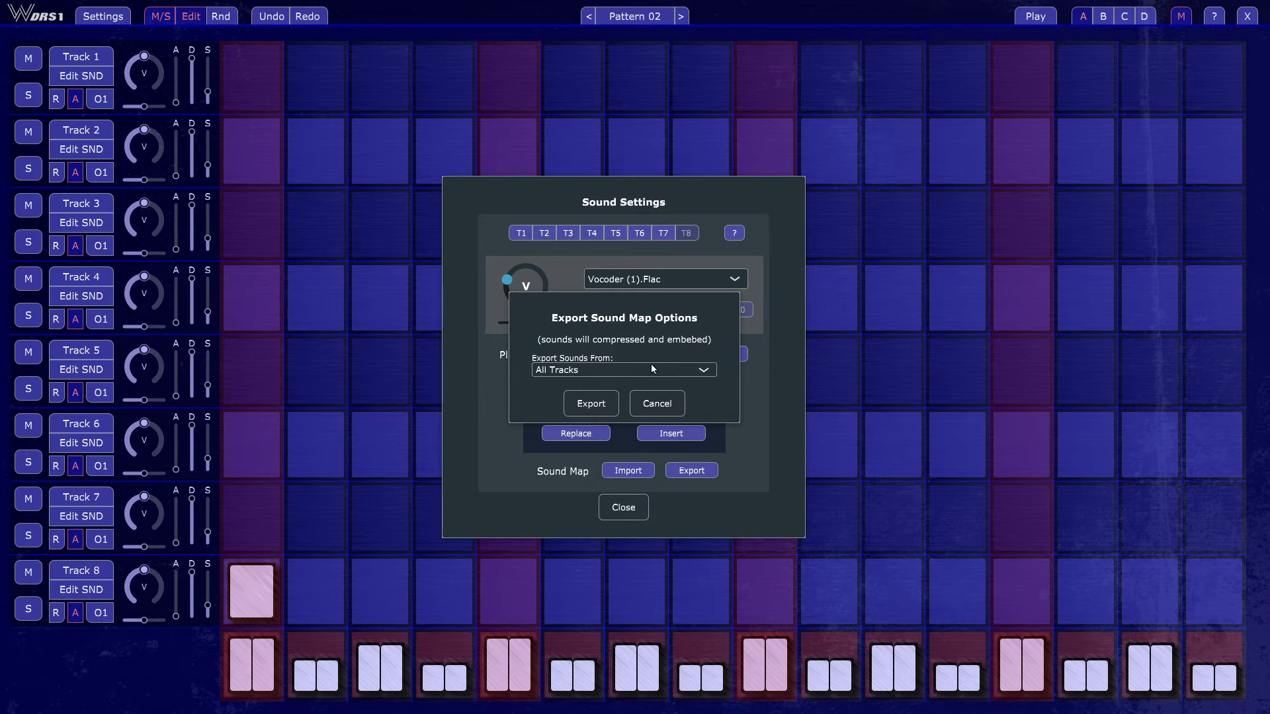
pyautogui.click(650, 369)
pyautogui.click(648, 415)
pyautogui.click(658, 401)
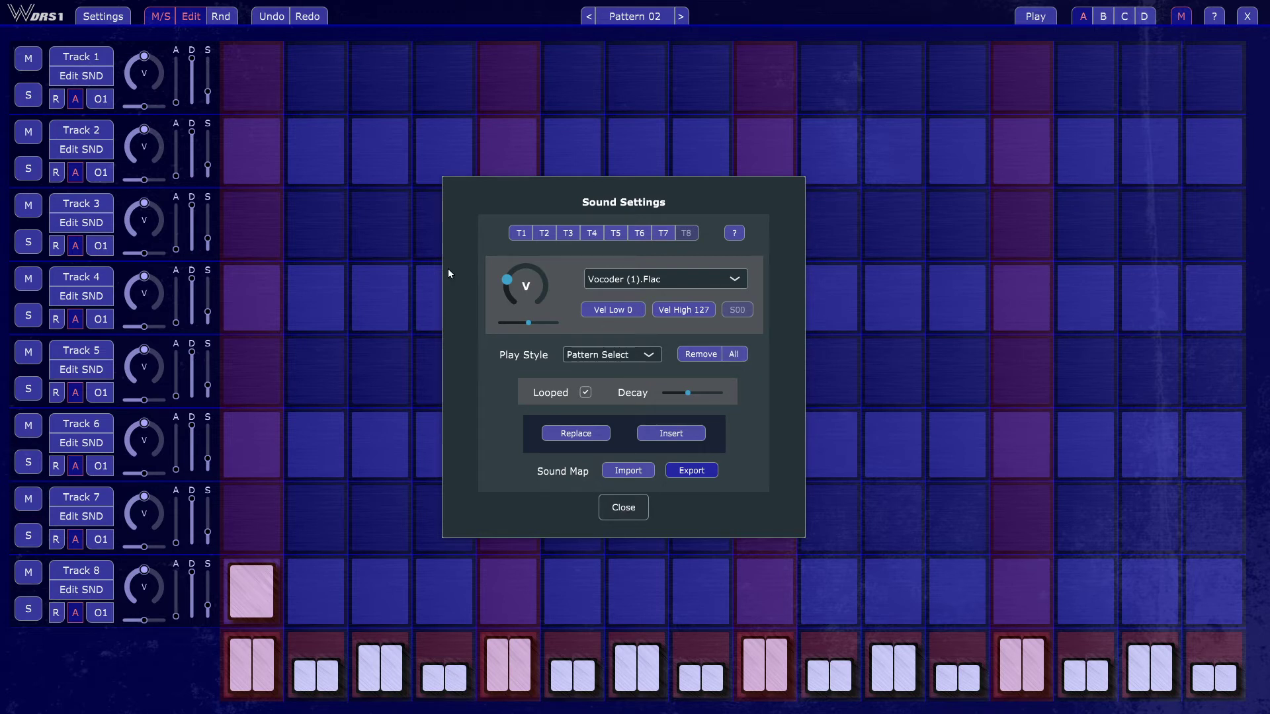
# Remove all sounds from Track 1's sound list
pyautogui.click(521, 235)
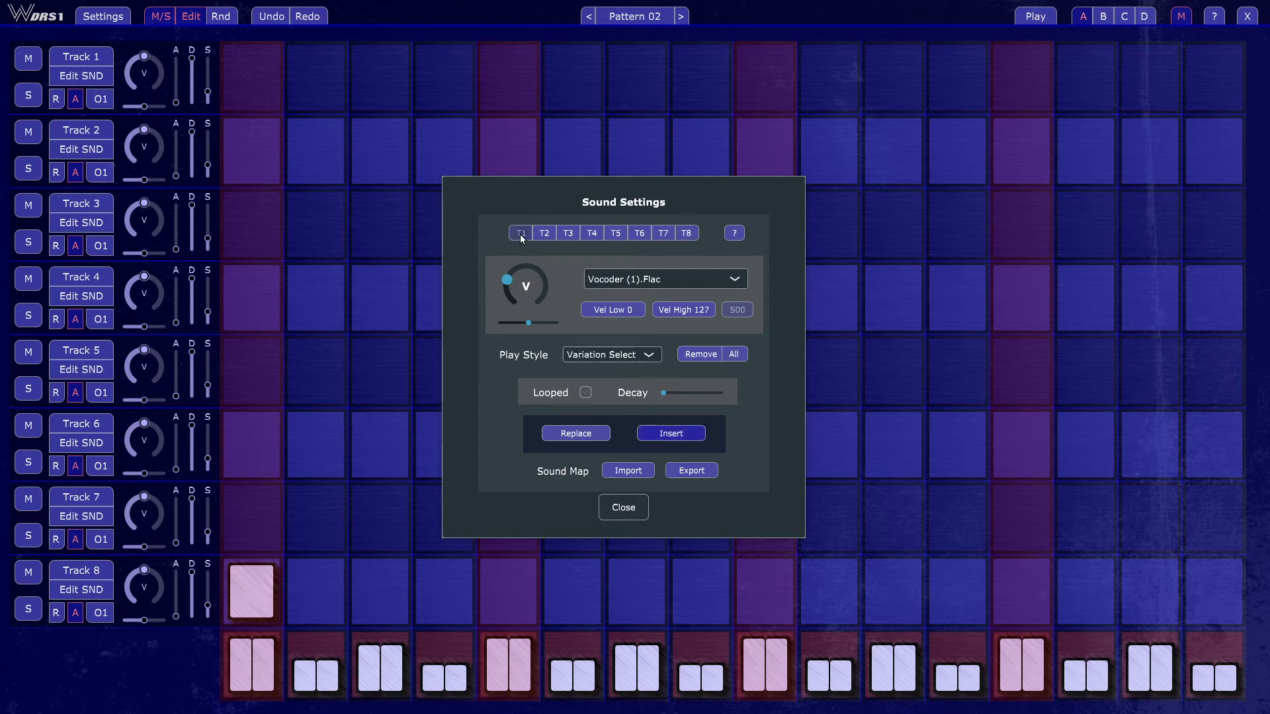
pyautogui.click(735, 355)
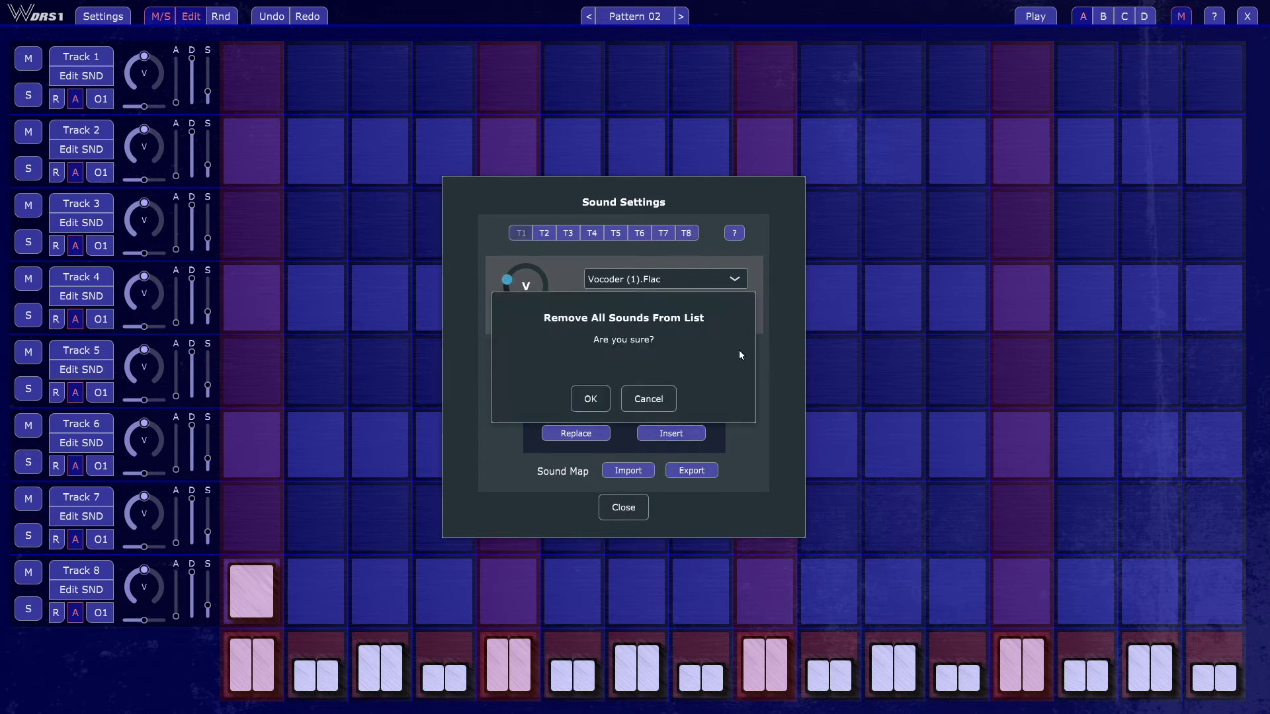
pyautogui.click(591, 399)
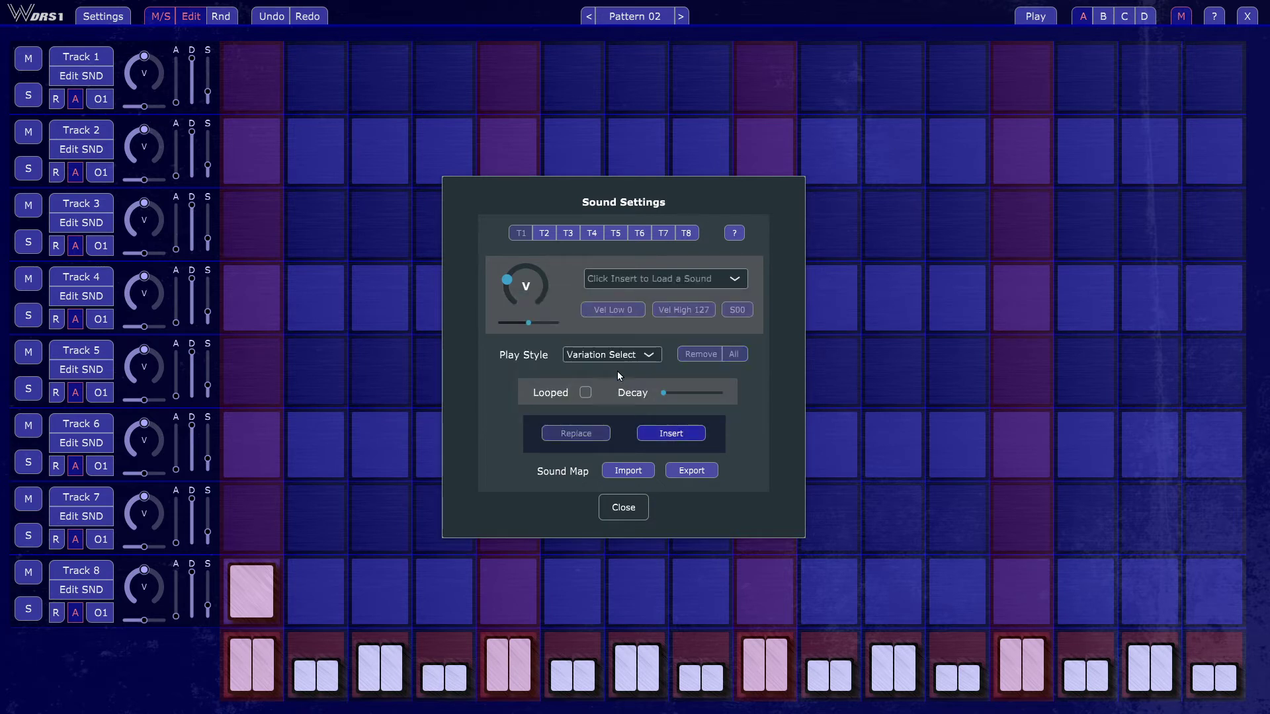
# Check the sound lists of the other tracks, return to Track 1 and close the sound settings
pyautogui.click(546, 234)
pyautogui.click(570, 233)
pyautogui.click(596, 232)
pyautogui.click(616, 233)
pyautogui.click(638, 233)
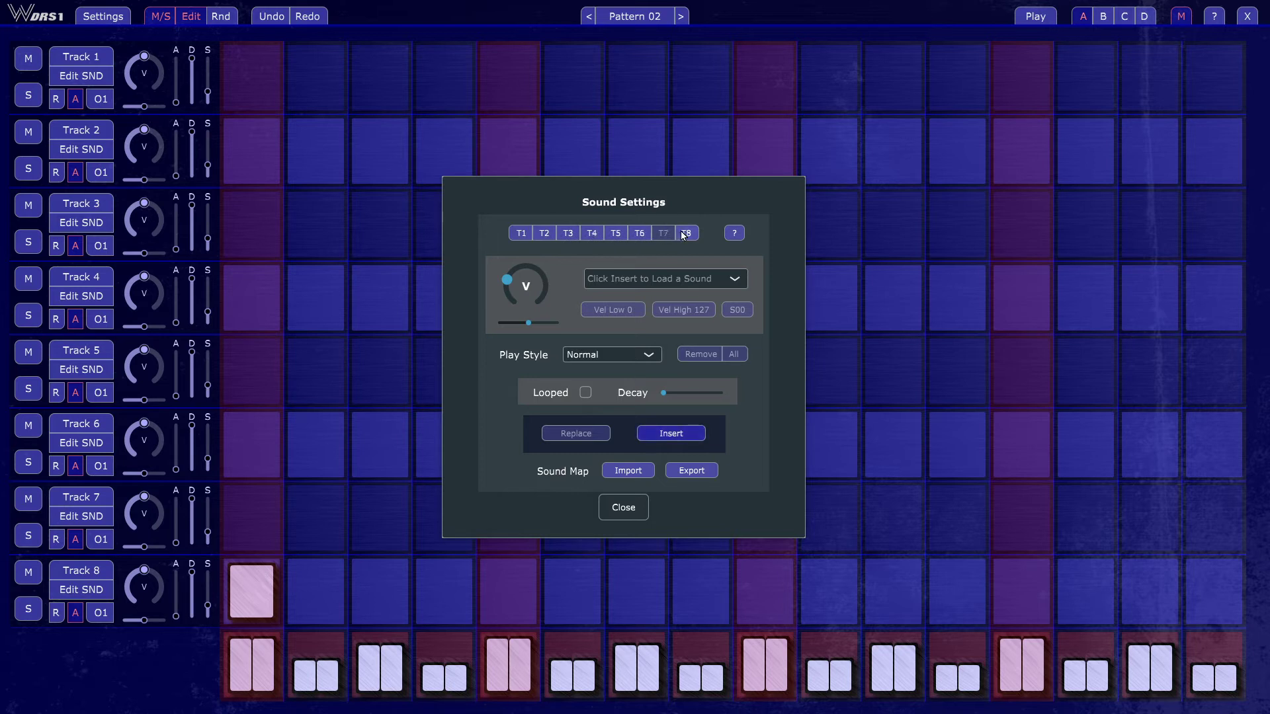
pyautogui.click(686, 233)
pyautogui.click(521, 233)
pyautogui.click(636, 514)
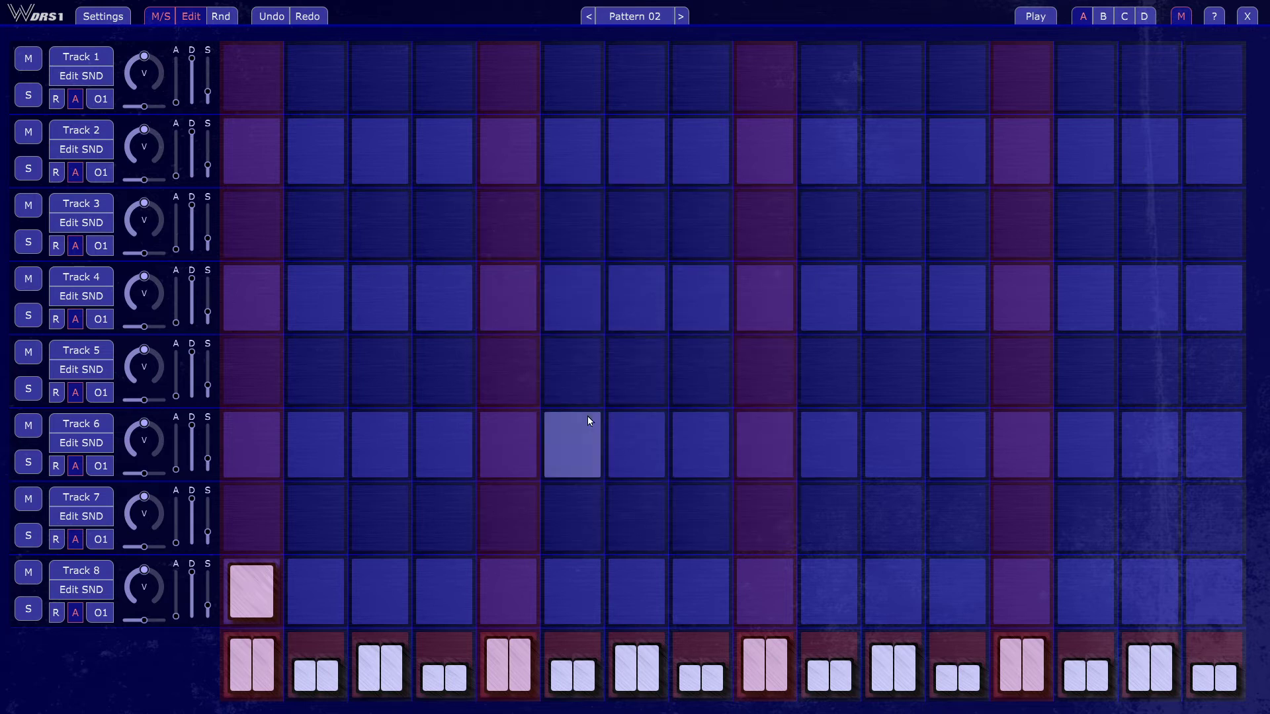
# Switch to Pattern 01, play it briefly and clear the first step on Track 8
pyautogui.click(585, 18)
pyautogui.press('space')
pyautogui.press('space')
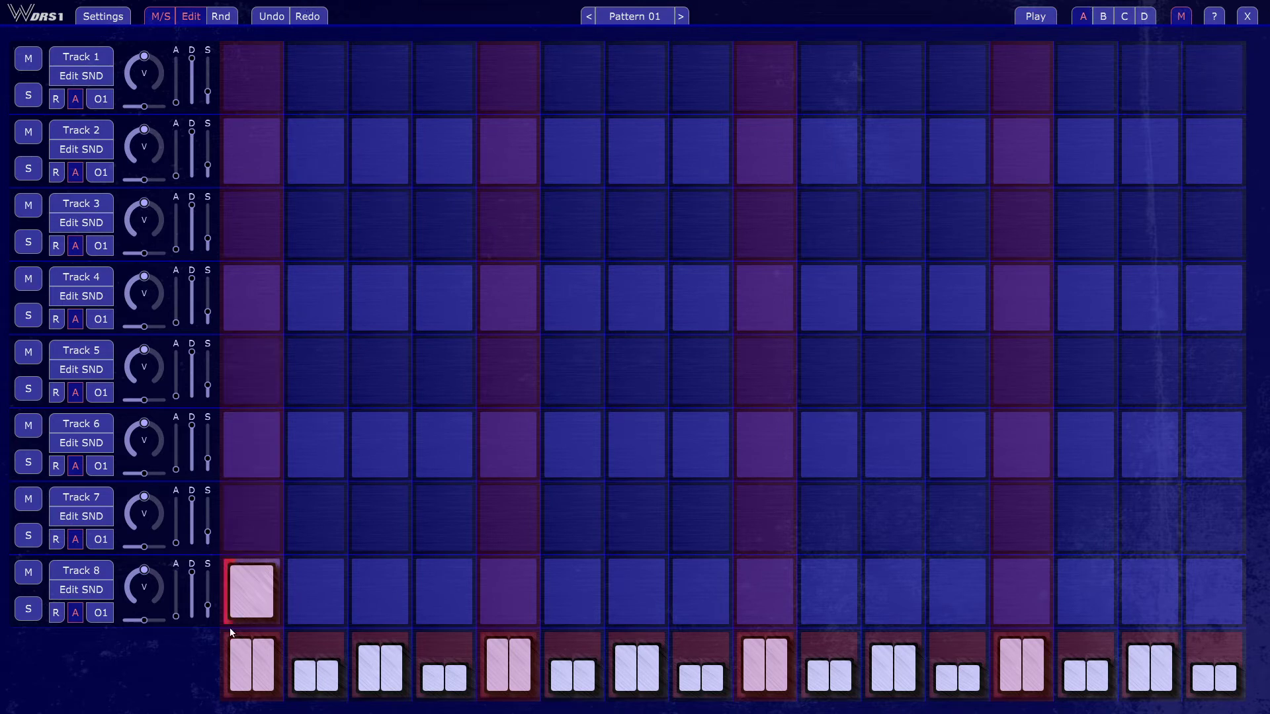
# Insert Vocoder (9).Flac from the Vocoder folder on Track 1 and close the sound settings
pyautogui.click(99, 80)
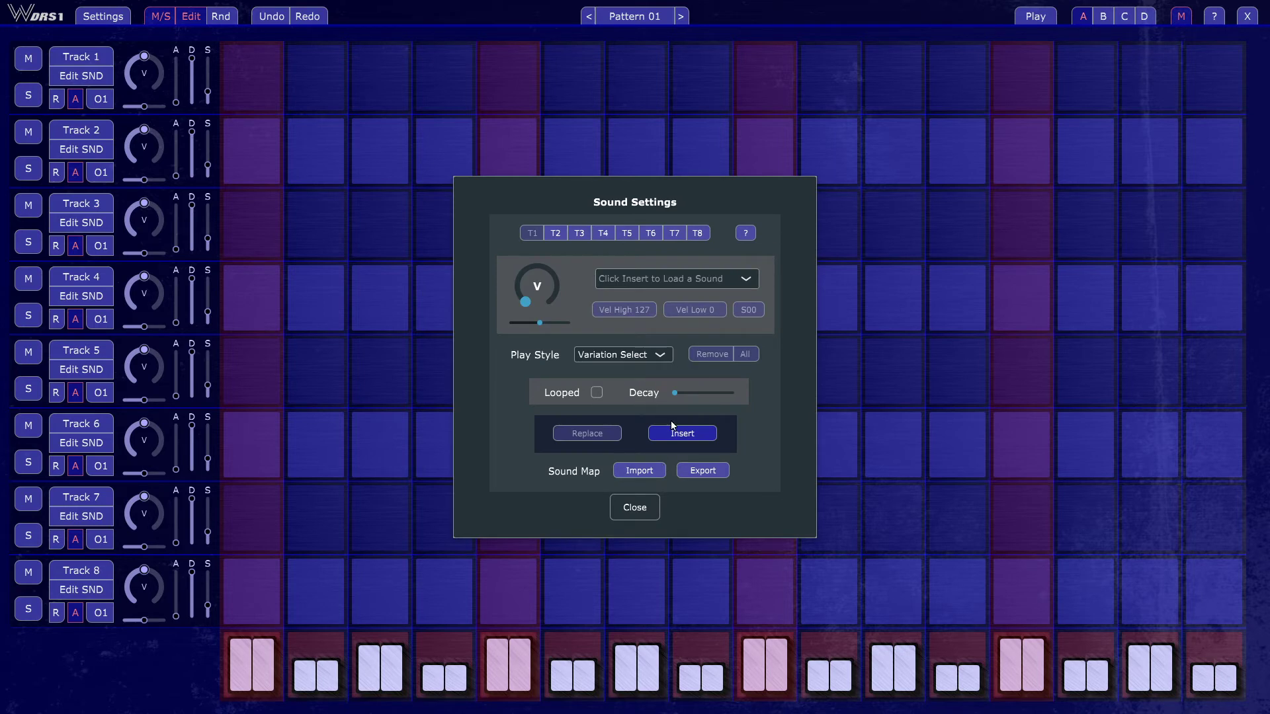
pyautogui.click(688, 439)
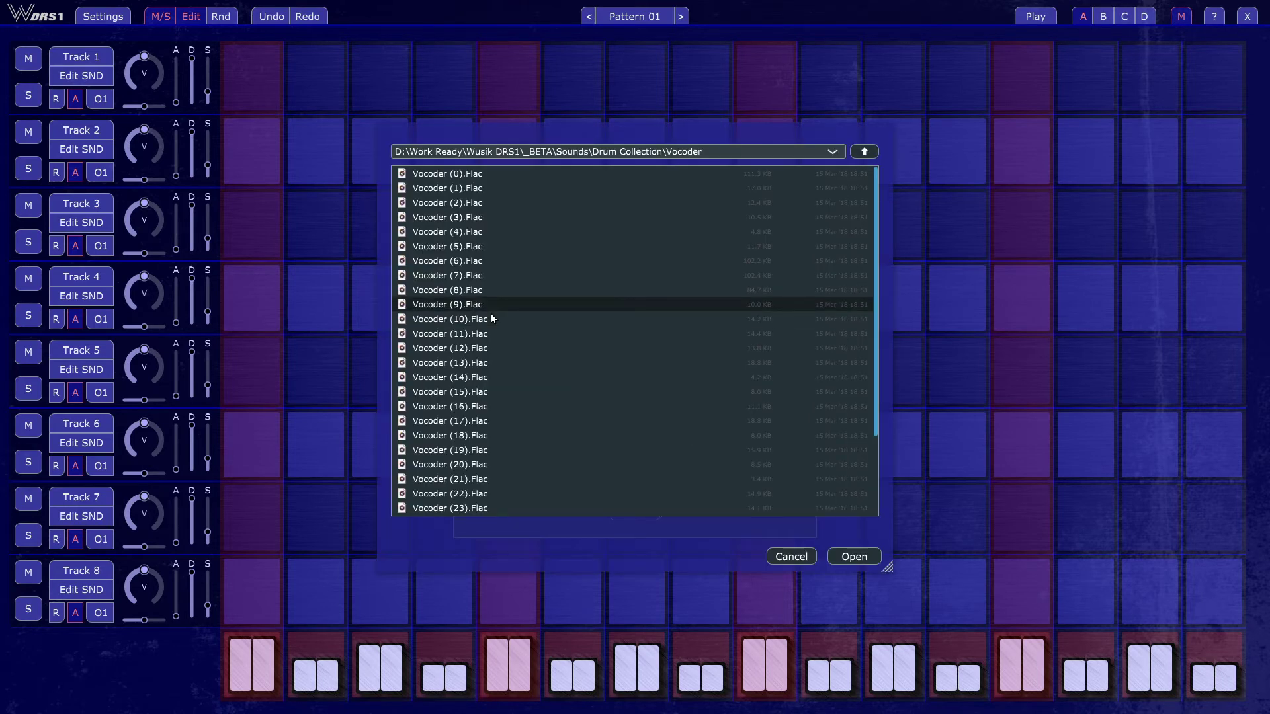
pyautogui.click(634, 507)
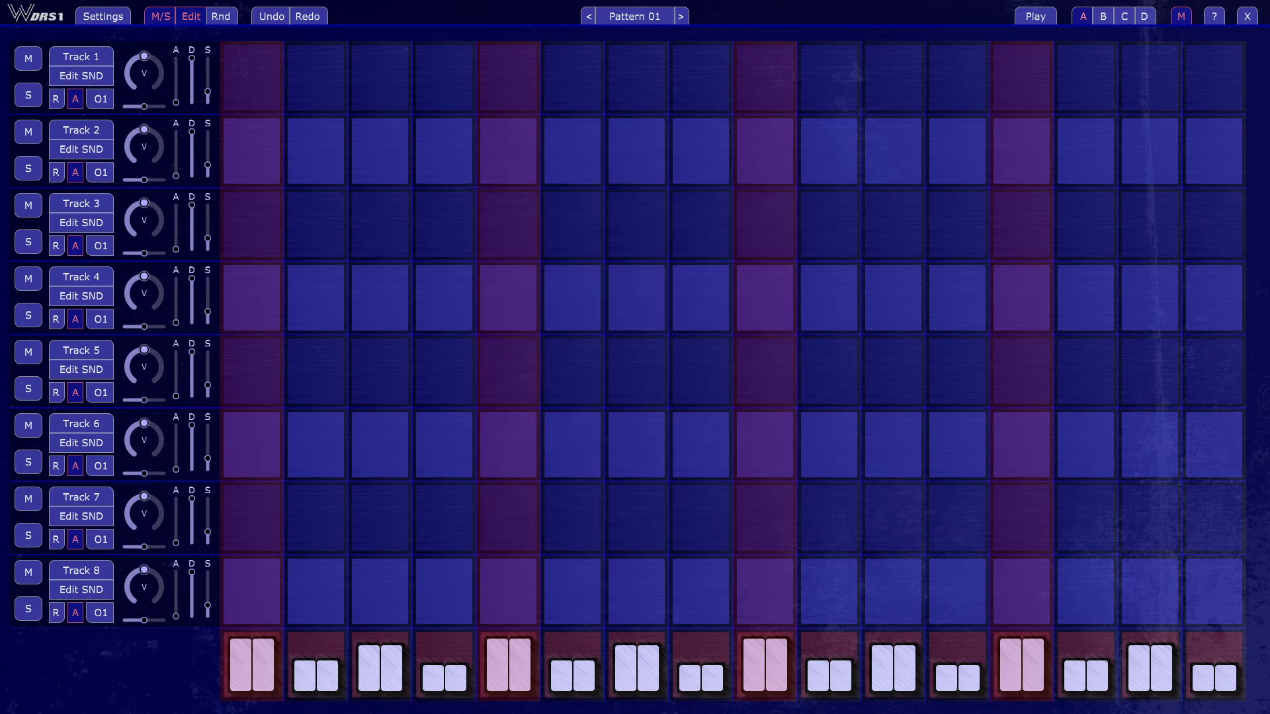
# Show the random controls, randomize Track 1's steps several times in Pattern 01 and play the result
pyautogui.click(222, 17)
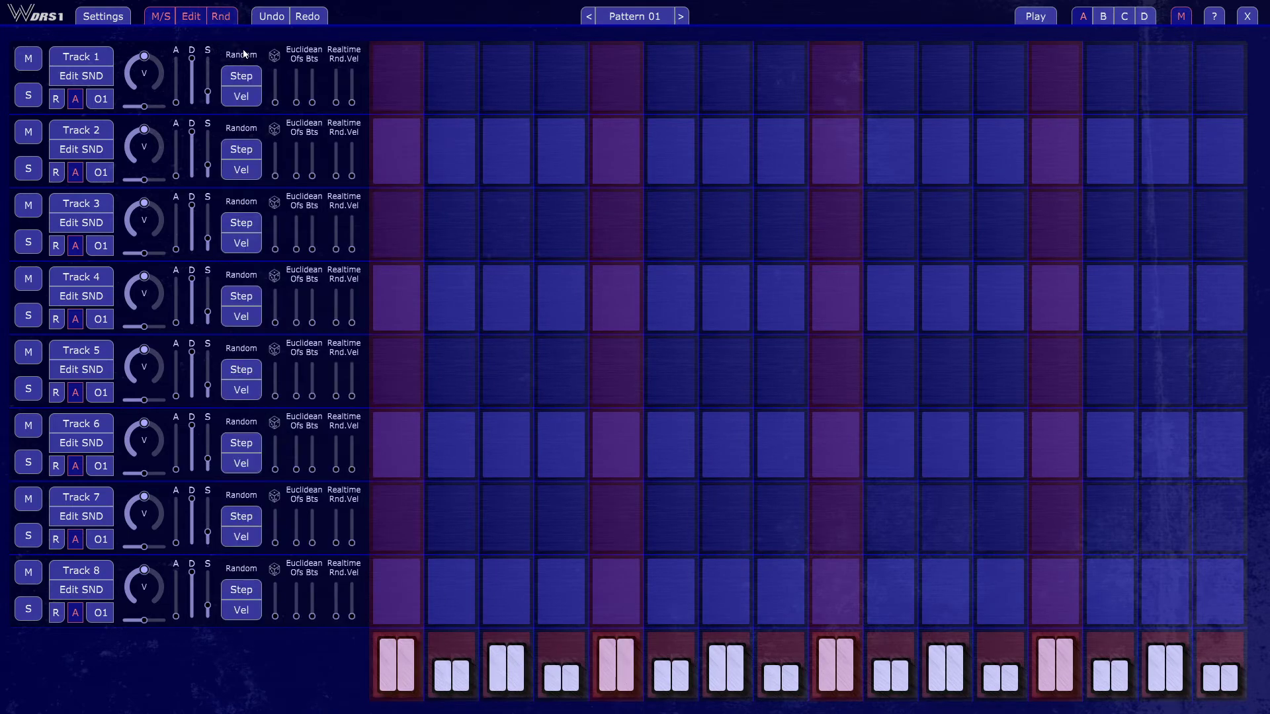
pyautogui.click(240, 79)
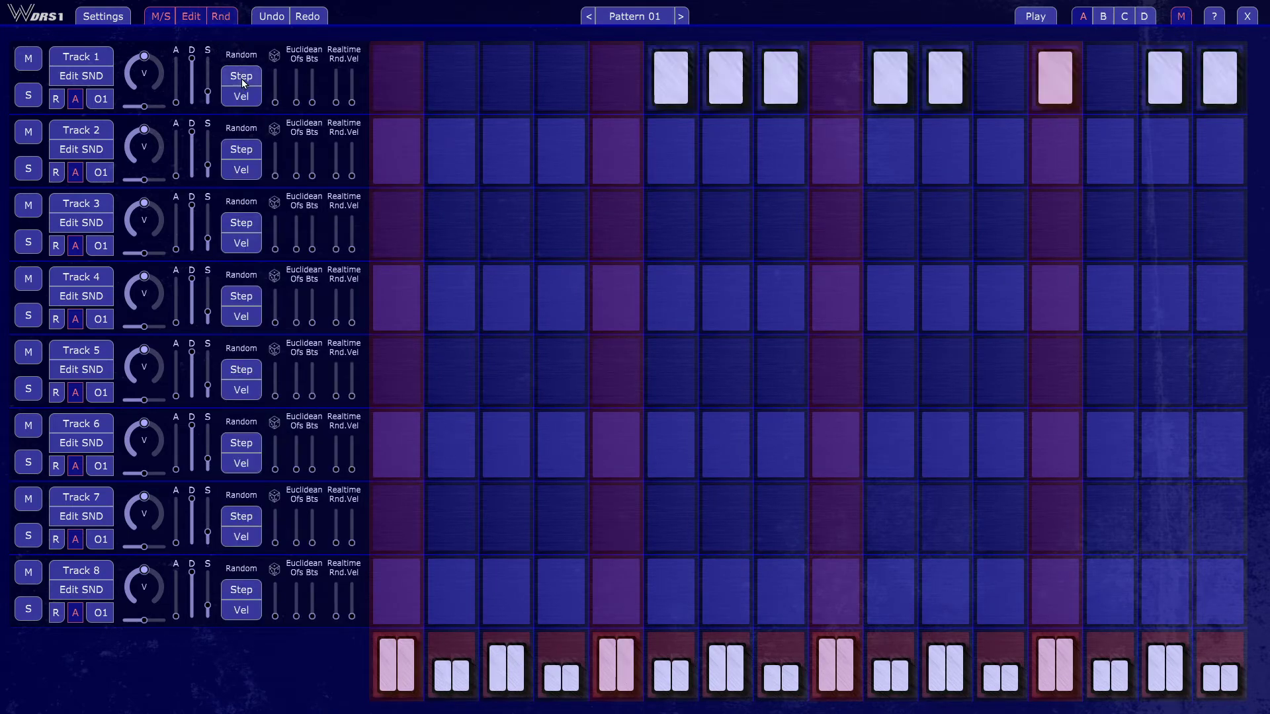
pyautogui.click(242, 80)
pyautogui.click(242, 80)
pyautogui.click(244, 80)
pyautogui.click(243, 80)
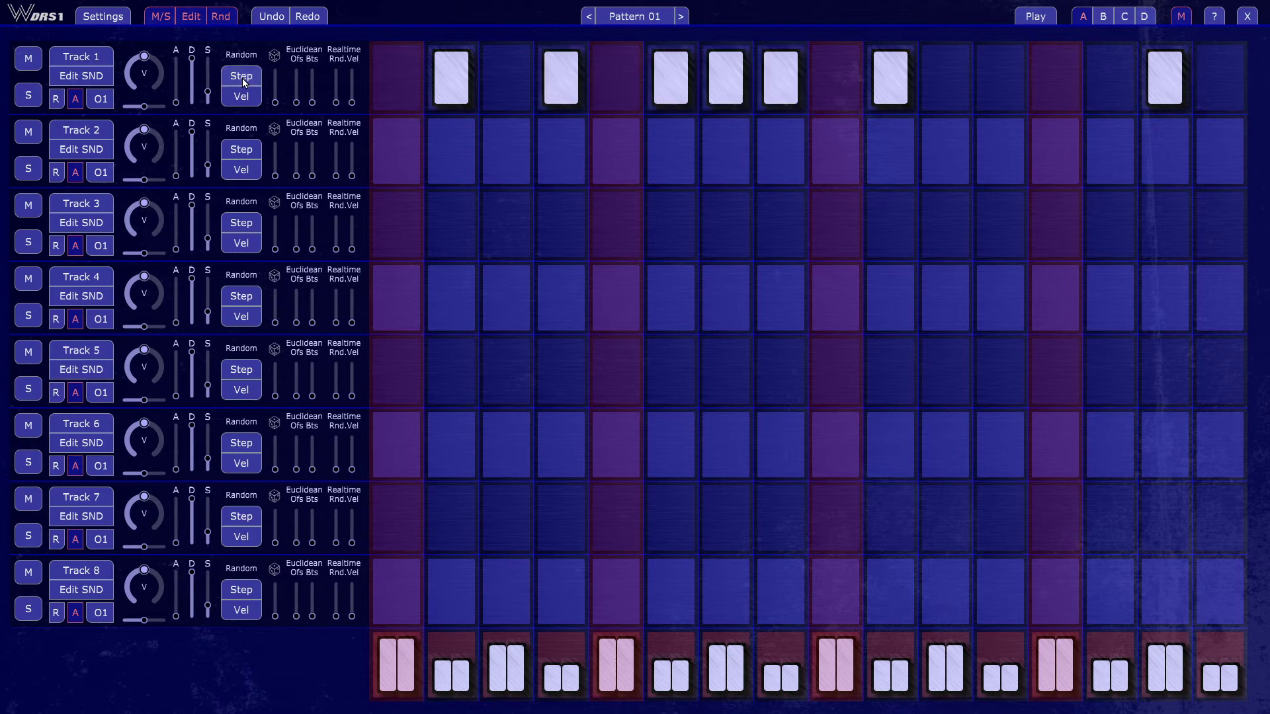
pyautogui.click(243, 80)
pyautogui.press('space')
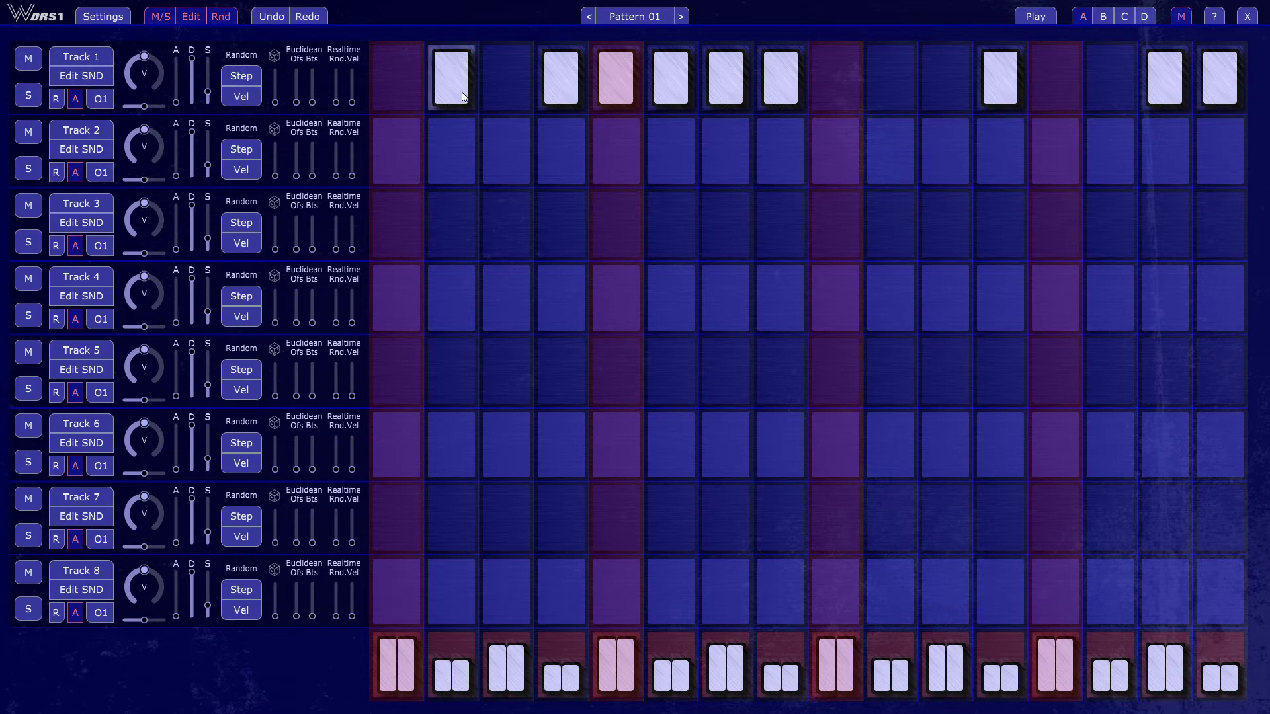
# Randomize Track 1's step velocities several times while Pattern 01 plays
pyautogui.click(243, 99)
pyautogui.press('space')
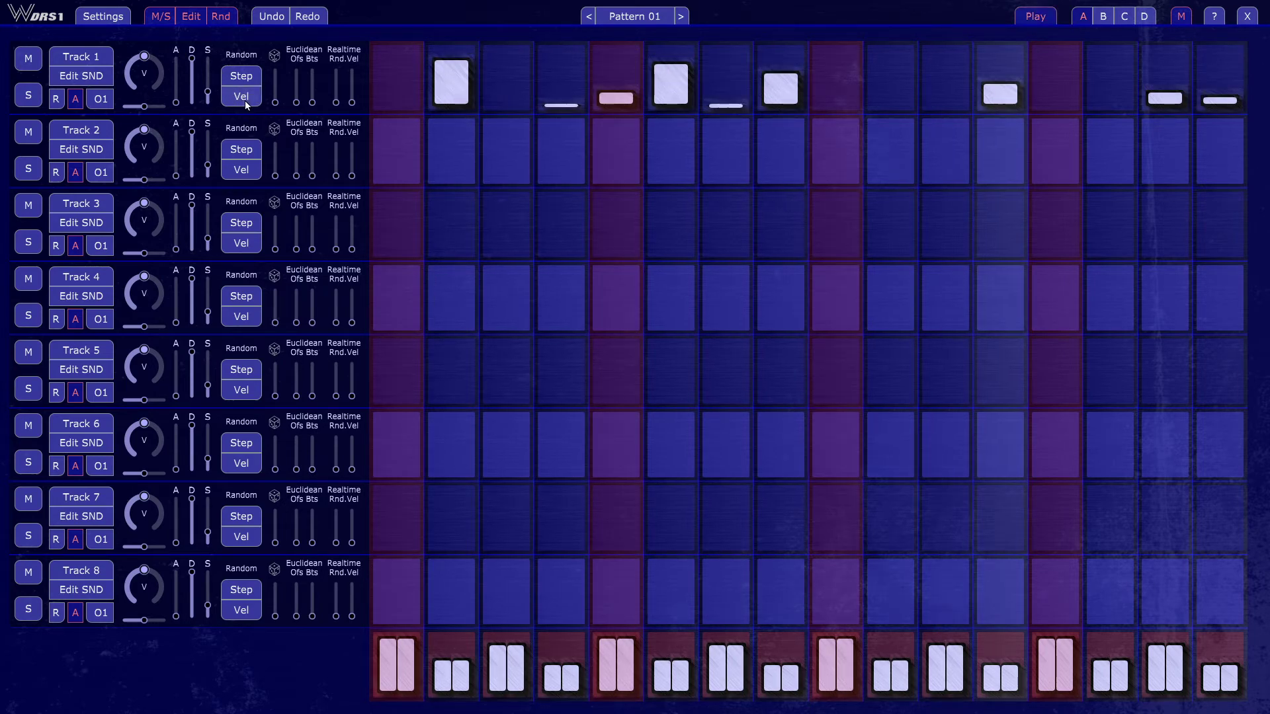
pyautogui.click(245, 101)
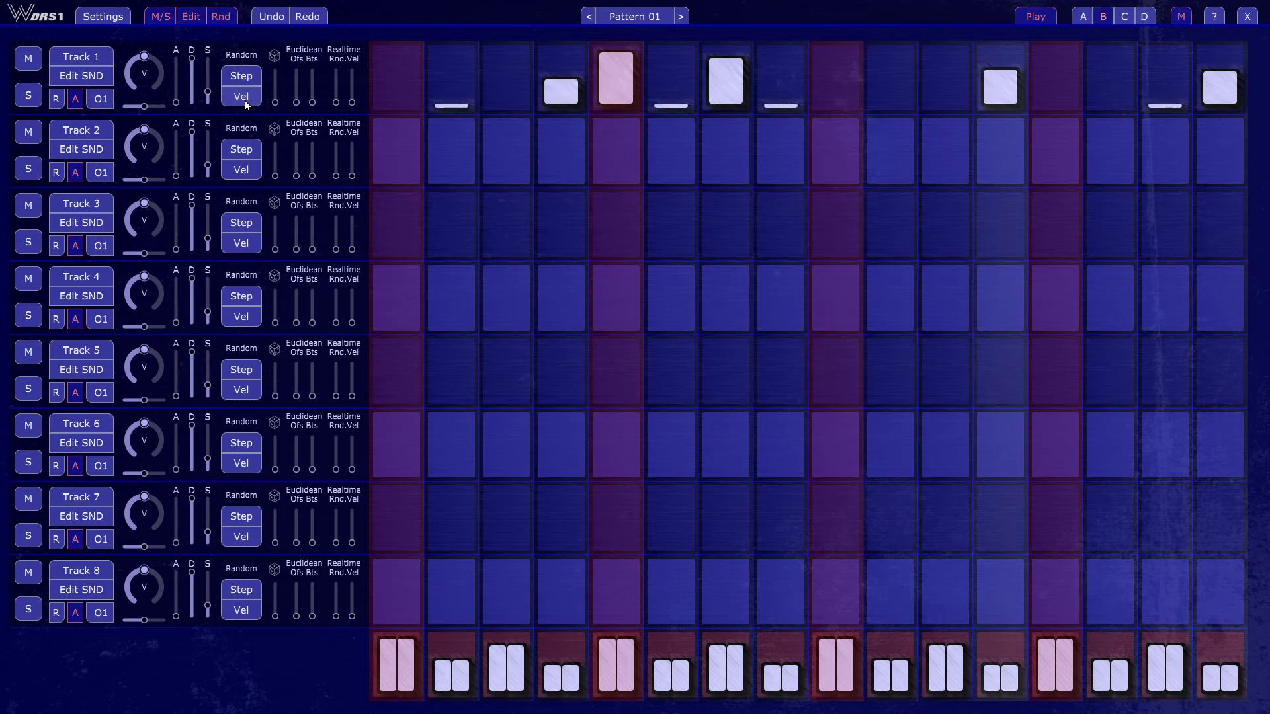
pyautogui.click(244, 100)
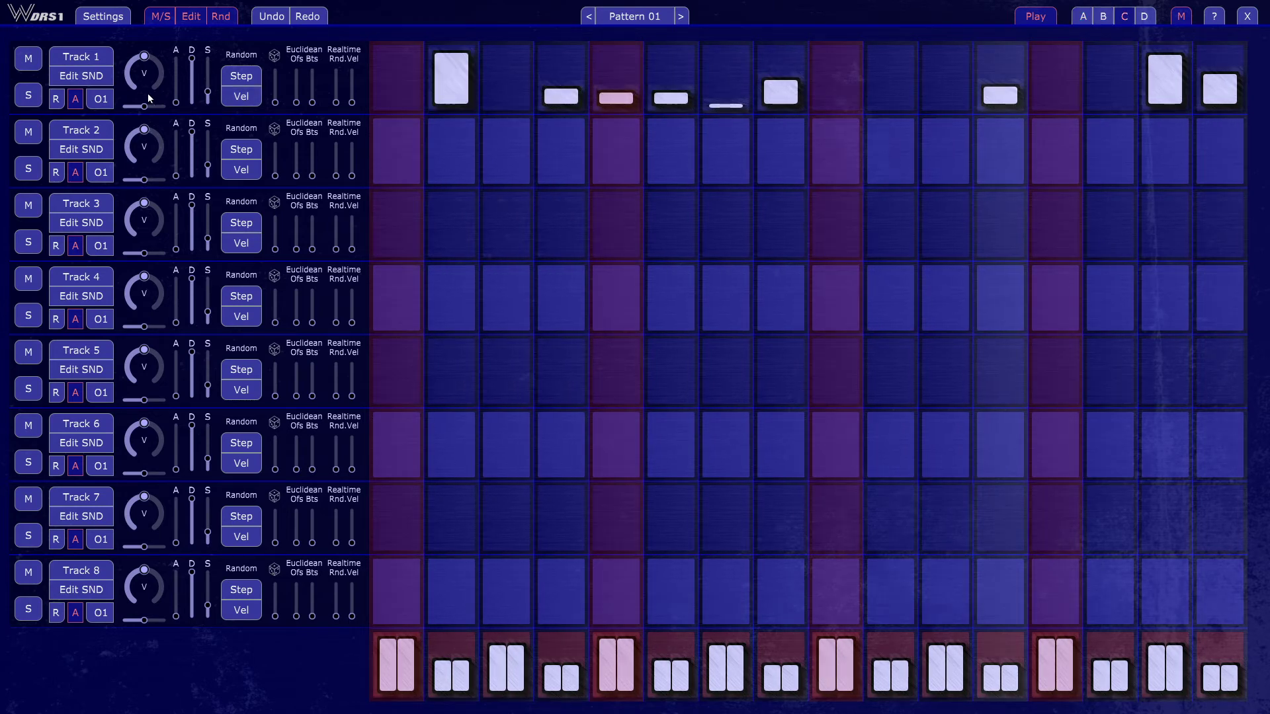
# Set Track 1's play style to Normal and randomize its step velocities again during playback
pyautogui.click(75, 76)
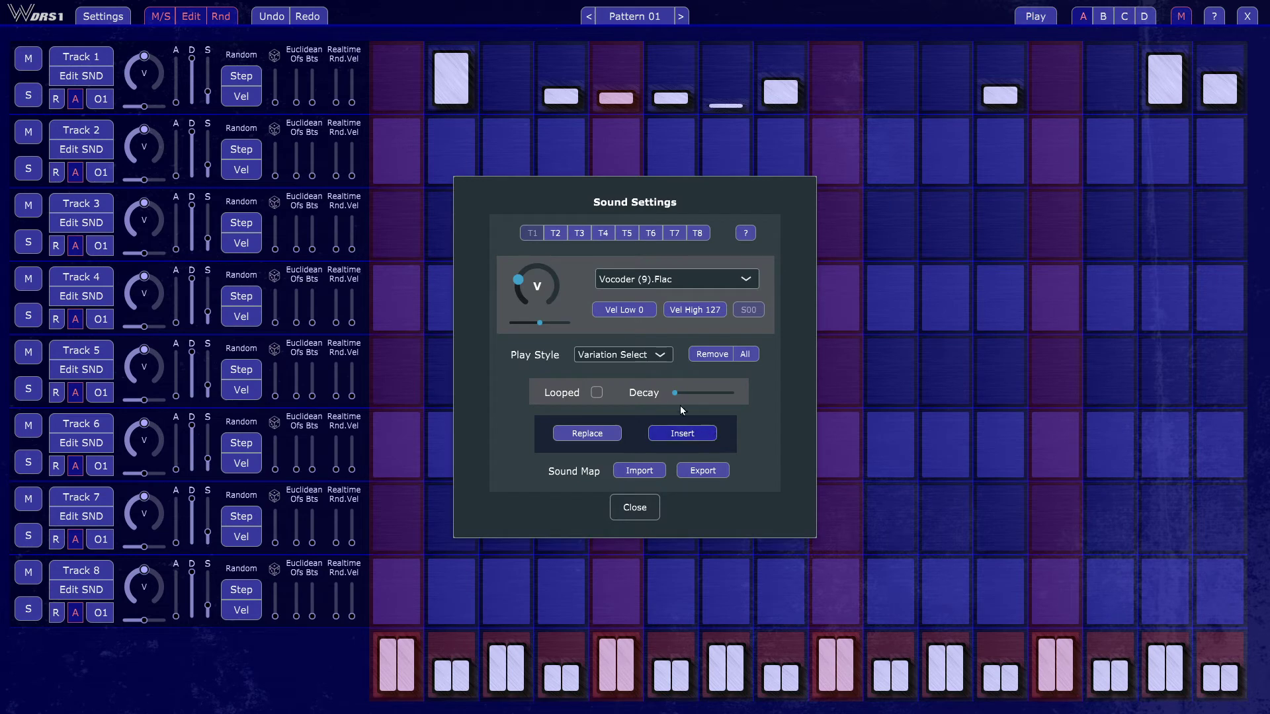
pyautogui.click(630, 358)
pyautogui.click(645, 377)
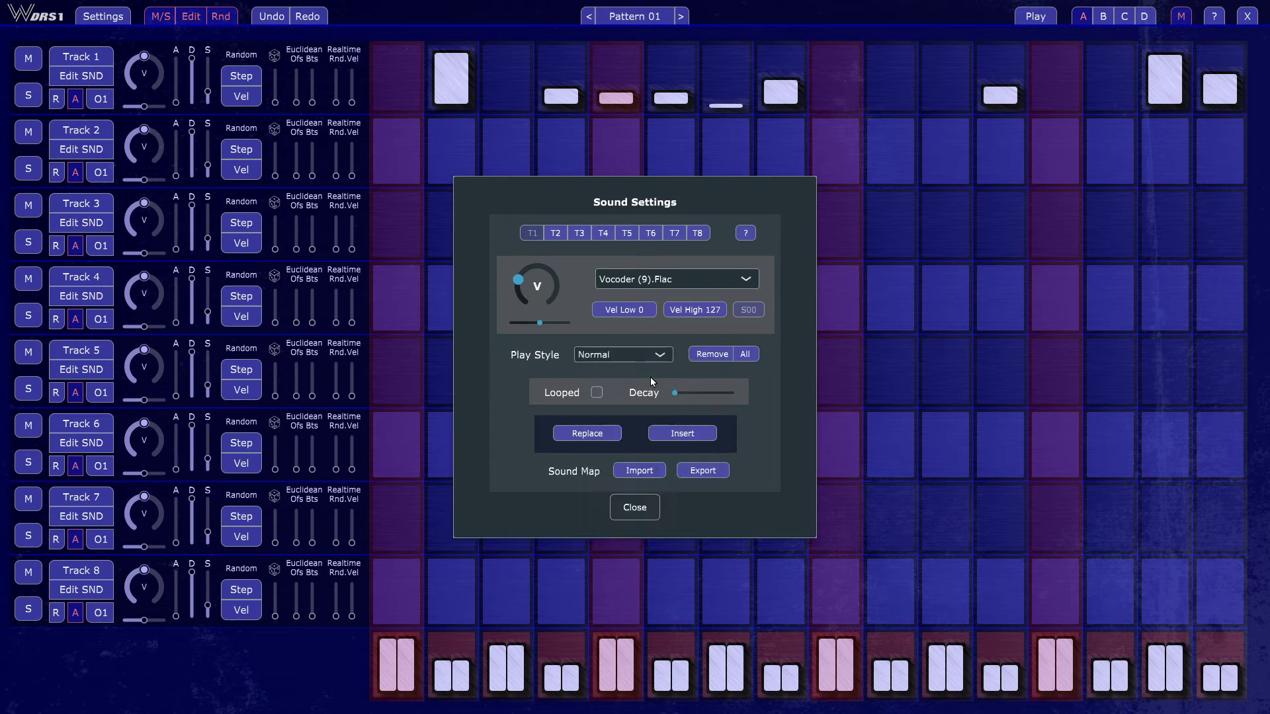
pyautogui.click(635, 507)
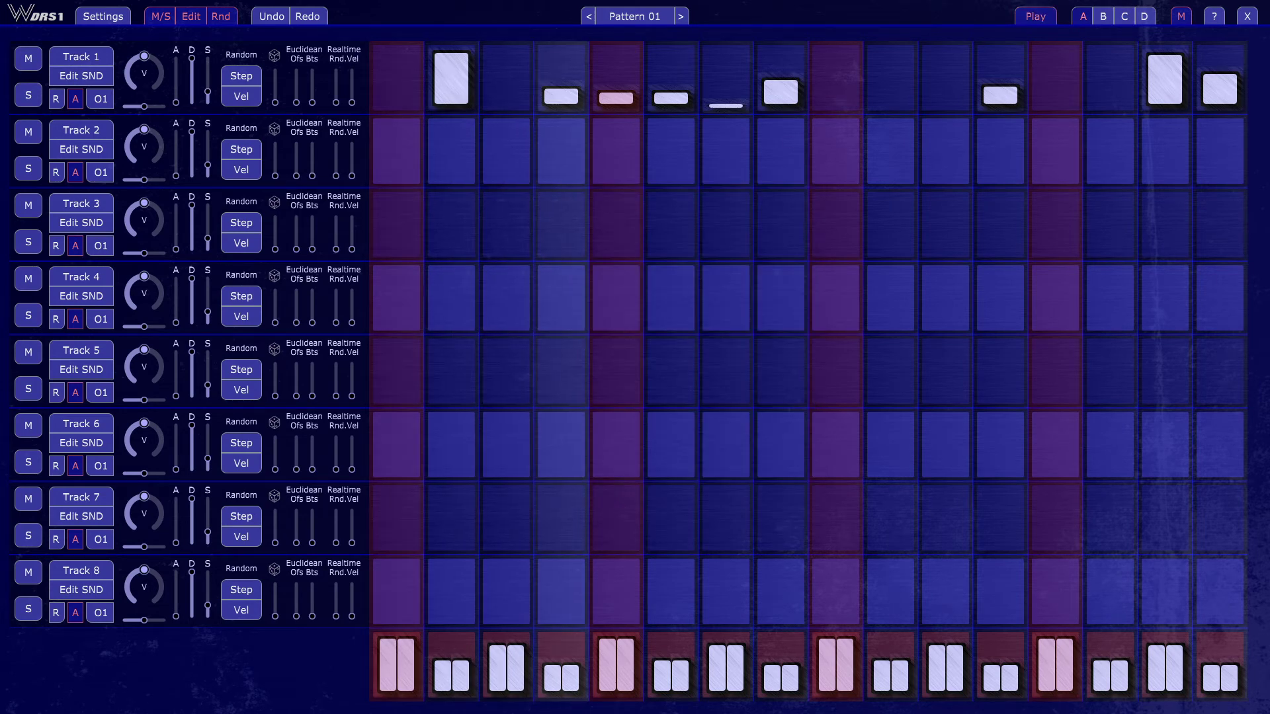
pyautogui.click(242, 97)
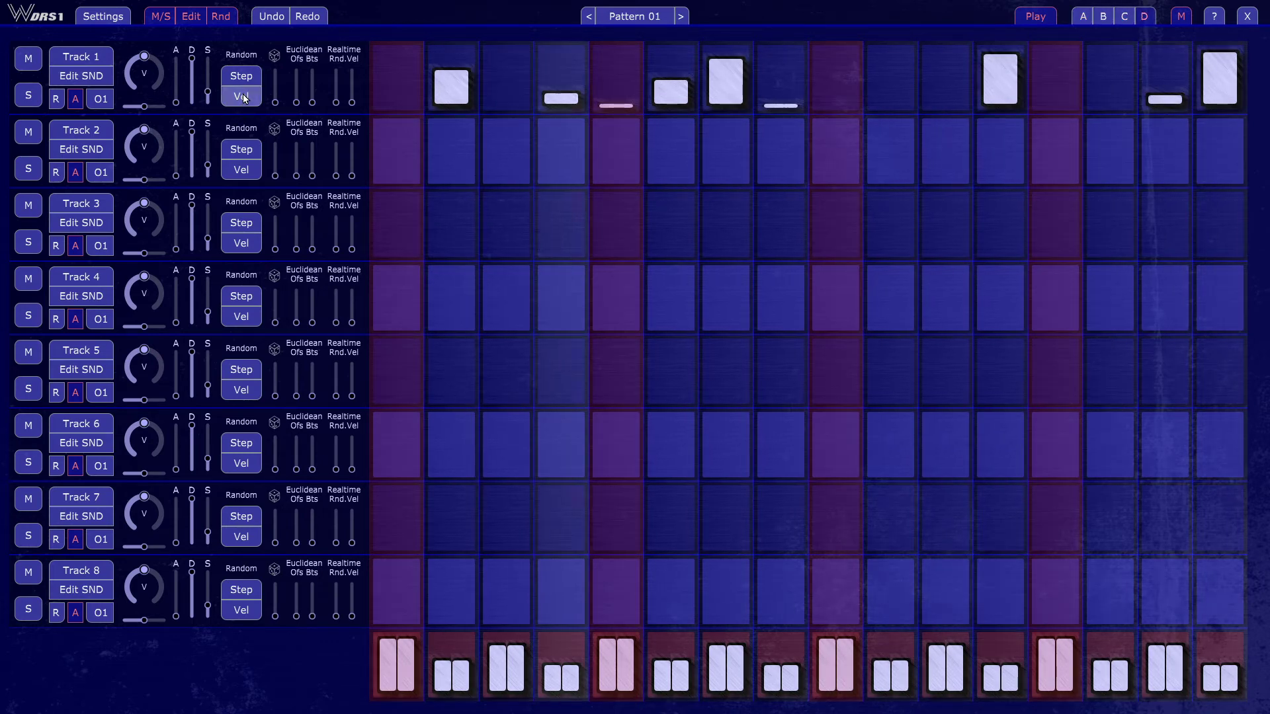
# Randomize Track 1's velocities once more, stop playback and fill every second step from step 1 at full velocity
pyautogui.click(242, 97)
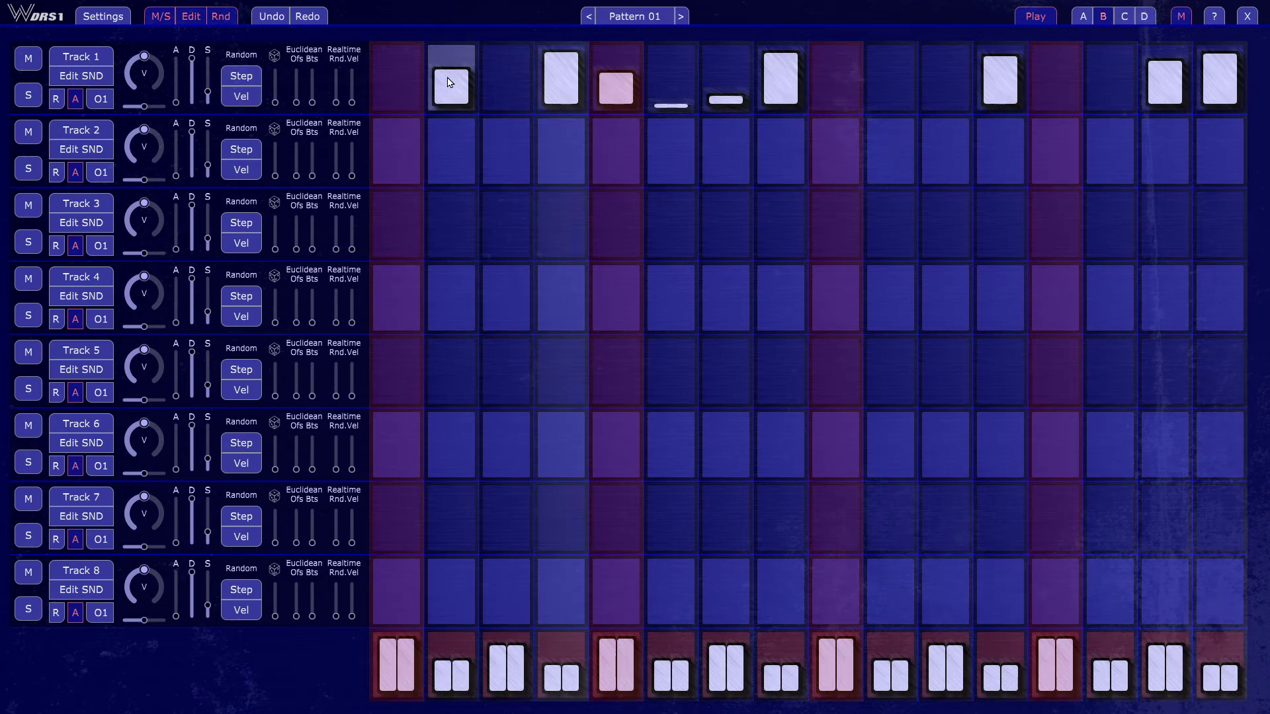
pyautogui.press('space')
pyautogui.press('a')
pyautogui.moveTo(401, 79); pyautogui.dragTo(386, 201)
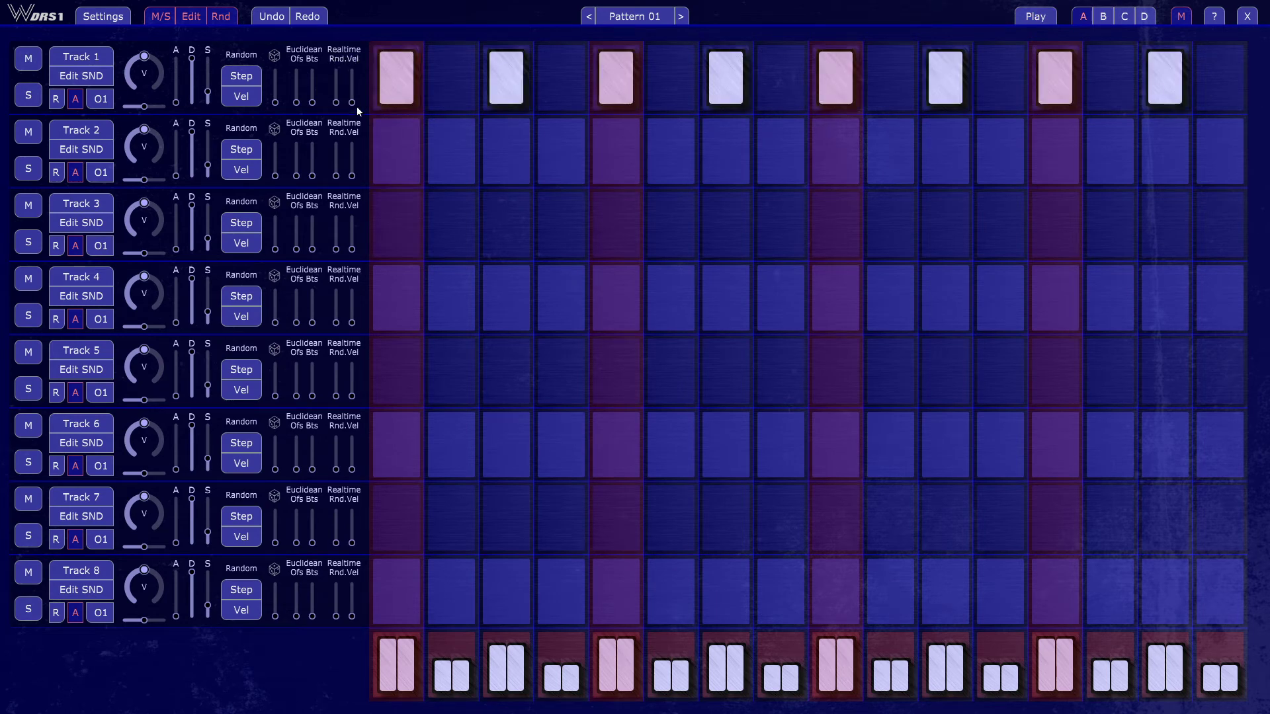
# Play the pattern with Track 1's realtime random and velocity amounts raised, and return both to zero
pyautogui.press('space')
pyautogui.moveTo(599, 363); pyautogui.dragTo(600, 357)
pyautogui.moveTo(451, 197); pyautogui.dragTo(451, 182)
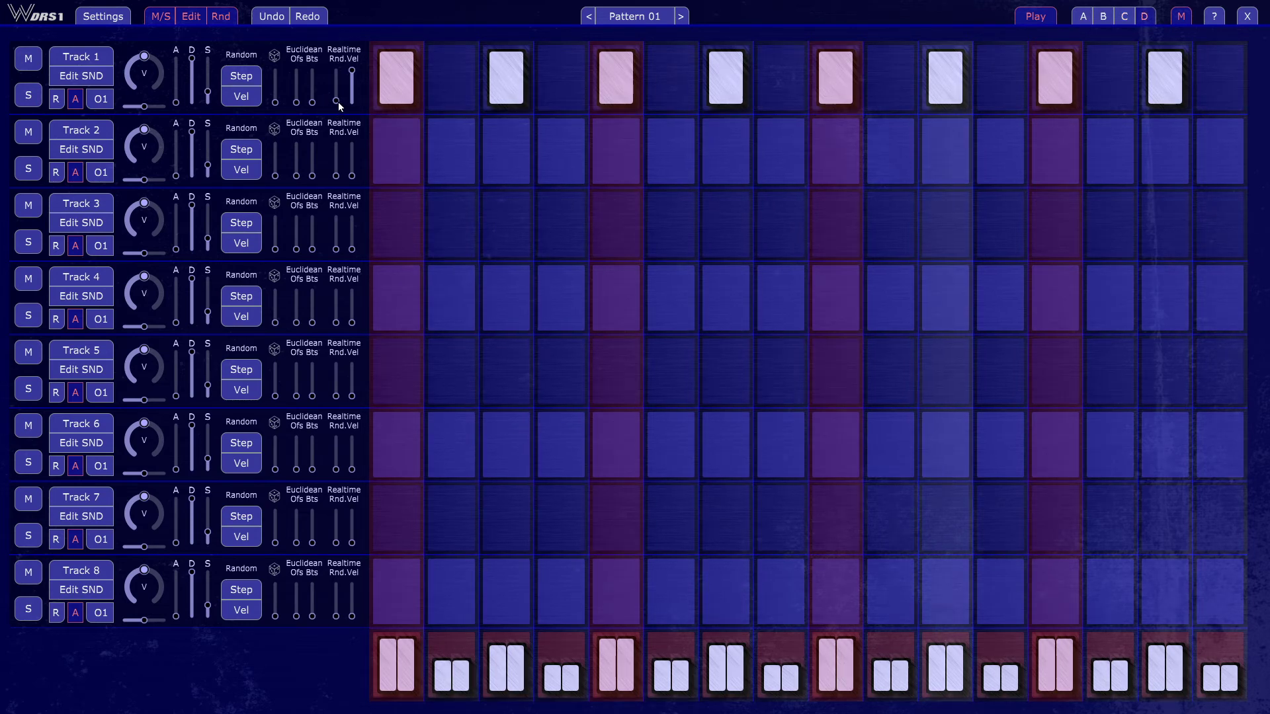
pyautogui.moveTo(339, 102); pyautogui.dragTo(353, 76)
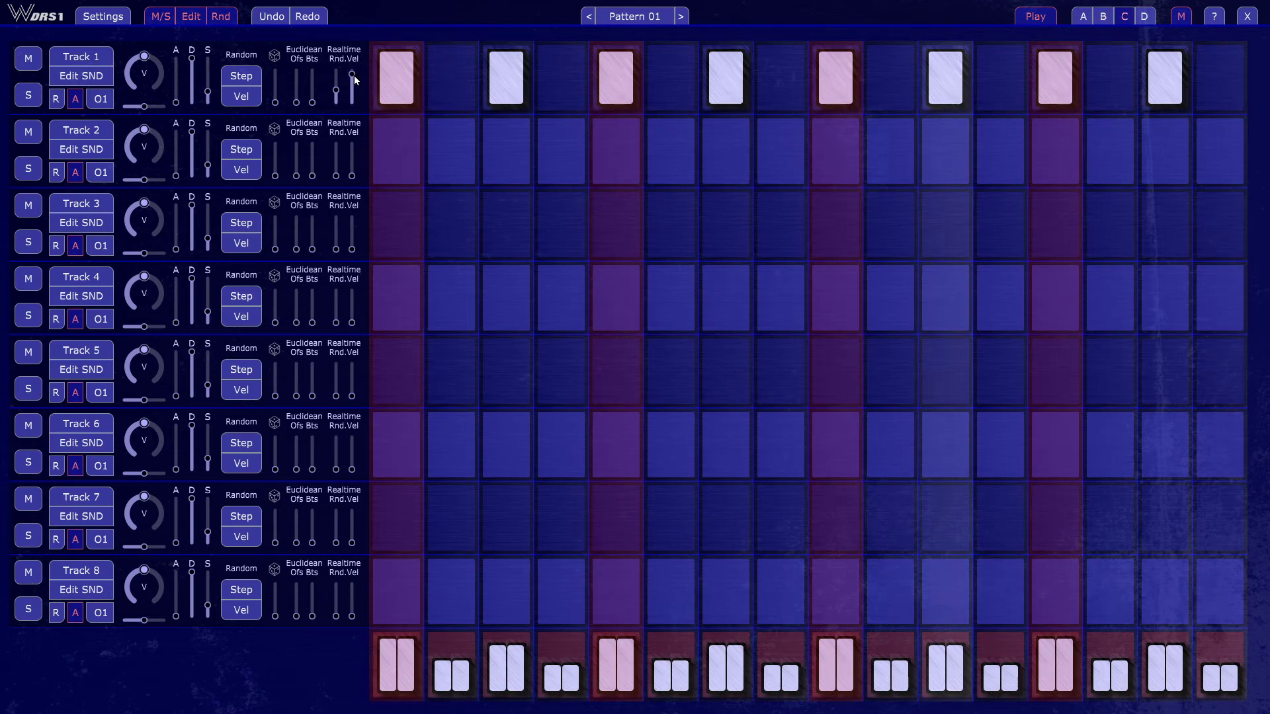
pyautogui.moveTo(354, 76); pyautogui.dragTo(338, 105)
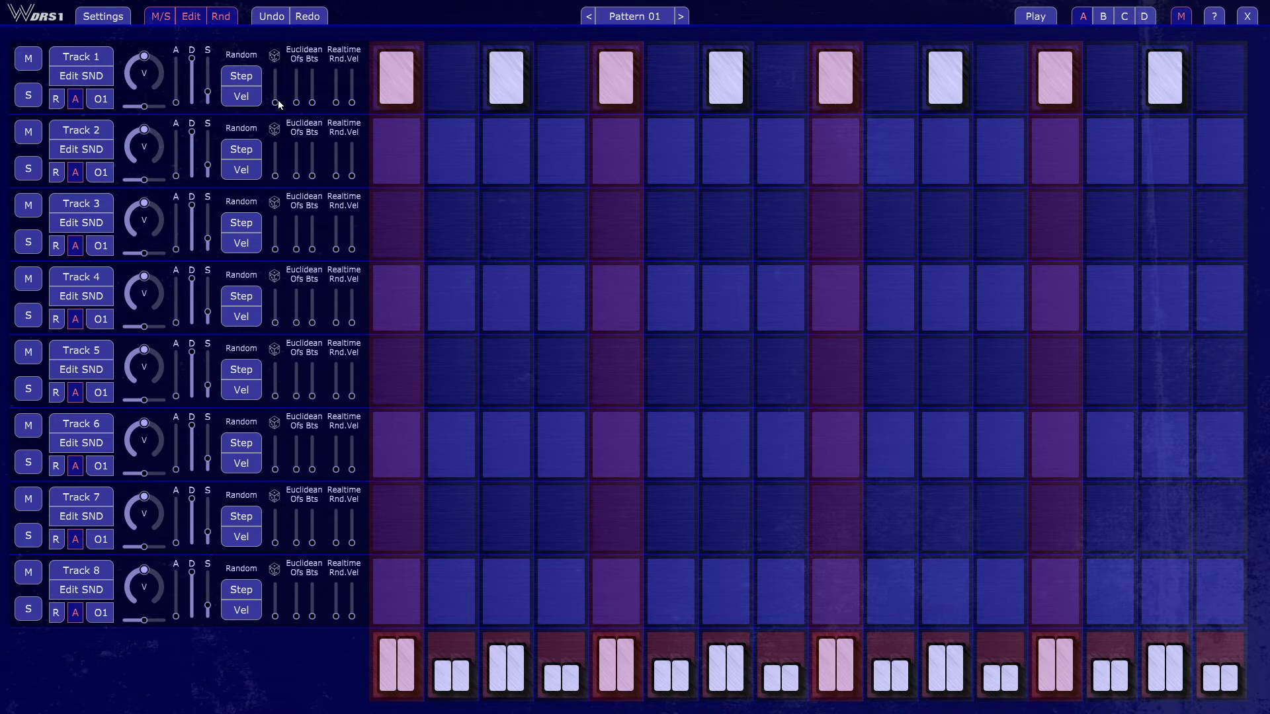
# Fill all 16 steps of Track 1 and play the pattern while raising its dice amount to the maximum
pyautogui.keyDown('shift'); pyautogui.click(450, 94); pyautogui.keyUp('shift')
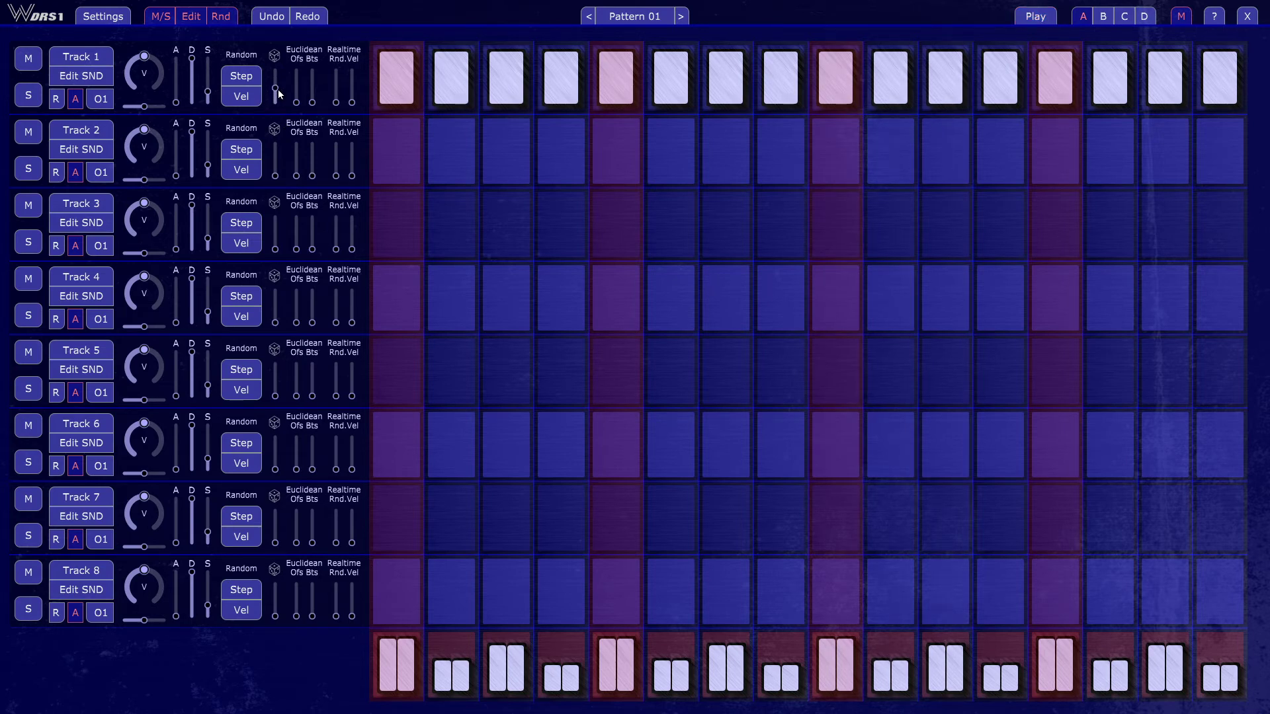
pyautogui.press('space')
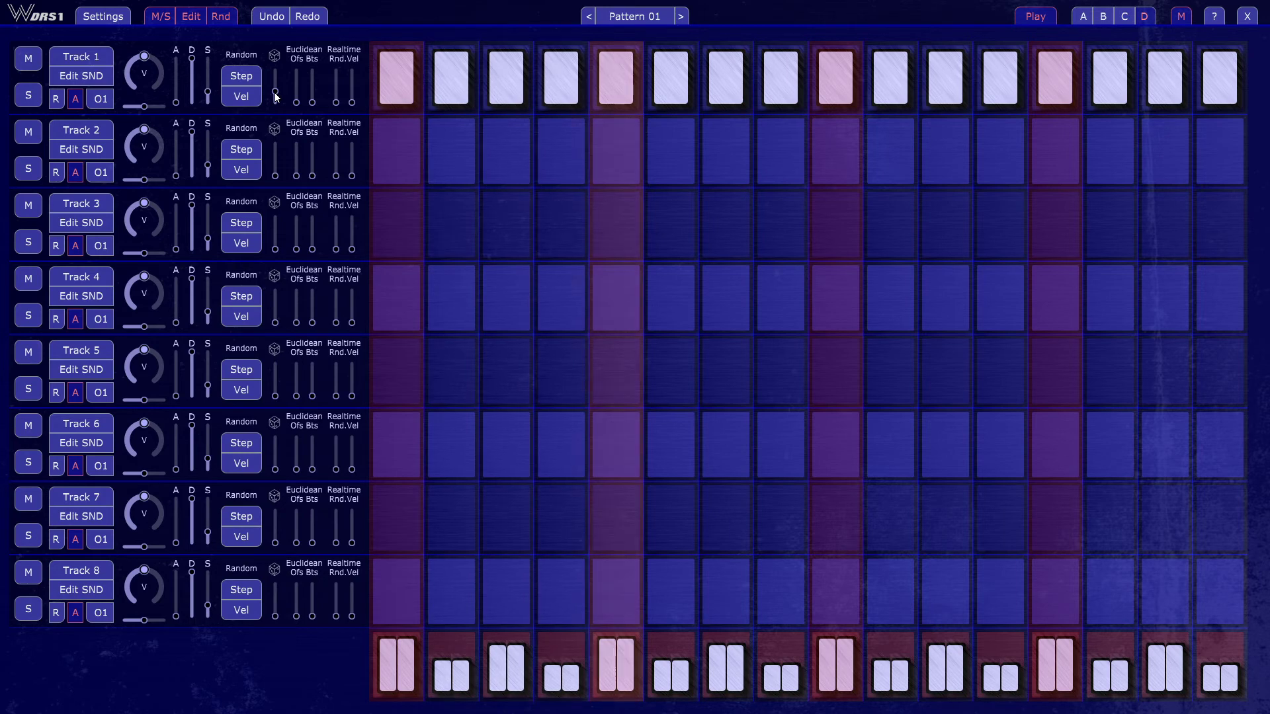
pyautogui.moveTo(276, 96); pyautogui.dragTo(277, 78)
pyautogui.moveTo(272, 78); pyautogui.dragTo(277, 72)
pyautogui.press('space')
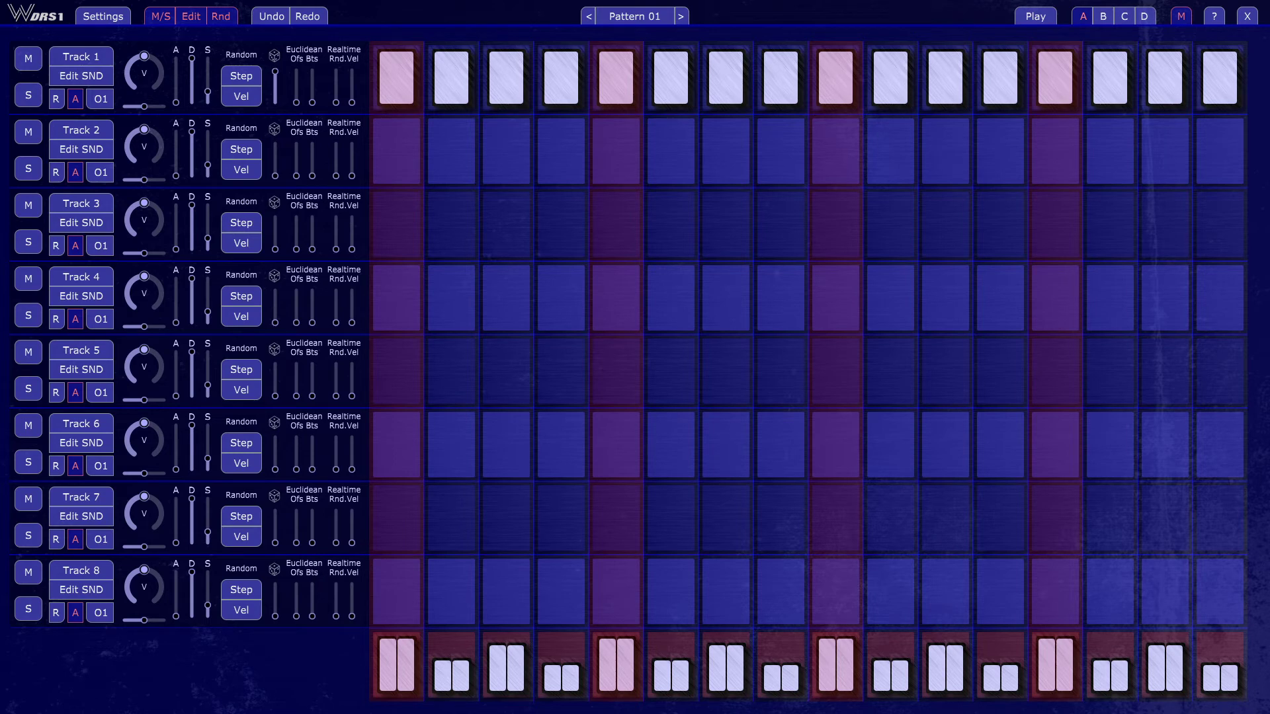
pyautogui.press('space')
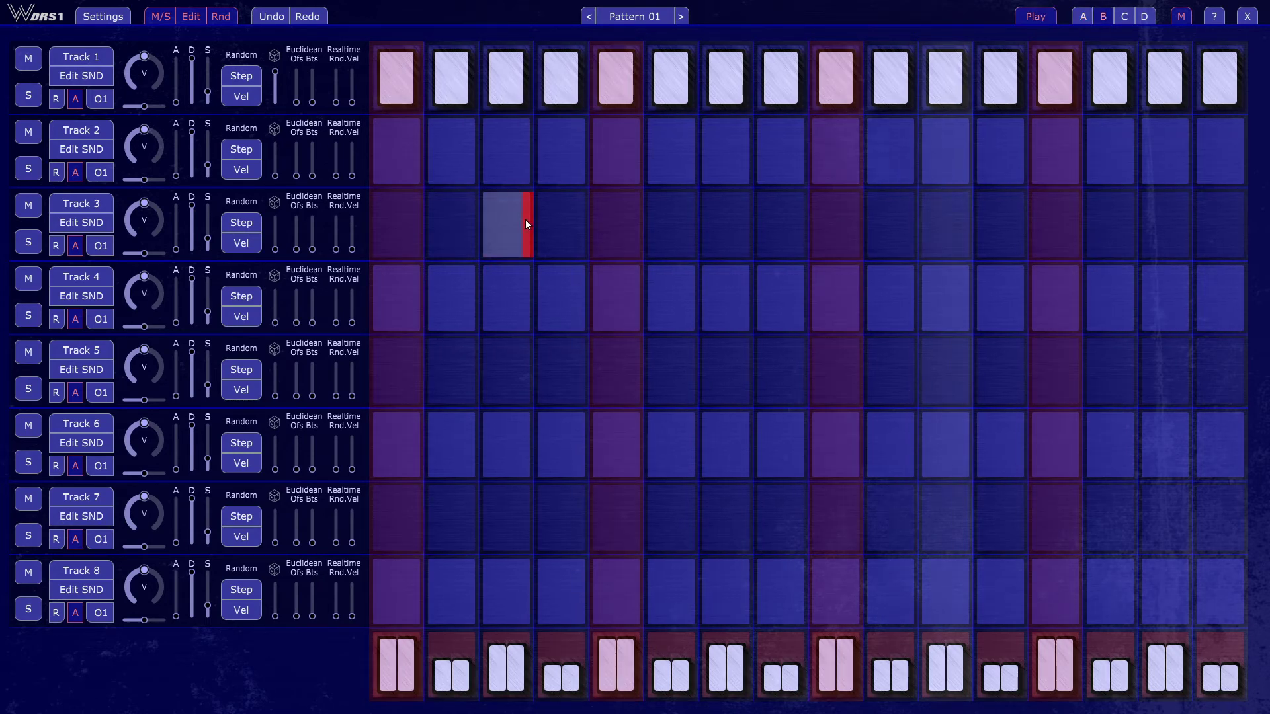
pyautogui.press('space')
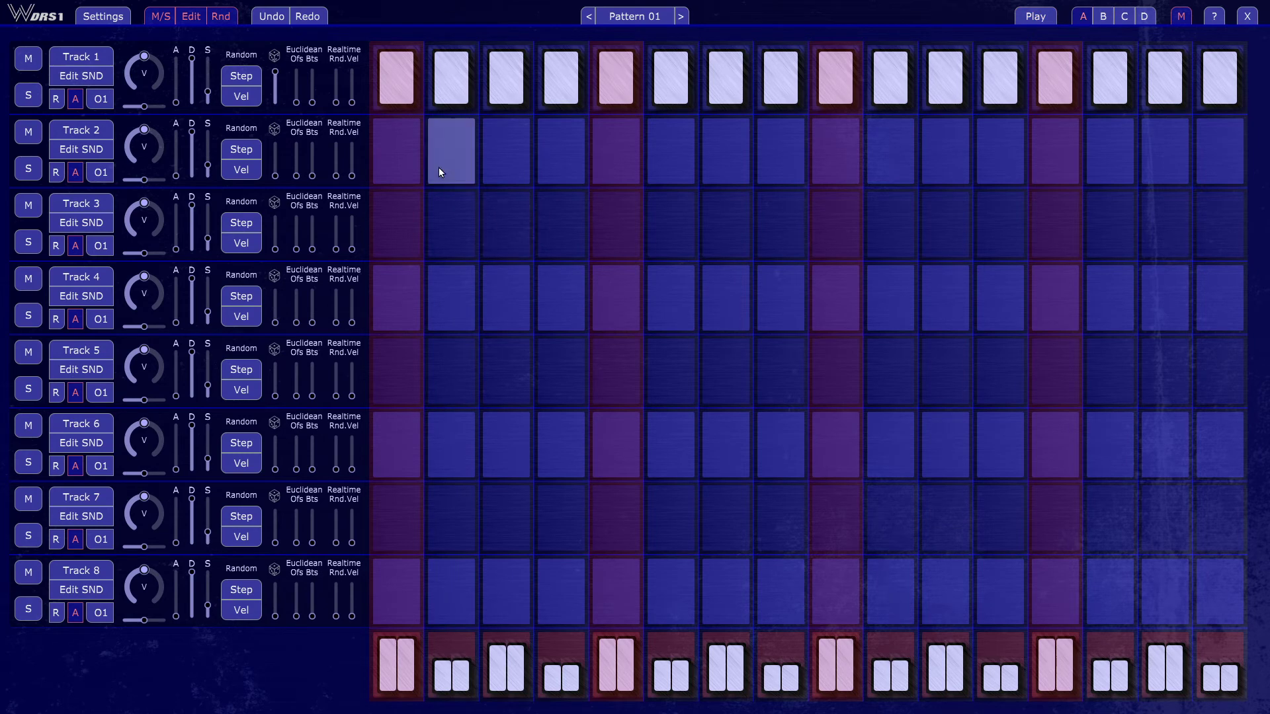
# Clear Track 1's steps and raise its Euclidean beats until eight evenly spaced steps are filled
pyautogui.click(314, 104)
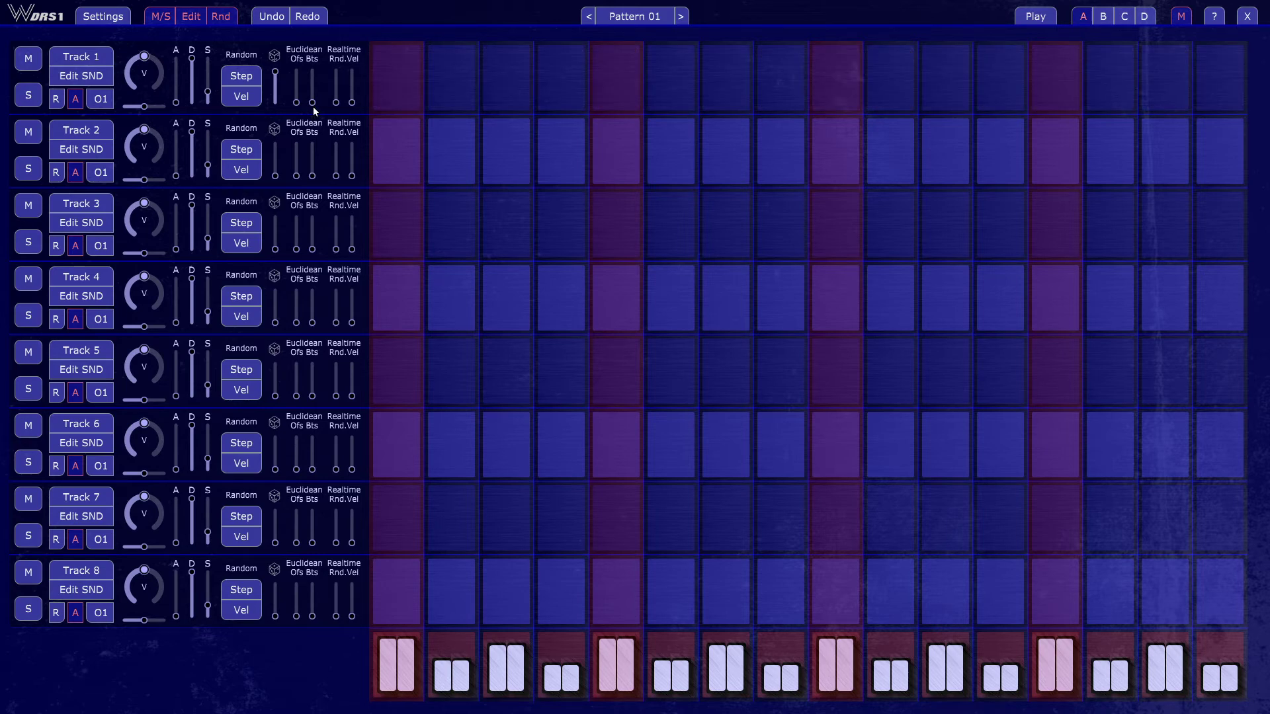
pyautogui.moveTo(312, 105); pyautogui.dragTo(312, 103)
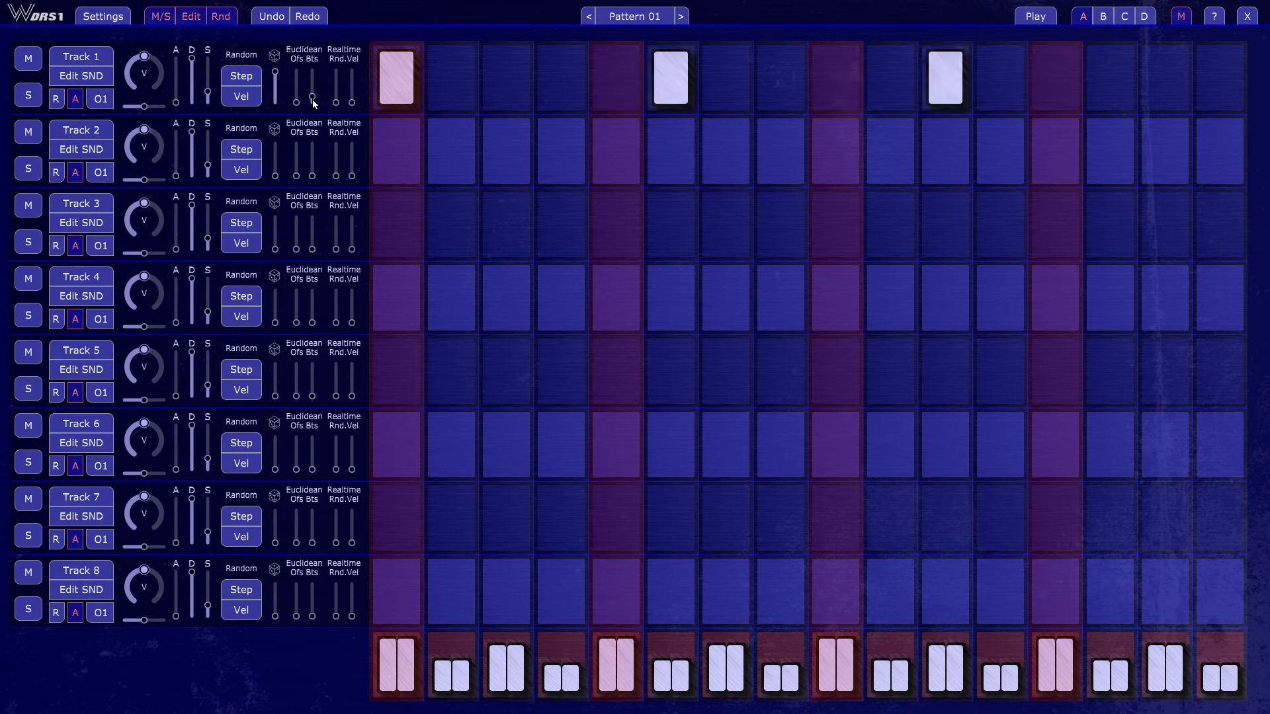
pyautogui.moveTo(314, 100); pyautogui.dragTo(312, 93)
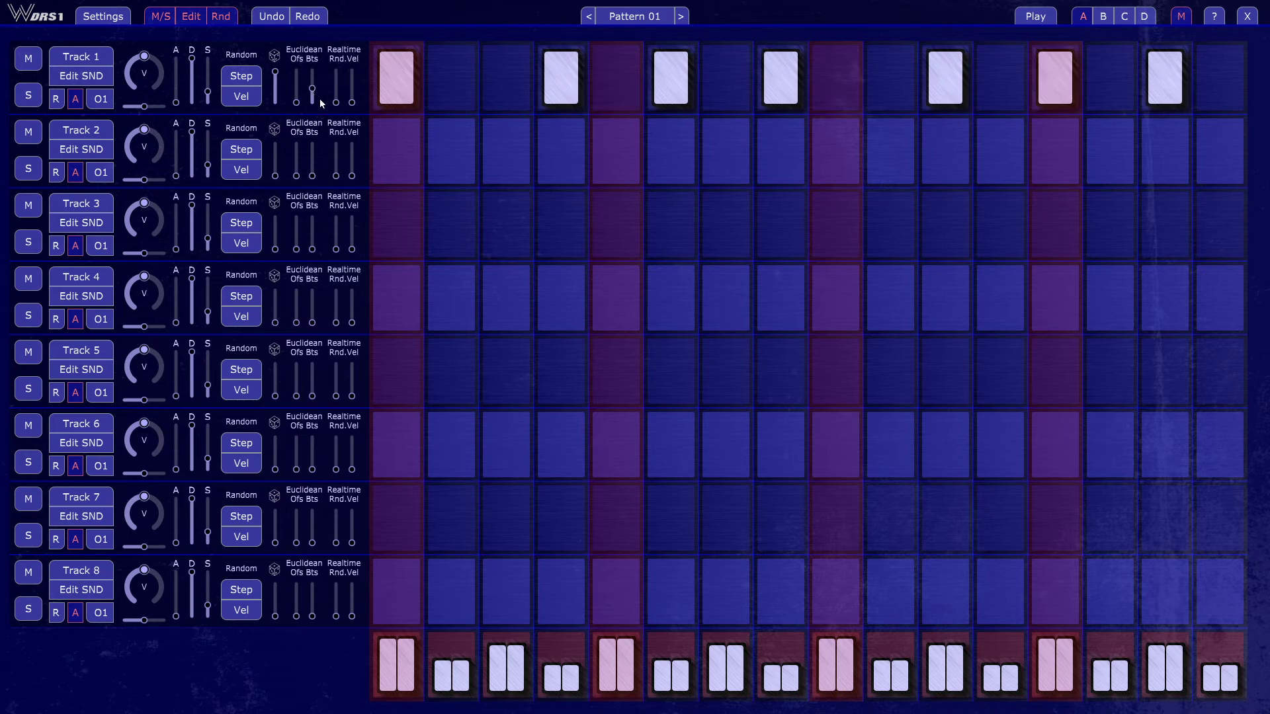
pyautogui.moveTo(313, 92); pyautogui.dragTo(313, 91)
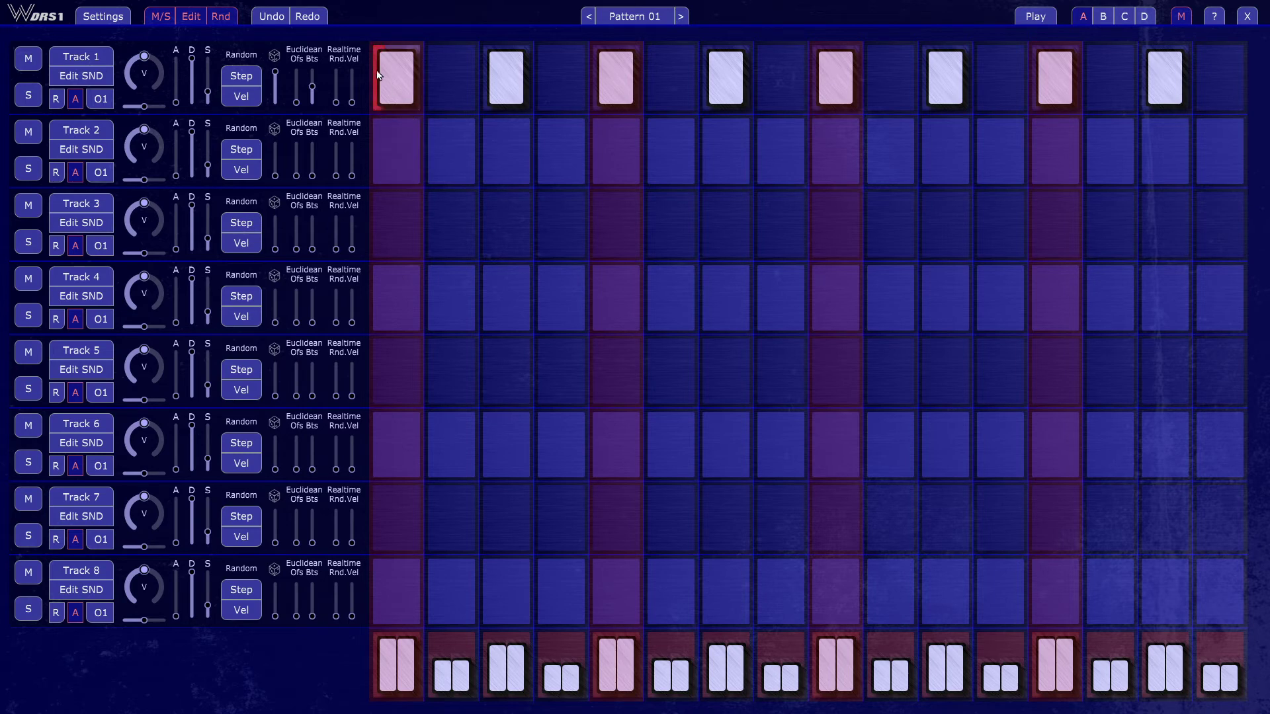
# Randomize Track 1's steps repeatedly within the eight-beat Euclidean pattern, mostly during playback
pyautogui.click(242, 76)
pyautogui.click(242, 77)
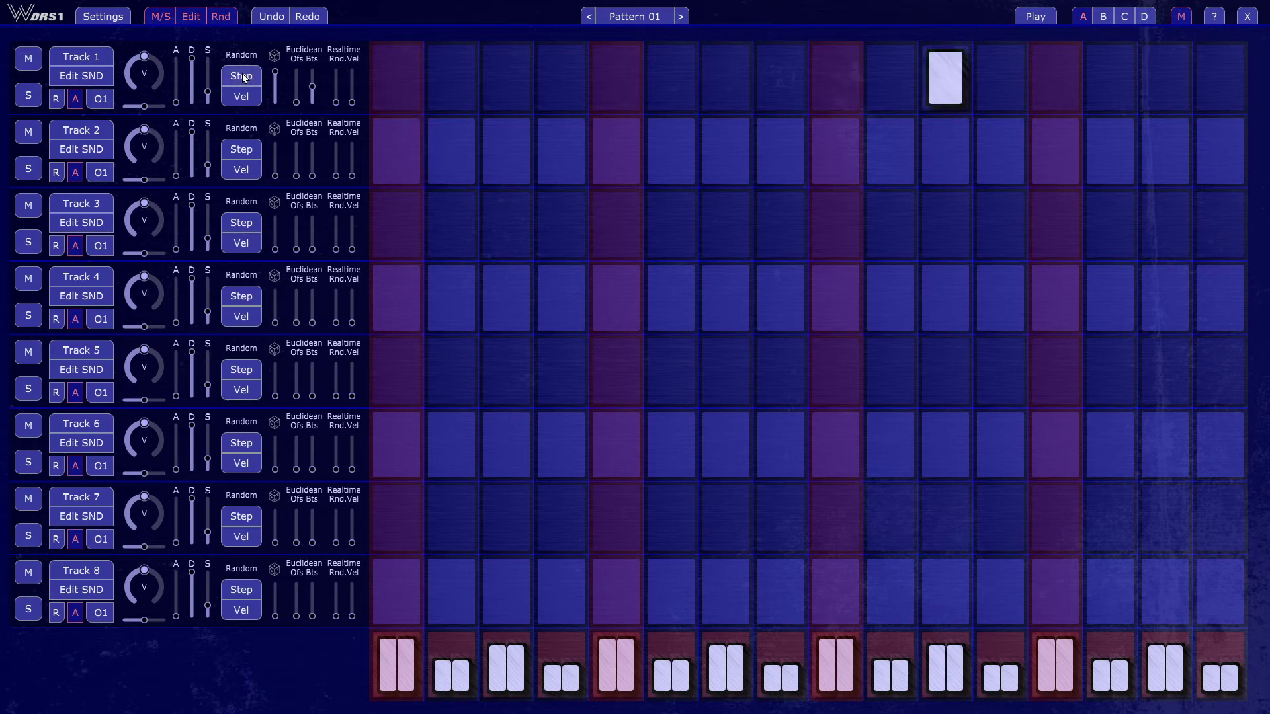
pyautogui.click(242, 77)
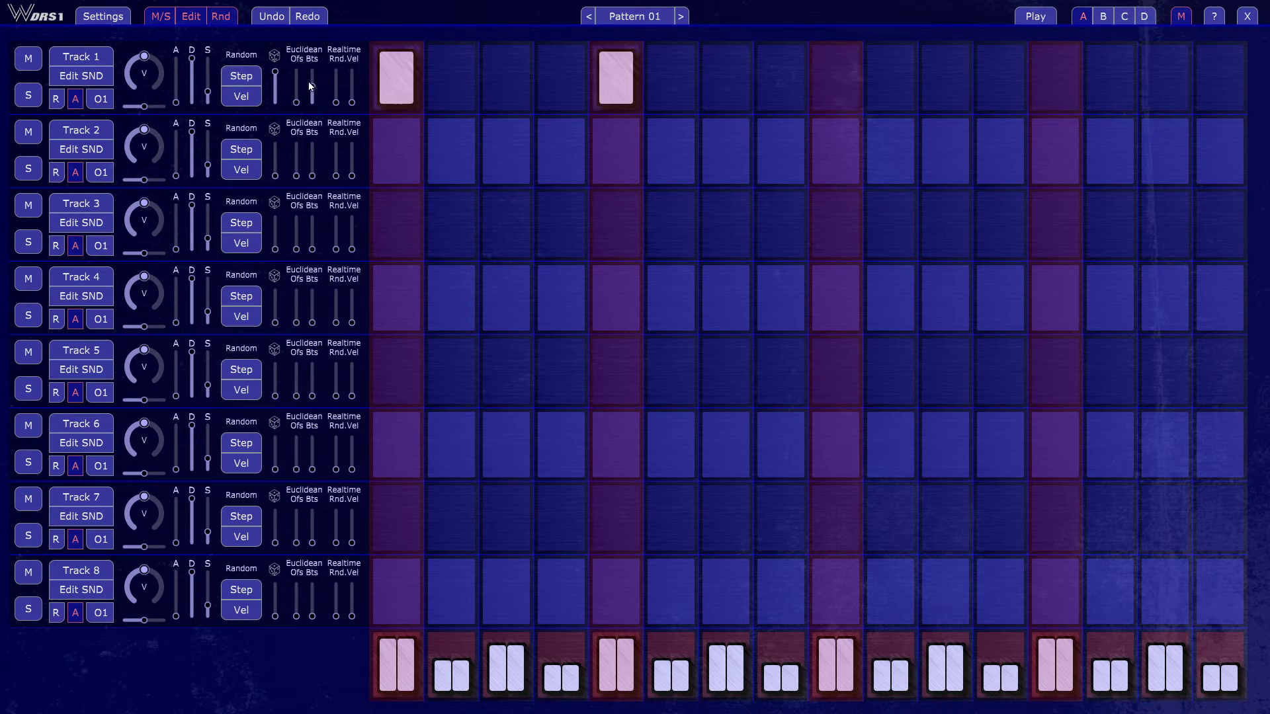
pyautogui.click(247, 78)
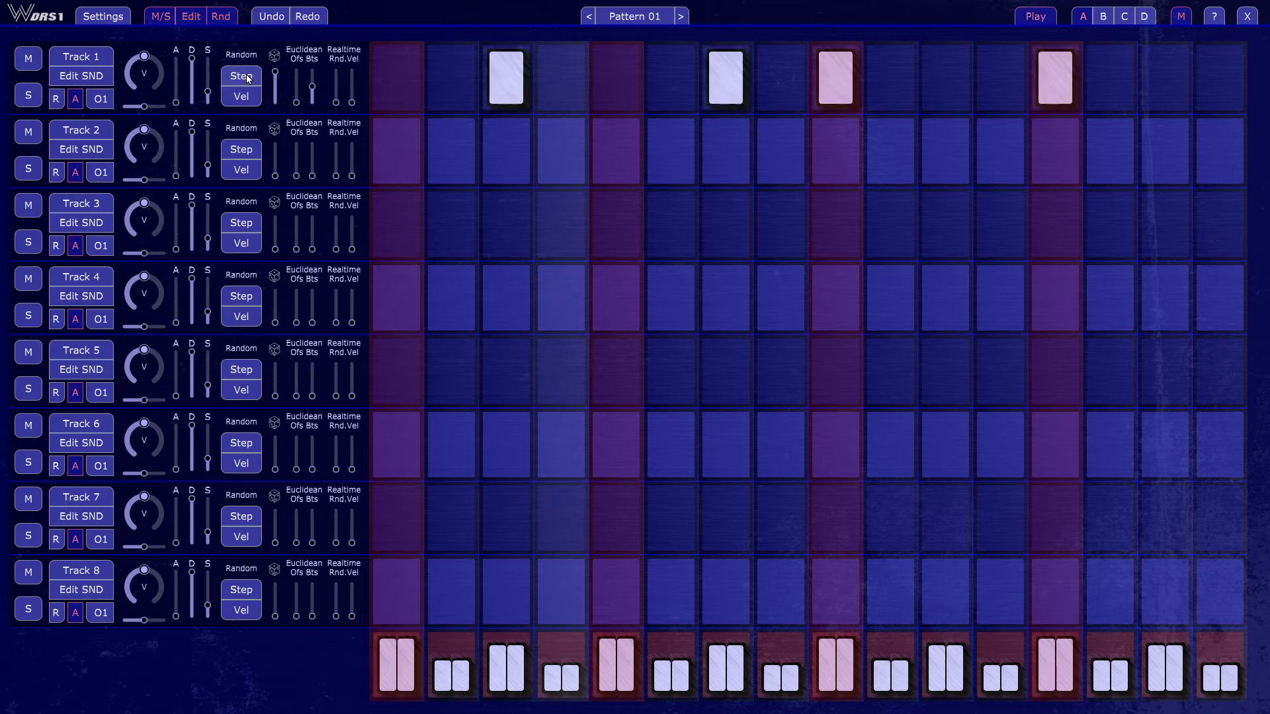
pyautogui.click(246, 77)
pyautogui.click(247, 77)
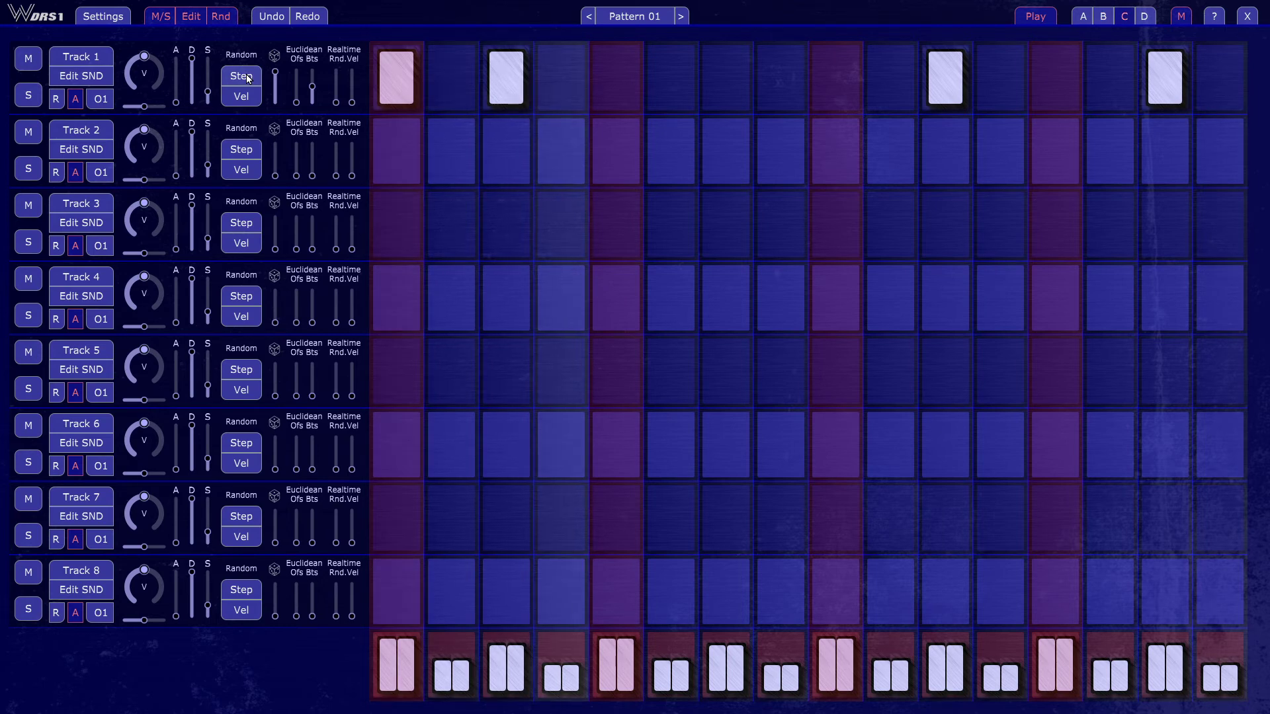
pyautogui.click(246, 77)
pyautogui.click(247, 77)
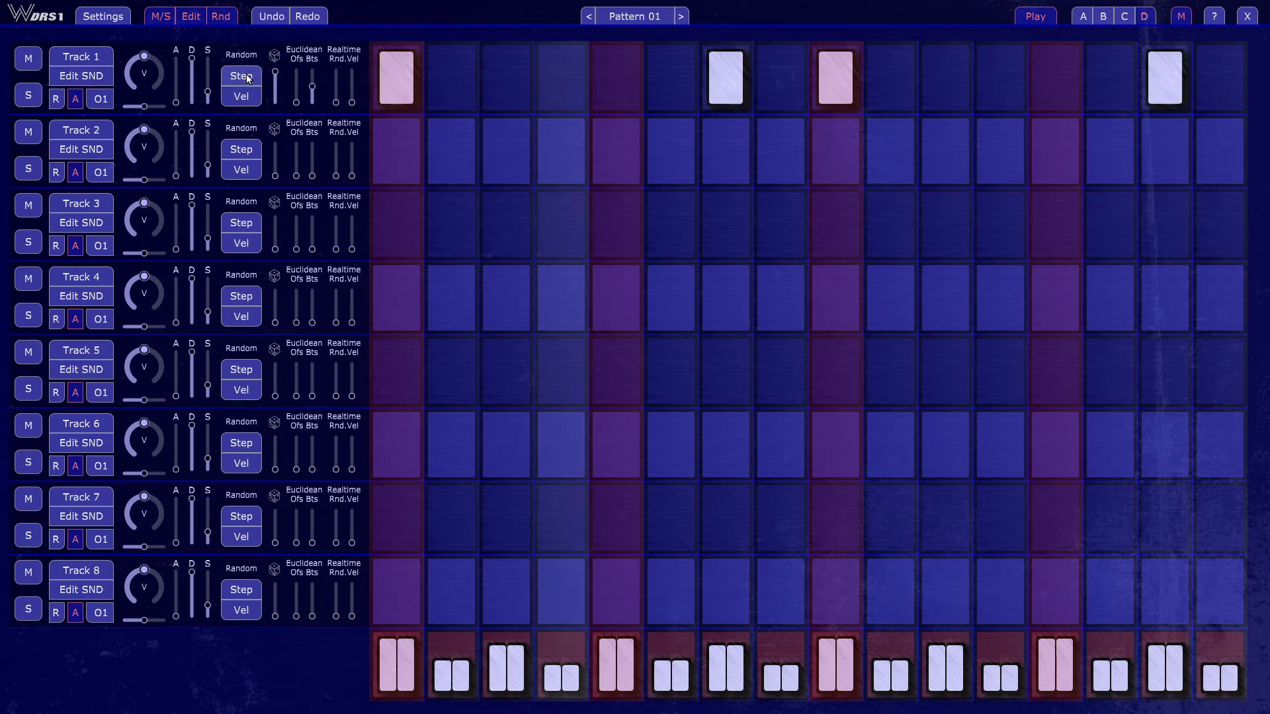
pyautogui.click(247, 77)
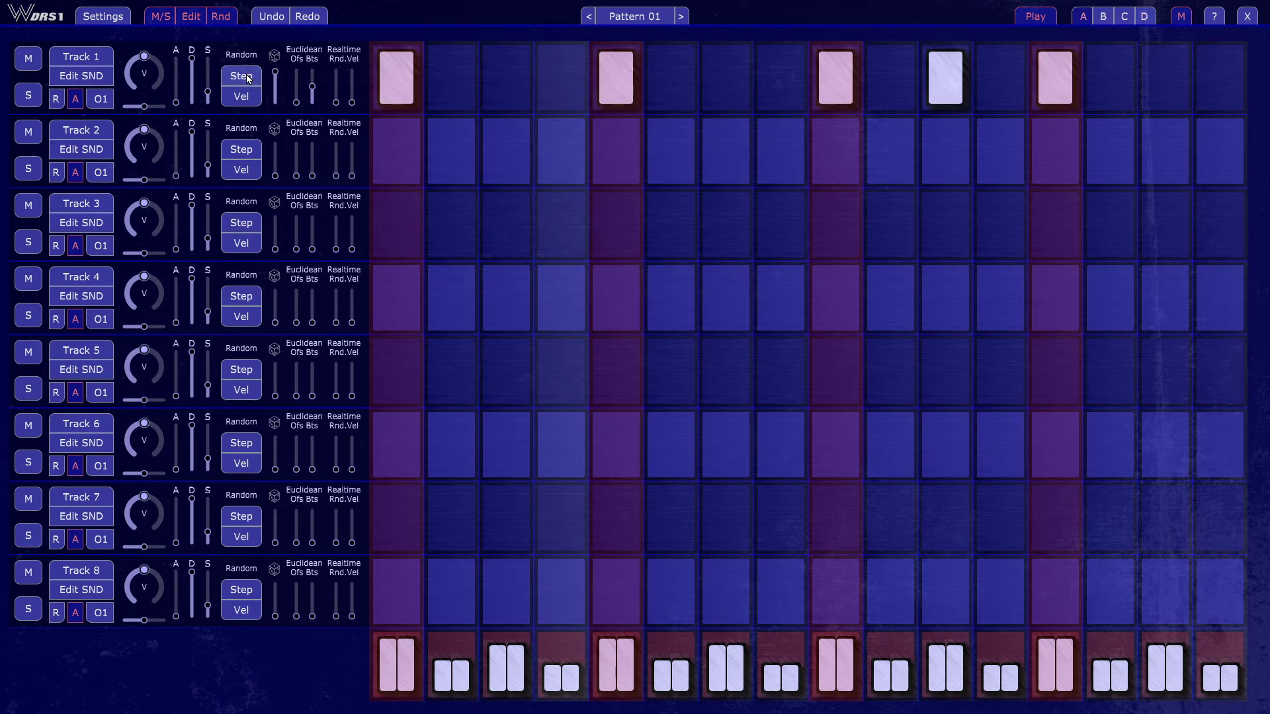
pyautogui.click(247, 77)
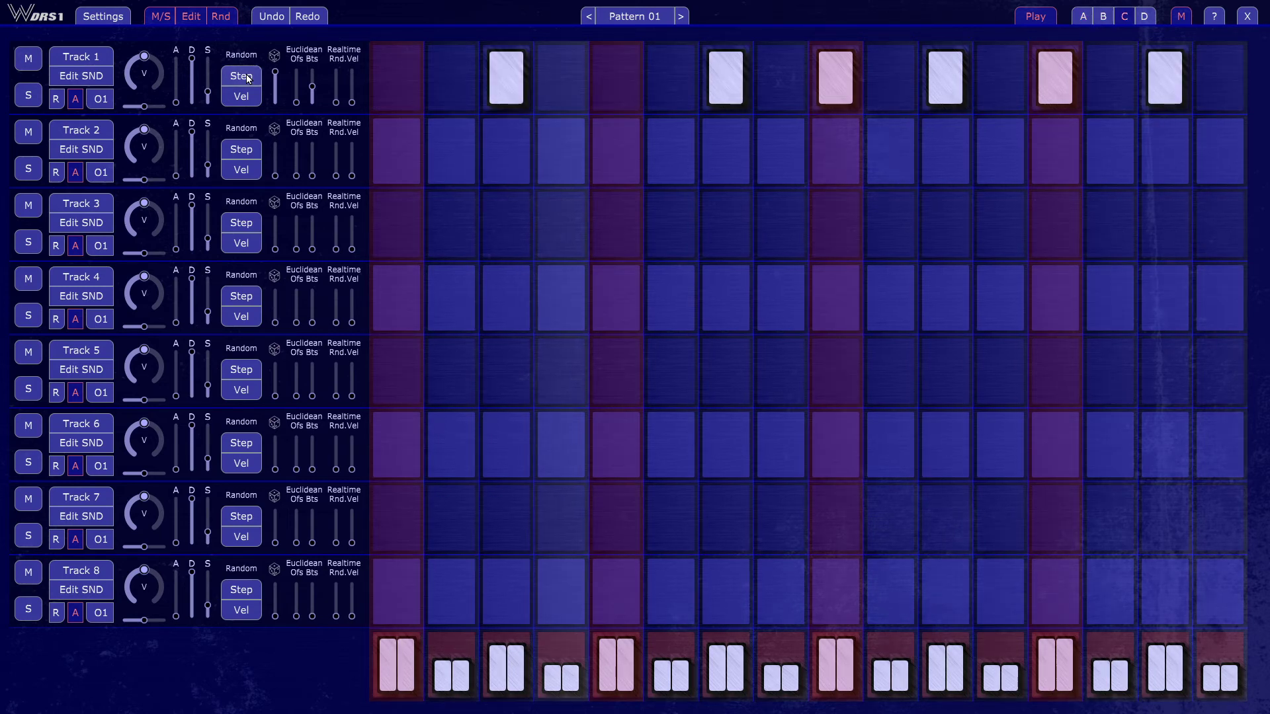
# Offset Track 1's Euclidean pattern by one step and randomize its steps repeatedly on the shifted positions
pyautogui.click(297, 104)
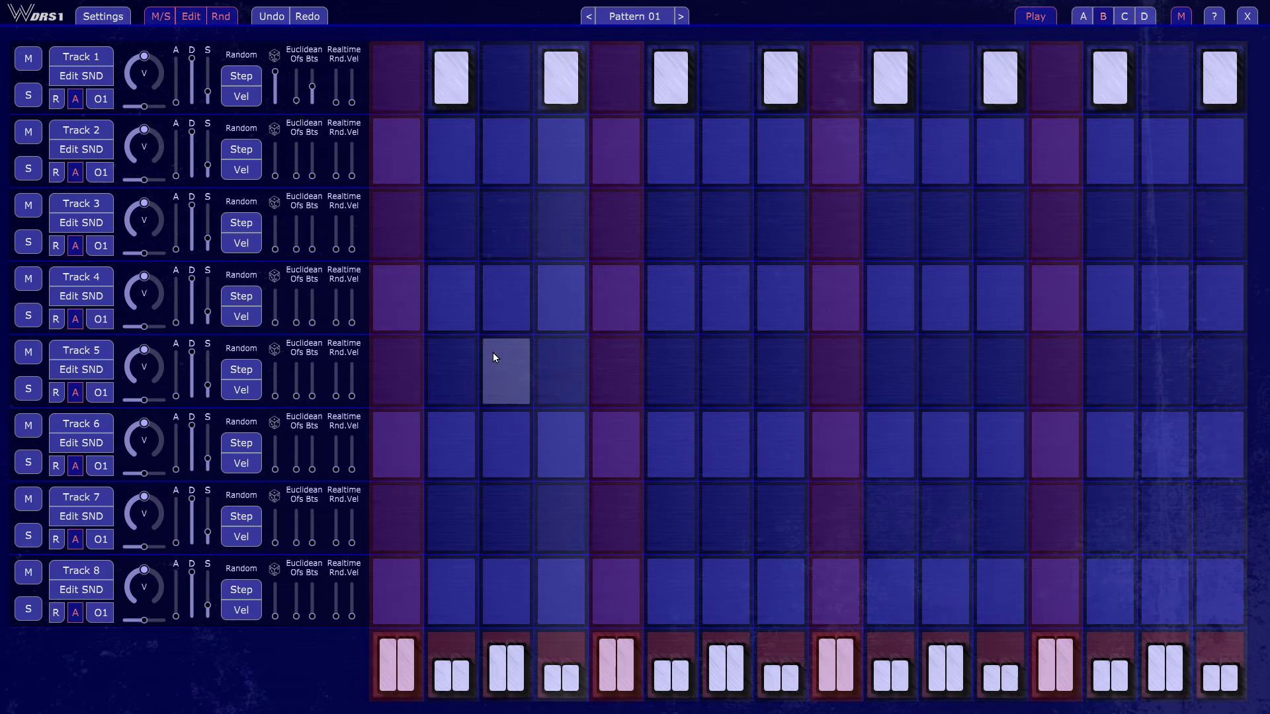
pyautogui.click(242, 77)
pyautogui.click(242, 77)
pyautogui.click(243, 77)
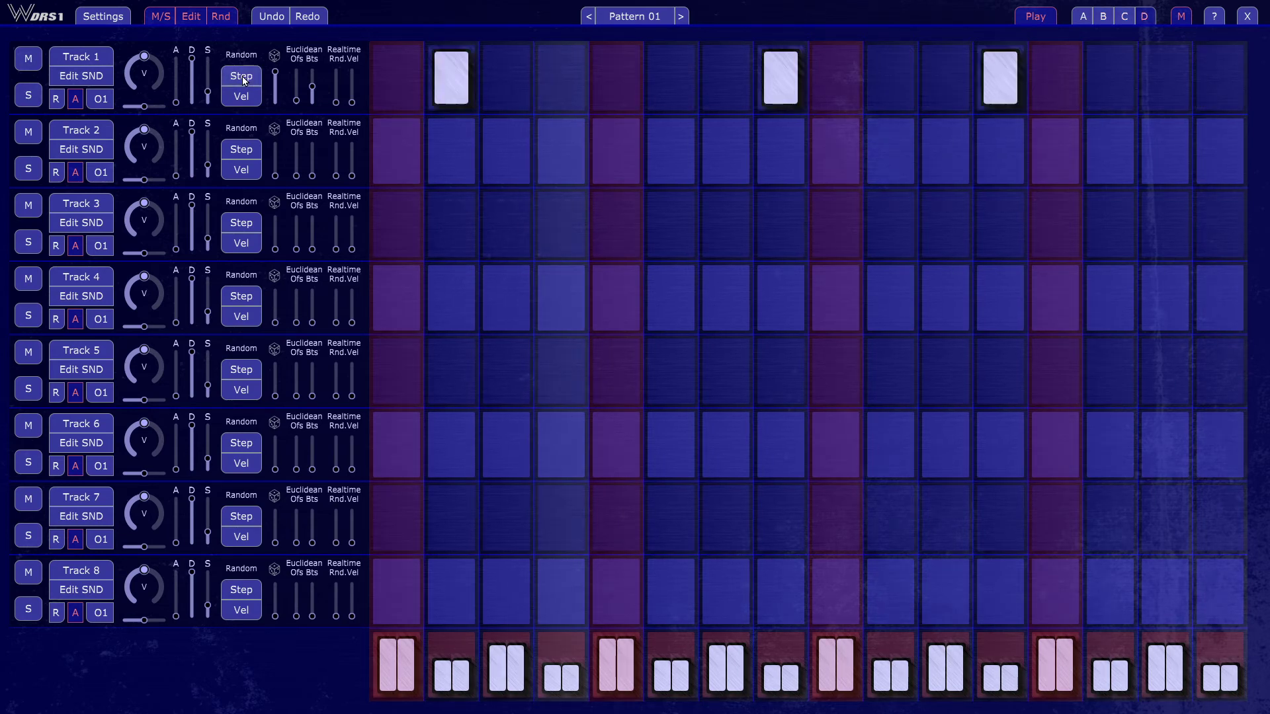
pyautogui.click(242, 78)
pyautogui.click(243, 77)
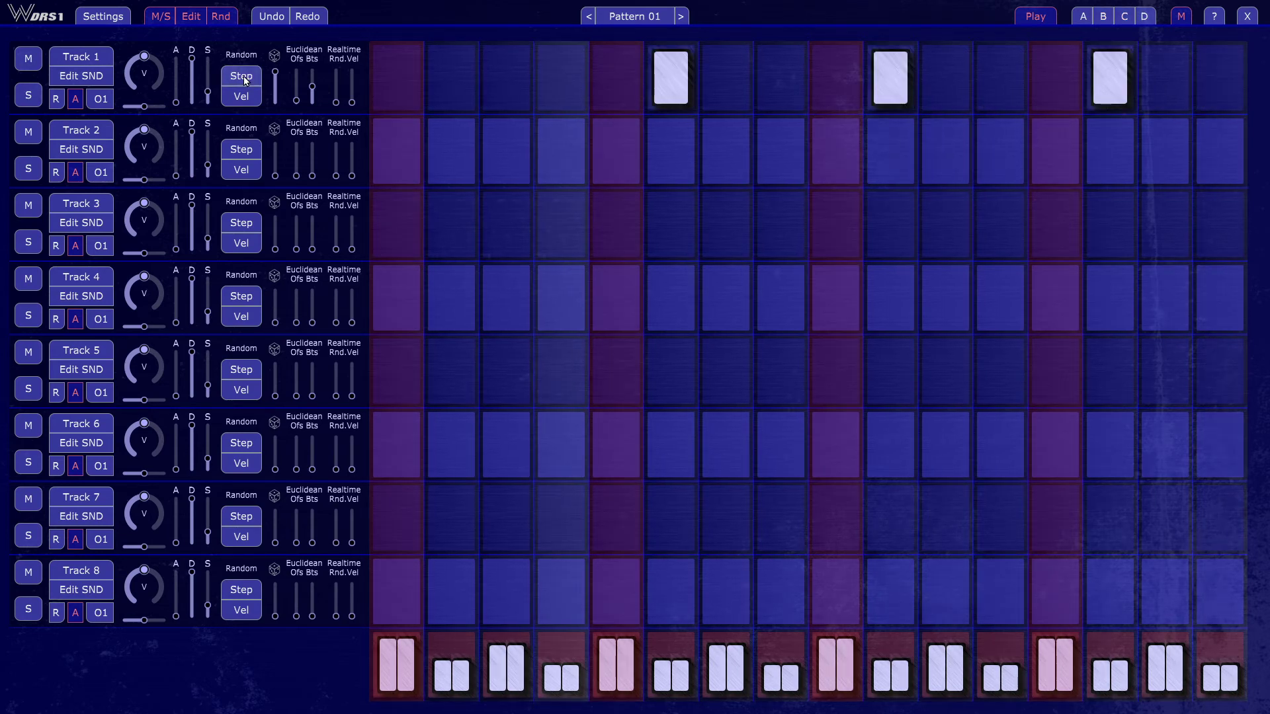
pyautogui.click(242, 77)
pyautogui.click(243, 77)
pyautogui.click(242, 78)
pyautogui.click(242, 77)
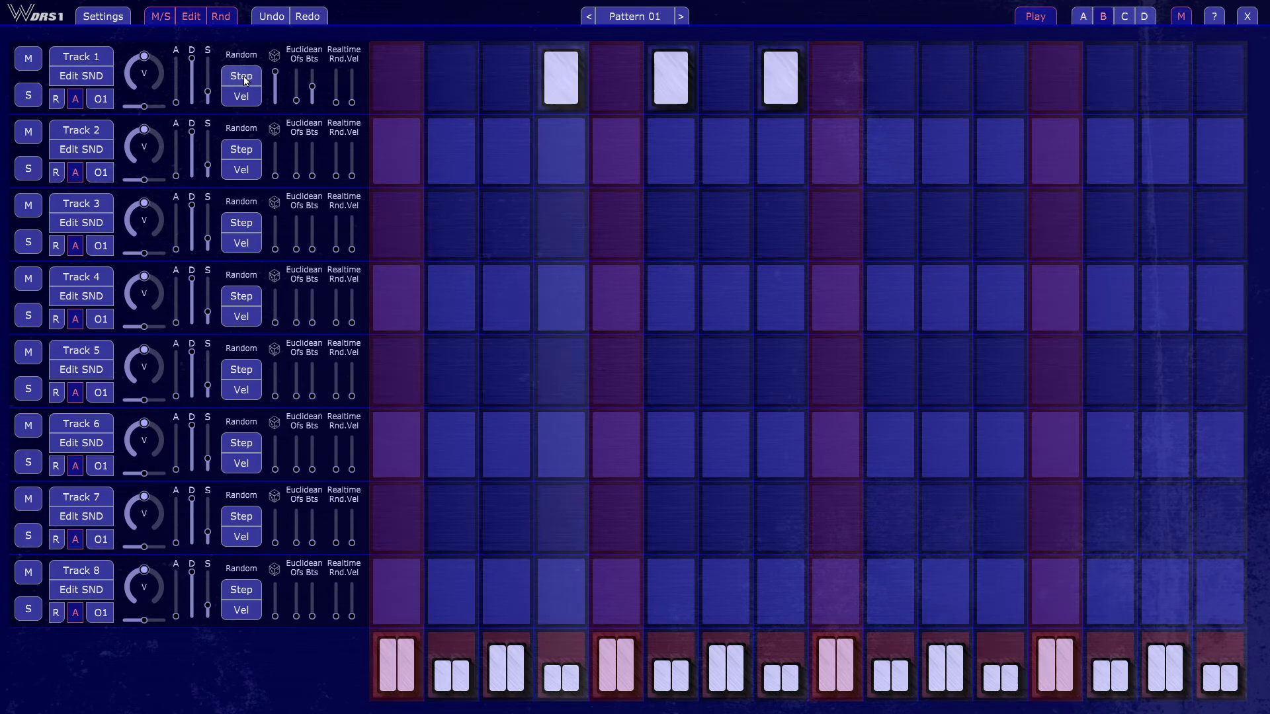
pyautogui.click(243, 78)
pyautogui.click(242, 77)
pyautogui.click(243, 77)
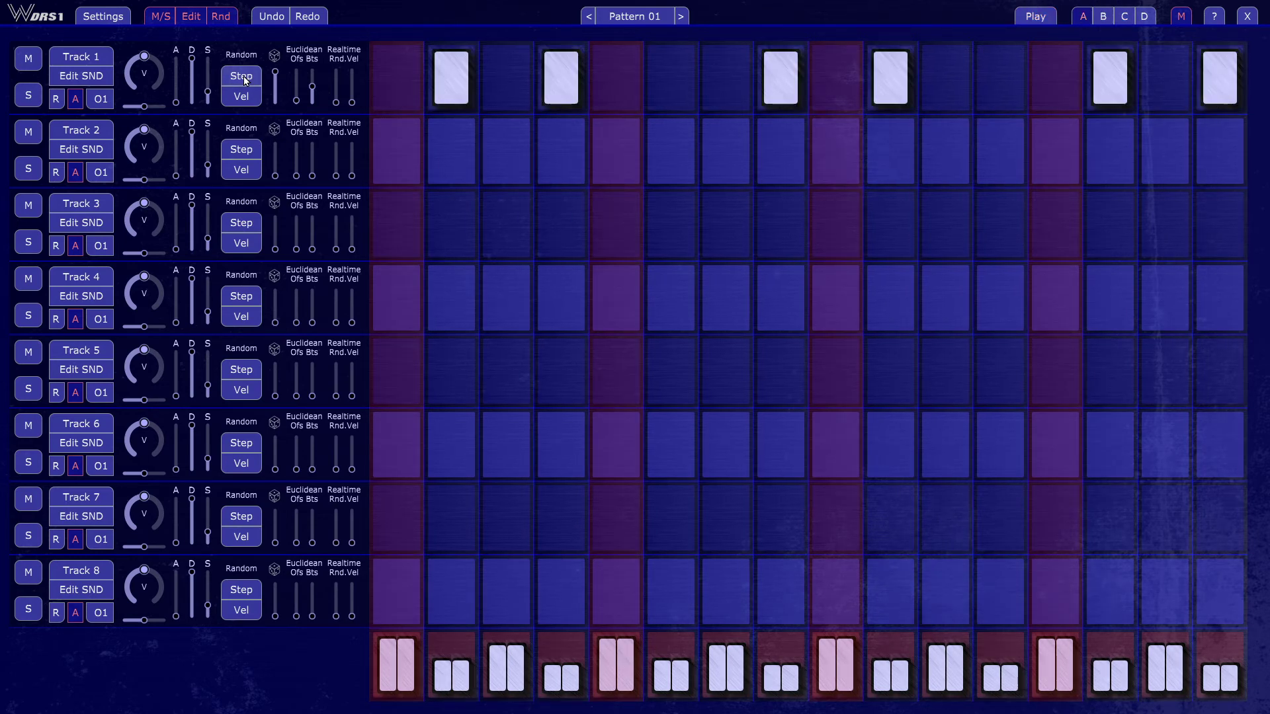
pyautogui.click(243, 77)
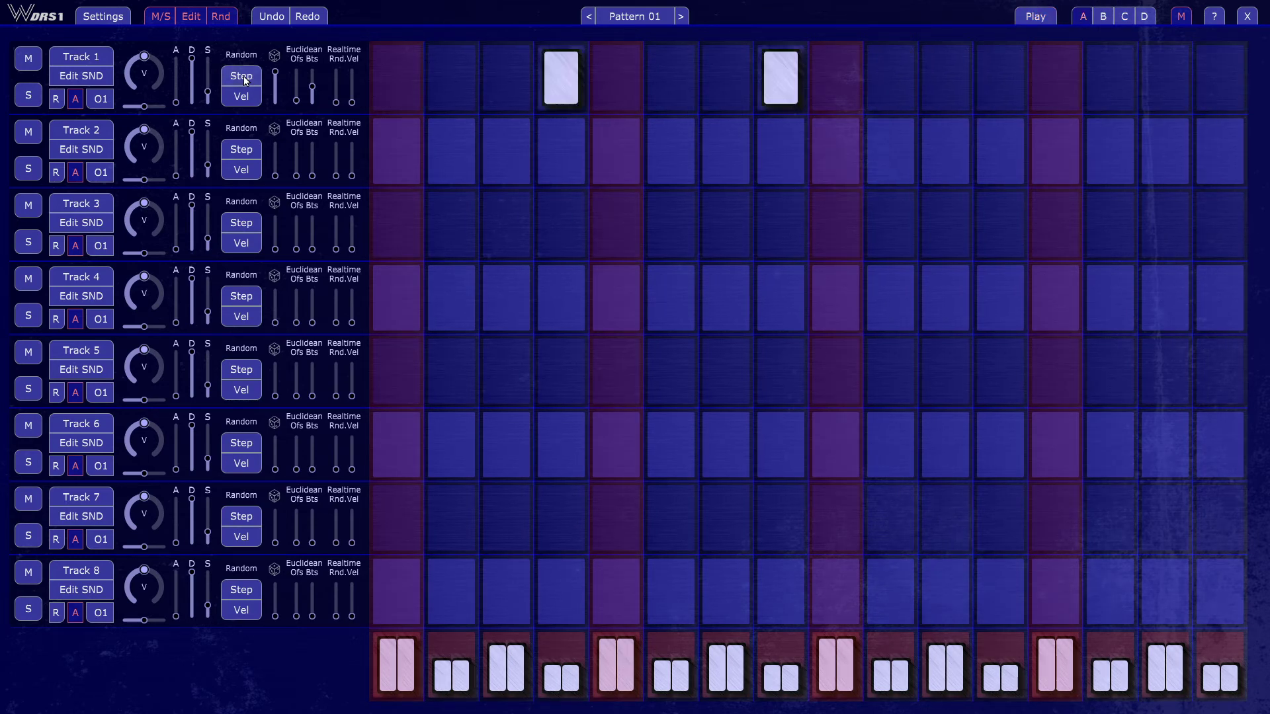
pyautogui.click(242, 77)
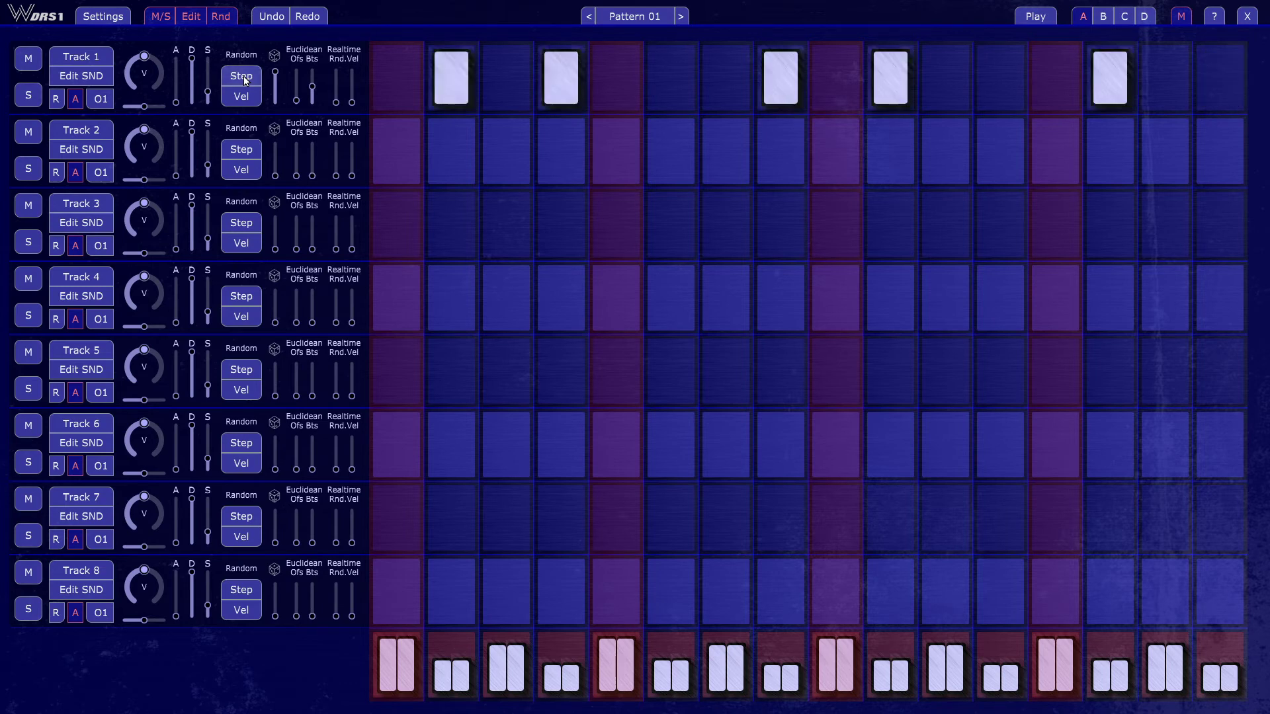
pyautogui.click(243, 77)
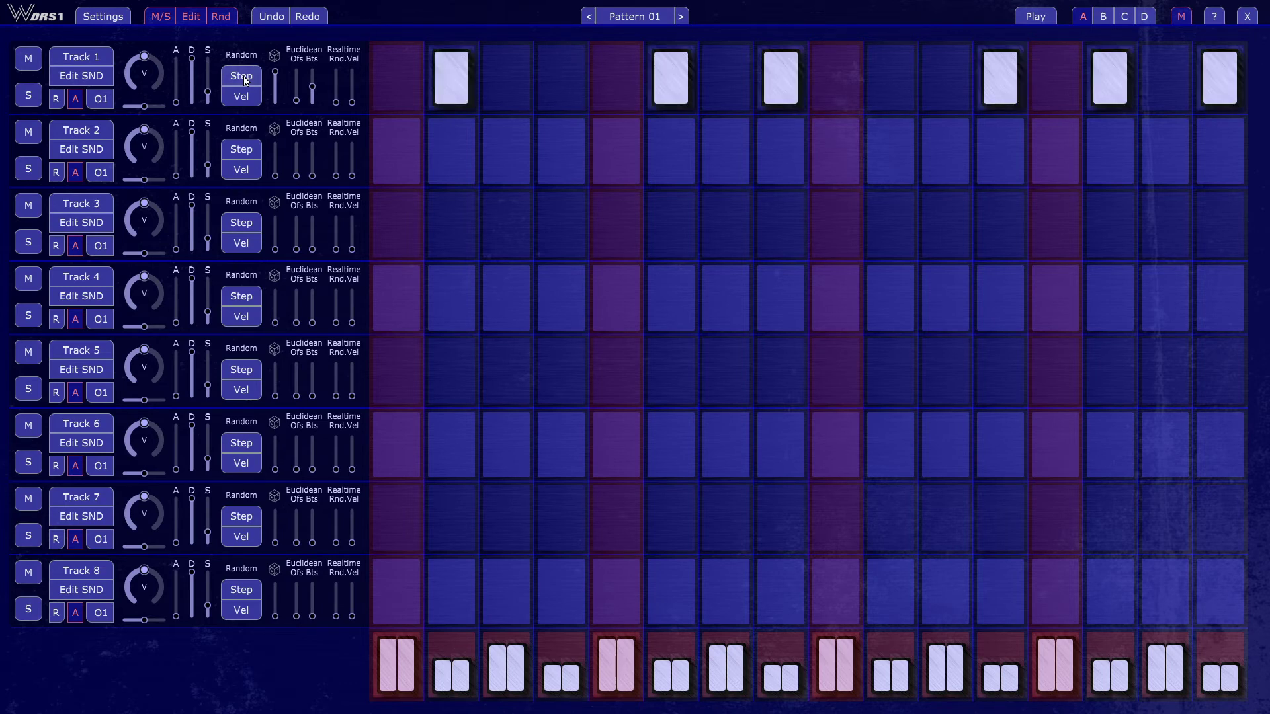
# Reset Track 1's Euclidean beats and dice amount to zero and fill all 16 of its steps
pyautogui.moveTo(308, 92); pyautogui.dragTo(317, 115)
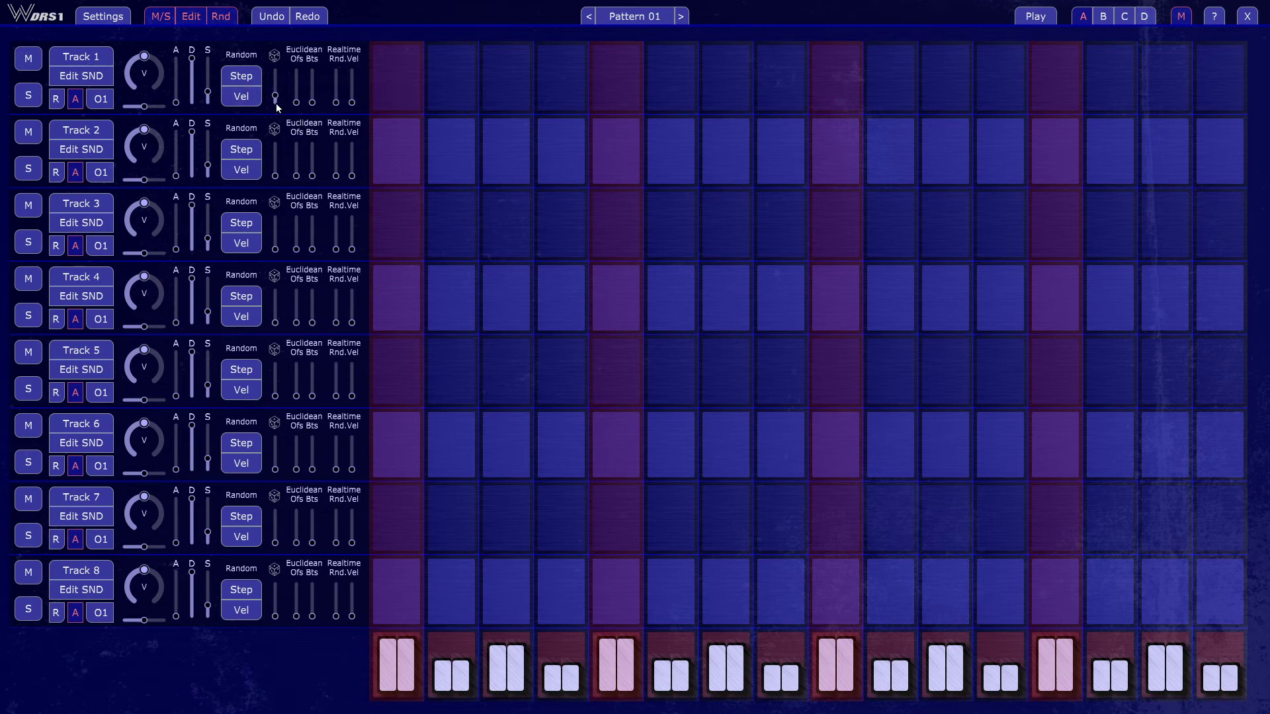
pyautogui.doubleClick(398, 88)
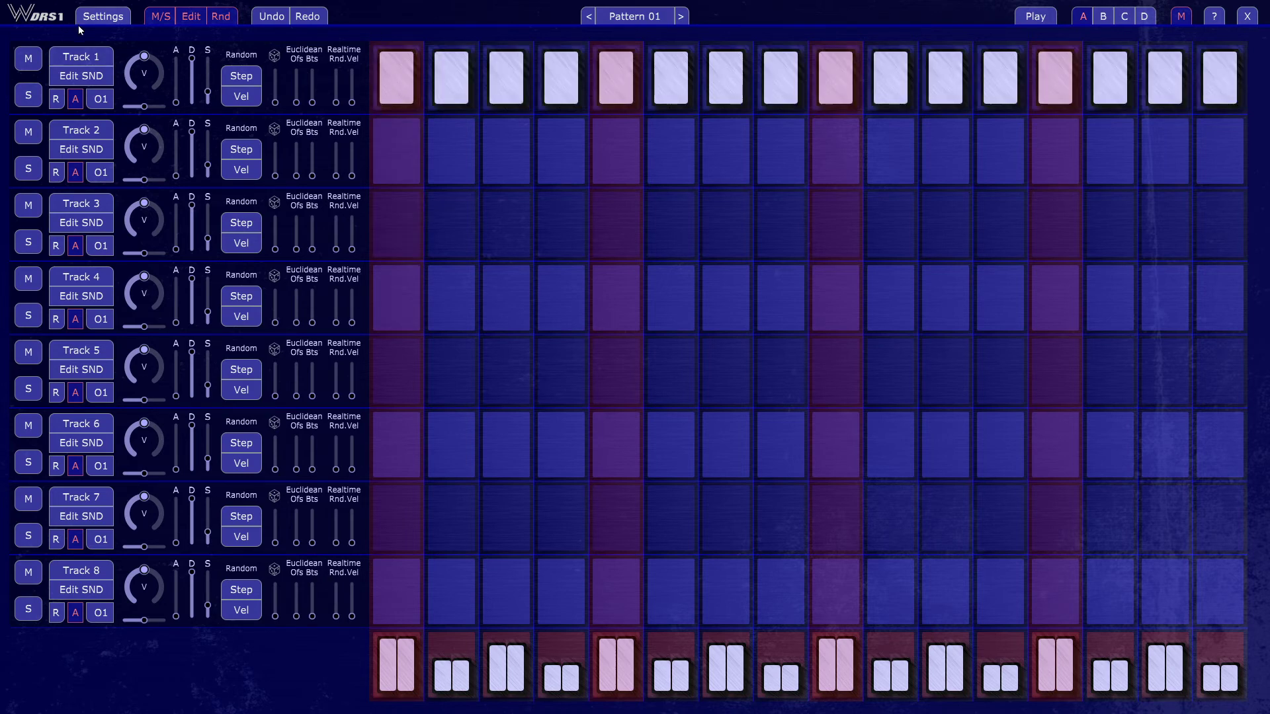
# Open the help in the global settings and highlight Track 01's Sounds Looped entry in the MIDI CC list
pyautogui.click(106, 19)
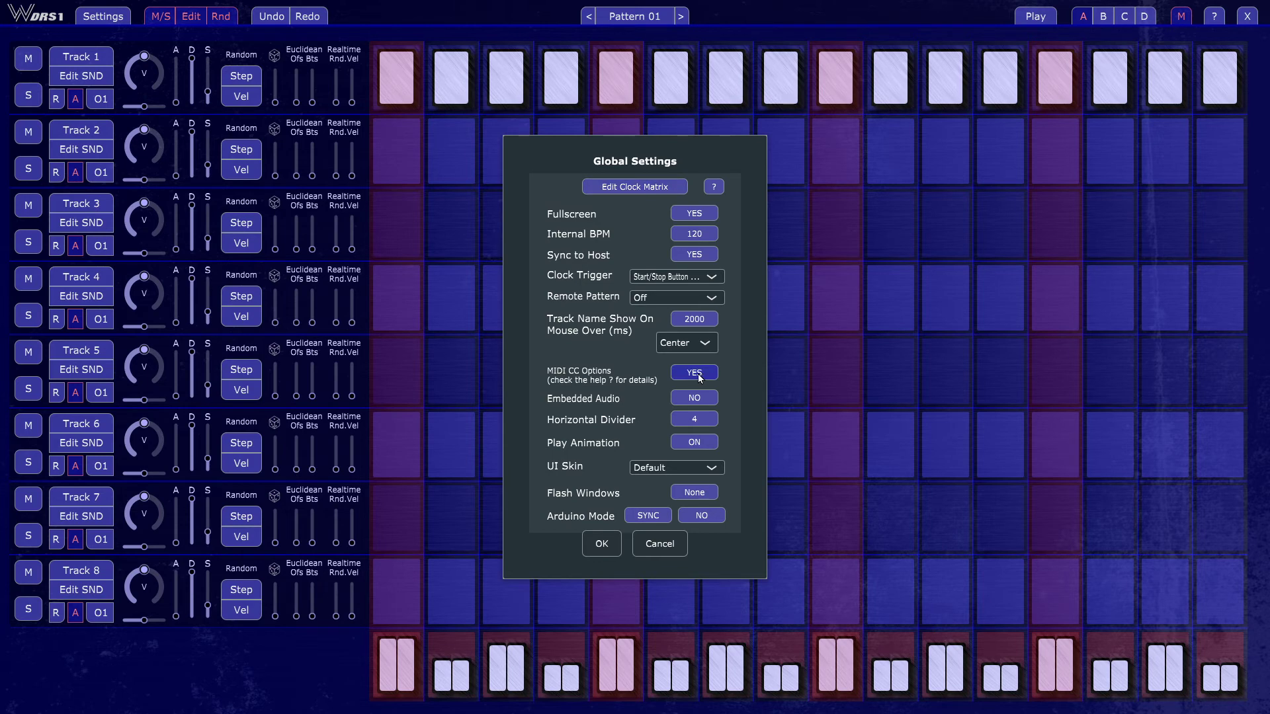
pyautogui.click(713, 187)
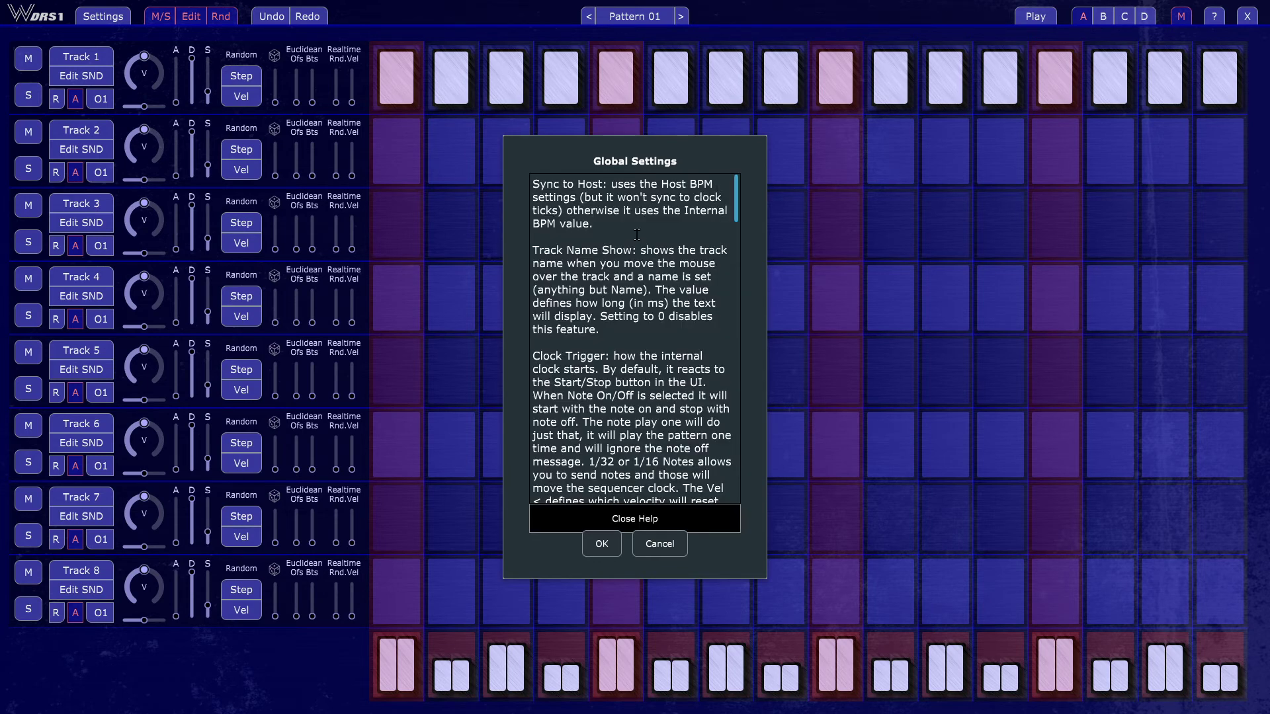
pyautogui.scroll(-15, 656, 272)
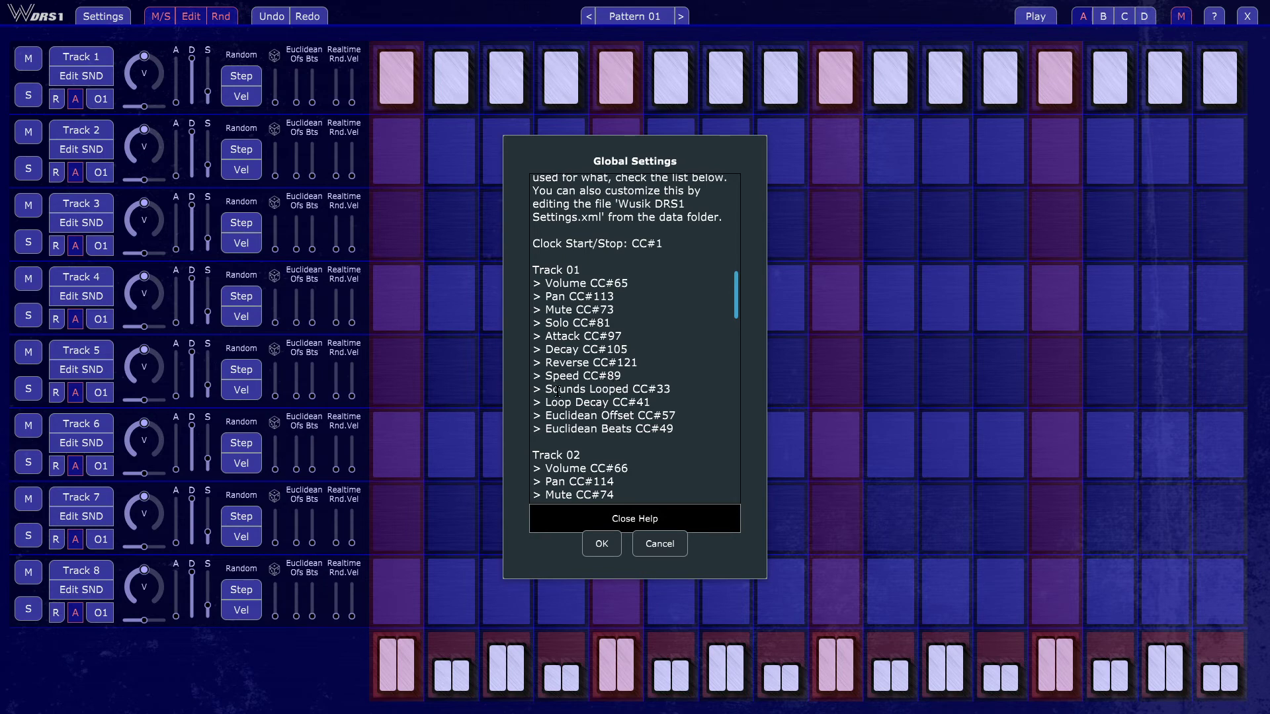
pyautogui.moveTo(558, 389); pyautogui.dragTo(530, 388)
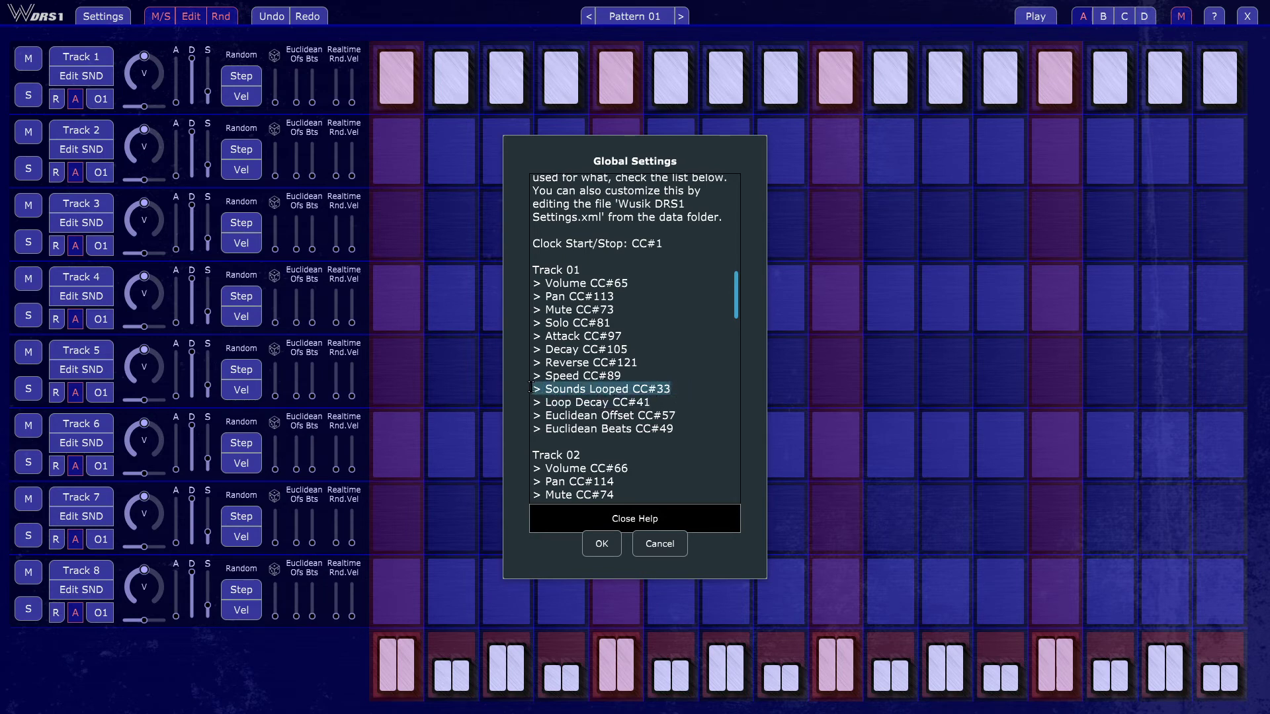
# Highlight Track 01's Loop Decay entry, followed by its Euclidean Offset and Euclidean Beats entries, in the MIDI CC help list
pyautogui.click(683, 388)
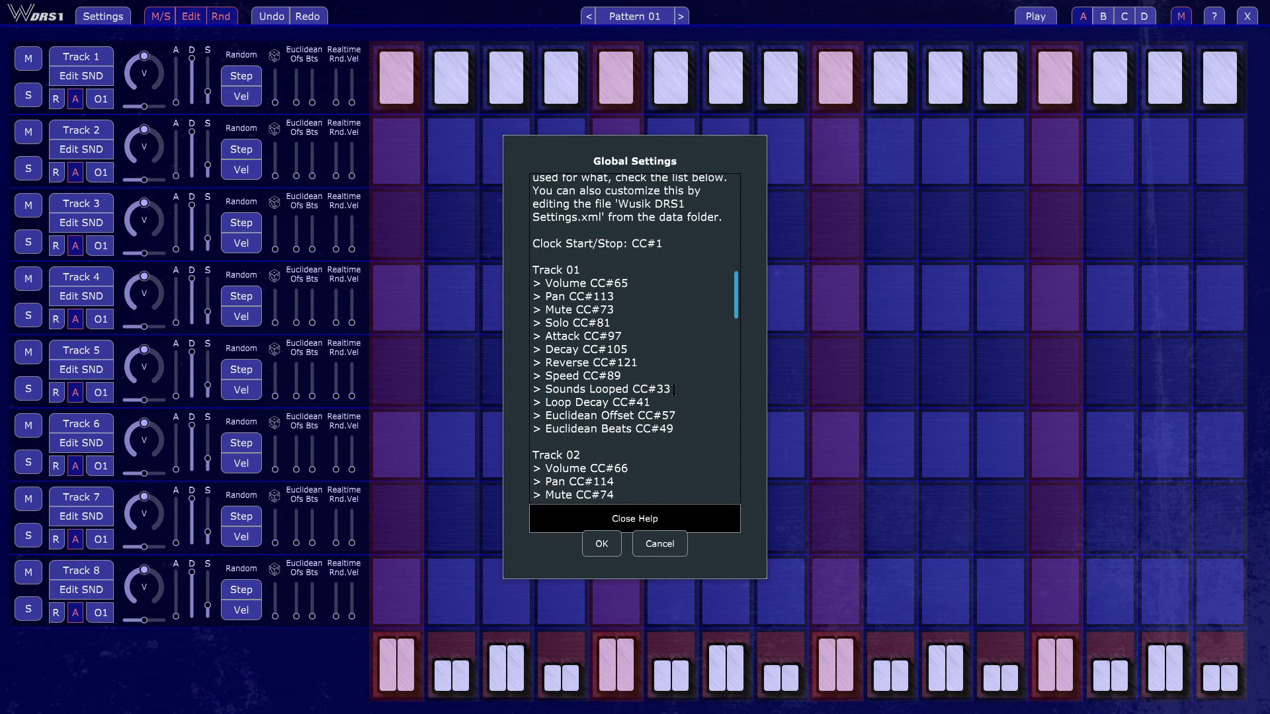
pyautogui.moveTo(650, 403); pyautogui.dragTo(590, 404)
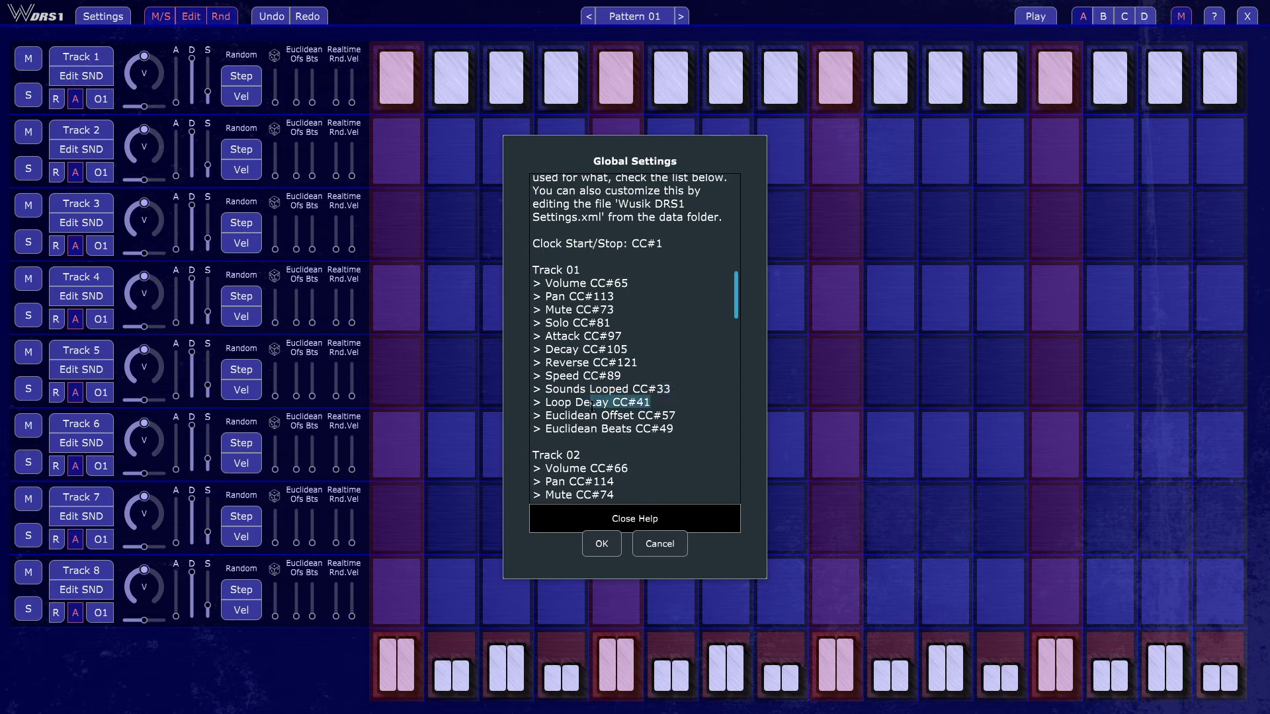
pyautogui.click(665, 398)
pyautogui.moveTo(686, 430); pyautogui.dragTo(528, 418)
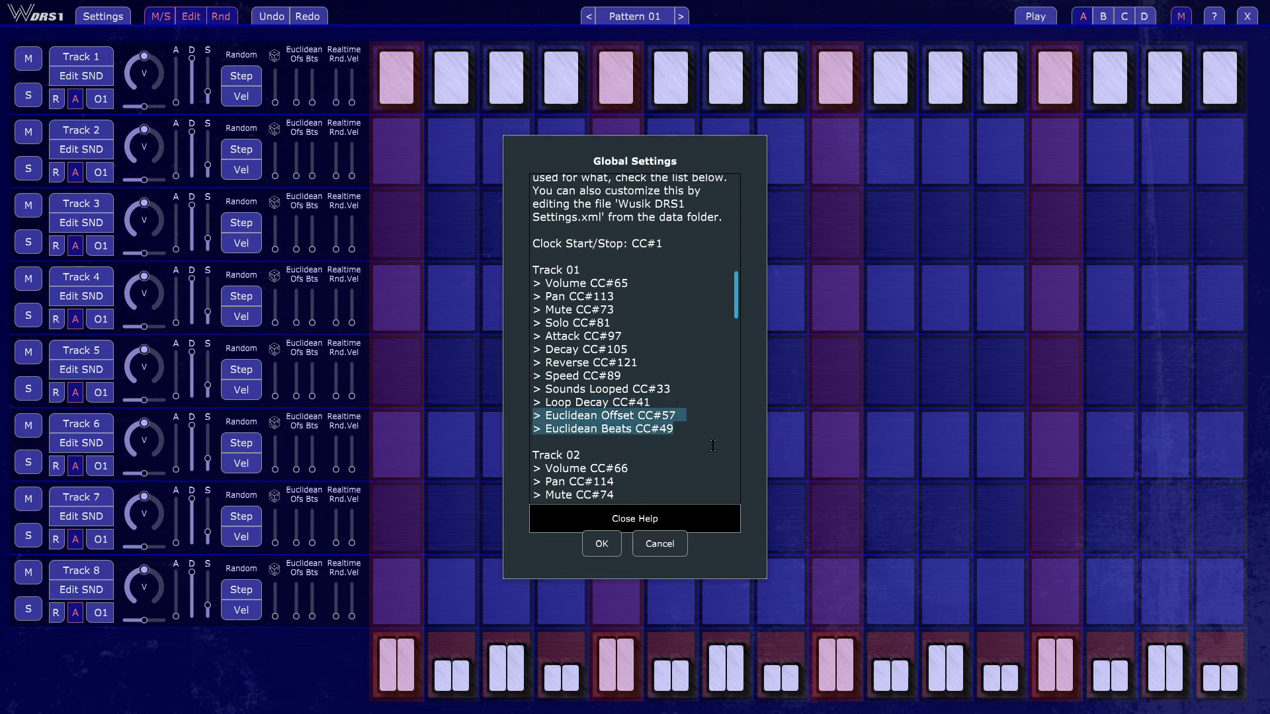
pyautogui.click(698, 413)
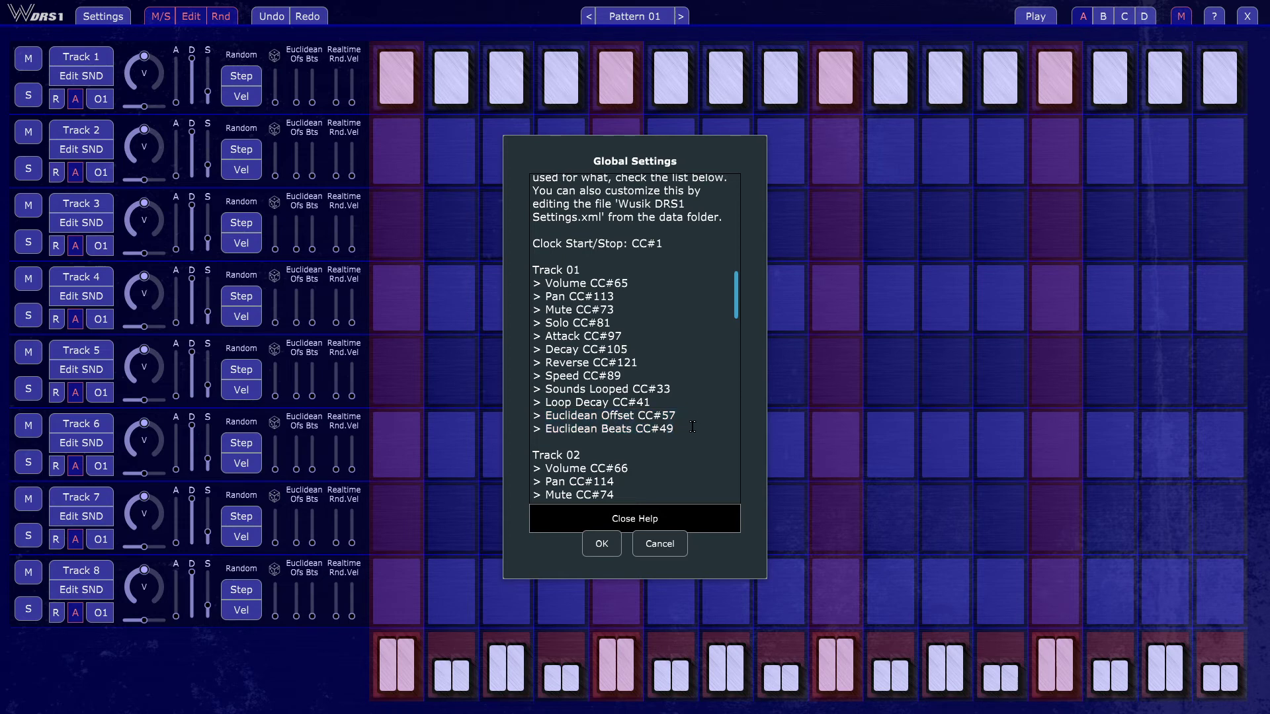
# Review the other tracks' MIDI CC assignments and highlight Track 01's Attack, Decay, Reverse and Speed entries
pyautogui.tripleClick(587, 264)
pyautogui.scroll(-3, 664, 351)
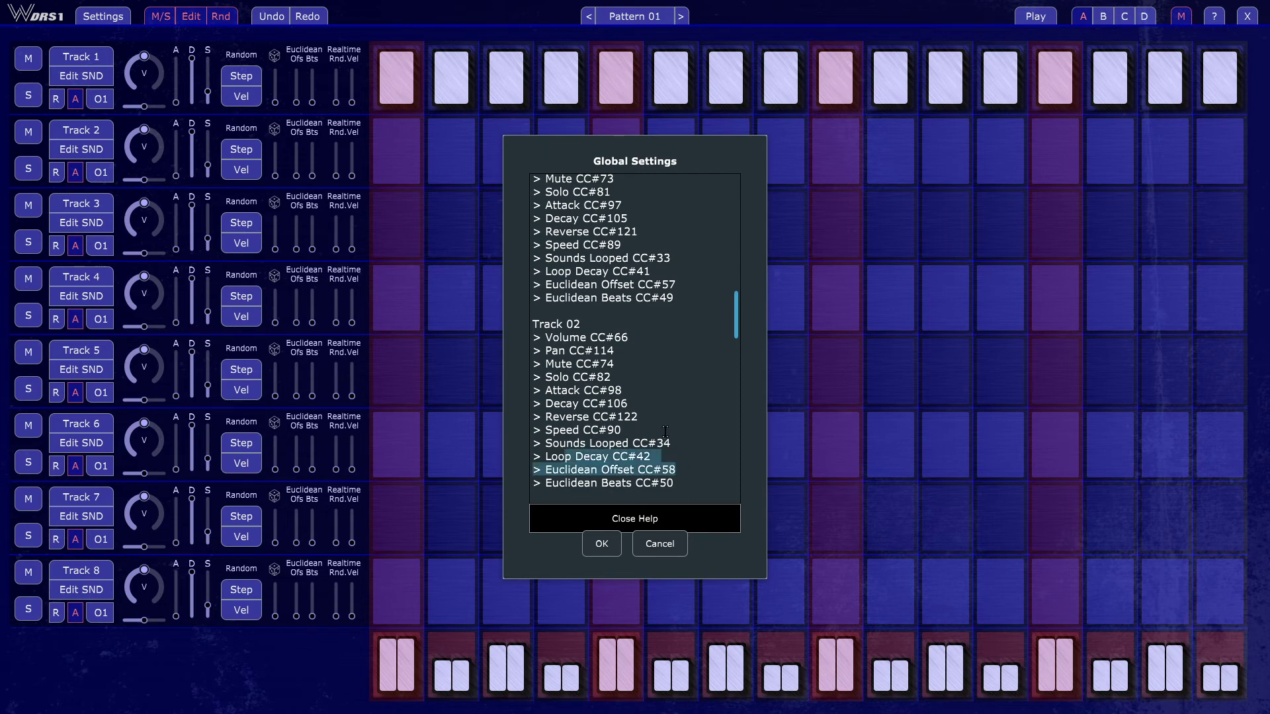
pyautogui.scroll(-5, 685, 436)
pyautogui.scroll(-15, 682, 412)
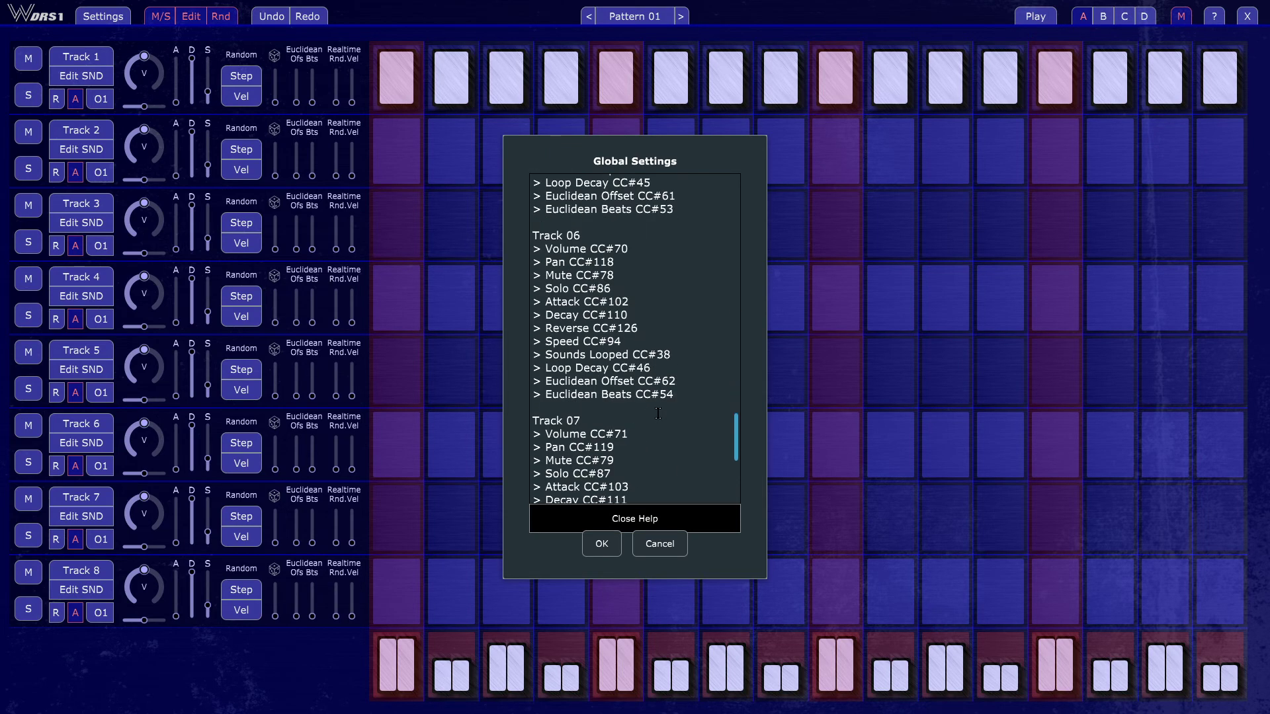
pyautogui.scroll(20, 646, 414)
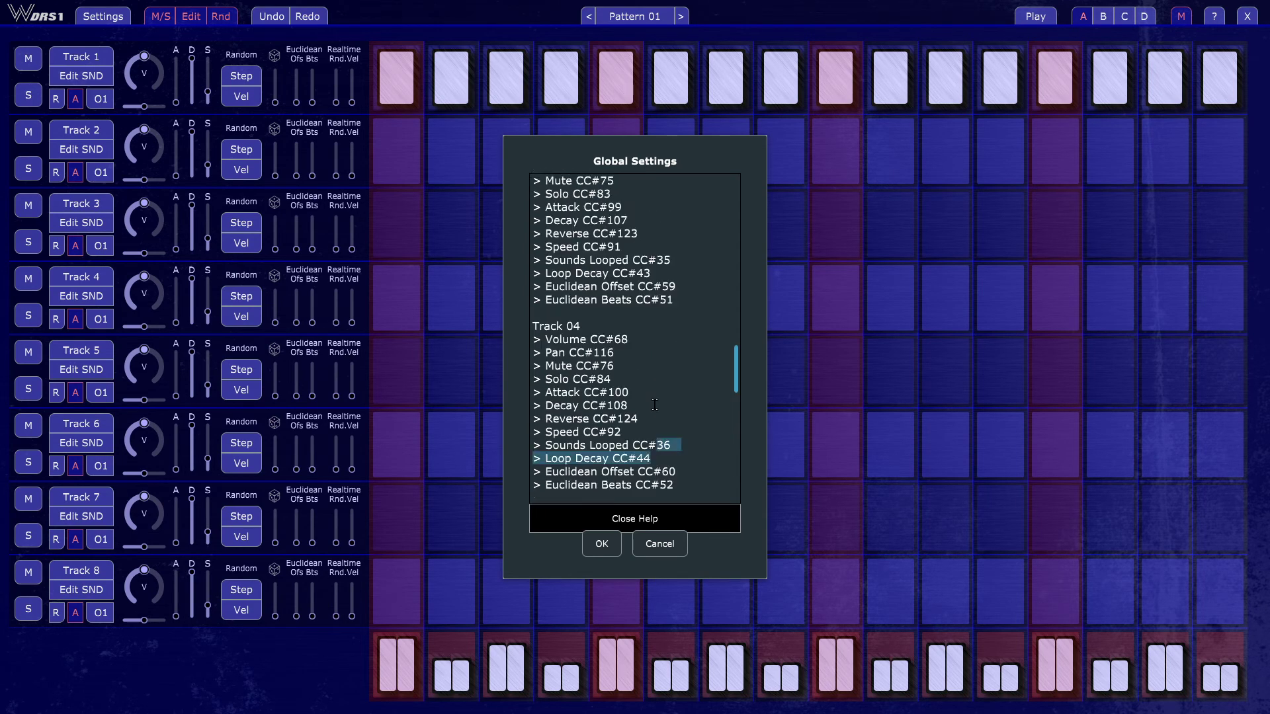
pyautogui.scroll(5, 655, 388)
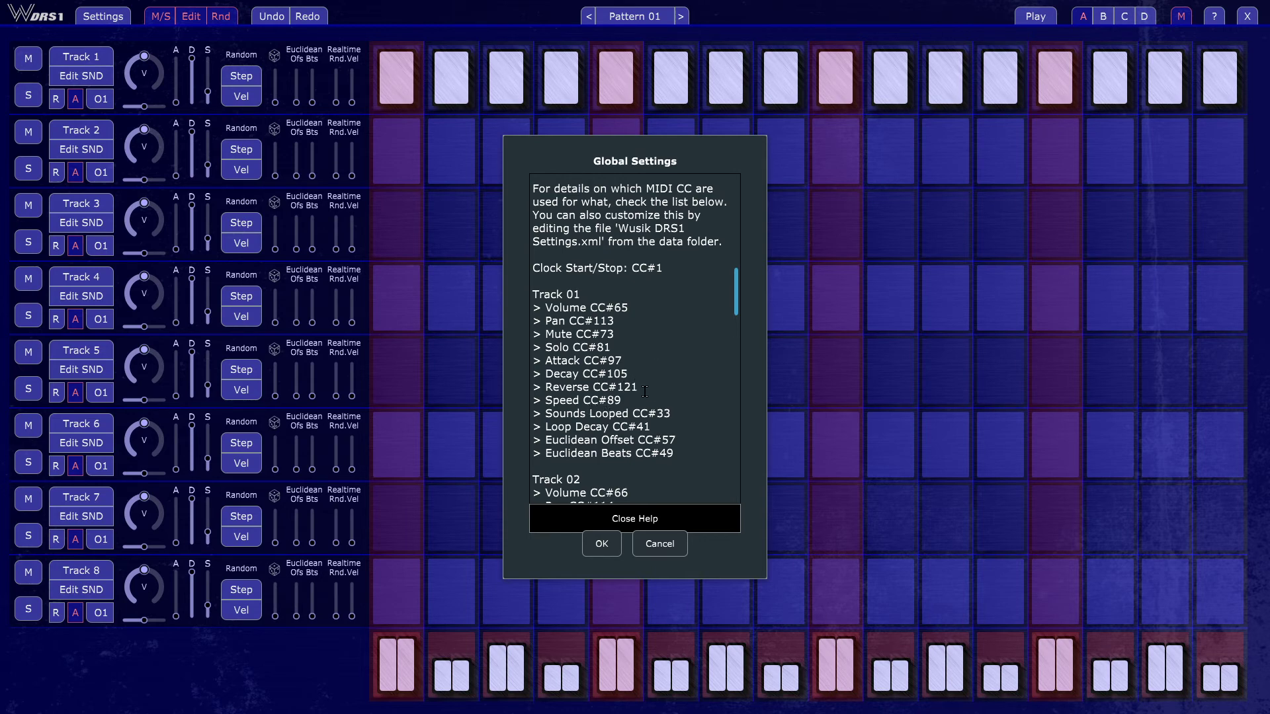
pyautogui.moveTo(642, 393); pyautogui.dragTo(518, 359)
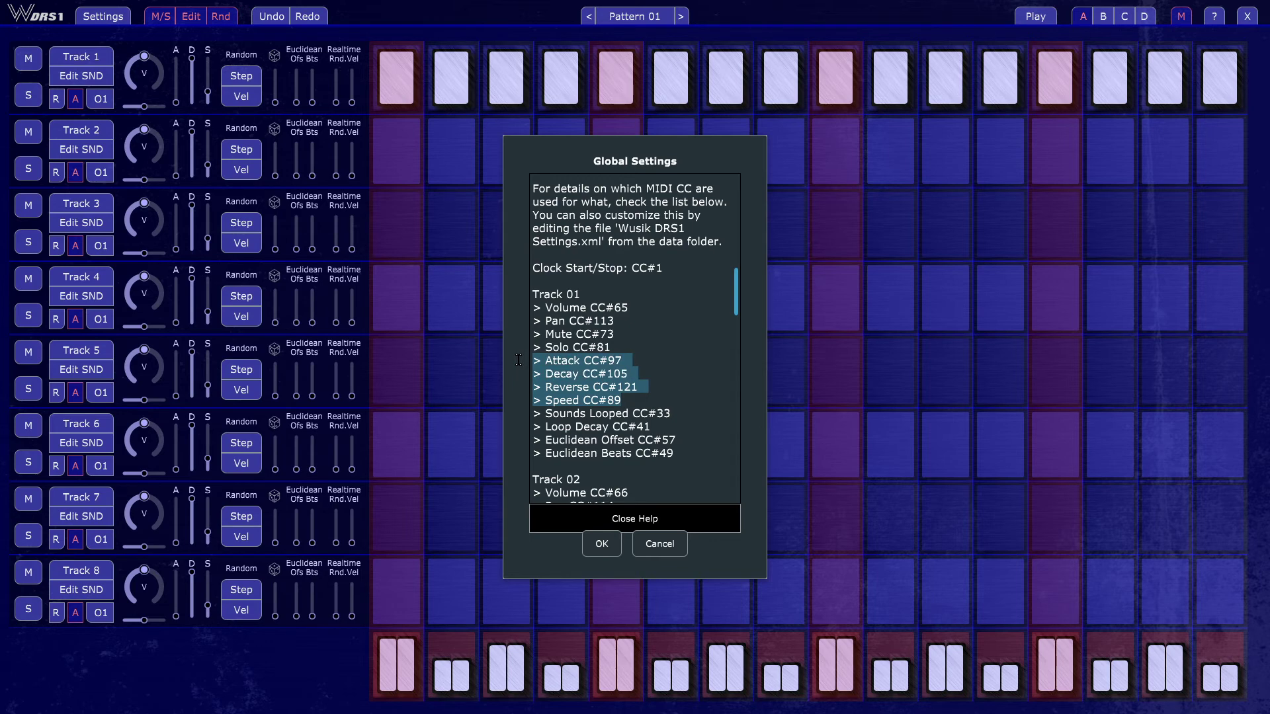
pyautogui.click(654, 364)
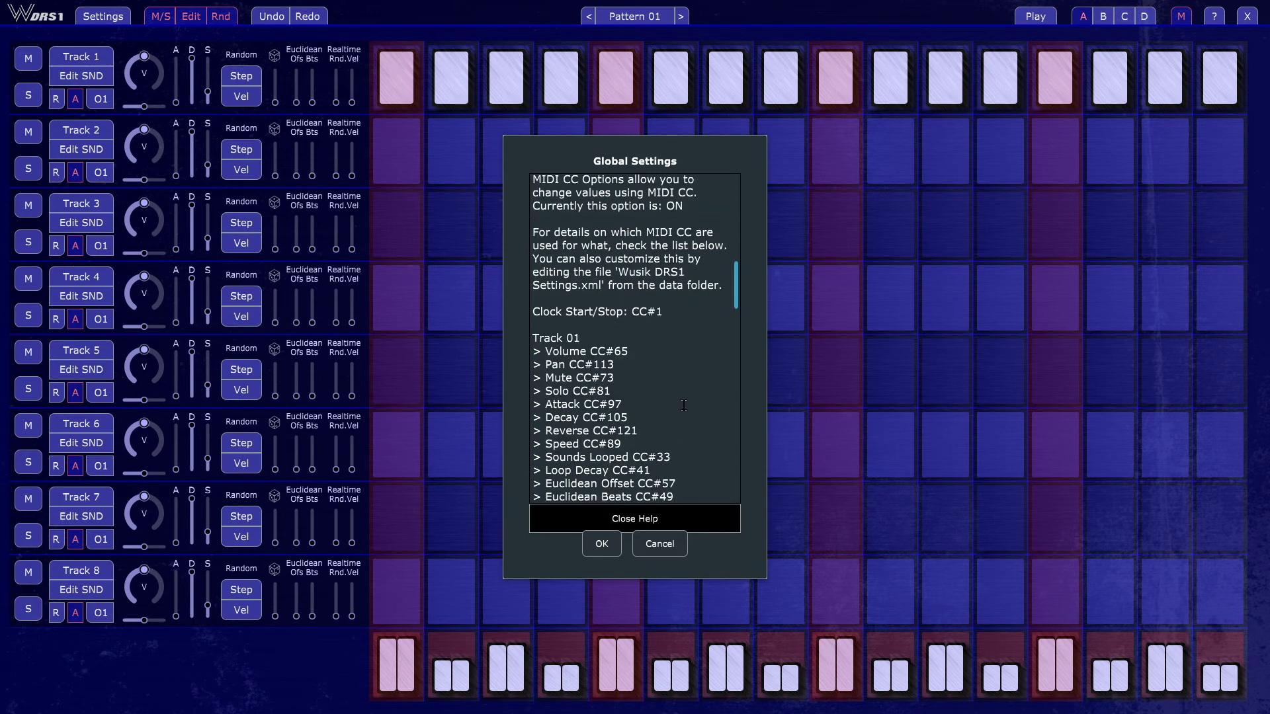
# Highlight the file name 'Wusik DRS1 Settings.xml' in the MIDI CC help text, review the surrounding help, and close it
pyautogui.scroll(1, 681, 405)
pyautogui.moveTo(618, 271); pyautogui.dragTo(597, 287)
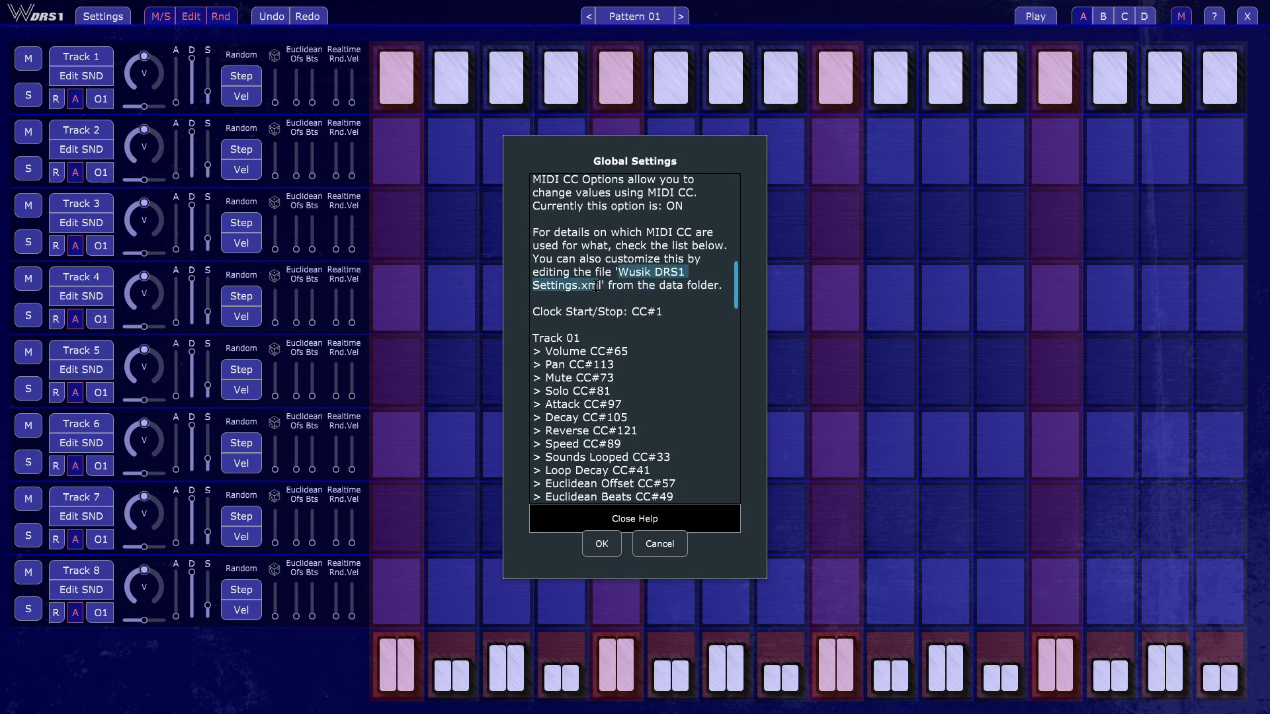
pyautogui.moveTo(596, 286); pyautogui.dragTo(599, 286)
pyautogui.scroll(3, 677, 334)
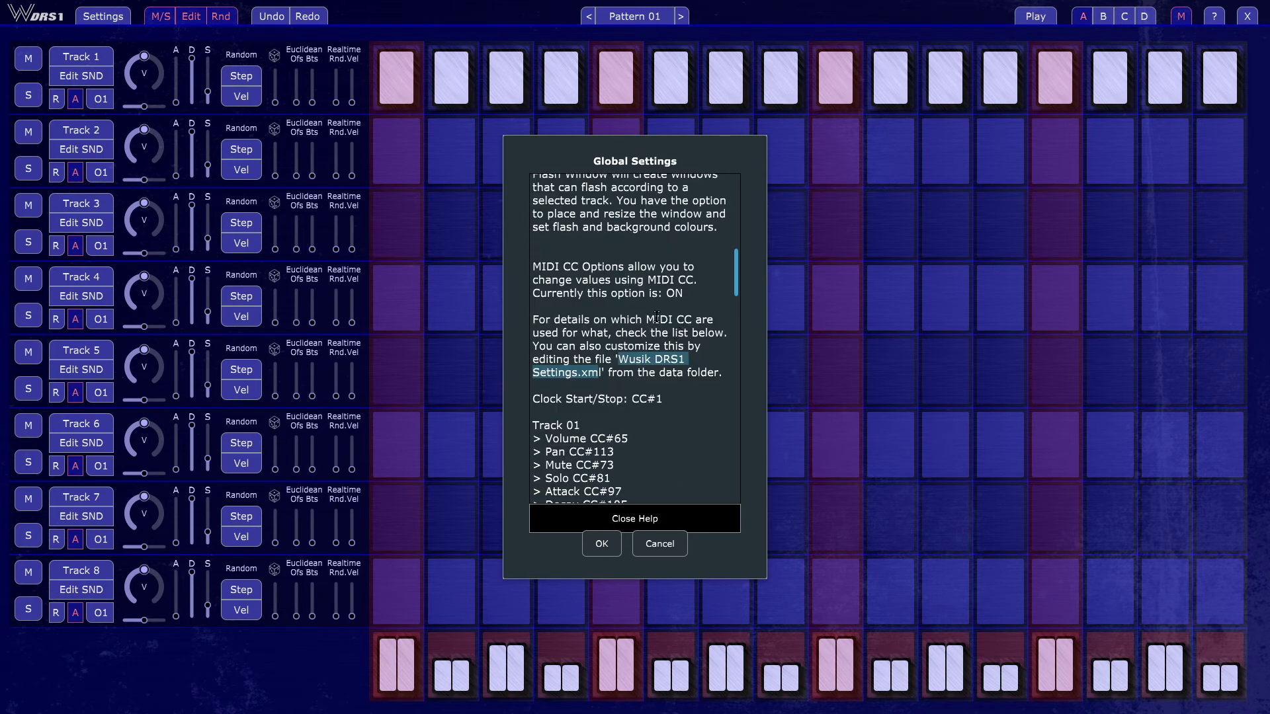
pyautogui.scroll(-1, 656, 316)
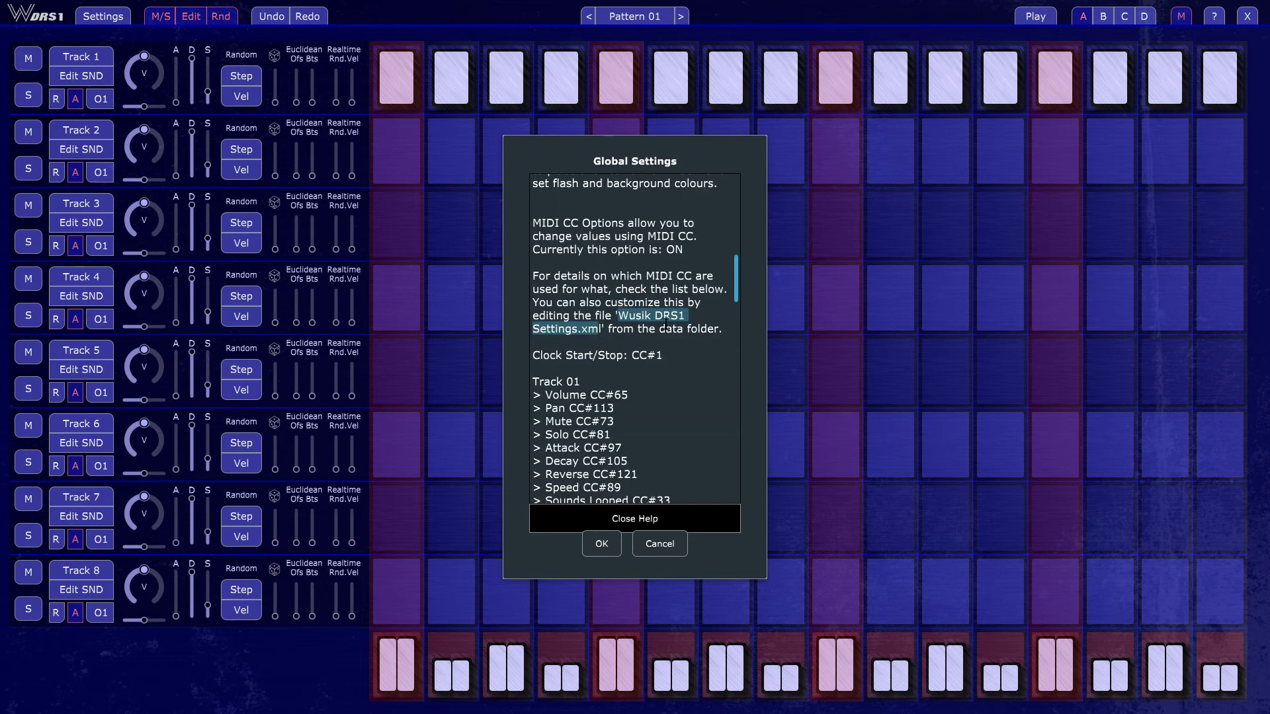
pyautogui.click(665, 322)
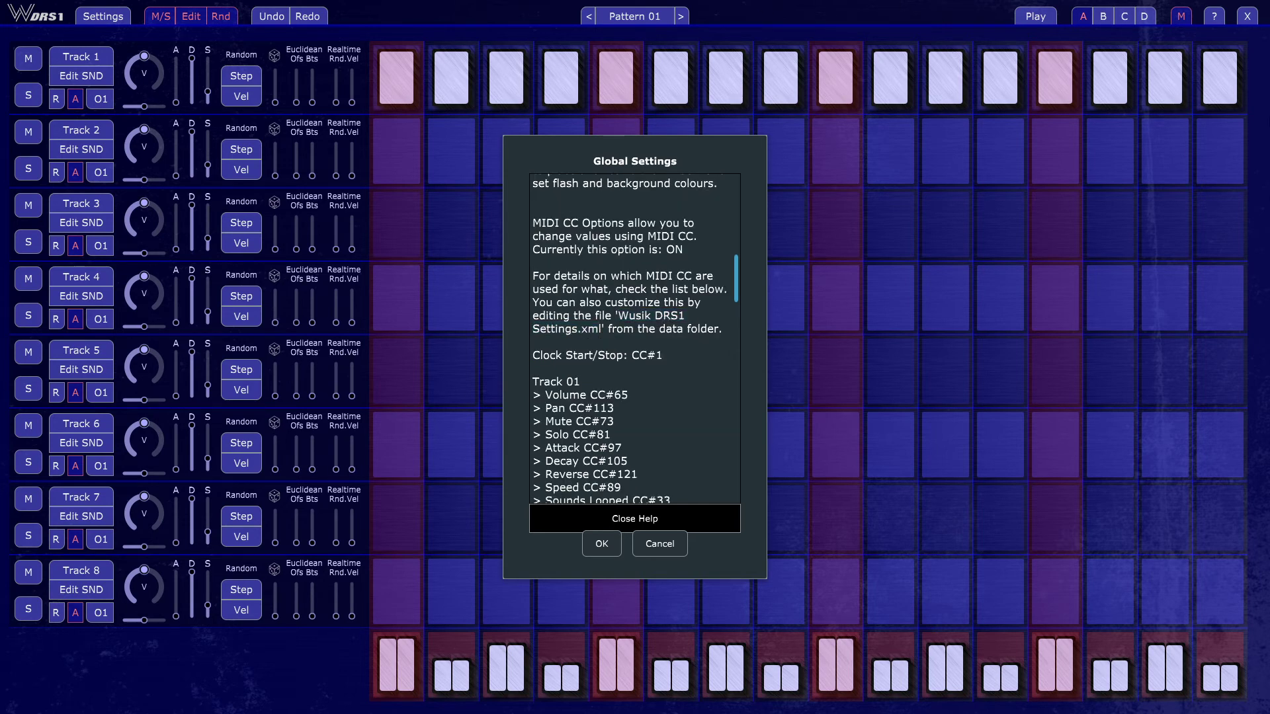
pyautogui.scroll(-2, 673, 290)
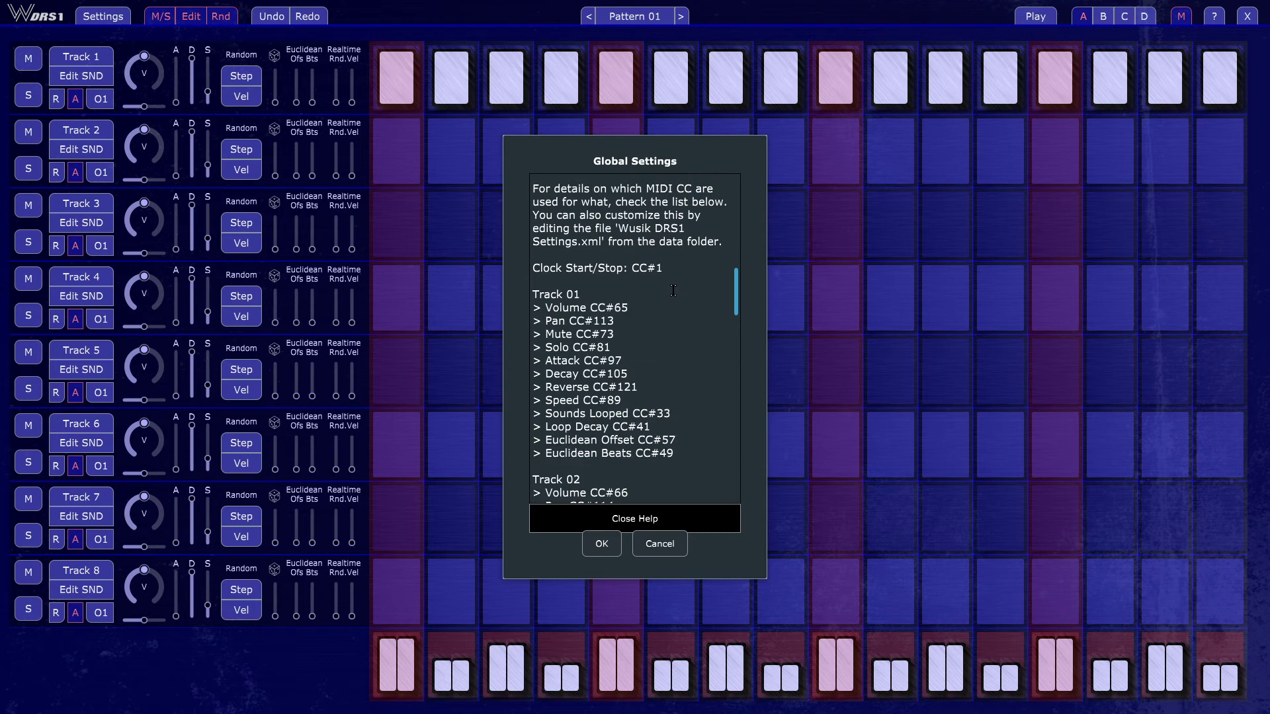
pyautogui.scroll(15, 678, 310)
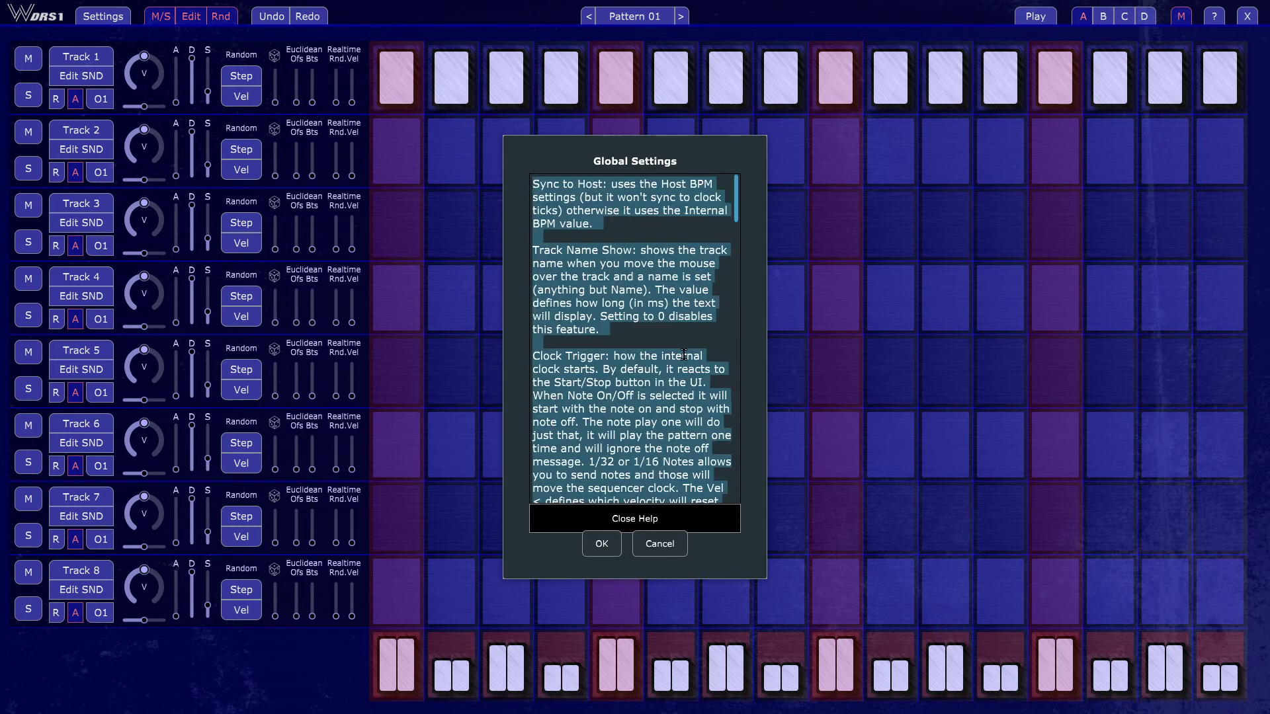
pyautogui.click(672, 534)
# Add a new flash window from the global settings and confirm the settings
pyautogui.click(104, 18)
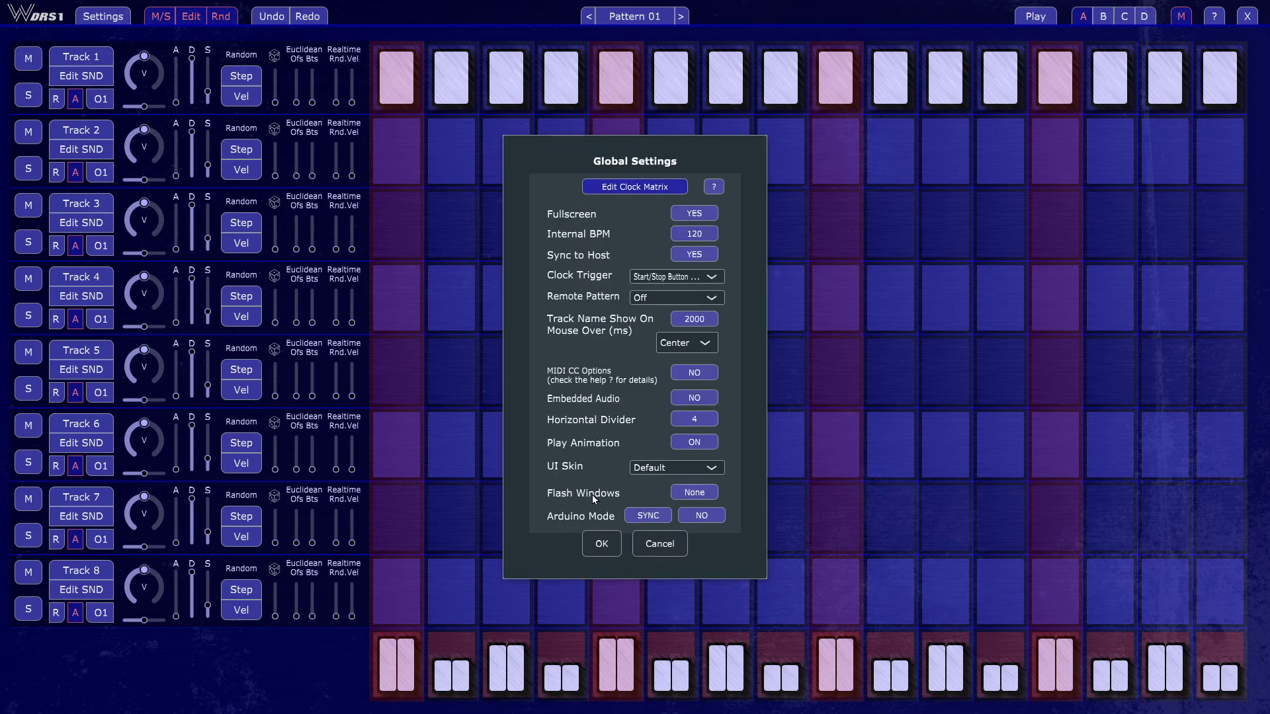
pyautogui.click(705, 493)
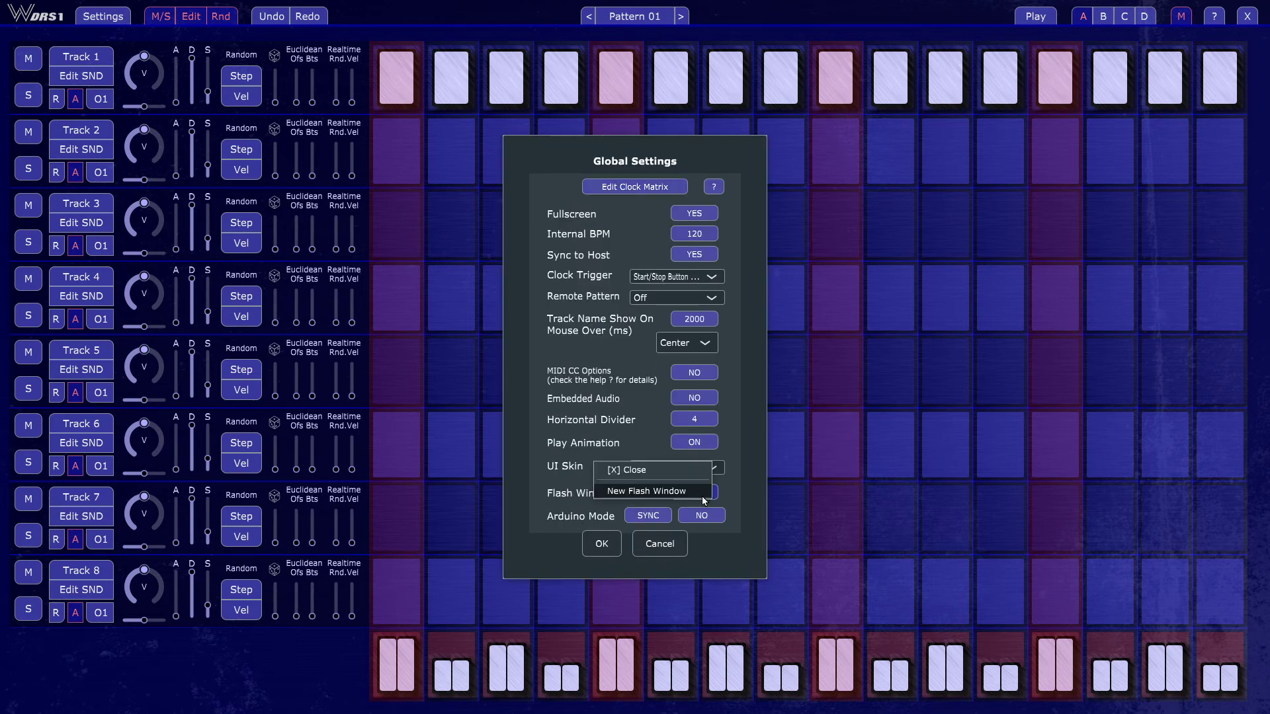
pyautogui.click(660, 493)
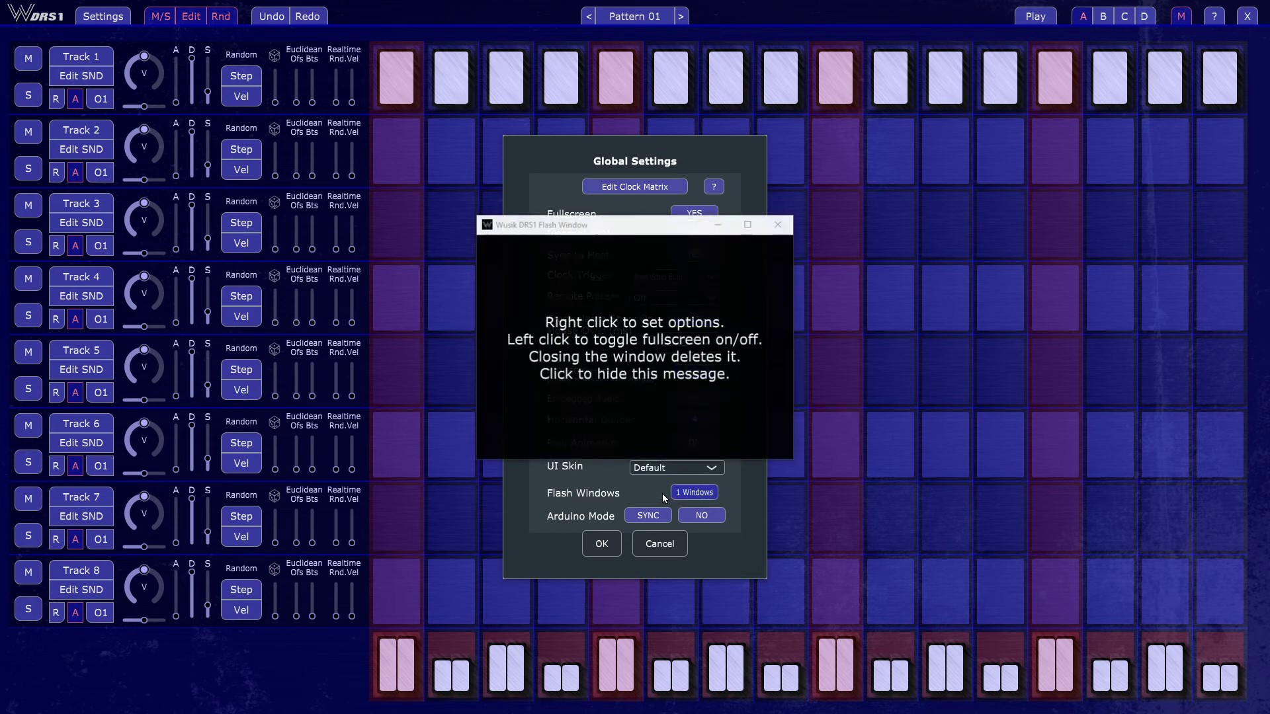
pyautogui.click(601, 543)
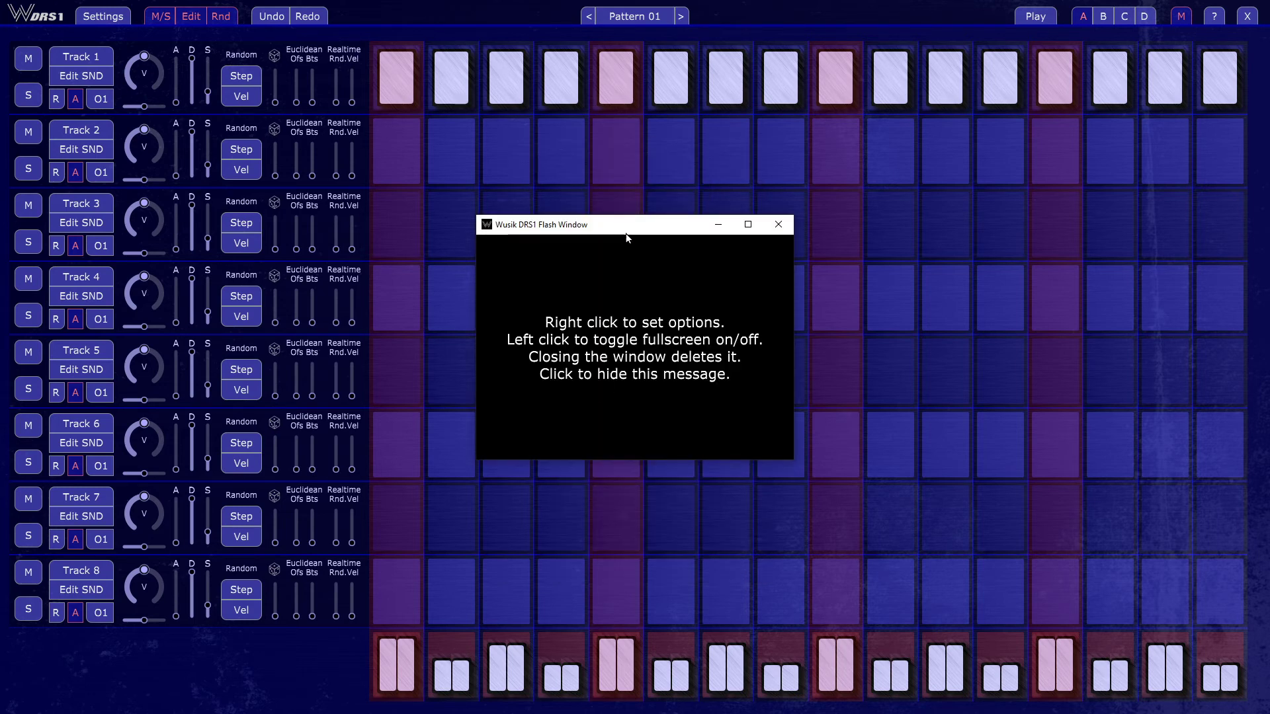
# Dismiss the flash window's message and save its options with Track 1, 100 ms, flash colour FFFF0000 and back colour FF000000
pyautogui.moveTo(626, 238); pyautogui.dragTo(820, 250)
pyautogui.click(816, 336)
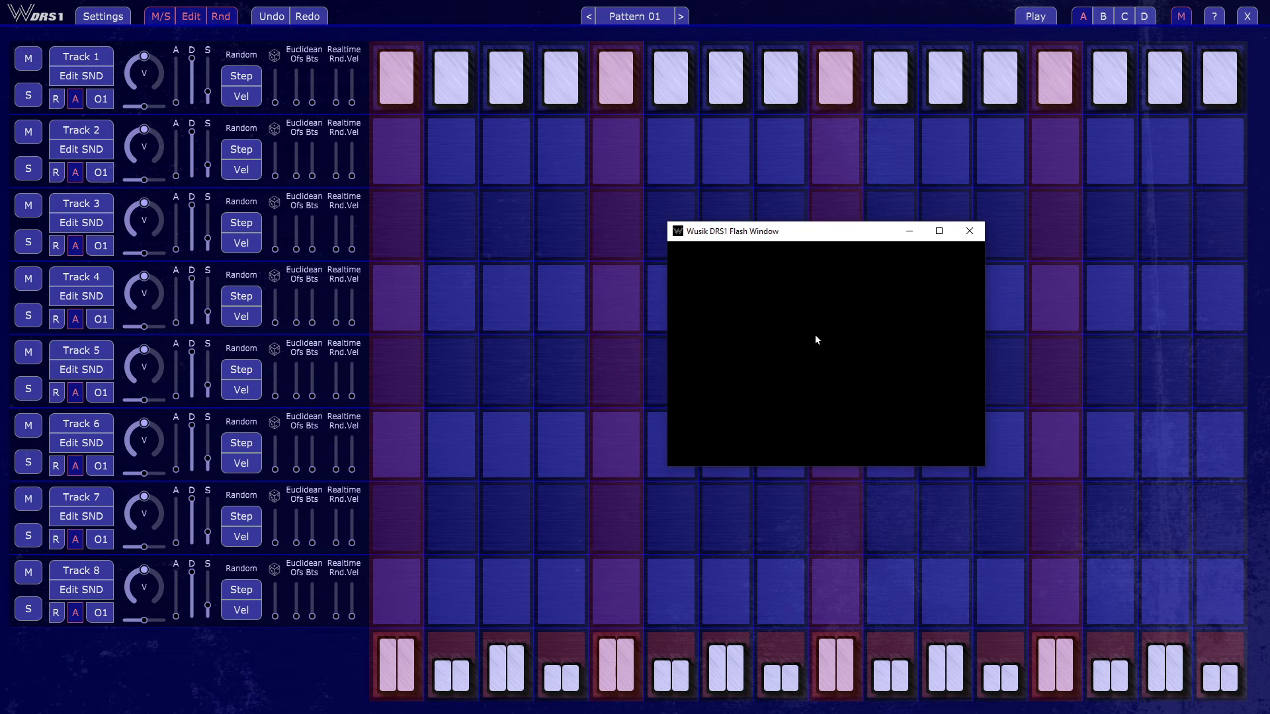
pyautogui.rightClick(825, 329)
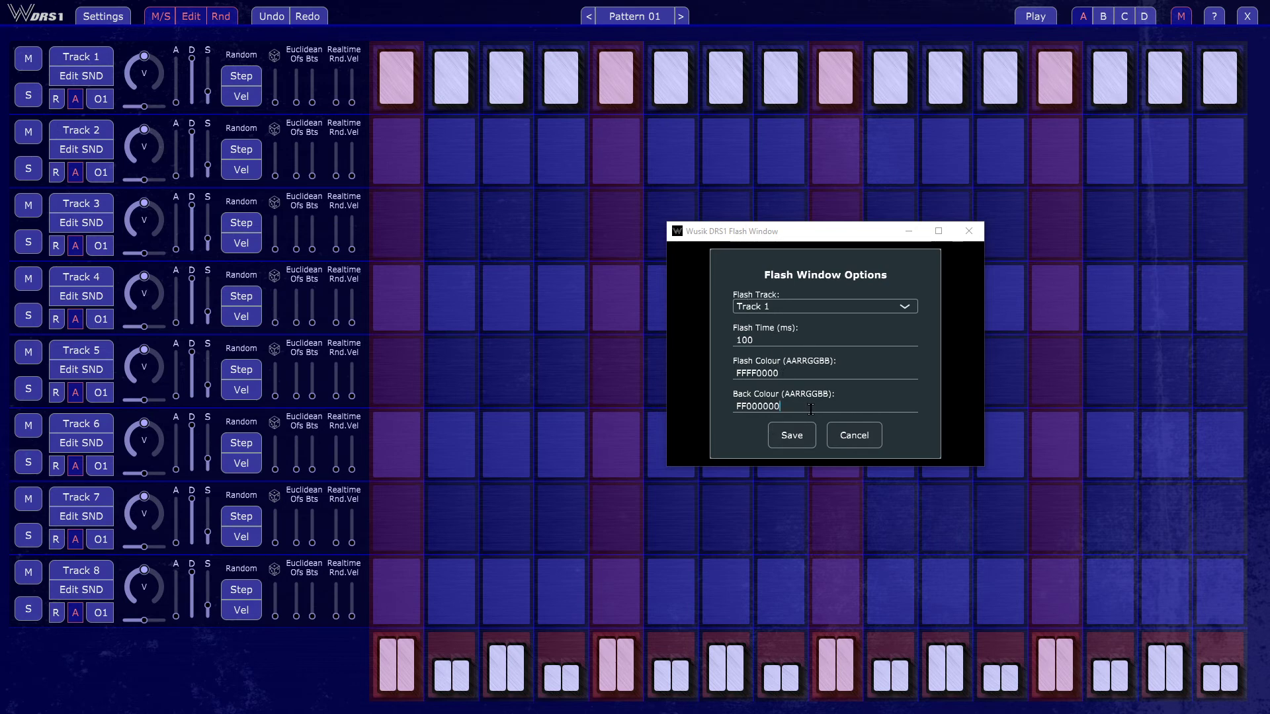
pyautogui.doubleClick(806, 371)
pyautogui.click(796, 367)
pyautogui.click(787, 437)
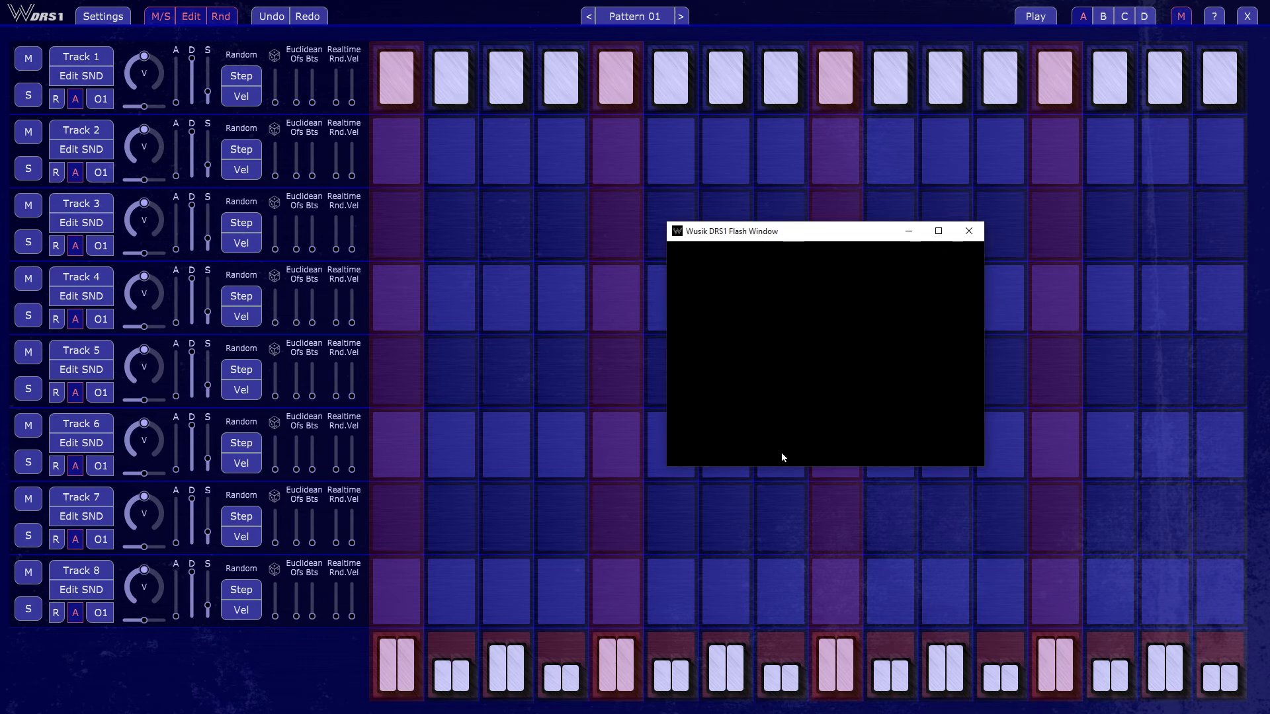
# Clear Track 1's filled pattern and activate only steps 1, 5, 9, 13 and 15
pyautogui.doubleClick(409, 66)
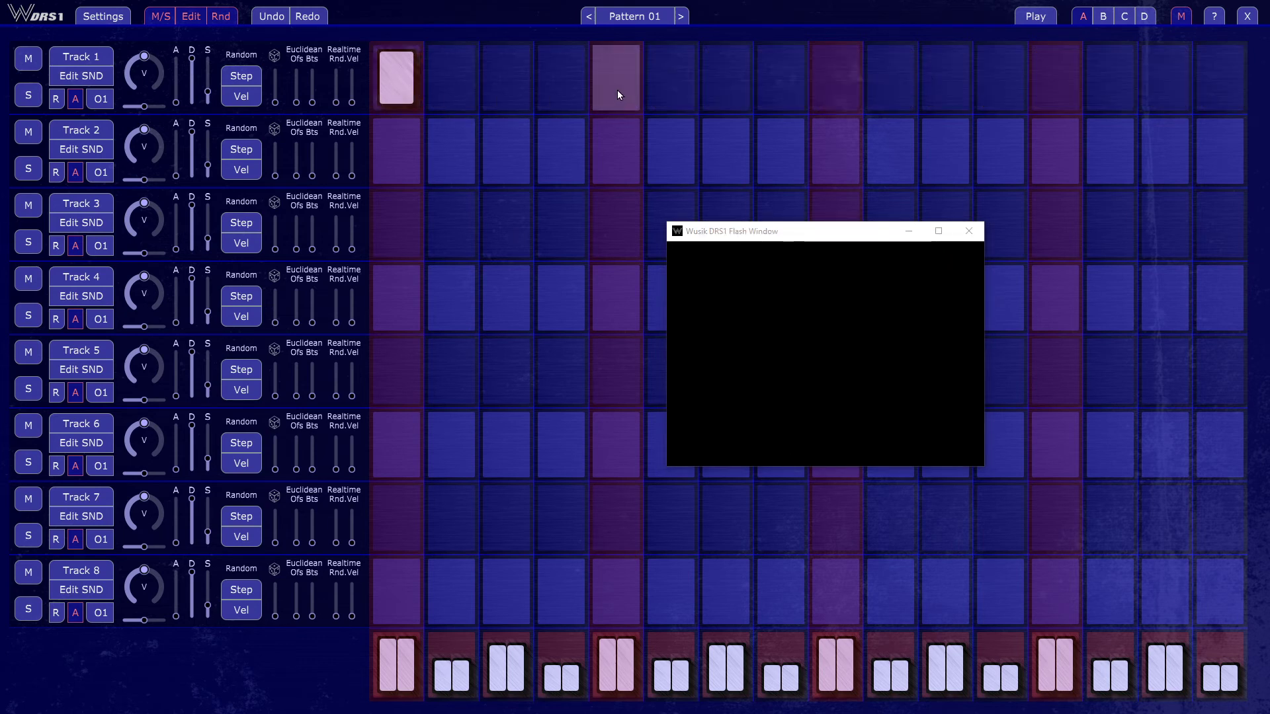
pyautogui.click(410, 80)
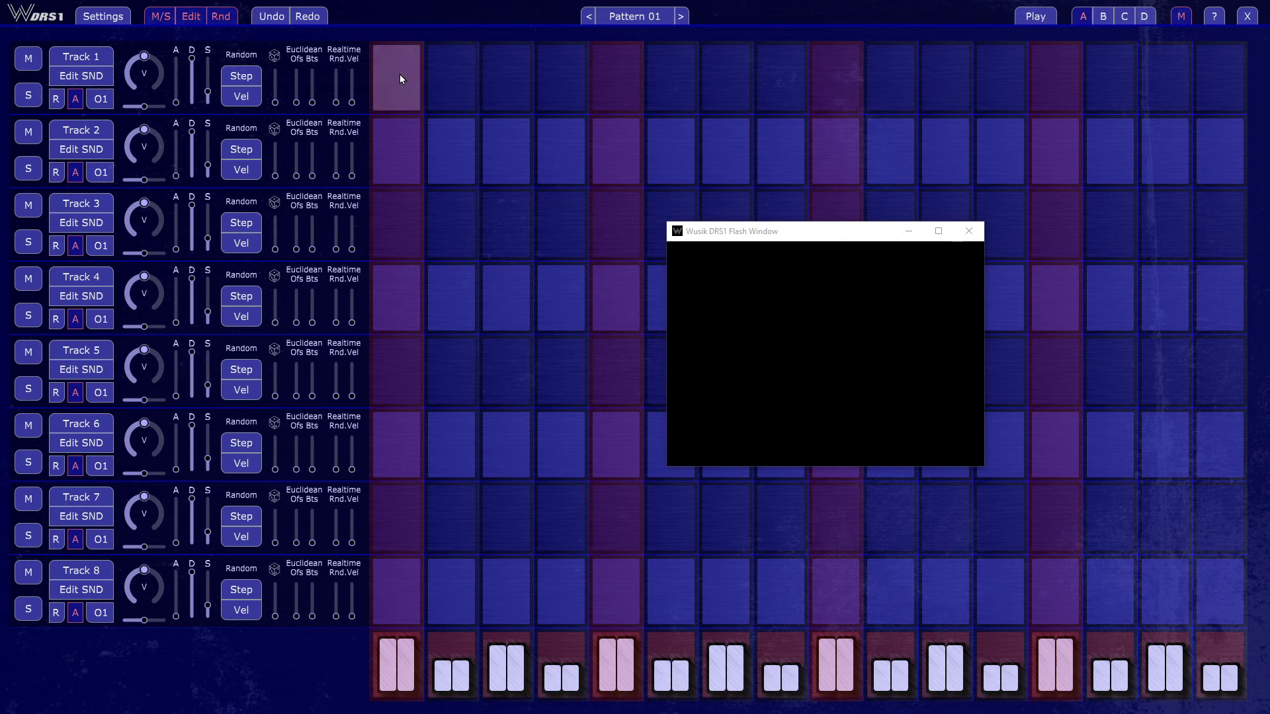
pyautogui.moveTo(400, 75); pyautogui.dragTo(389, 155)
pyautogui.click(1161, 96)
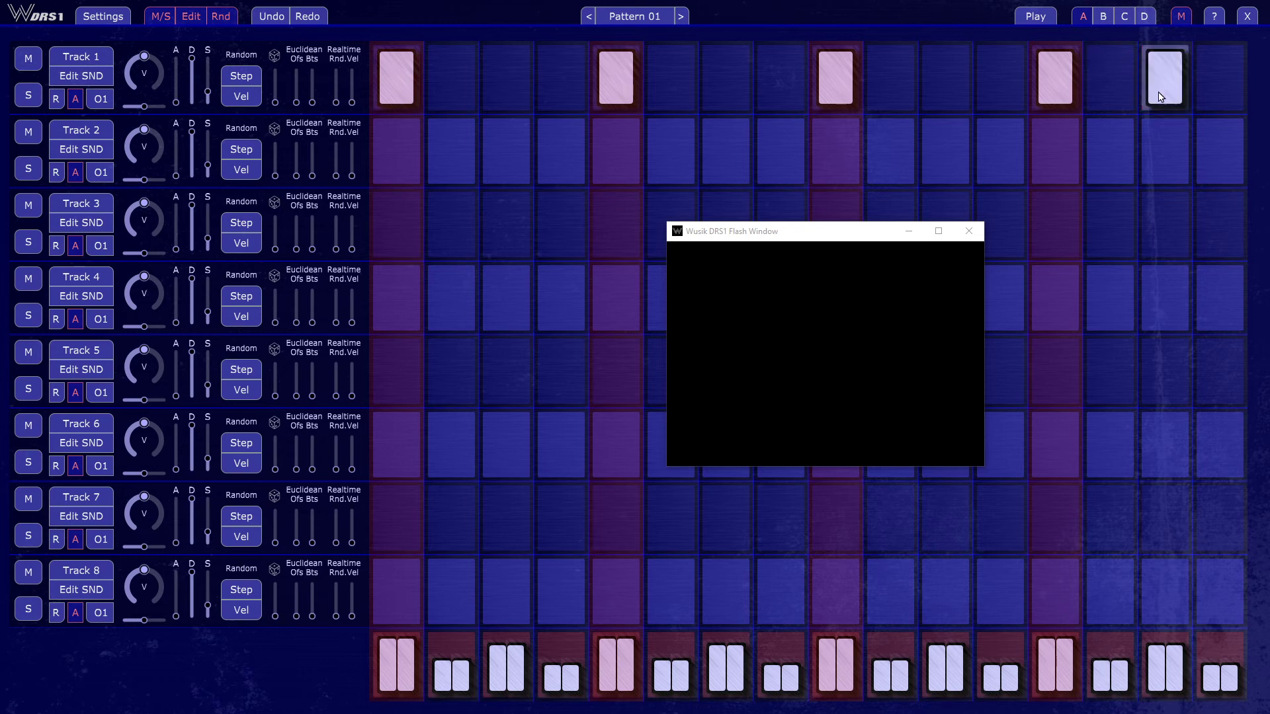
# Play the pattern while moving the flash window around the screen, place it over the lower track controls, and stop playback
pyautogui.press('space')
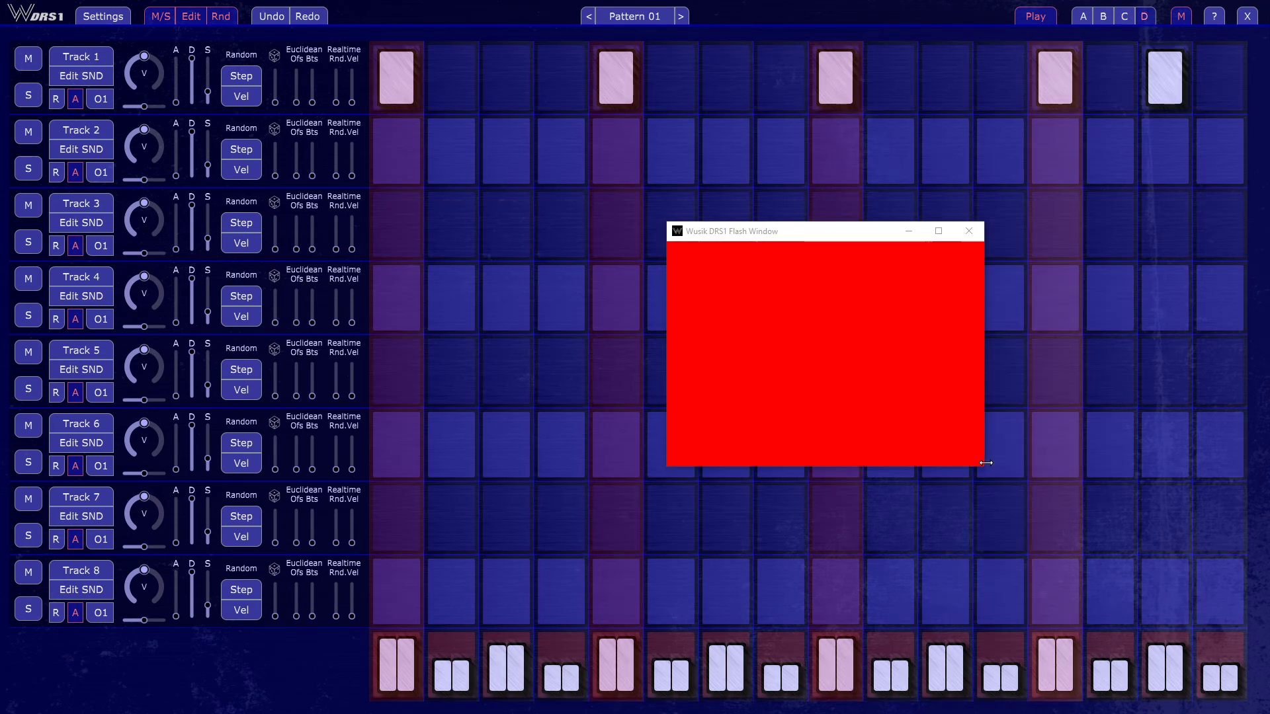
pyautogui.moveTo(981, 465); pyautogui.dragTo(751, 403)
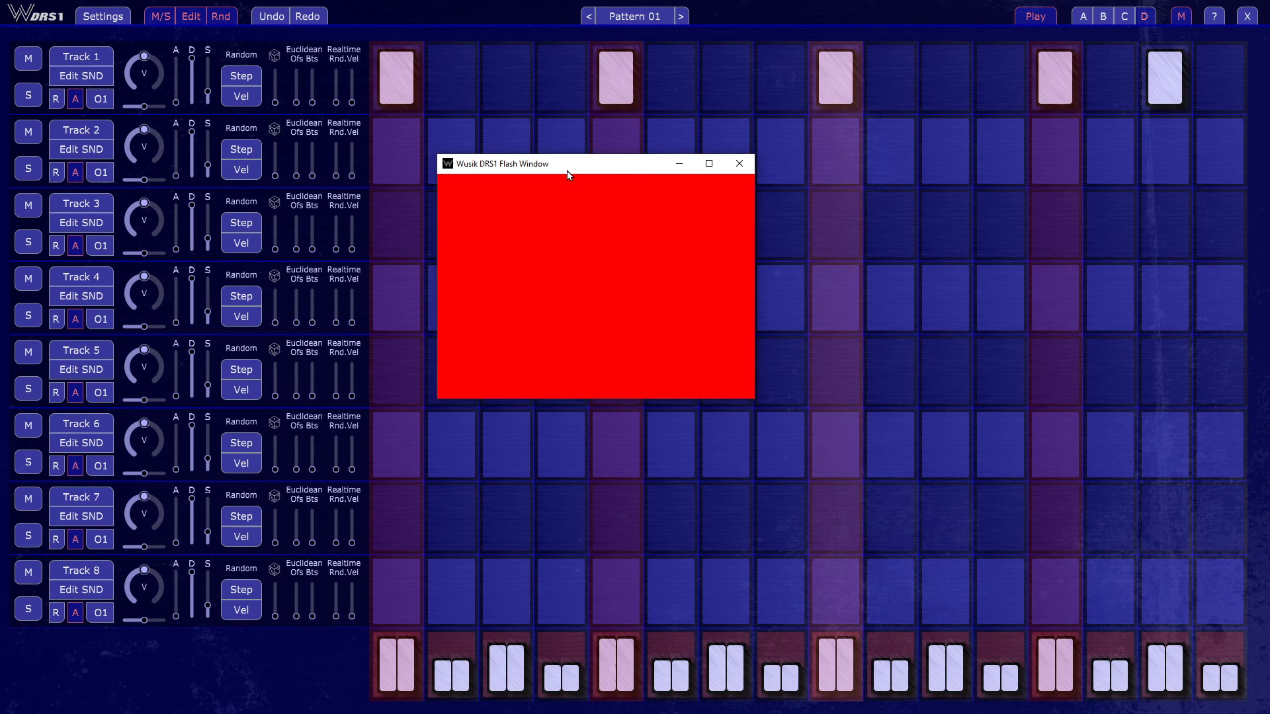
pyautogui.moveTo(569, 174); pyautogui.dragTo(932, 394)
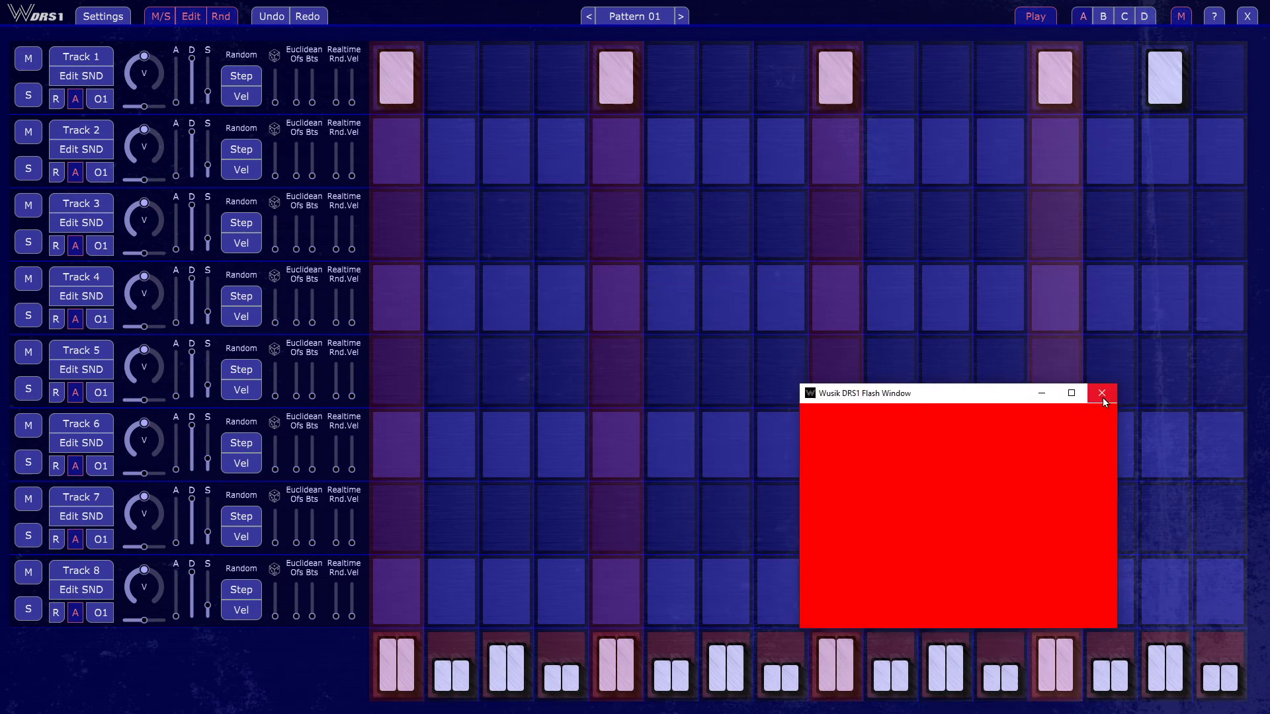
pyautogui.moveTo(954, 396); pyautogui.dragTo(177, 644)
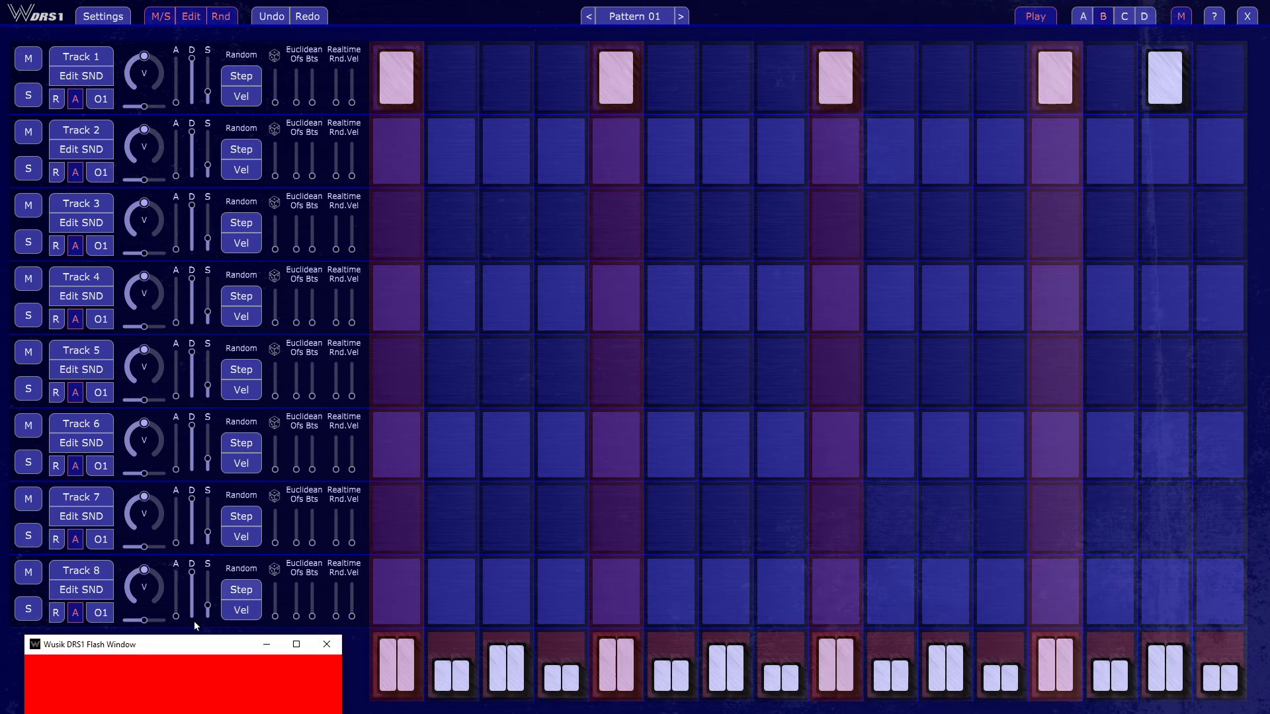
pyautogui.moveTo(200, 650); pyautogui.dragTo(257, 463)
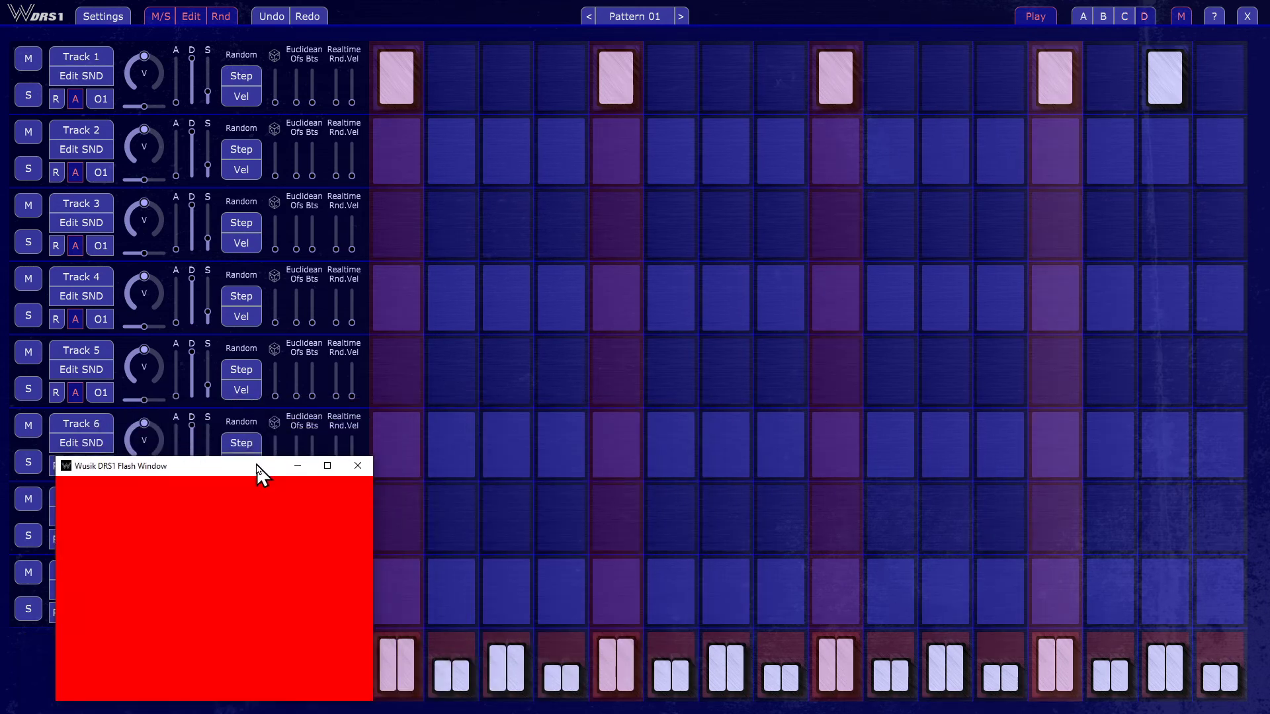
pyautogui.click(522, 4)
pyautogui.press('space')
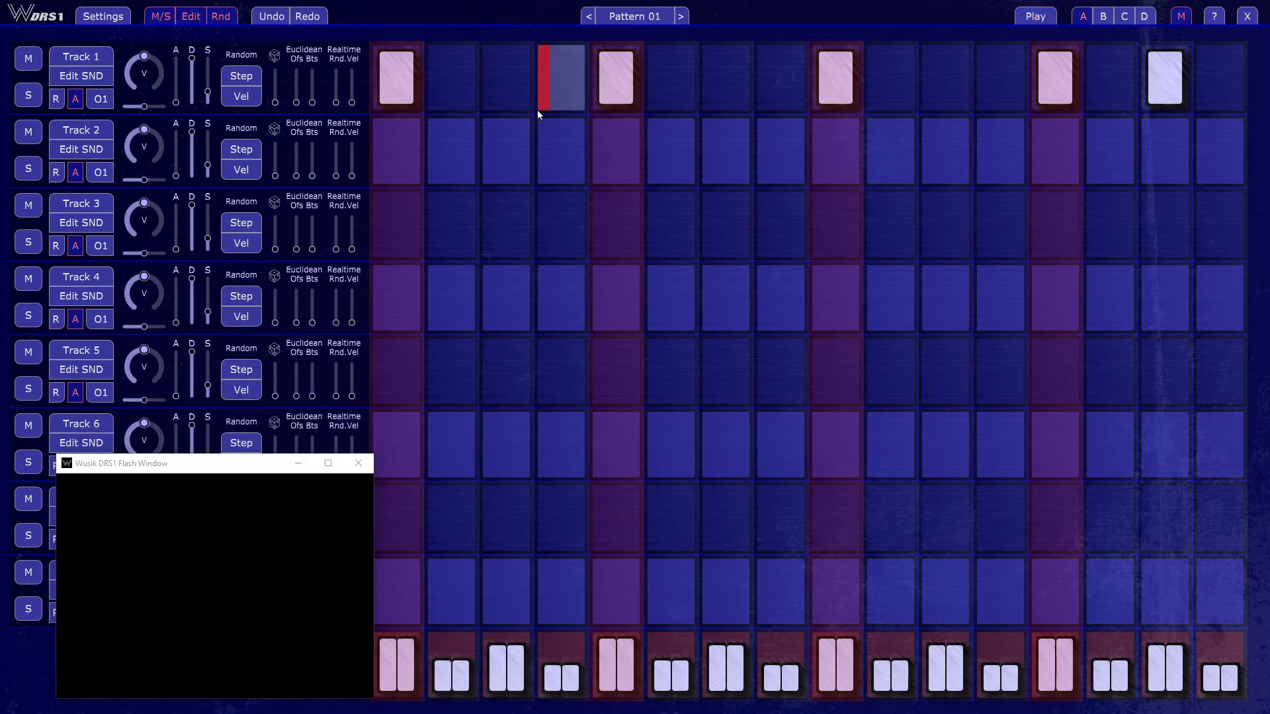
# Switch the flash window to fullscreen and back during playback, and delete it by closing it
pyautogui.click(371, 468)
pyautogui.doubleClick(252, 572)
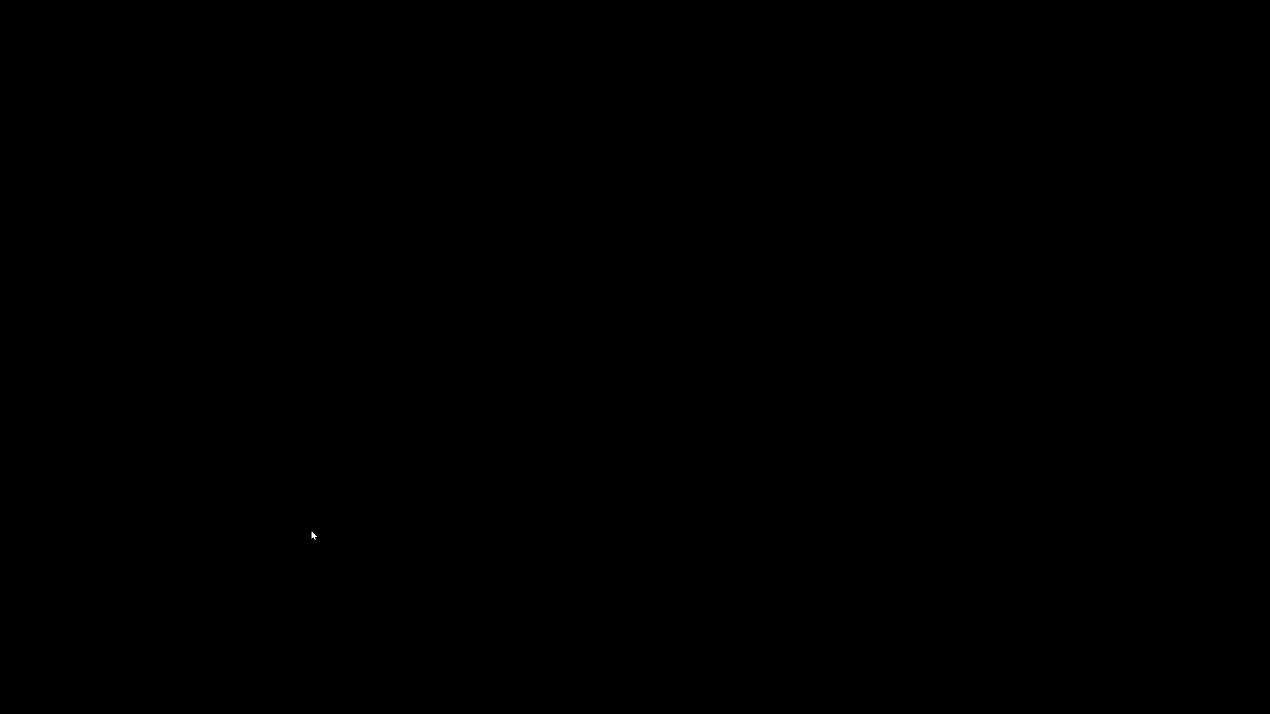
pyautogui.doubleClick(328, 496)
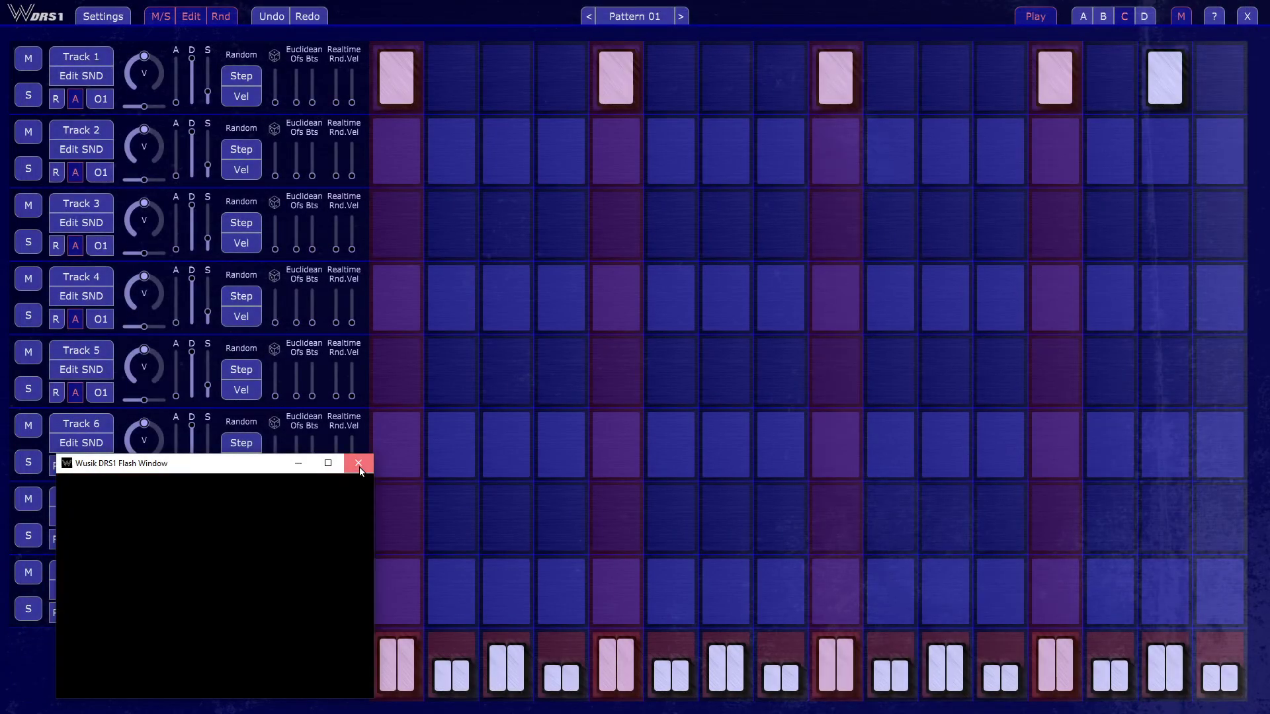
pyautogui.click(359, 466)
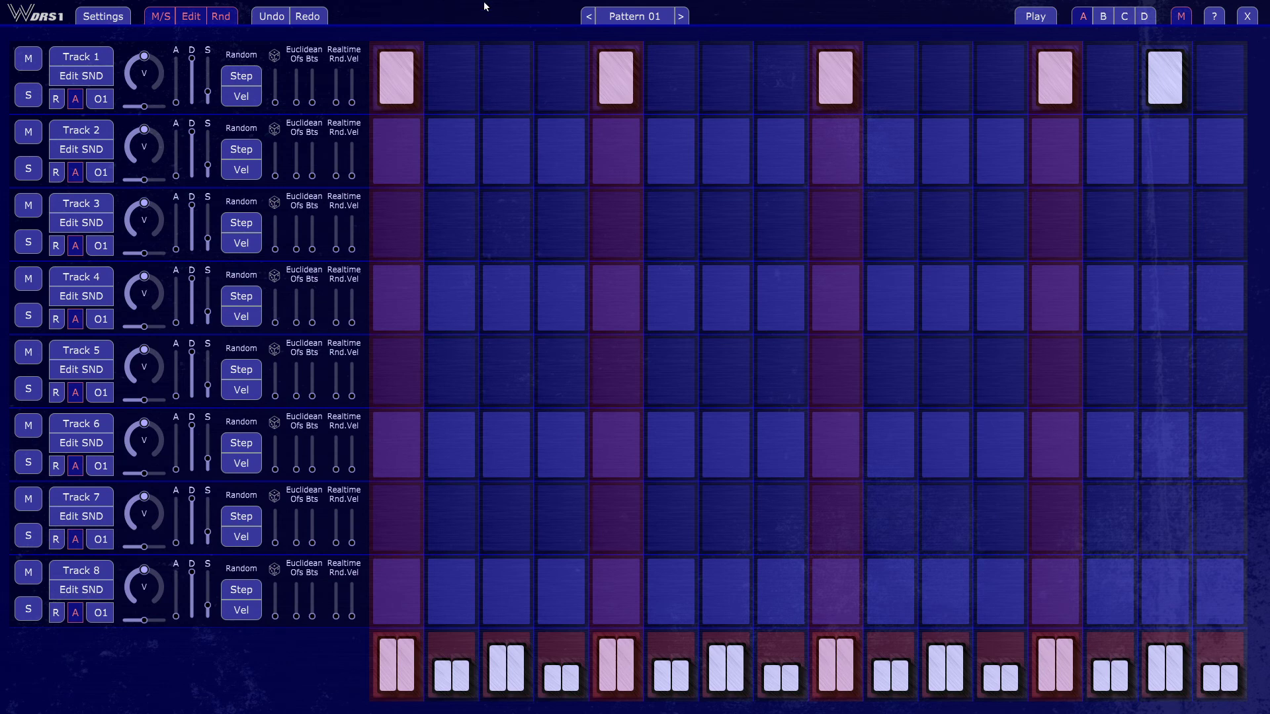
# Enable computer-keyboard step editing and move the step cursor to Track 4's step 5
pyautogui.press('Right')
pyautogui.press('Right')
pyautogui.press('Right')
pyautogui.press('Right')
pyautogui.press('Right')
pyautogui.press('Right')
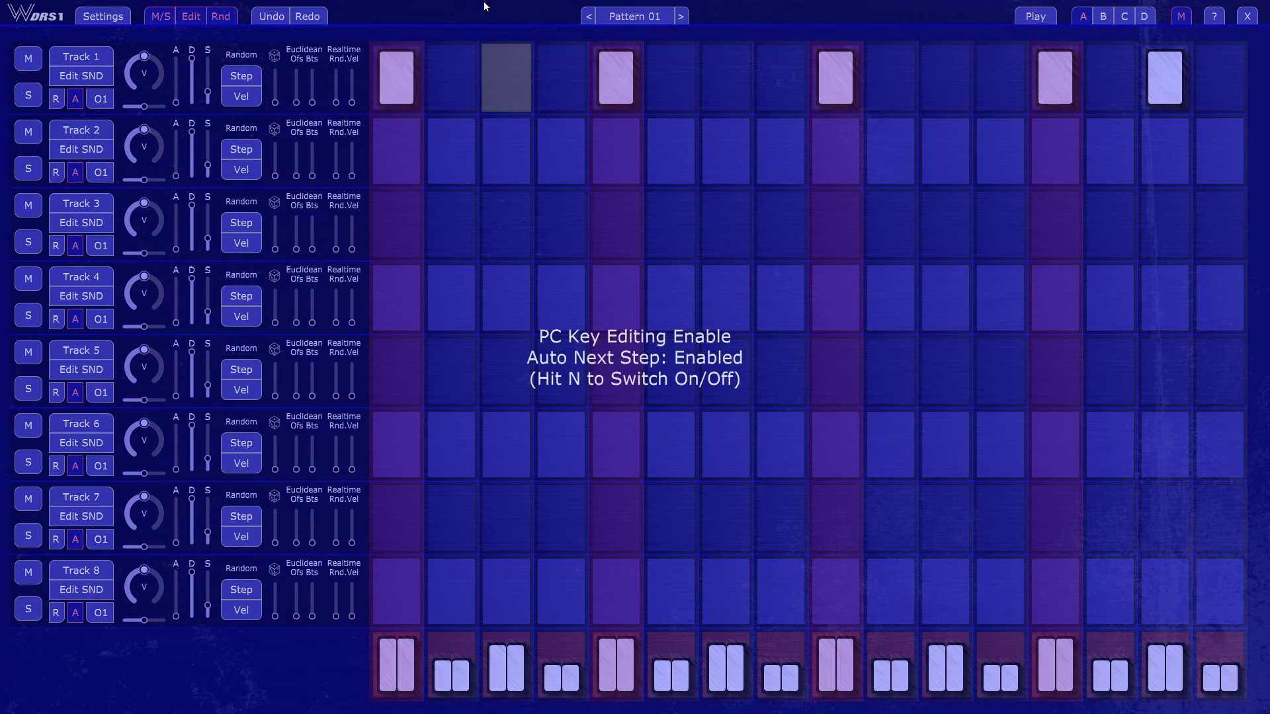
pyautogui.press('Down')
pyautogui.press('Down')
pyautogui.press('Left')
pyautogui.press('Down')
pyautogui.press('Down')
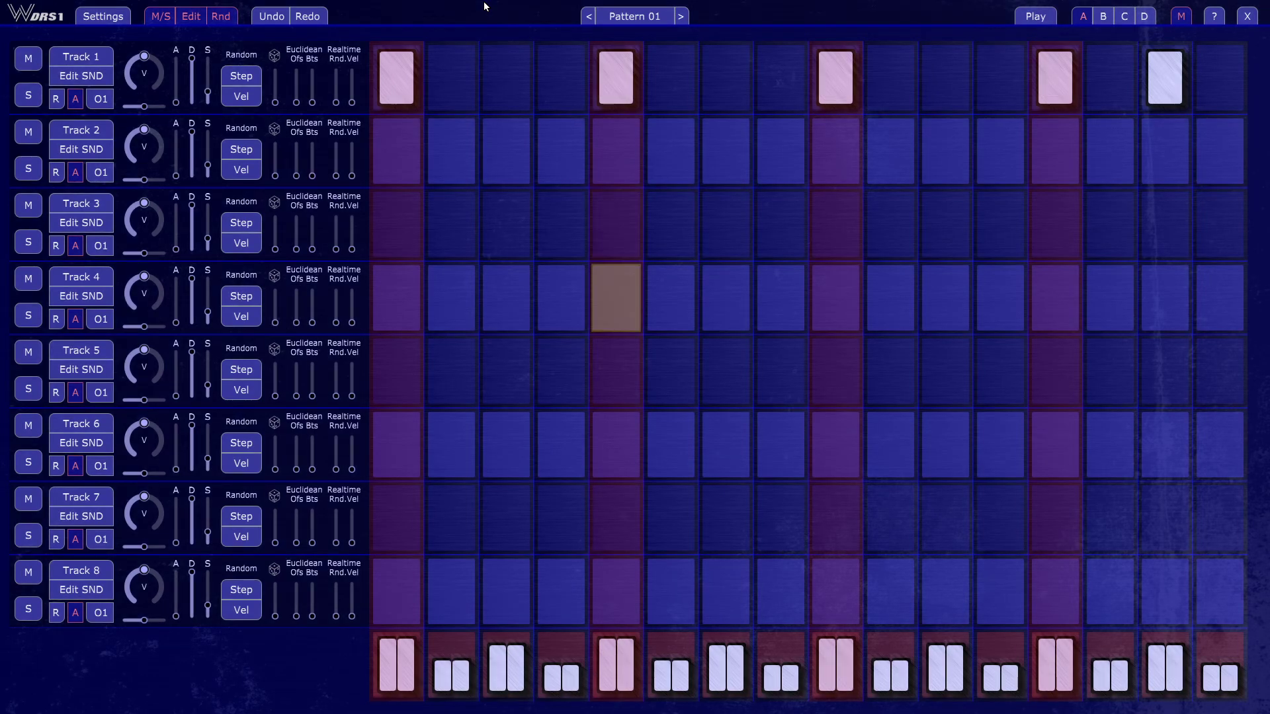
# Activate Track 4's step 5 and adjust its velocity incrementally to about two thirds of full height
pyautogui.press('Up')
pyautogui.press('Up')
pyautogui.hotkey('shift', 'Up')
pyautogui.hotkey('shift', 'Up')
pyautogui.hotkey('shift', 'Up')
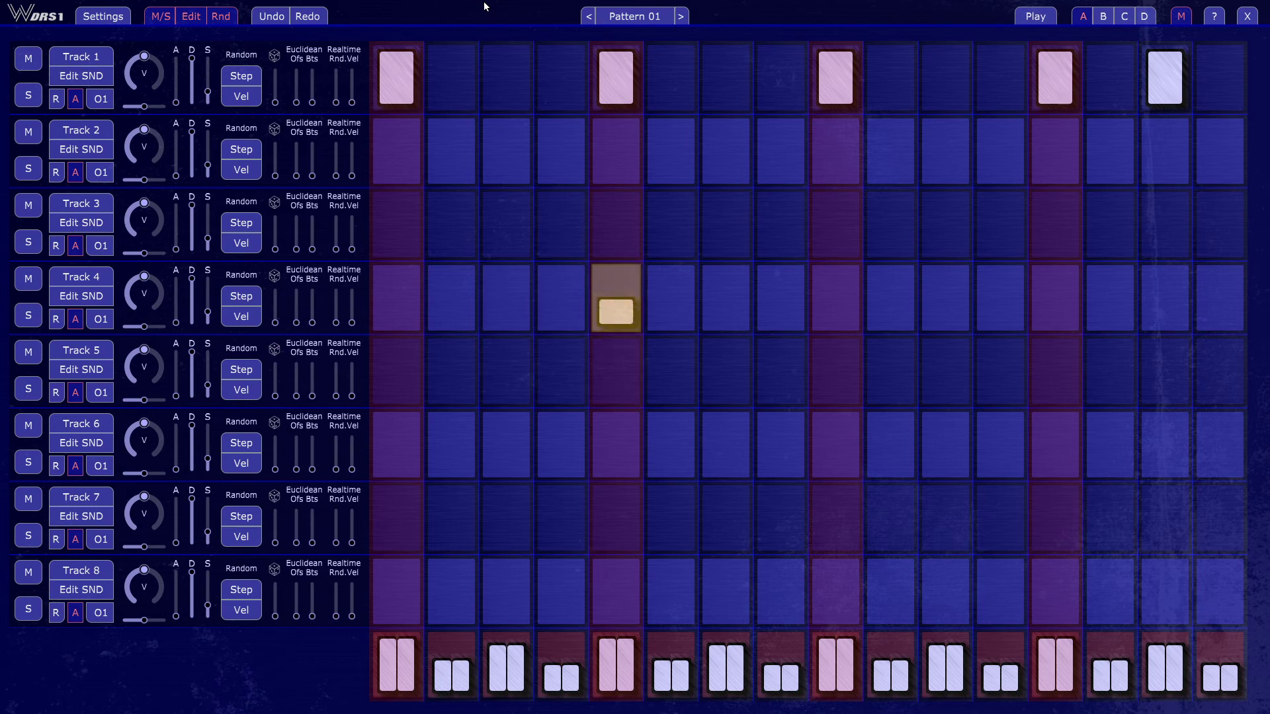
pyautogui.hotkey('shift', 'Down')
pyautogui.hotkey('shift', 'Up')
# Fill Track 4's steps 1 to 9 with rising velocity levels 1 through 9, starting from step 1
pyautogui.press('Left')
pyautogui.press('Left')
pyautogui.press('Left')
pyautogui.press('Left')
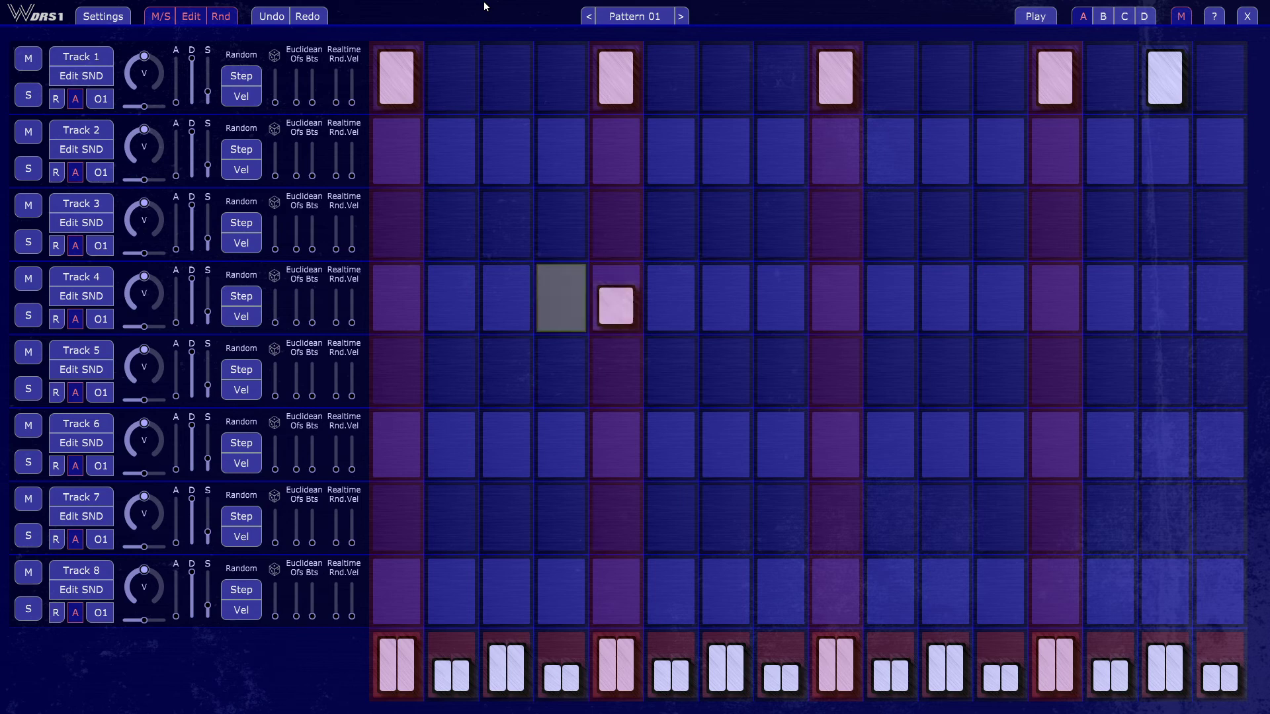
pyautogui.press('1')
pyautogui.press('2')
pyautogui.press('3')
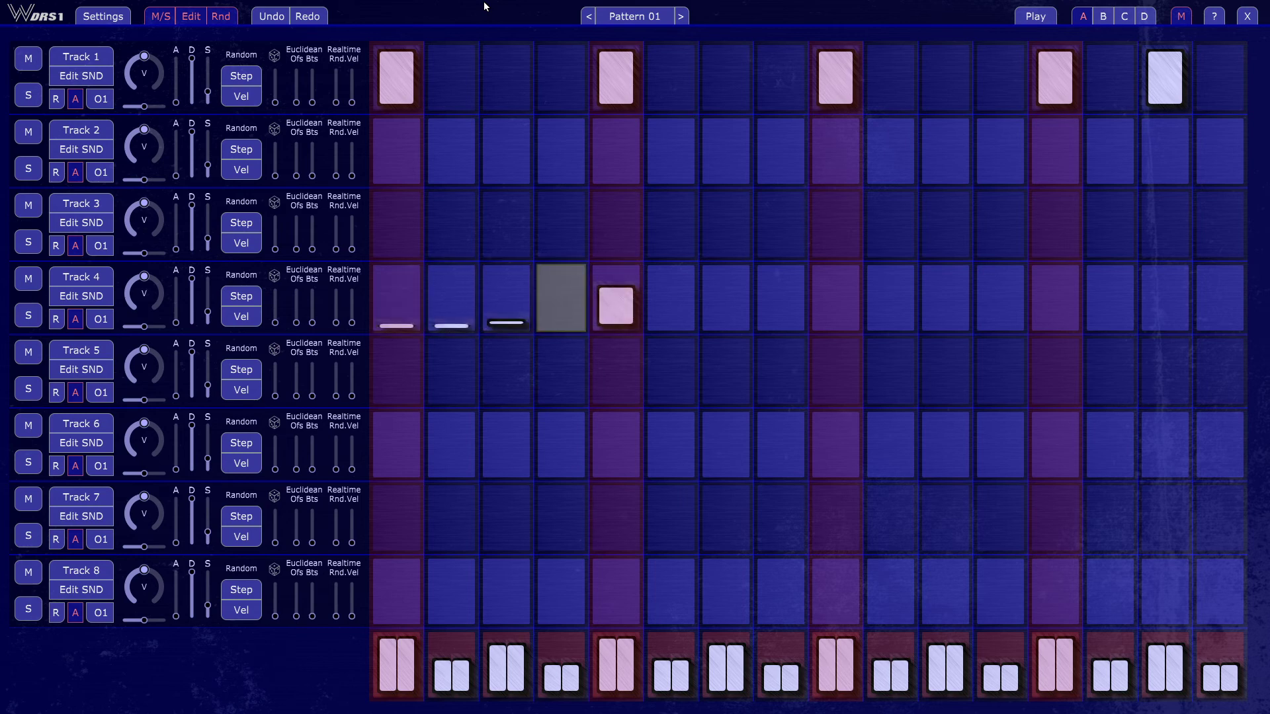
pyautogui.press('4')
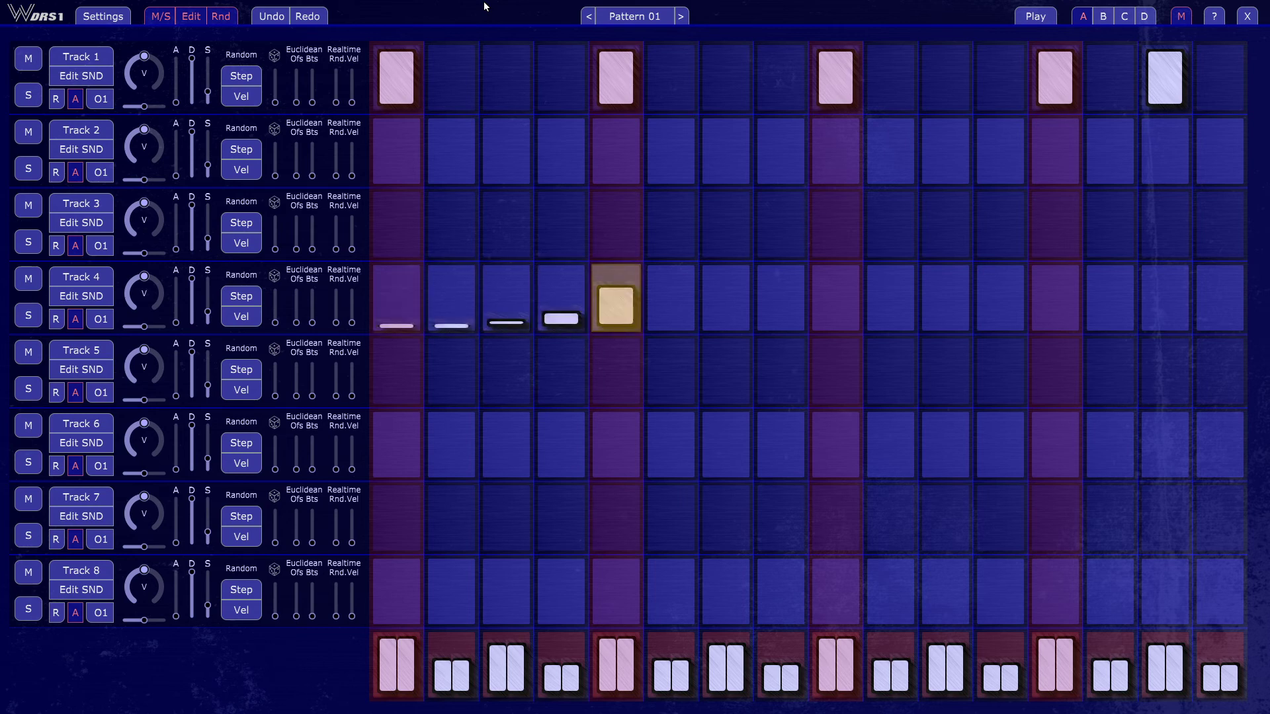
pyautogui.press('5')
pyautogui.press('6')
pyautogui.press('7')
pyautogui.press('8')
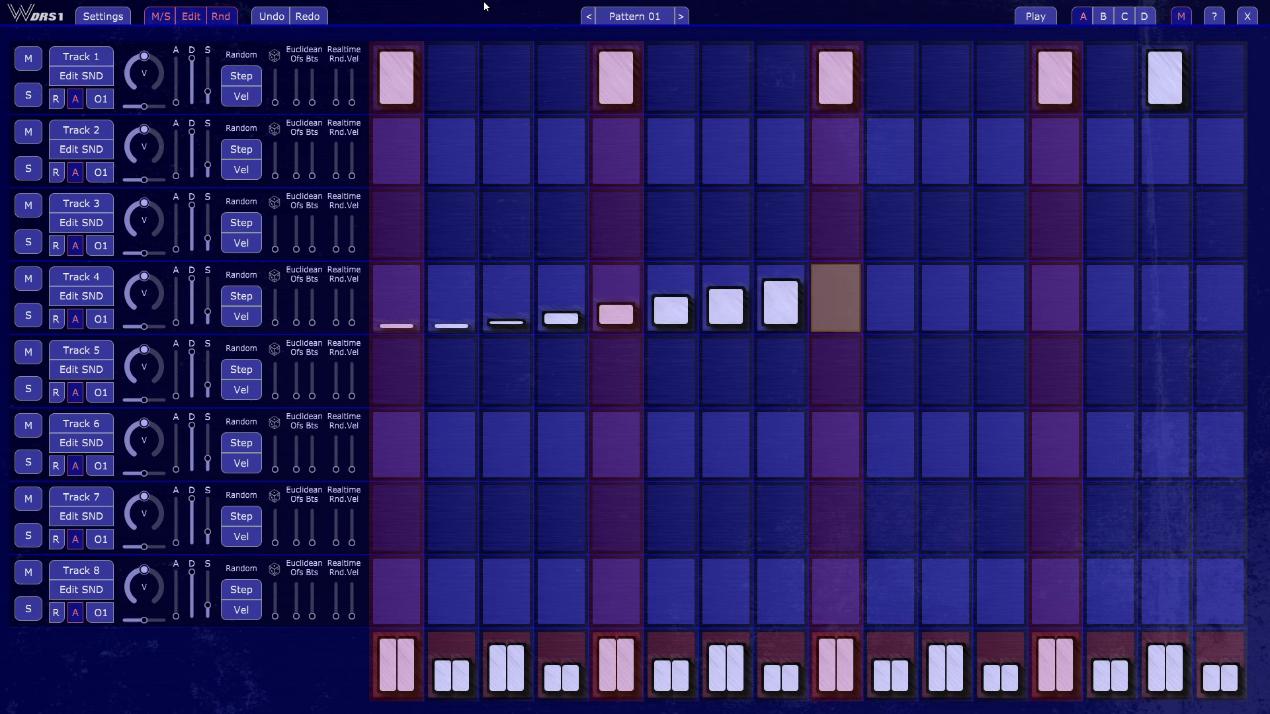
pyautogui.press('9')
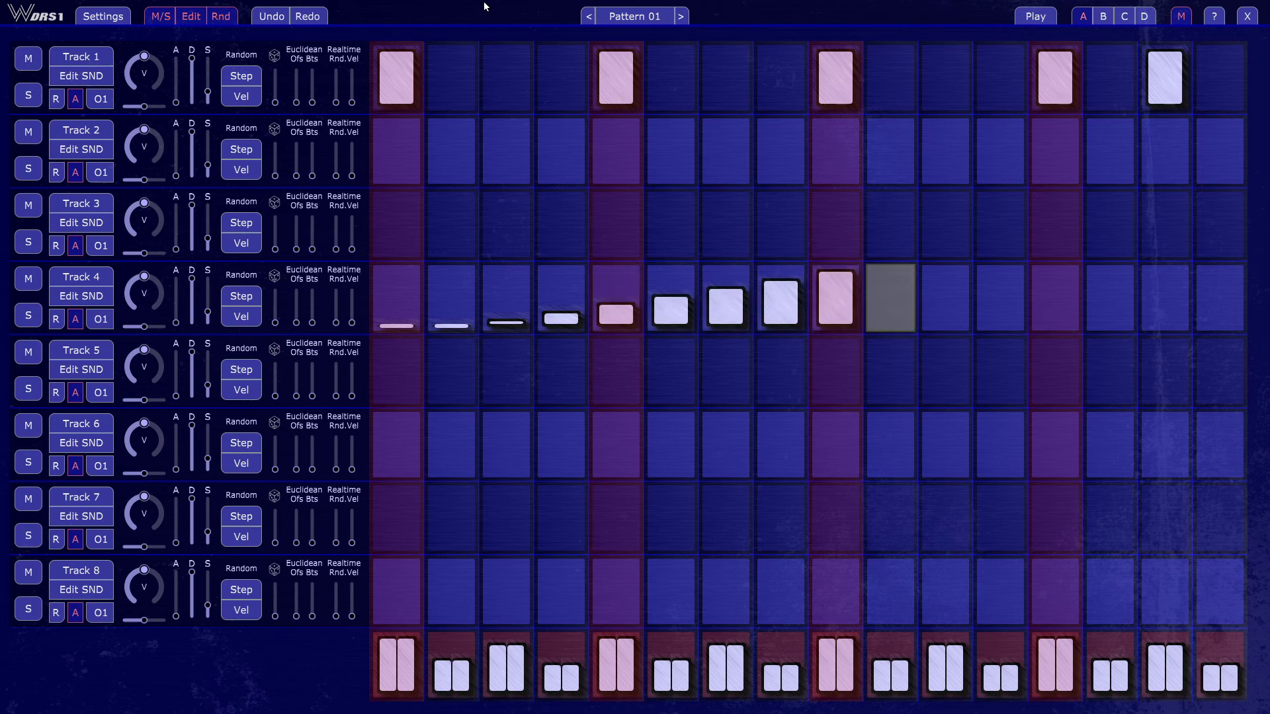
# Set Track 4's steps 5, 1 and 4 to full velocity with the step cursor
pyautogui.press('Left')
pyautogui.press('Left')
pyautogui.press('Left')
pyautogui.press('Left')
pyautogui.press('Left')
pyautogui.press('Left')
pyautogui.press('Right')
pyautogui.press('Return')
pyautogui.press('Left')
pyautogui.press('Left')
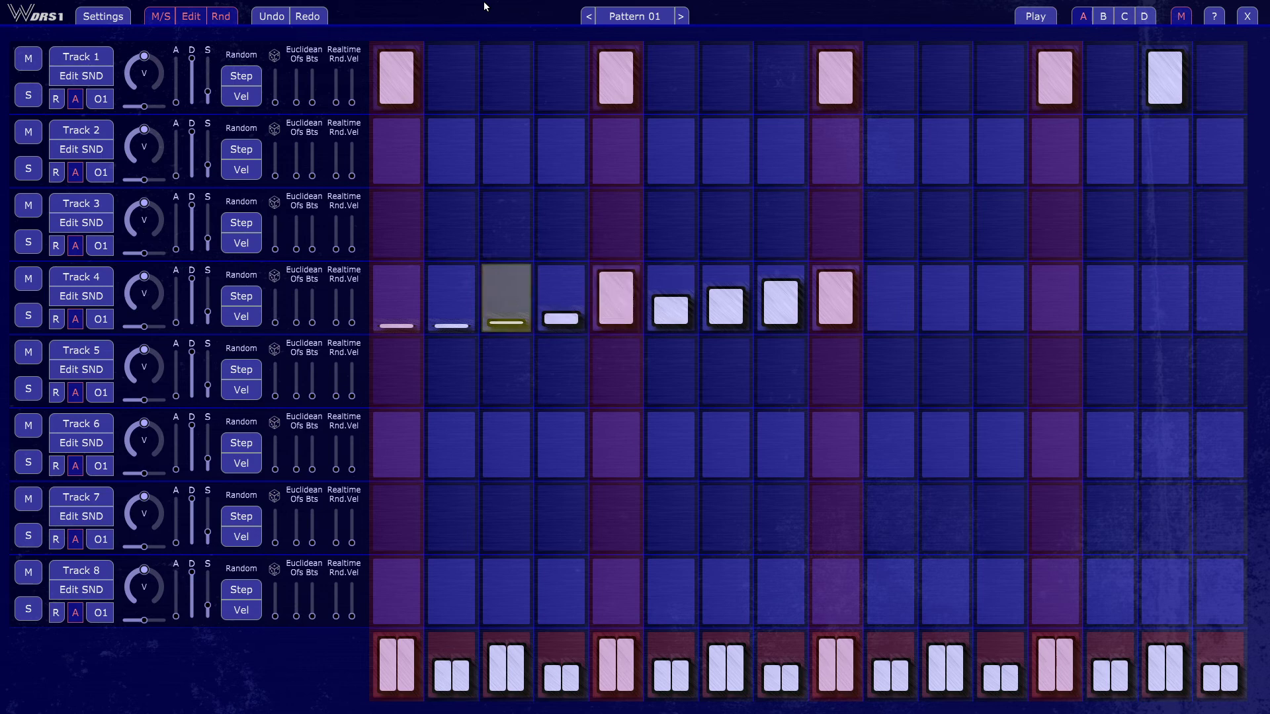
pyautogui.press('Left')
pyautogui.press('Left')
pyautogui.press('9')
pyautogui.press('Right')
pyautogui.press('Right')
pyautogui.press('Return')
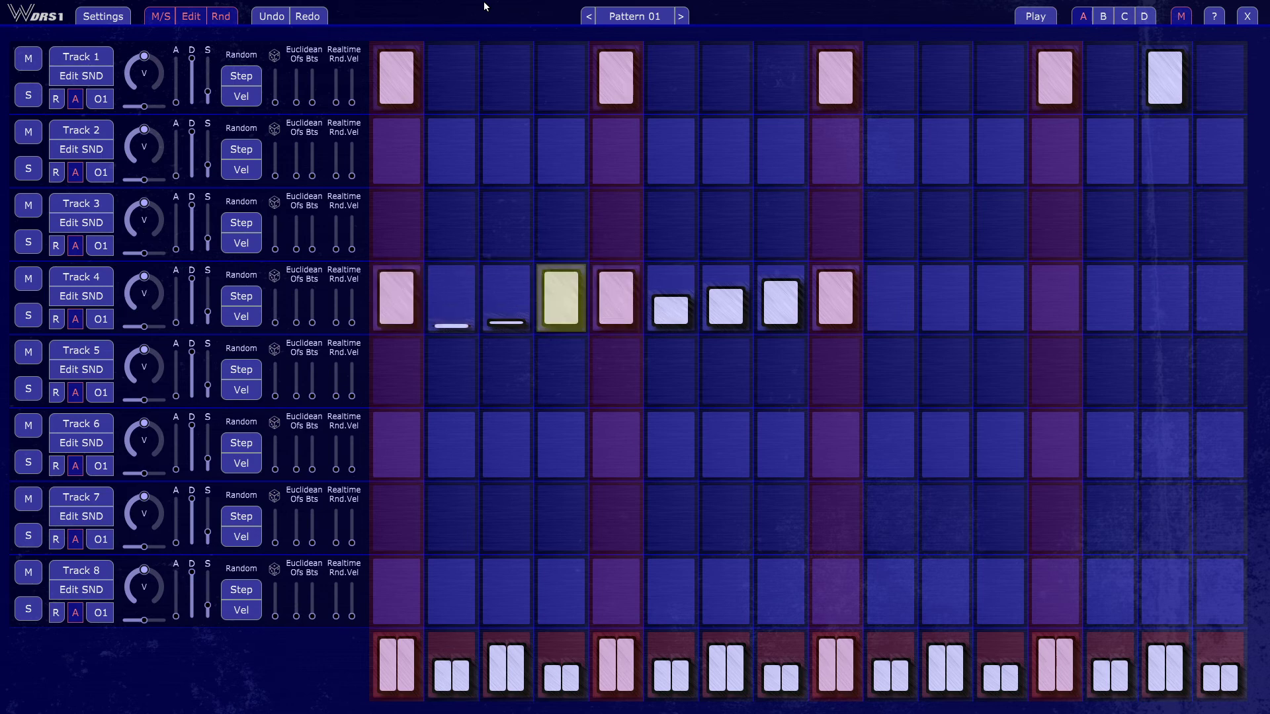
# Clear Track 4's steps 4 to 9 in forward order
pyautogui.press('Right')
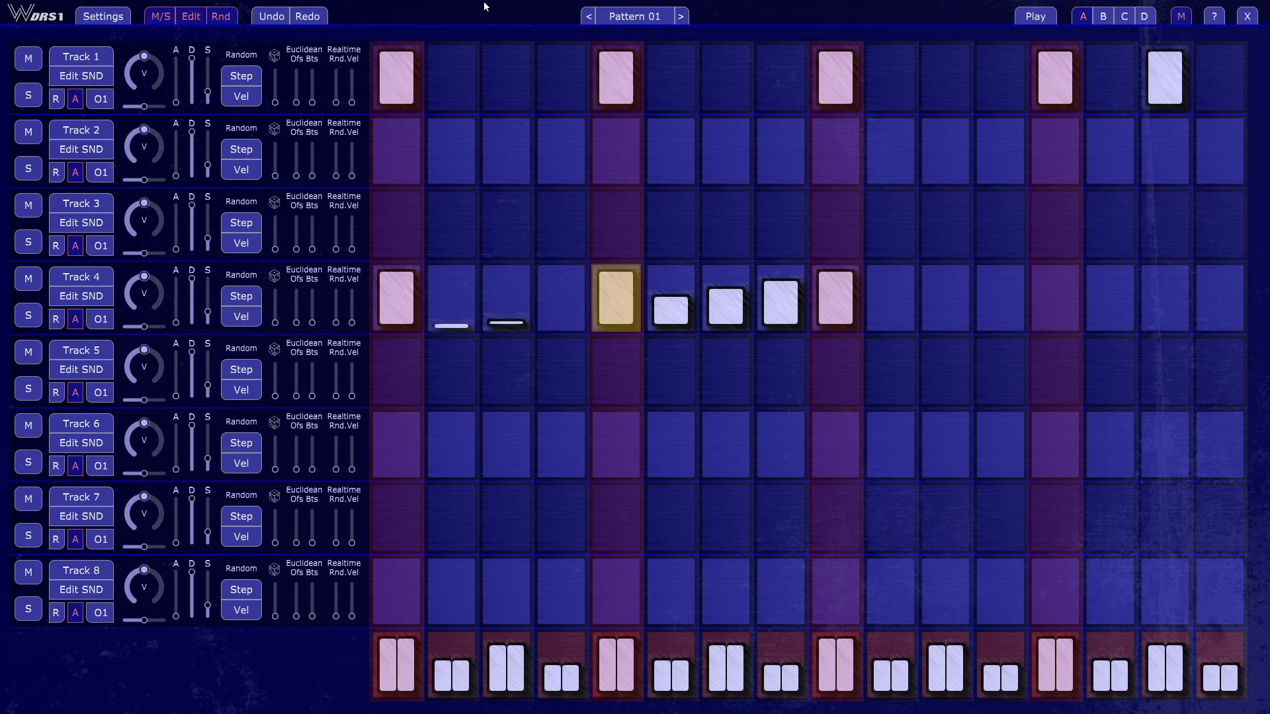
pyautogui.press('Delete')
pyautogui.press('Right')
pyautogui.press('Left')
pyautogui.press('Delete')
pyautogui.press('Delete')
pyautogui.press('Delete')
pyautogui.press('Delete')
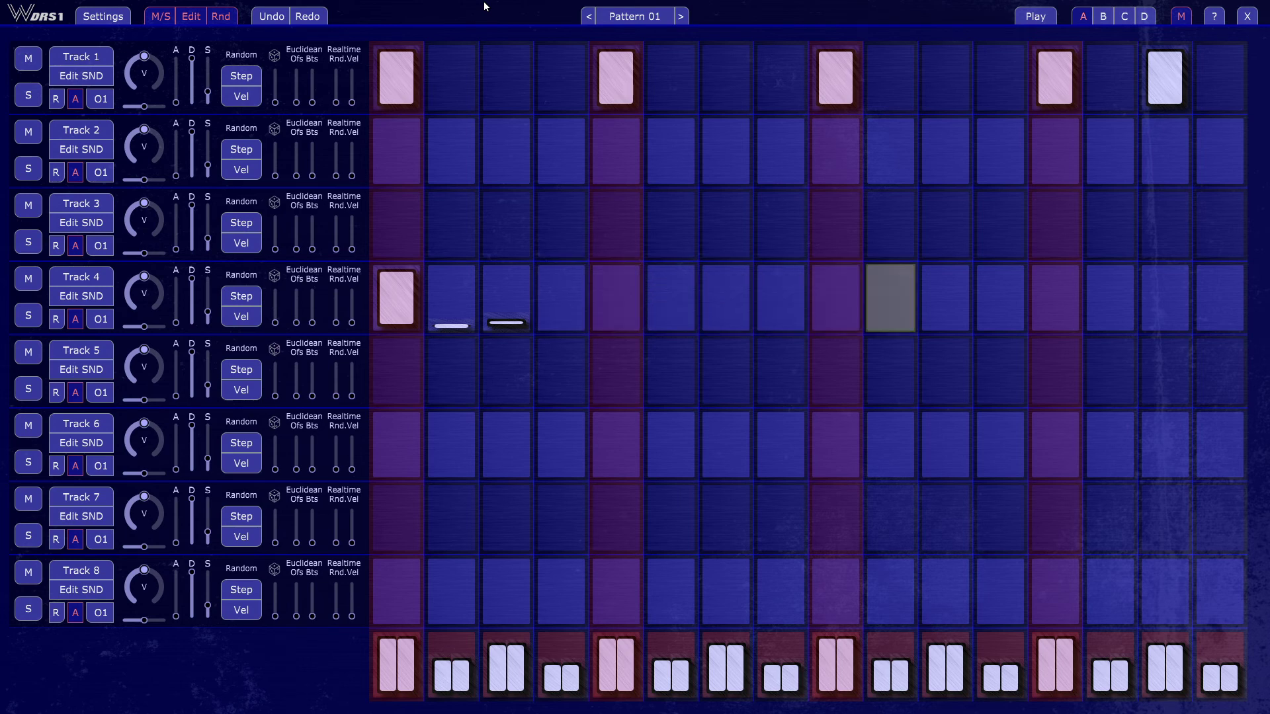
# Move the step cursor back along Track 4 and fill steps 4 to 6 with low-velocity hits
pyautogui.press('Left')
pyautogui.press('Left')
pyautogui.press('Left')
pyautogui.press('Down')
pyautogui.press('Left')
pyautogui.press('Left')
pyautogui.press('Up')
pyautogui.press('Up')
pyautogui.press('Down')
pyautogui.press('1')
pyautogui.press('1')
pyautogui.press('1')
pyautogui.press('1')
pyautogui.press('1')
pyautogui.press('1')
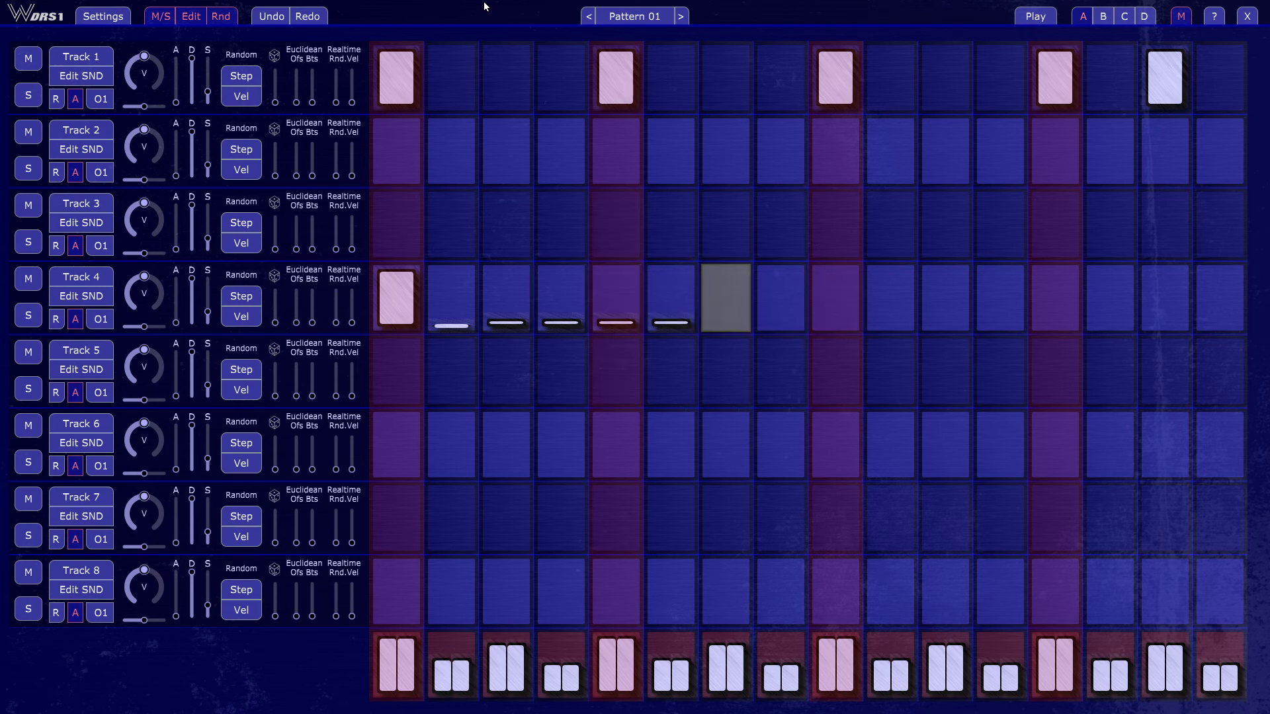
# Erase all of Track 4's steps backward until the step cursor reaches step 1
pyautogui.press('BackSpace')
pyautogui.press('BackSpace')
pyautogui.press('BackSpace')
pyautogui.press('BackSpace')
pyautogui.press('BackSpace')
pyautogui.press('BackSpace')
pyautogui.press('BackSpace')
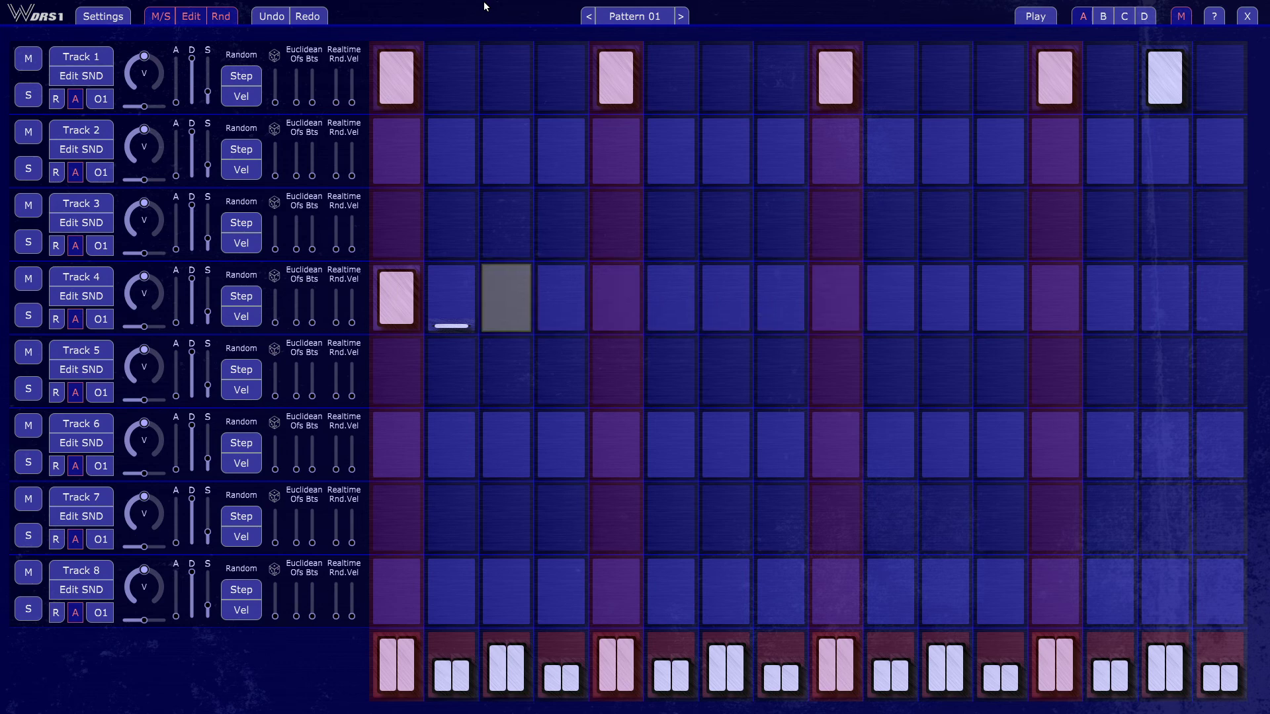
pyautogui.press('BackSpace')
pyautogui.press('BackSpace')
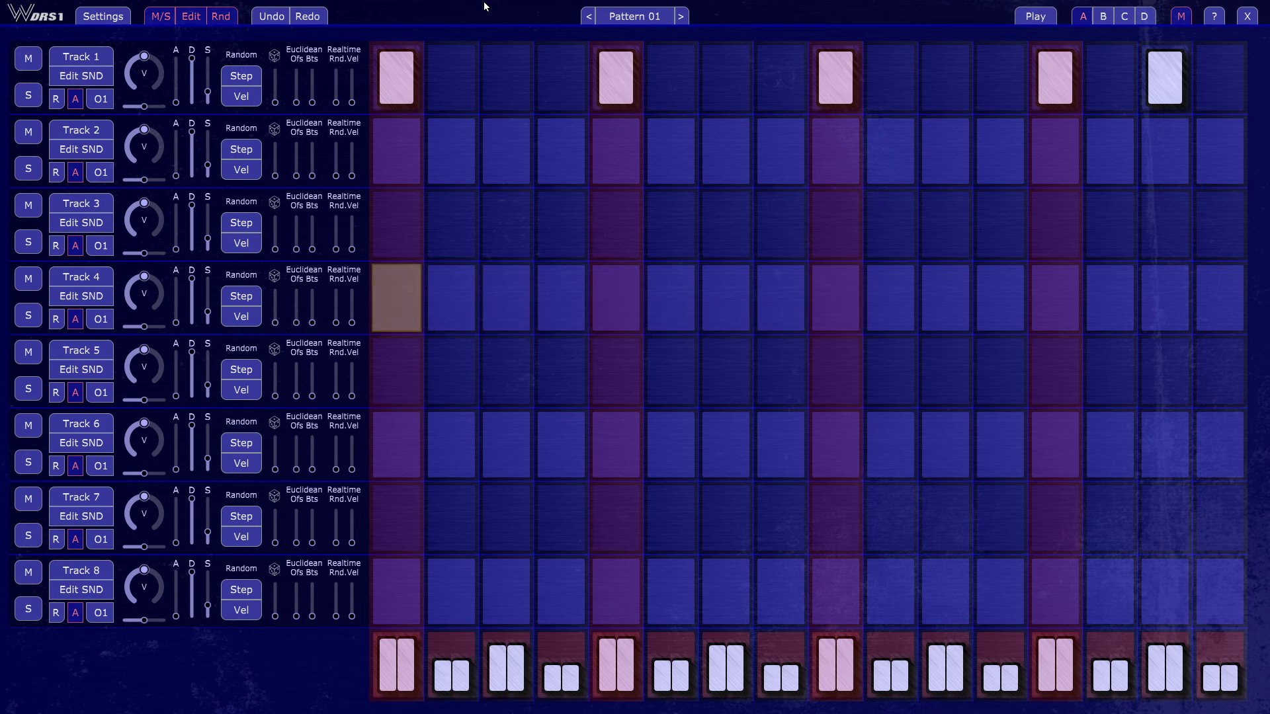
# Activate Track 4's step 5 at full velocity
pyautogui.press('Right')
pyautogui.press('Right')
pyautogui.press('Right')
pyautogui.press('Right')
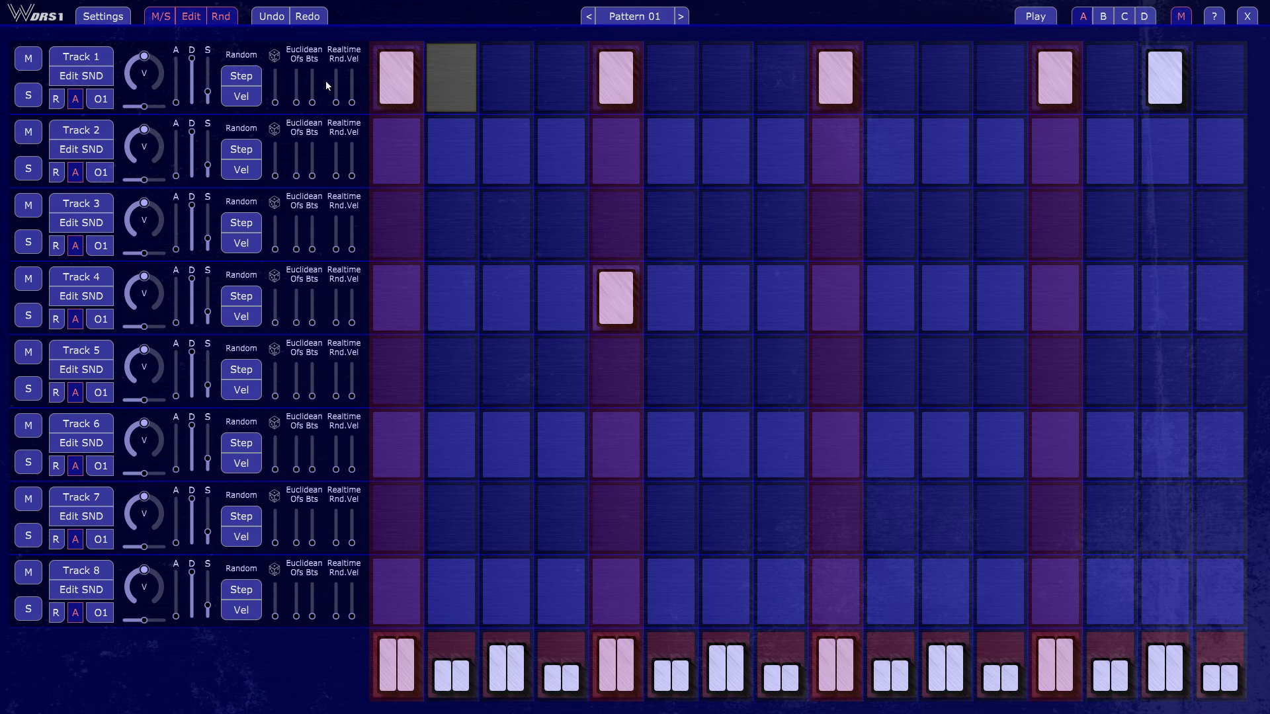
# Toggle the random controls off and on, and hide the Edit and M/S track controls
pyautogui.click(234, 16)
pyautogui.click(235, 15)
pyautogui.click(191, 16)
pyautogui.click(161, 17)
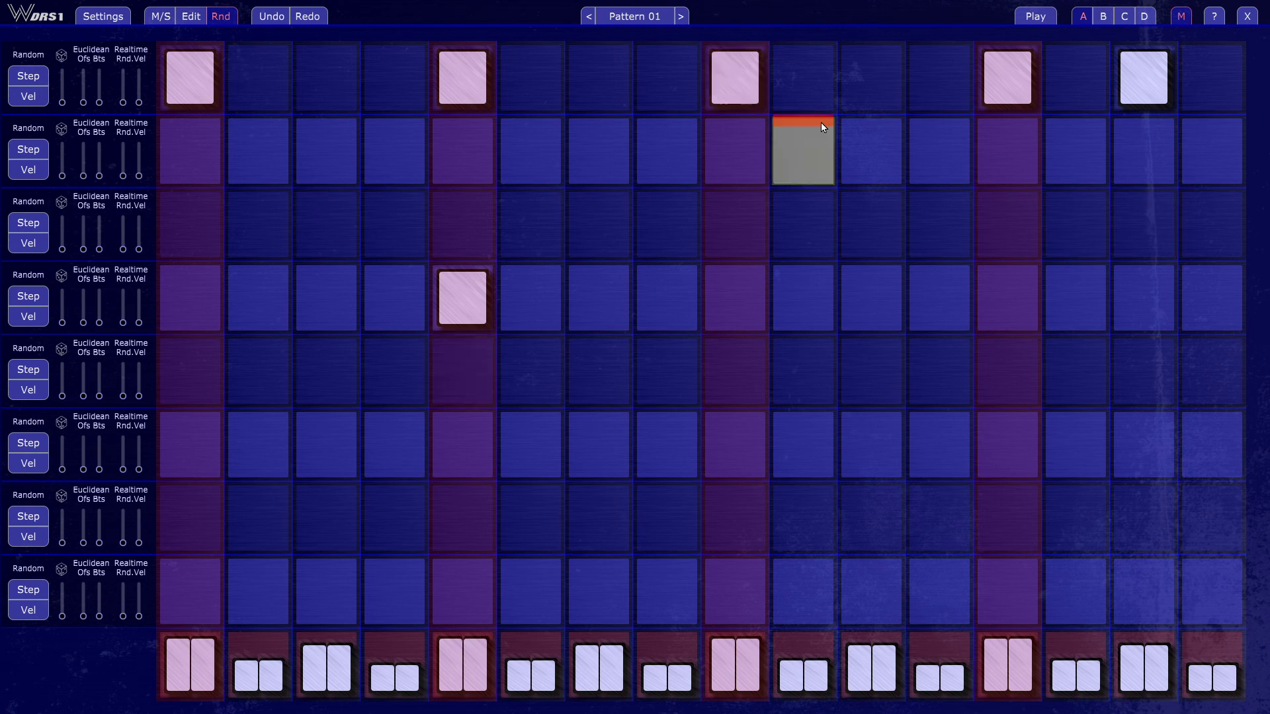
# Review the commands available for Pattern 01, such as copy, export, clear and accent styles, without applying any
pyautogui.click(644, 19)
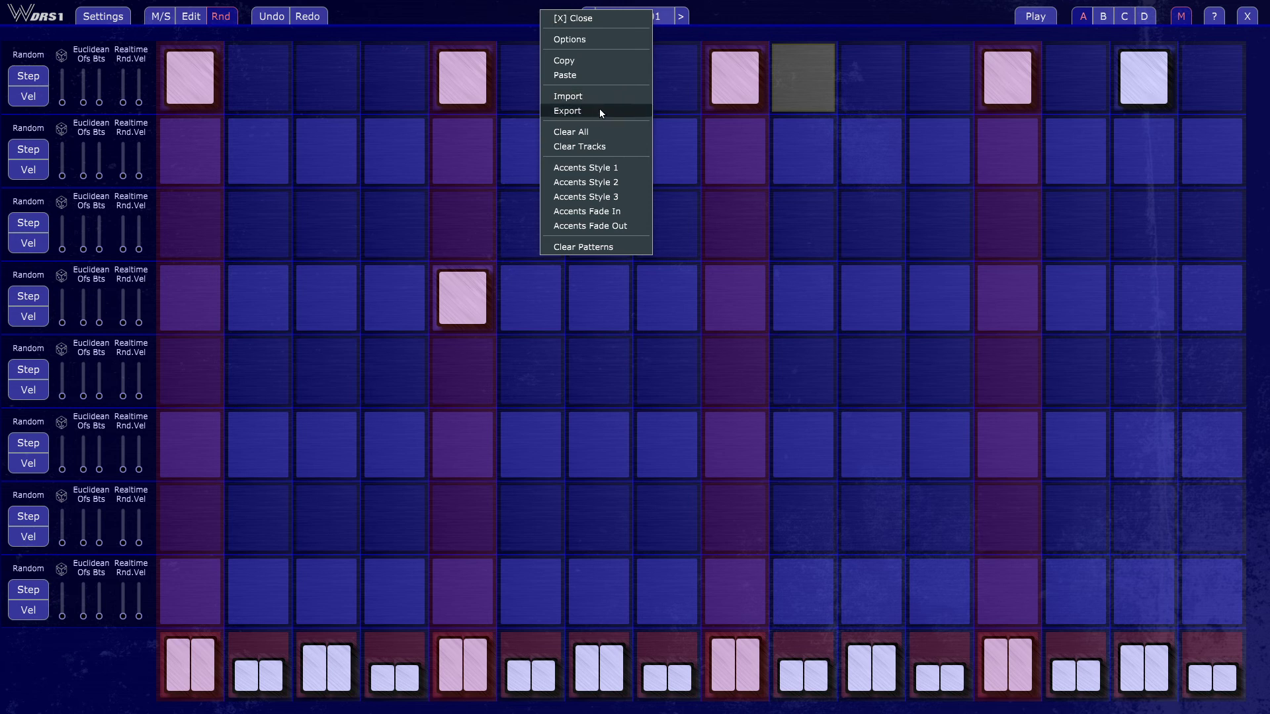
pyautogui.click(627, 23)
pyautogui.click(648, 20)
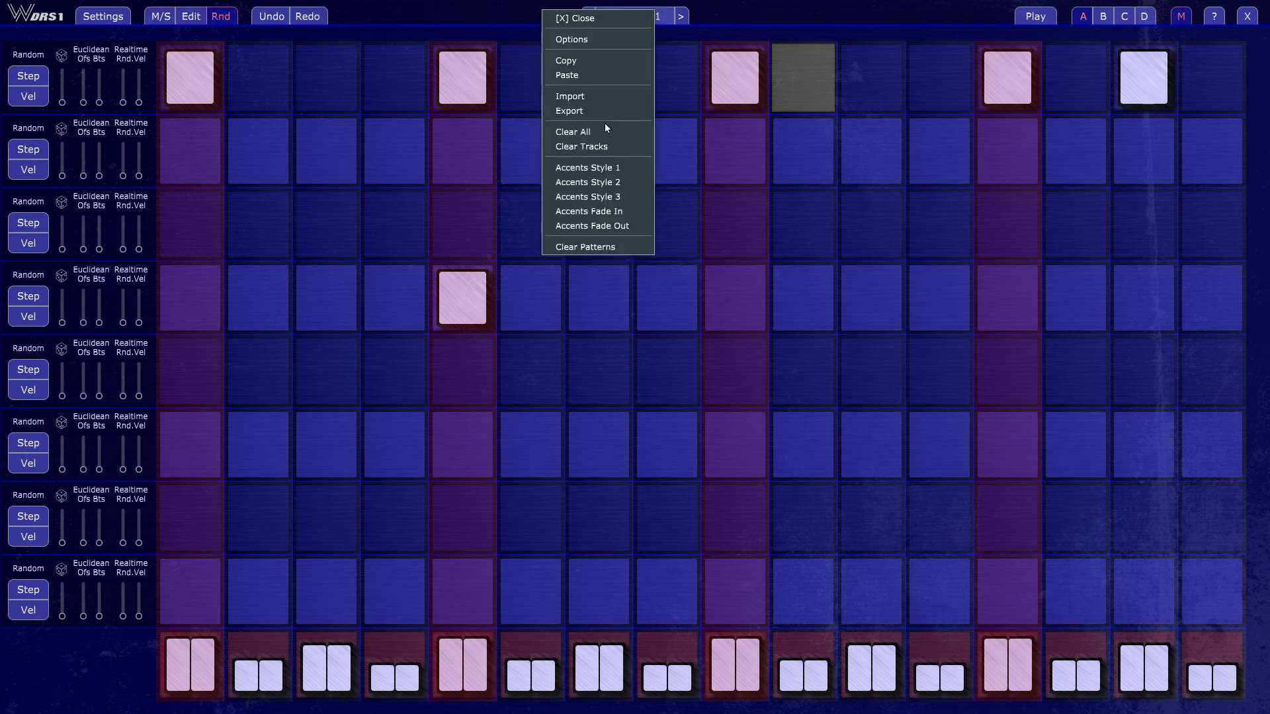
pyautogui.click(734, 7)
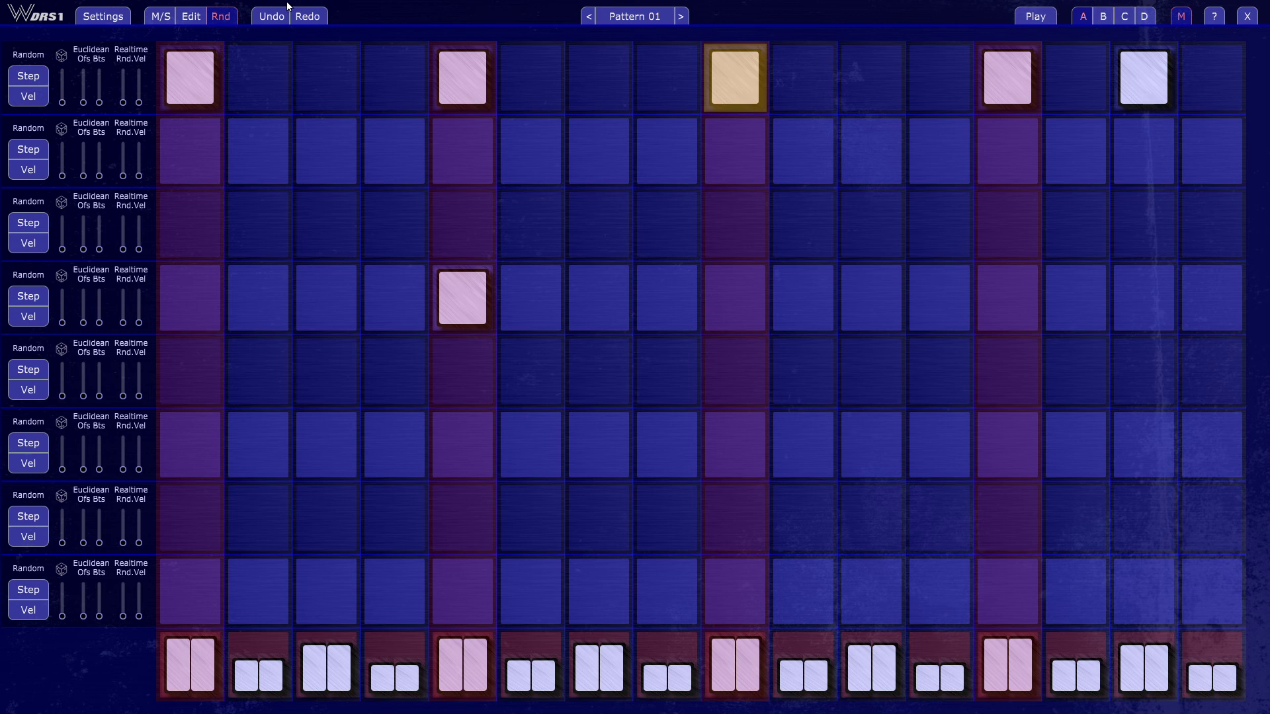
# Show the Edit controls instead of the random ones, open the sound settings, view Tracks 2 and 7, and reposition the dialog
pyautogui.click(207, 16)
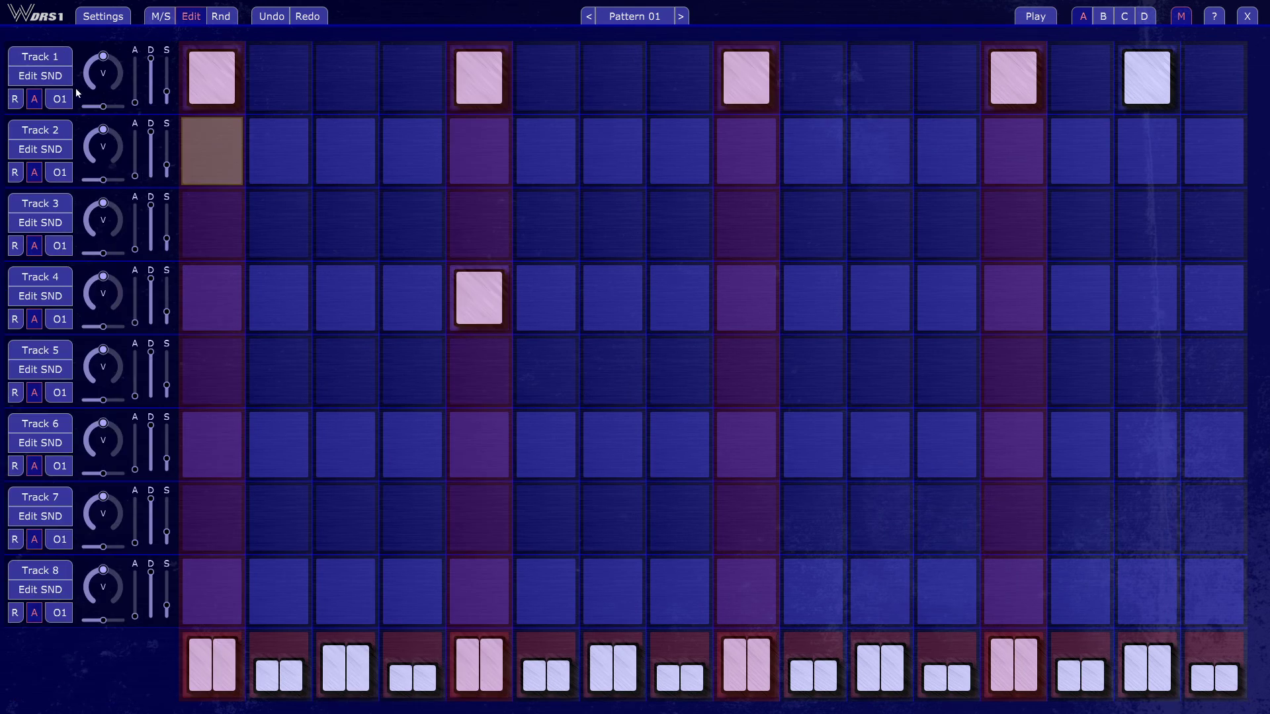
pyautogui.click(40, 75)
pyautogui.click(554, 234)
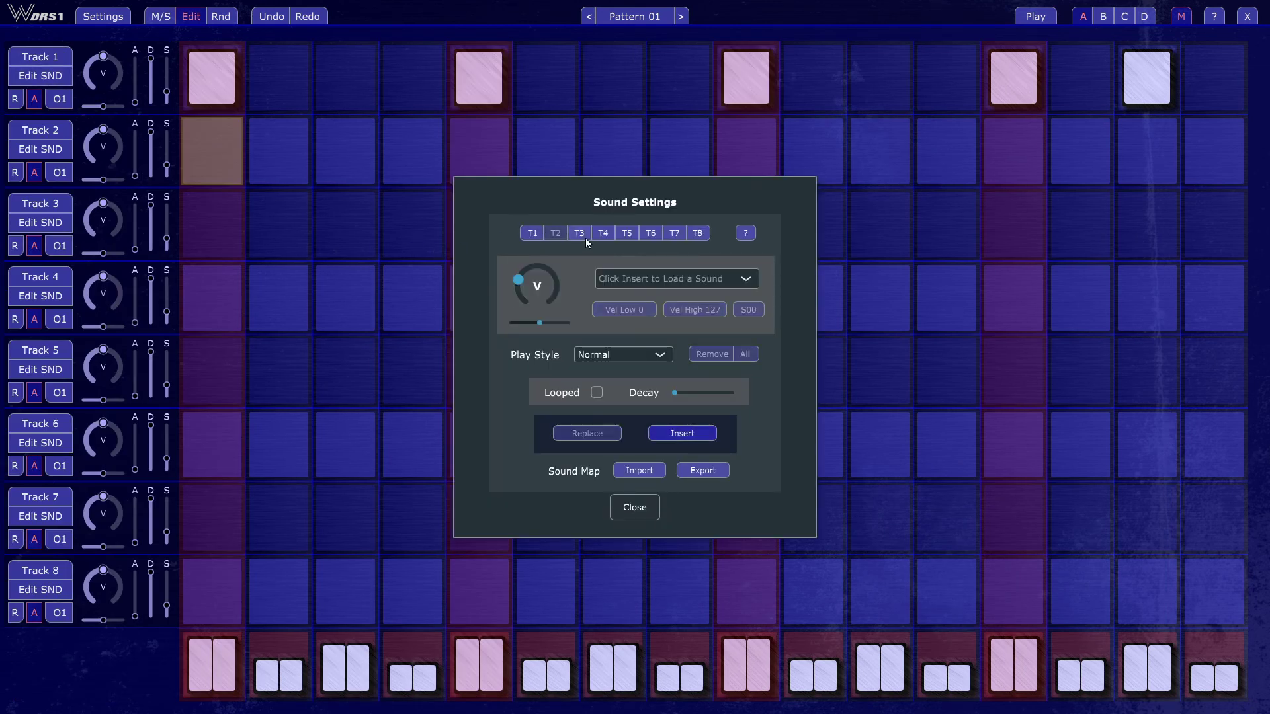
pyautogui.click(664, 235)
pyautogui.moveTo(589, 192); pyautogui.dragTo(600, 179)
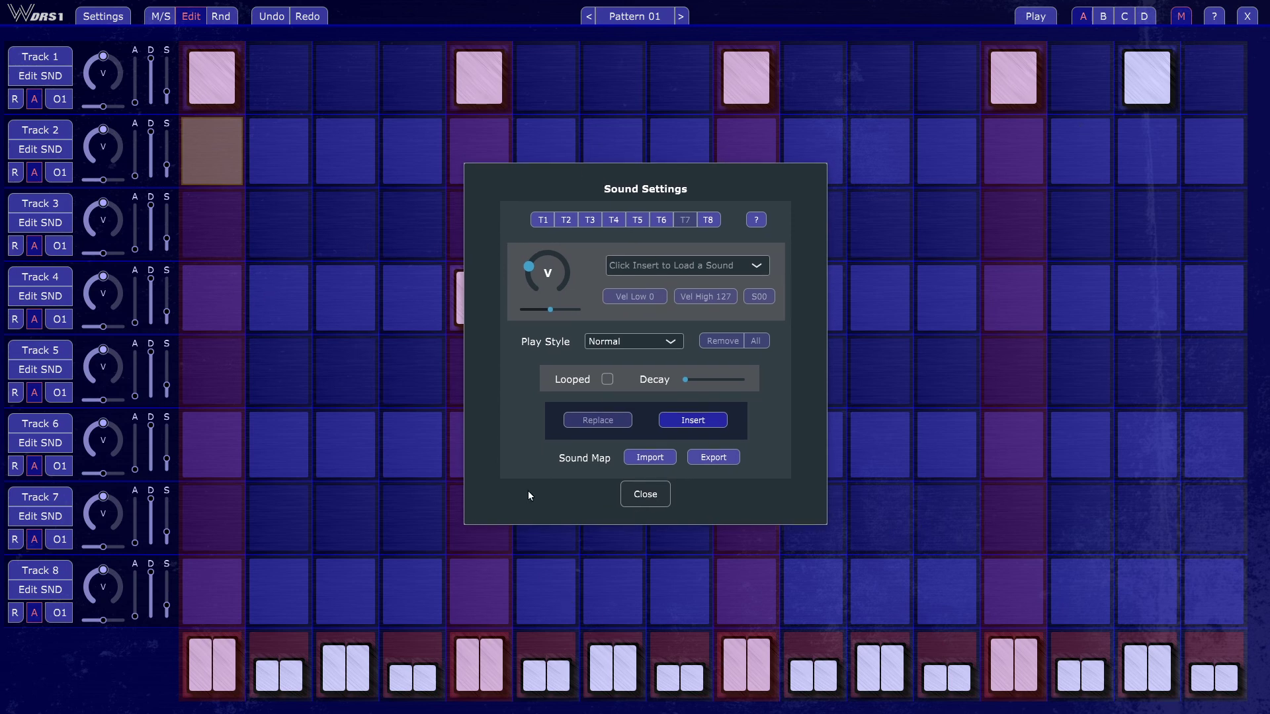
pyautogui.moveTo(729, 175)
pyautogui.mouseDown()
pyautogui.moveTo(712, 179)
pyautogui.moveTo(738, 173)
pyautogui.mouseUp()
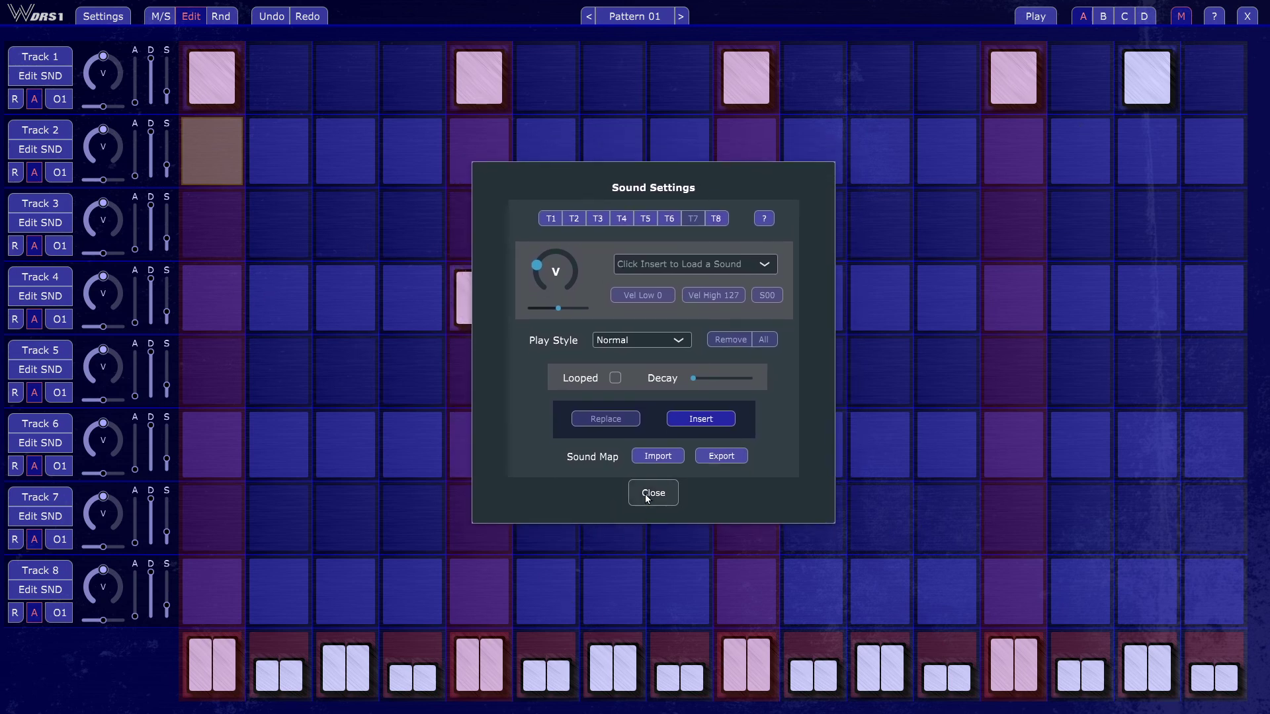
# Look through the sound settings of several tracks from Track 1 to Track 8, return to Track 1, and close the dialog
pyautogui.click(552, 219)
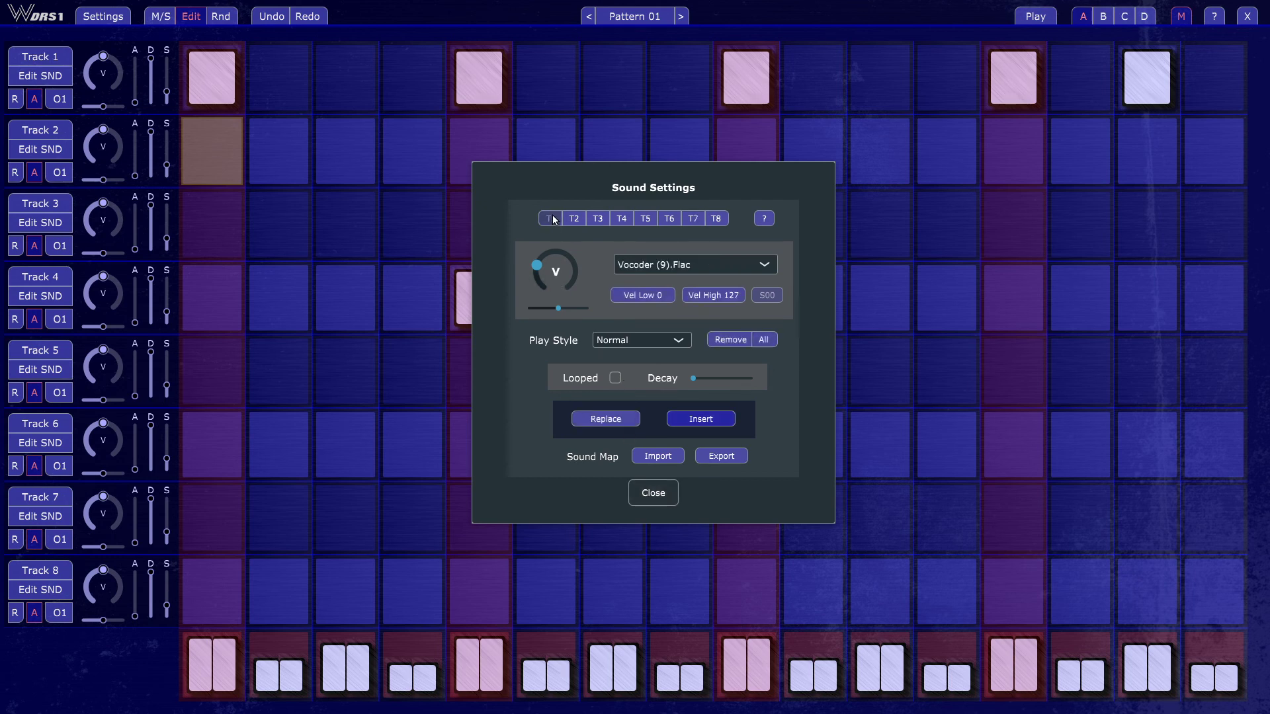
pyautogui.click(575, 220)
pyautogui.click(598, 220)
pyautogui.click(670, 219)
pyautogui.click(712, 220)
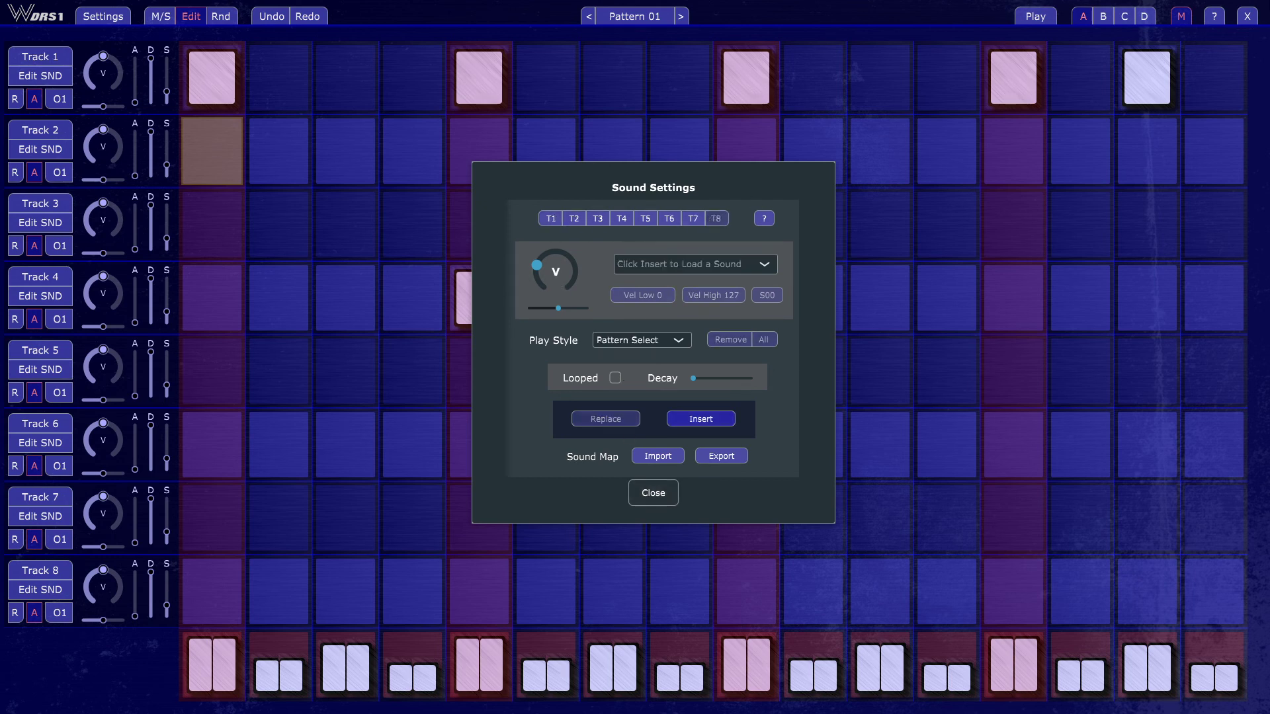
pyautogui.click(552, 219)
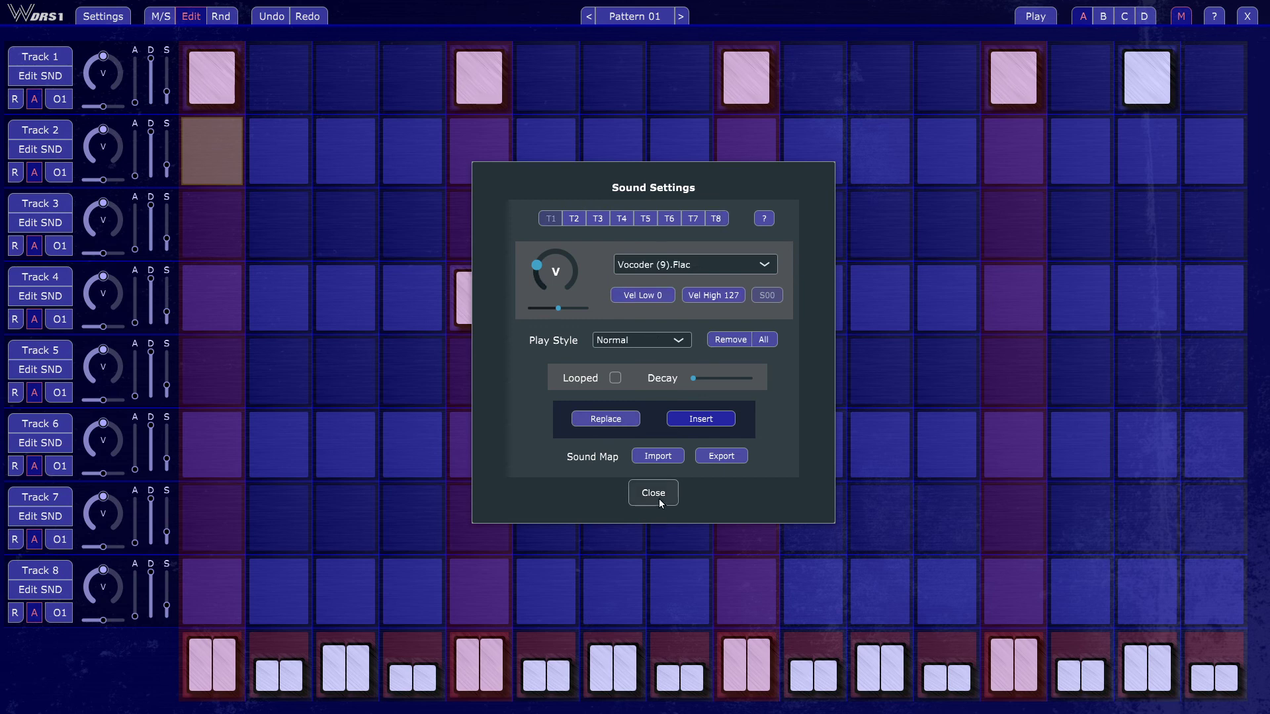
pyautogui.click(658, 498)
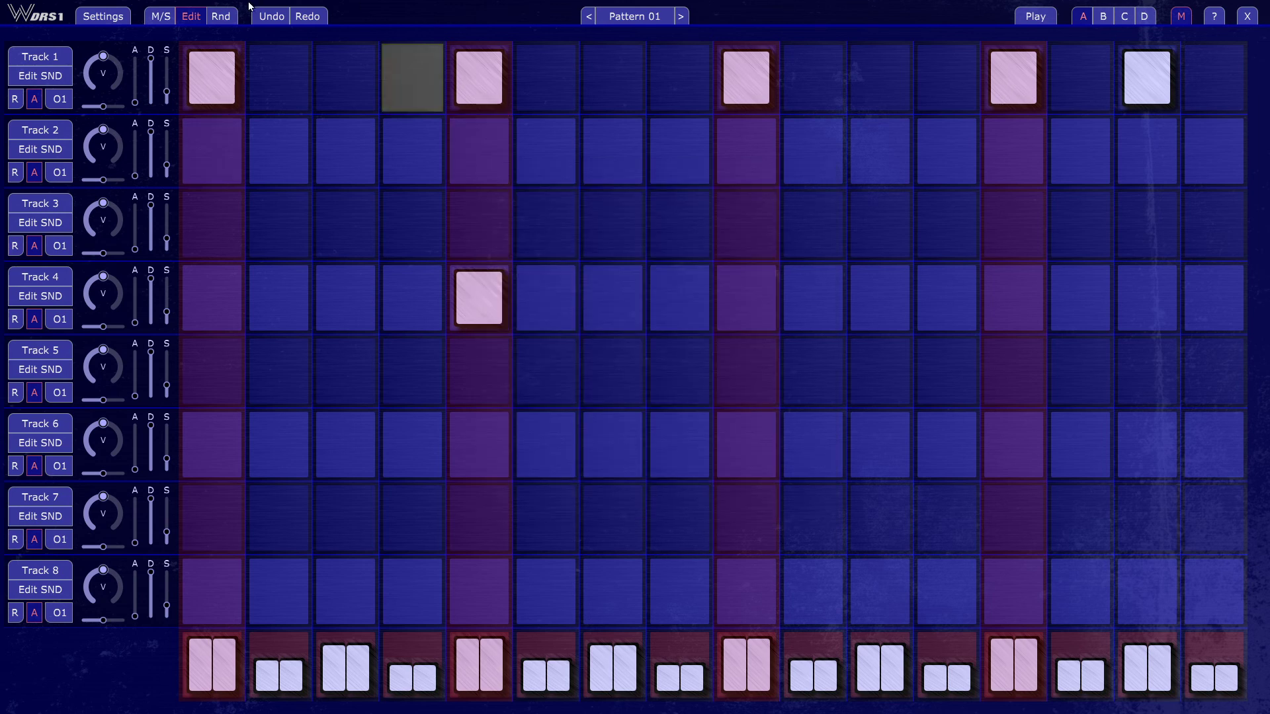
# Rename Track 1 as Vocoder
pyautogui.click(53, 61)
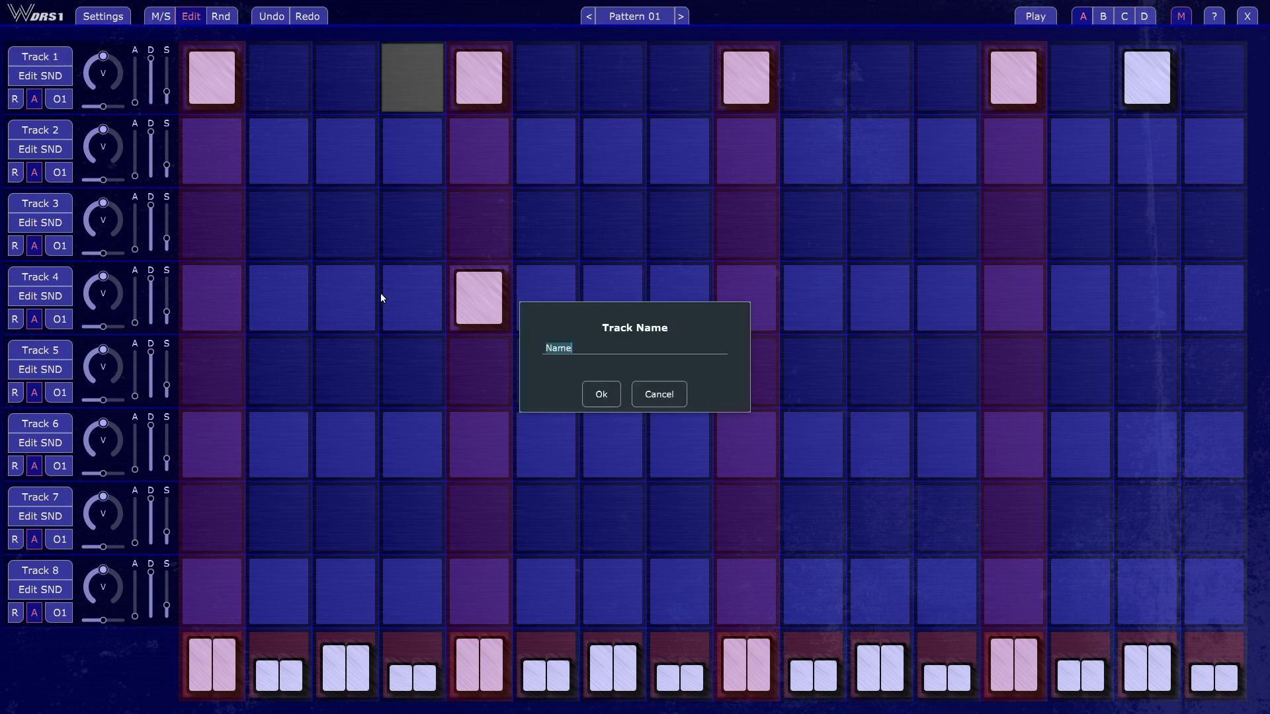
pyautogui.click(658, 394)
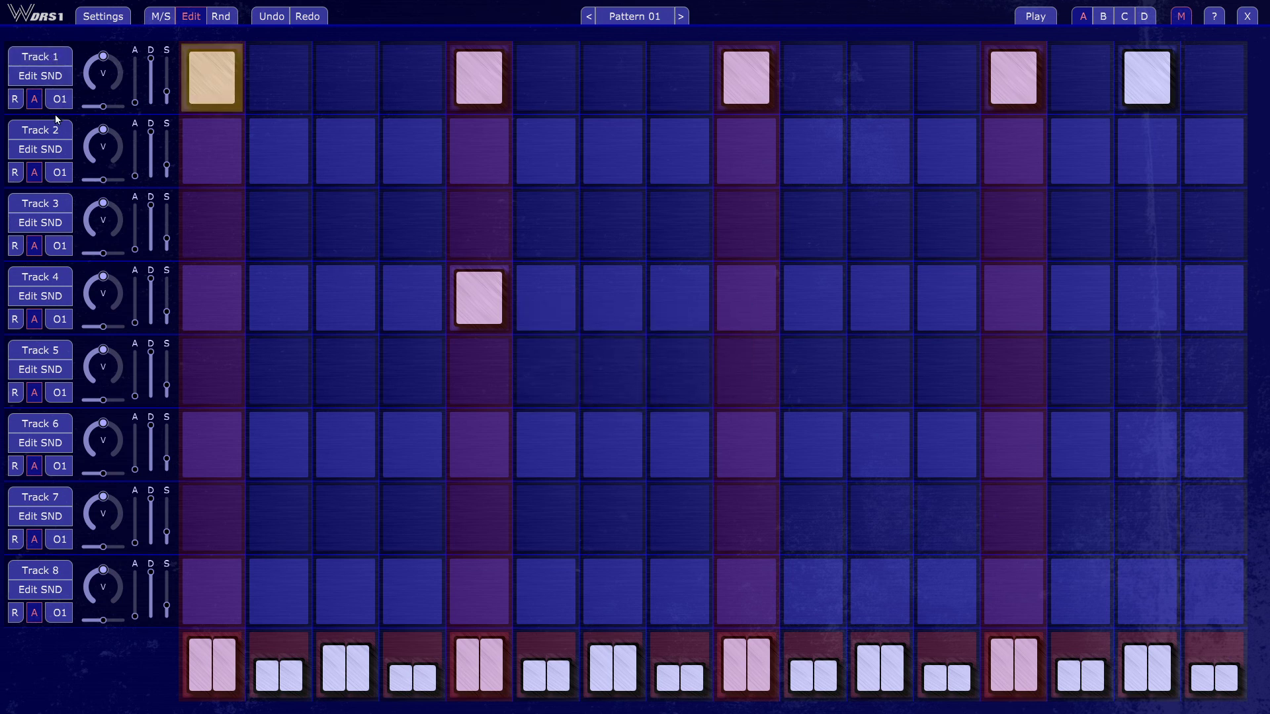
pyautogui.click(50, 65)
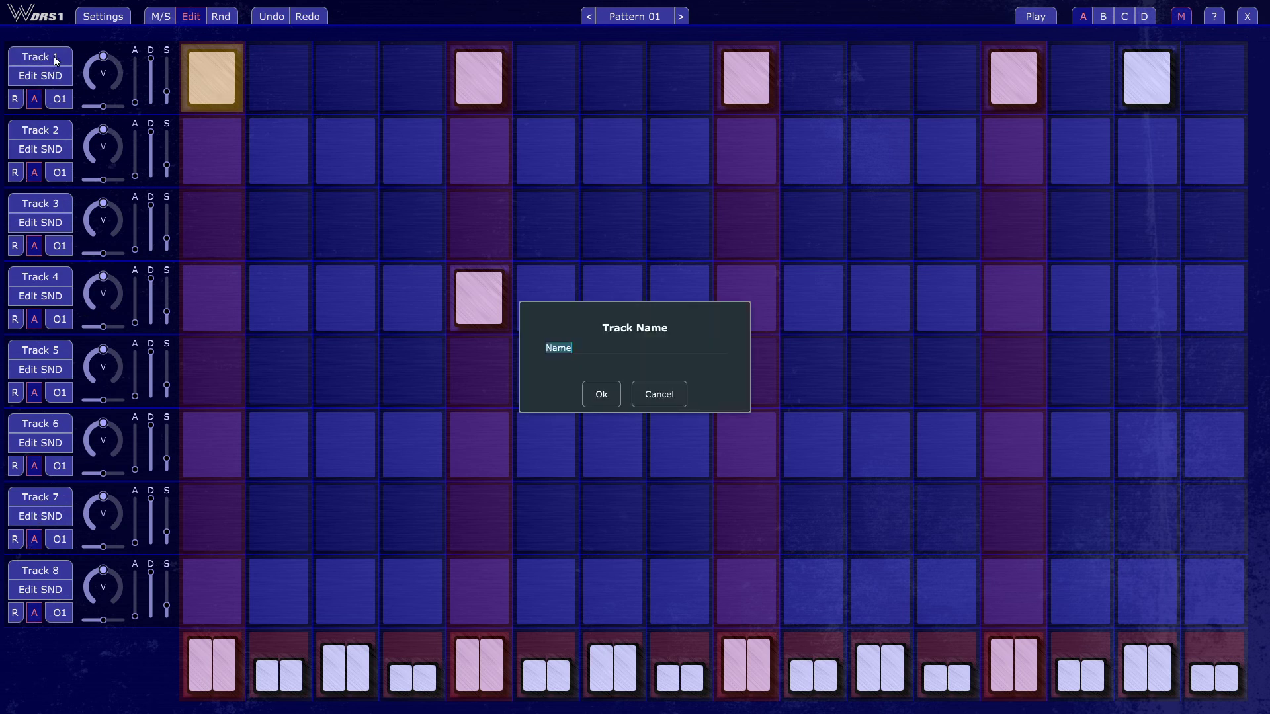
pyautogui.write('Vocoder')
pyautogui.press('Return')
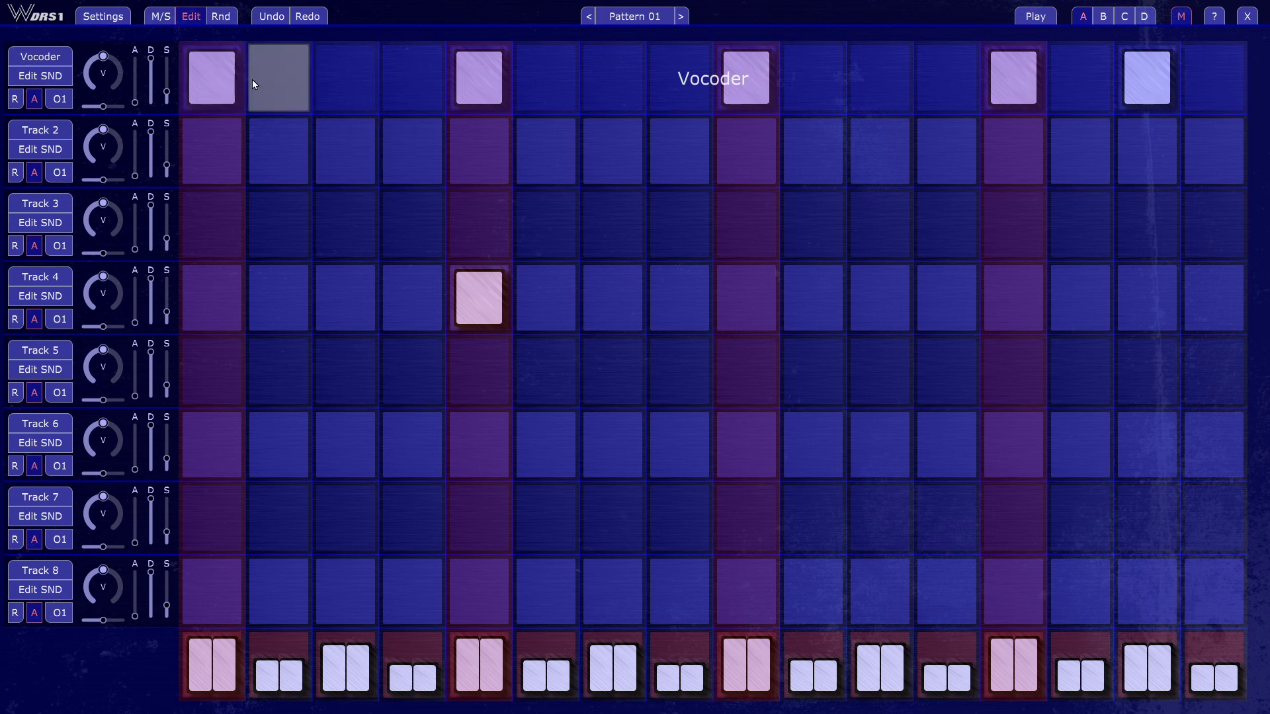
# Reset the Vocoder track to its default name by entering Name as its track name
pyautogui.click(43, 57)
pyautogui.write('Name')
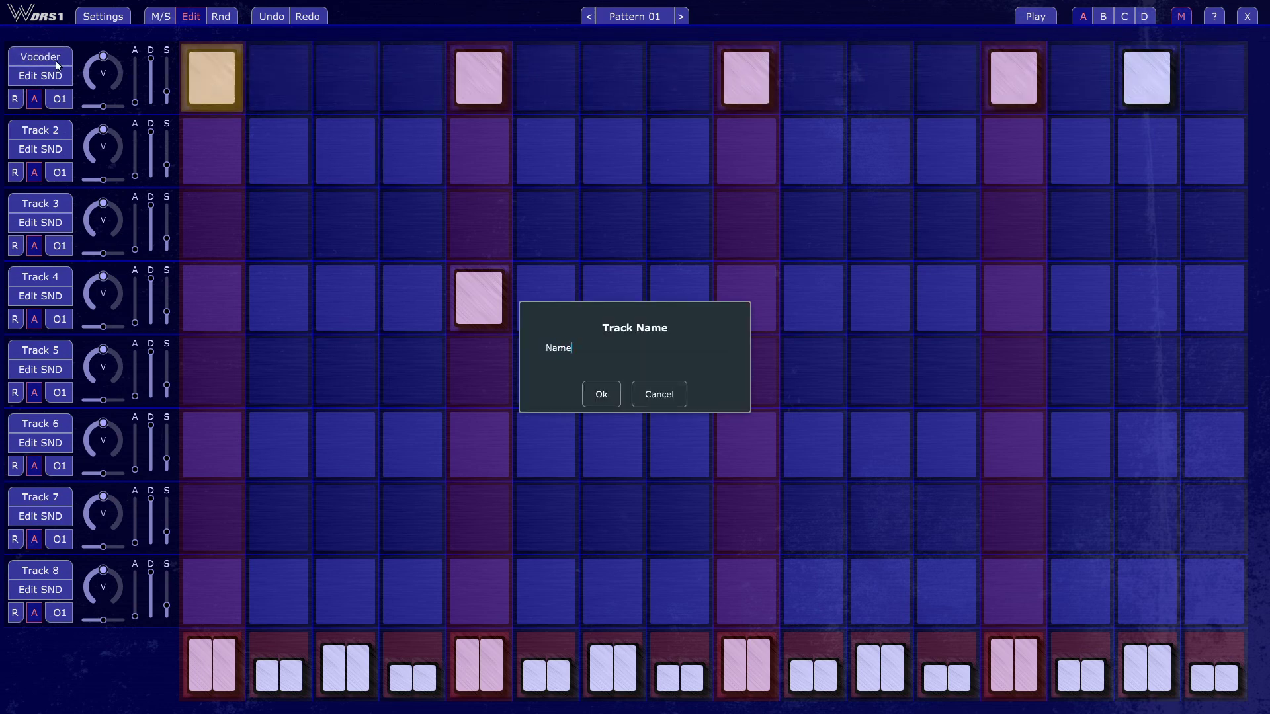
pyautogui.press('Return')
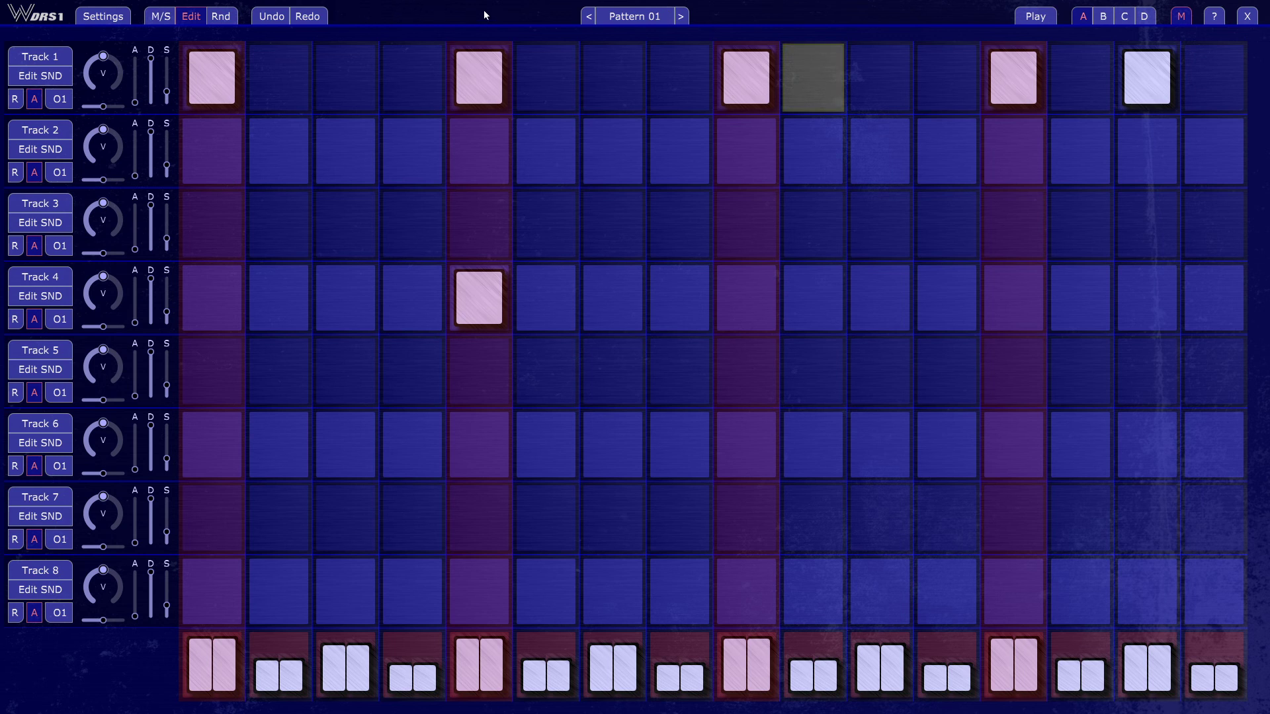
# Switch to Pattern 02
pyautogui.press('Right')
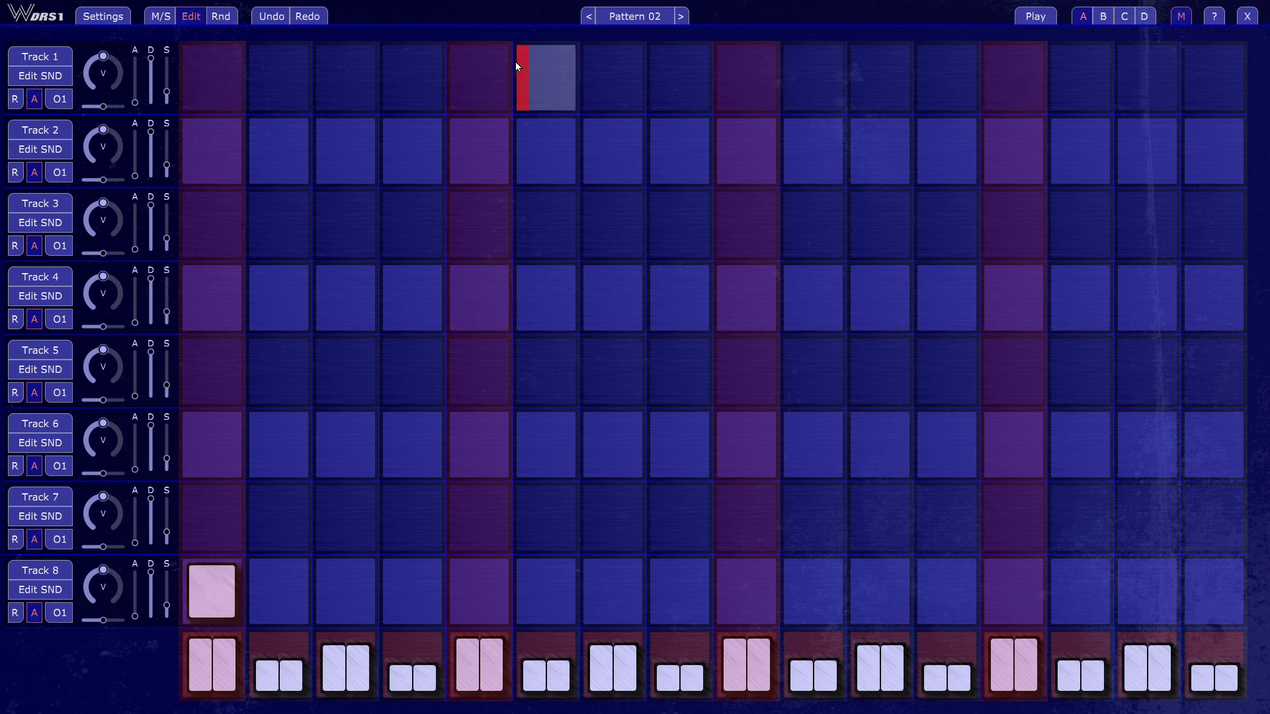
# Return to Pattern 01 and enter the step values 2, 1, 2, 1 and 3 on steps 6 to 10 of Track 4
pyautogui.press('Left')
pyautogui.press('Down')
pyautogui.press('Down')
pyautogui.press('Down')
pyautogui.press('Right')
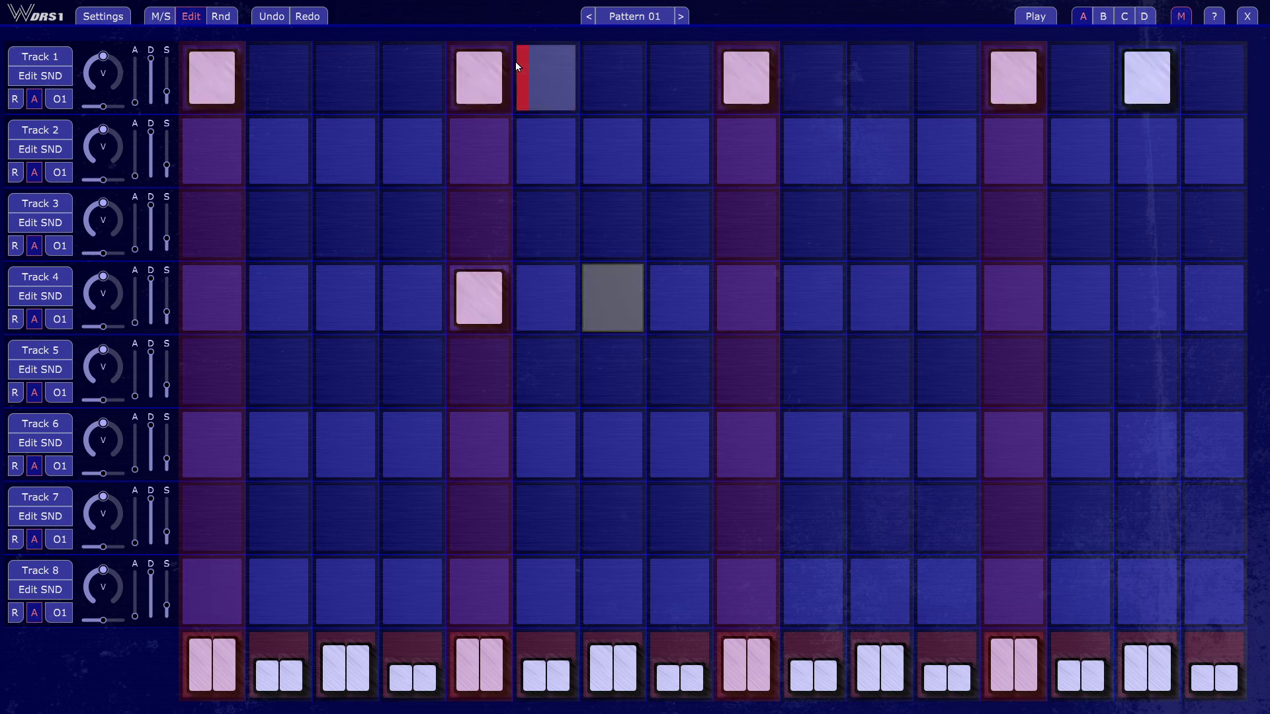
pyautogui.press('Left')
pyautogui.press('Left')
pyautogui.press('Right')
pyautogui.press('2')
pyautogui.press('1')
pyautogui.press('2')
pyautogui.press('1')
pyautogui.press('3')
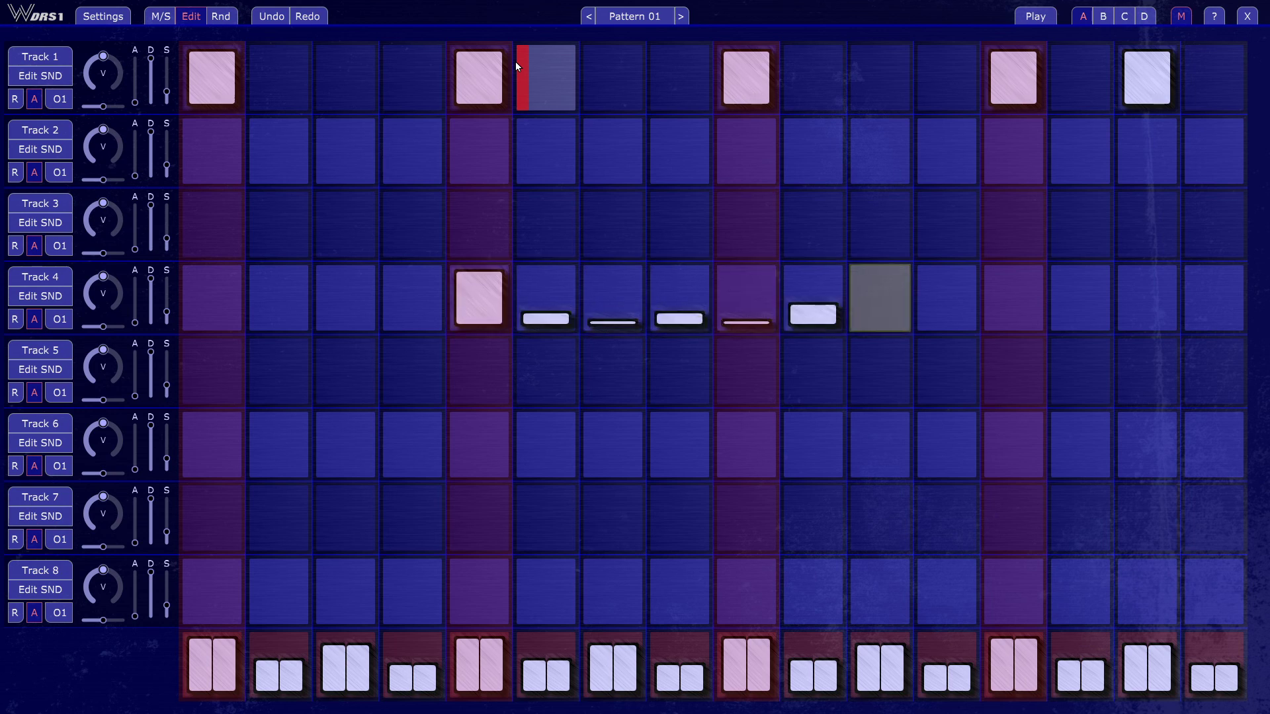
# Undo the recent step entries on Track 4, including the one on step 5
pyautogui.hotkey('ctrl', 'z')
pyautogui.hotkey('ctrl', 'z')
pyautogui.hotkey('ctrl', 'z')
pyautogui.hotkey('ctrl', 'z')
pyautogui.hotkey('ctrl', 'z')
pyautogui.hotkey('ctrl', 'z')
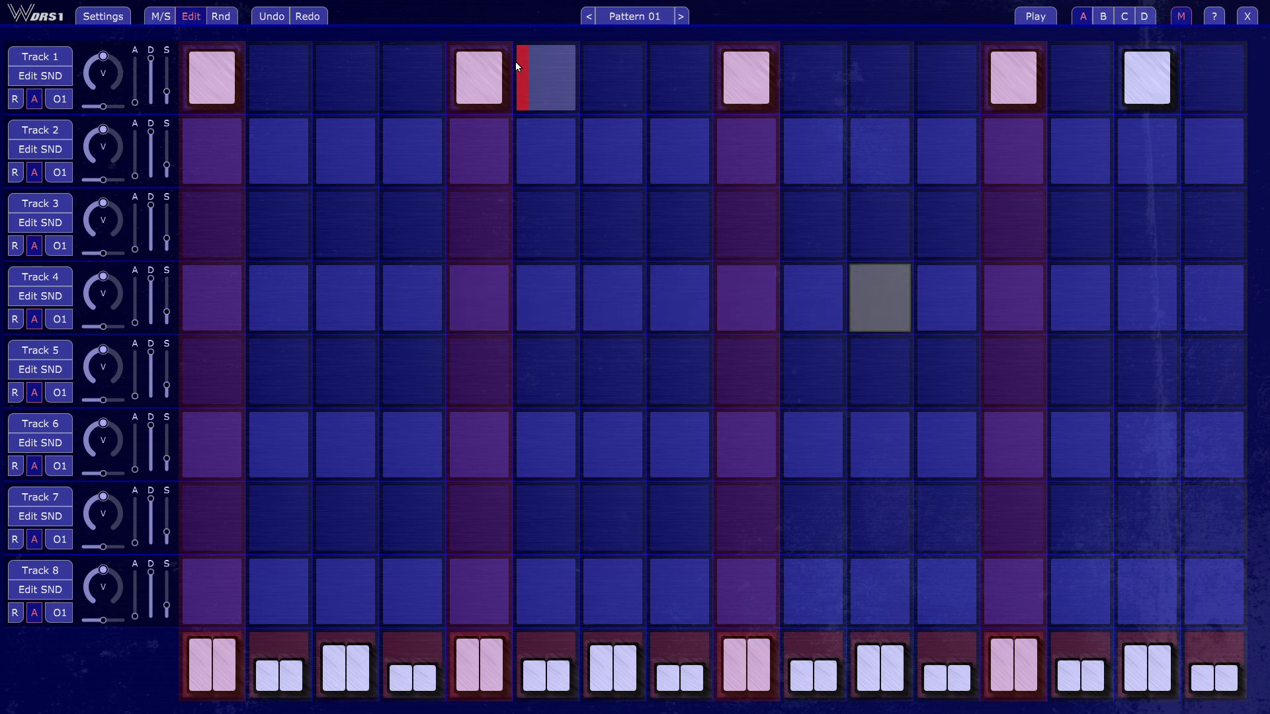
# Redo all of the undone step entries on Track 4
pyautogui.hotkey('ctrl', 'y')
pyautogui.hotkey('ctrl', 'y')
pyautogui.hotkey('ctrl', 'y')
pyautogui.hotkey('ctrl', 'y')
pyautogui.hotkey('ctrl', 'y')
pyautogui.hotkey('ctrl', 'y')
pyautogui.hotkey('ctrl', 'y')
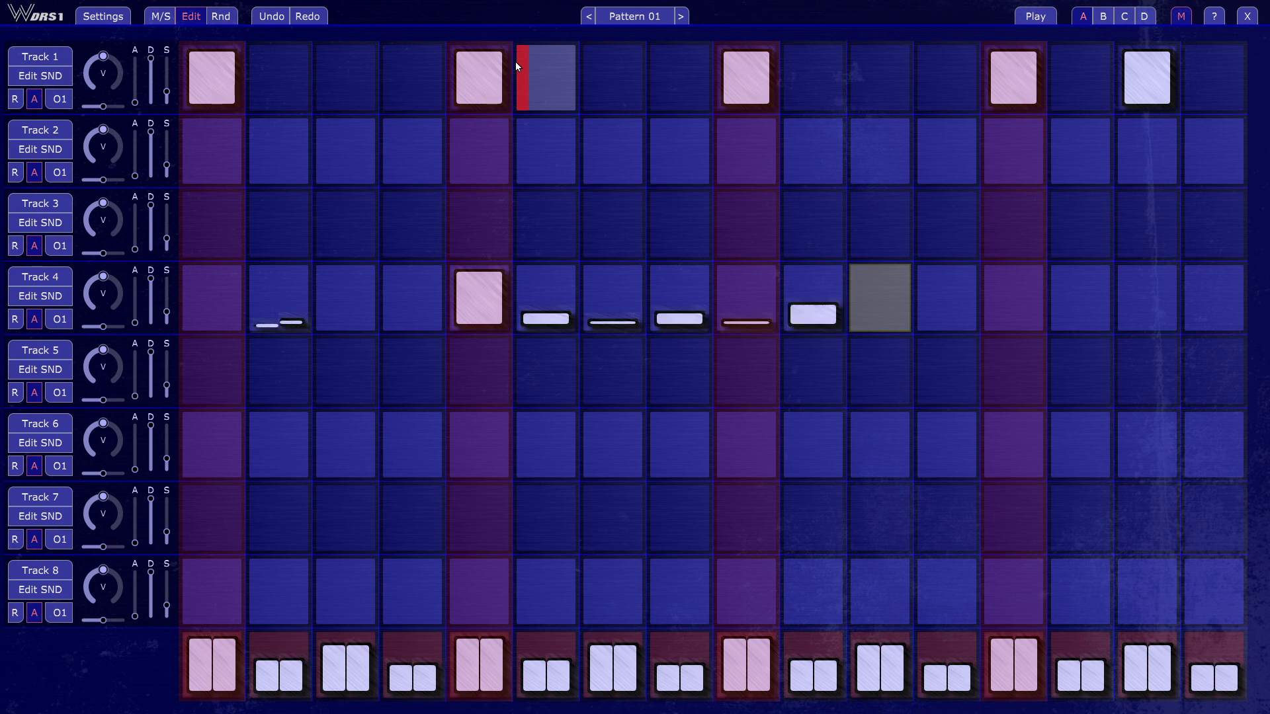
# Clear the split step on step 2 of Track 4
pyautogui.press('Left')
pyautogui.press('Left')
pyautogui.press('Left')
pyautogui.press('Left')
pyautogui.press('Left')
pyautogui.press('Left')
pyautogui.press('Left')
pyautogui.press('Left')
pyautogui.press('Left')
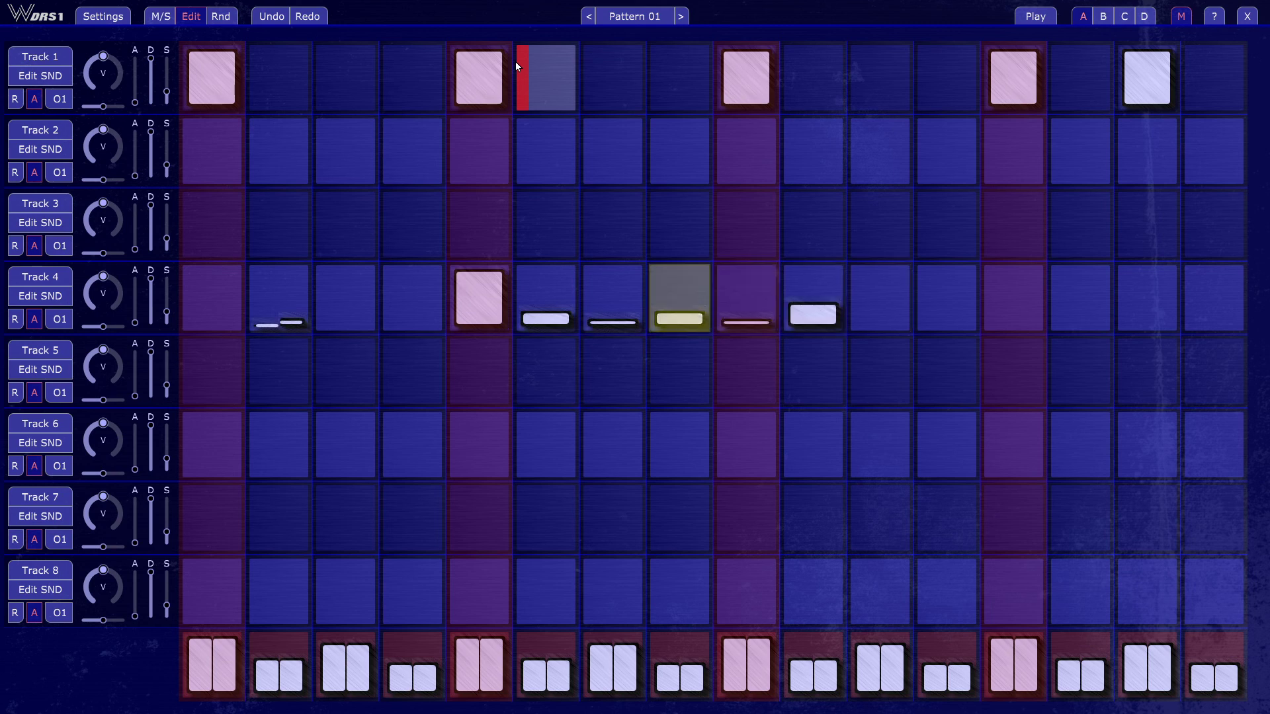
pyautogui.press('Right')
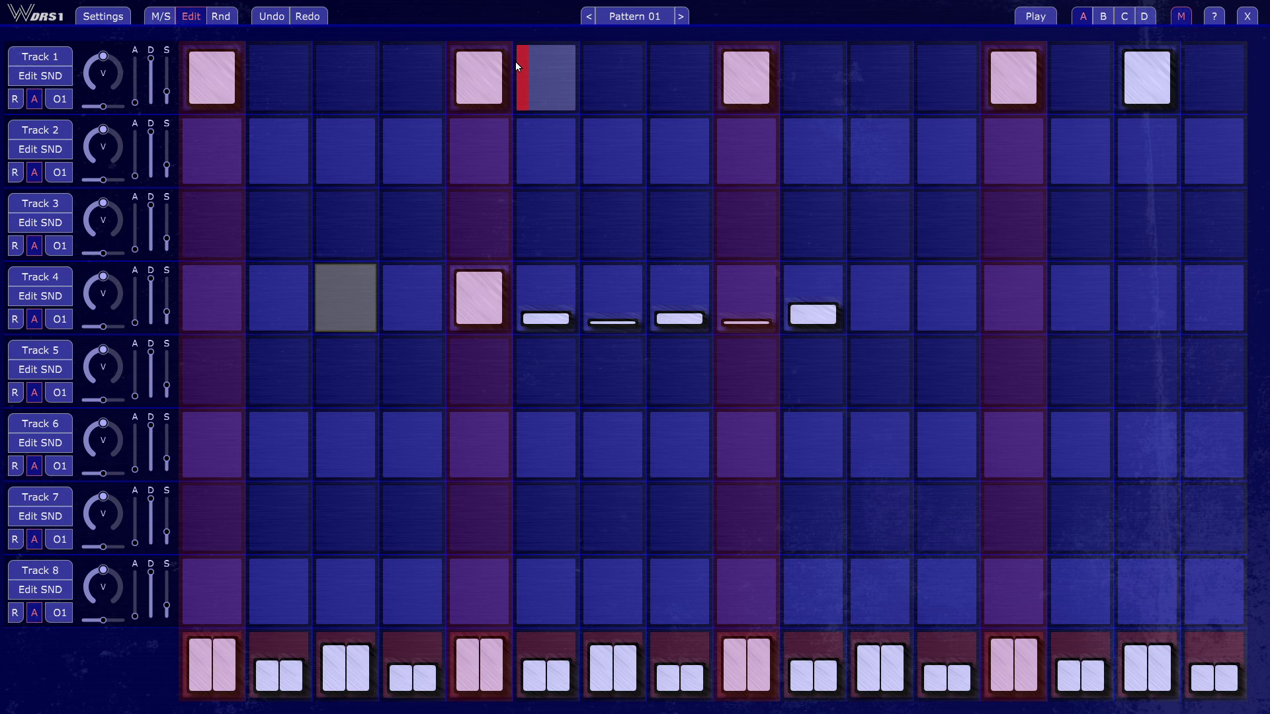
# Examine the Clock Tick Matrix from the global settings past its introduction, and close it without changes
pyautogui.click(513, 64)
pyautogui.click(106, 19)
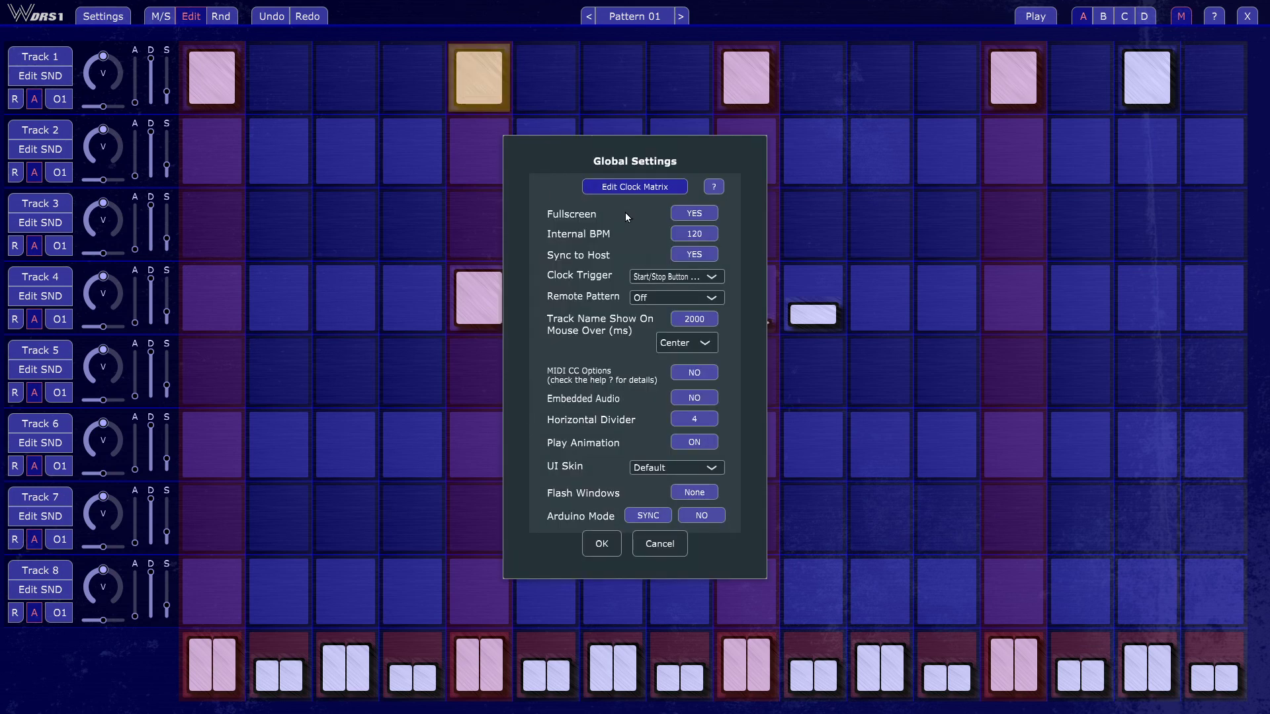
pyautogui.click(653, 188)
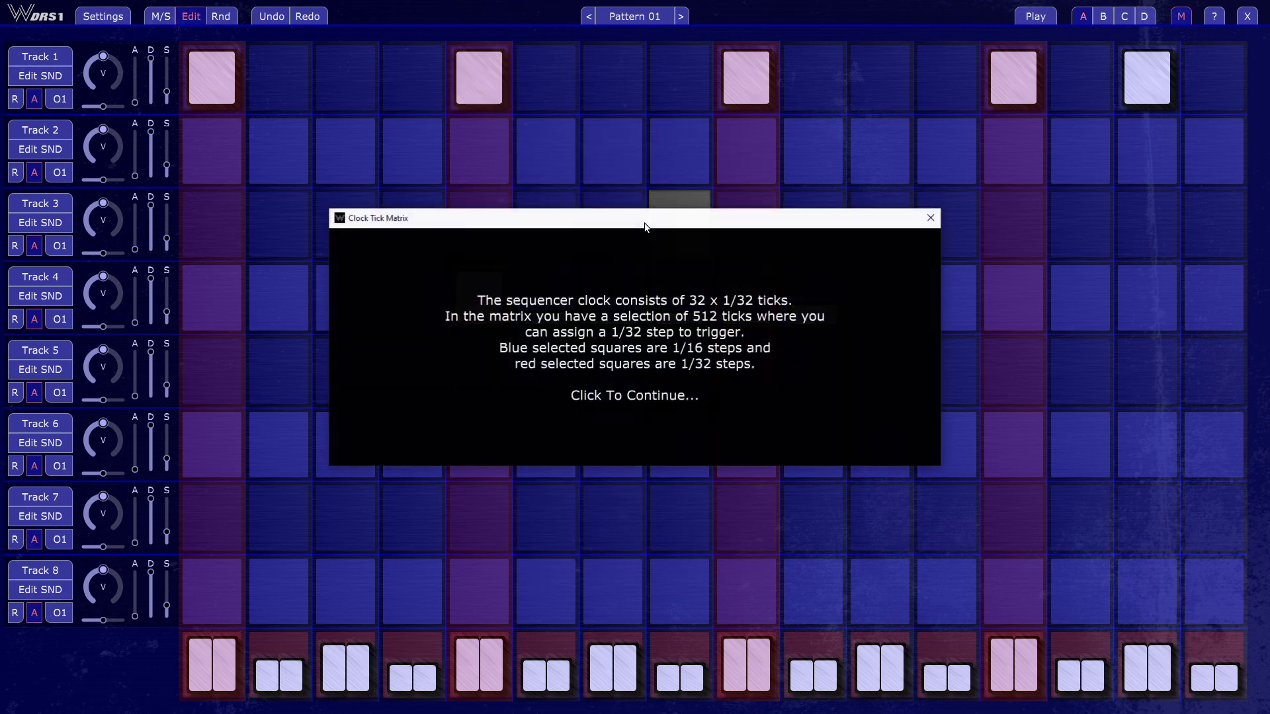
pyautogui.click(679, 352)
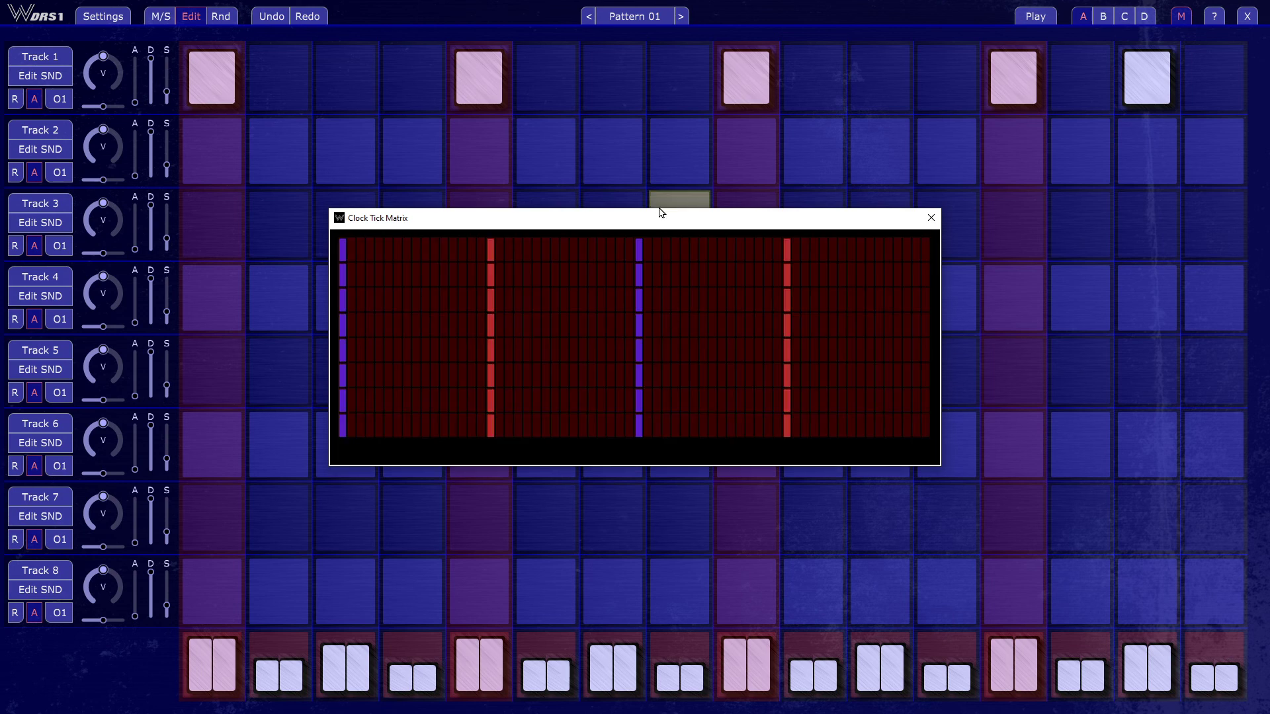
pyautogui.moveTo(659, 220); pyautogui.dragTo(644, 174)
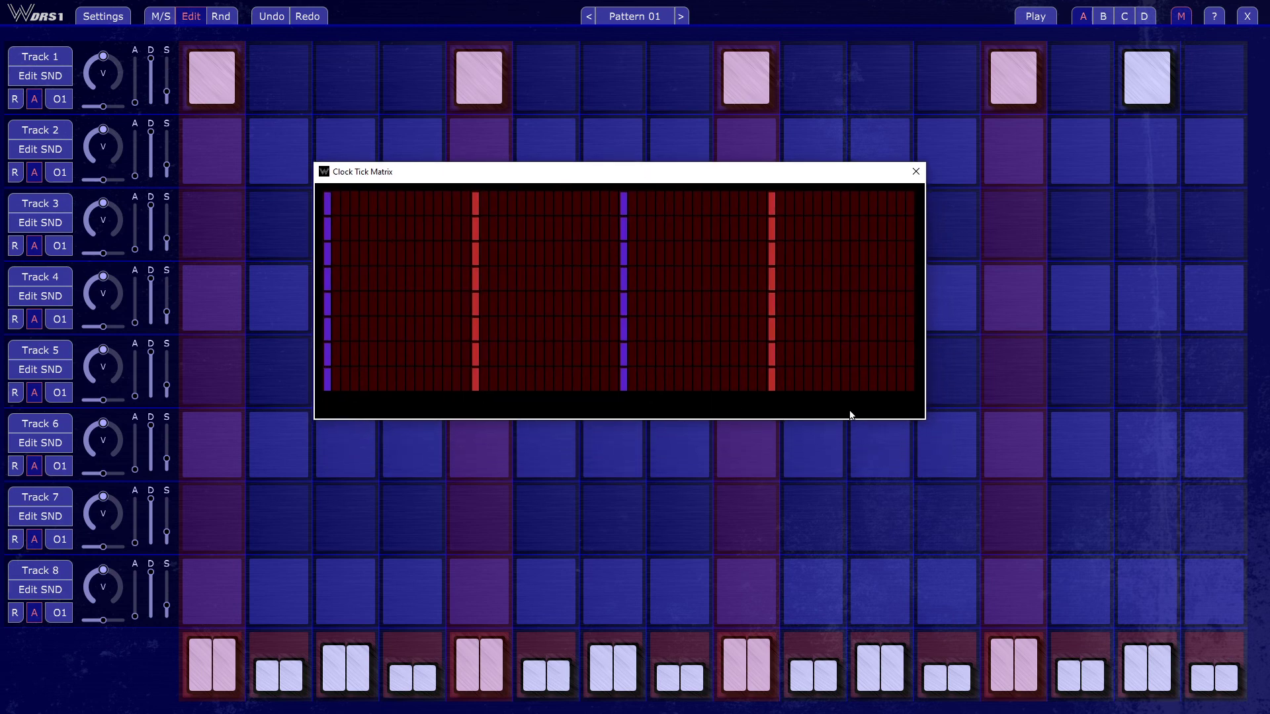
pyautogui.click(916, 173)
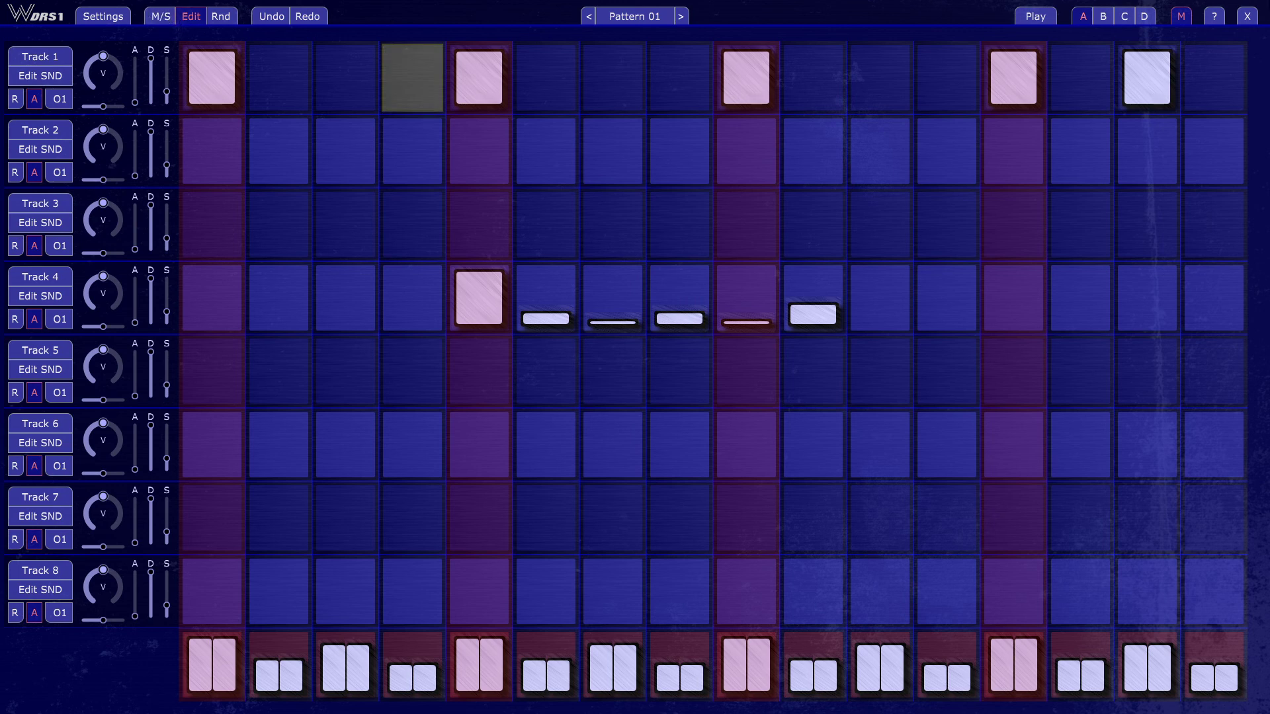
# View the options of Pattern 01 and cancel without changing them
pyautogui.click(642, 14)
pyautogui.click(620, 31)
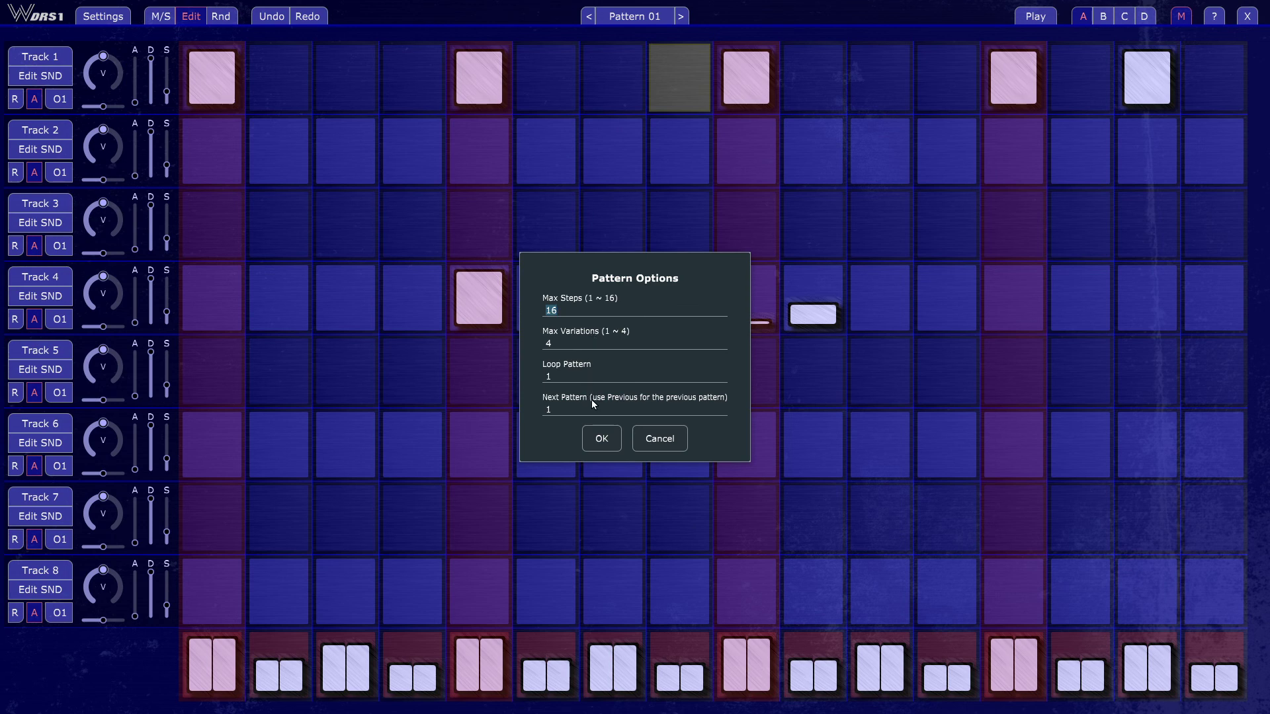
pyautogui.click(659, 438)
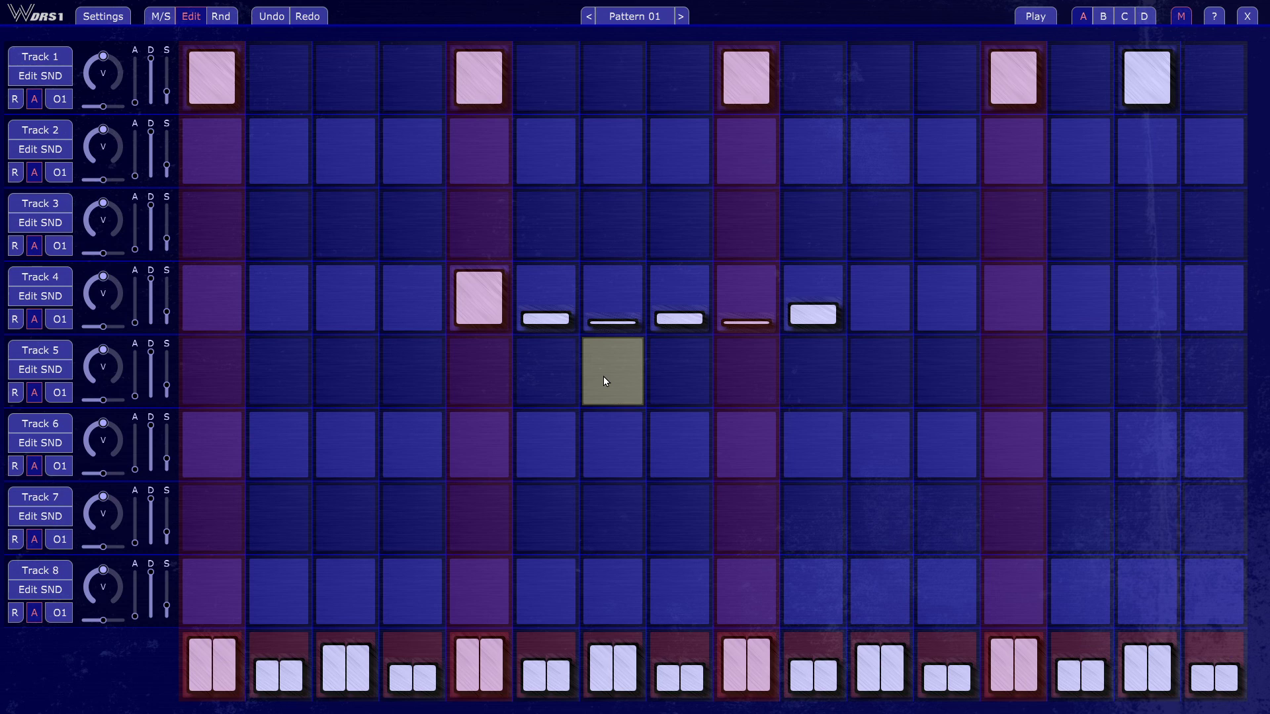
# Start and stop playback of Pattern 01 twice
pyautogui.press('space')
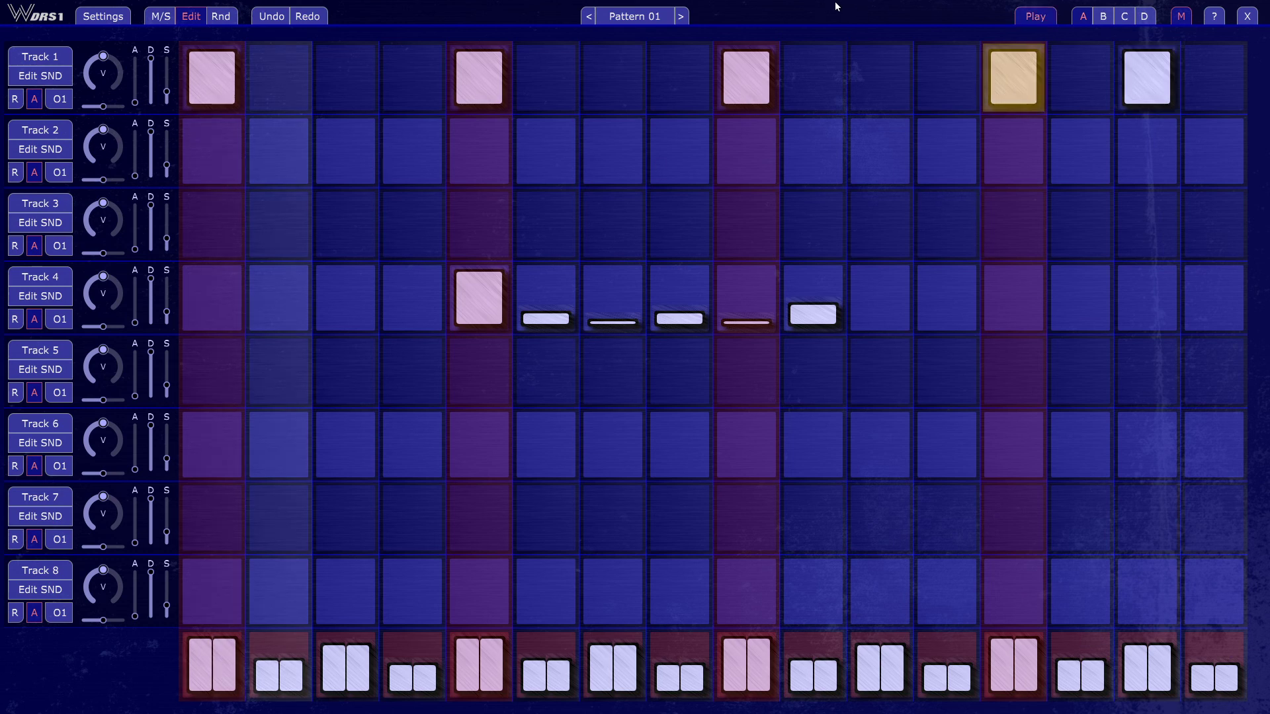
pyautogui.press('space')
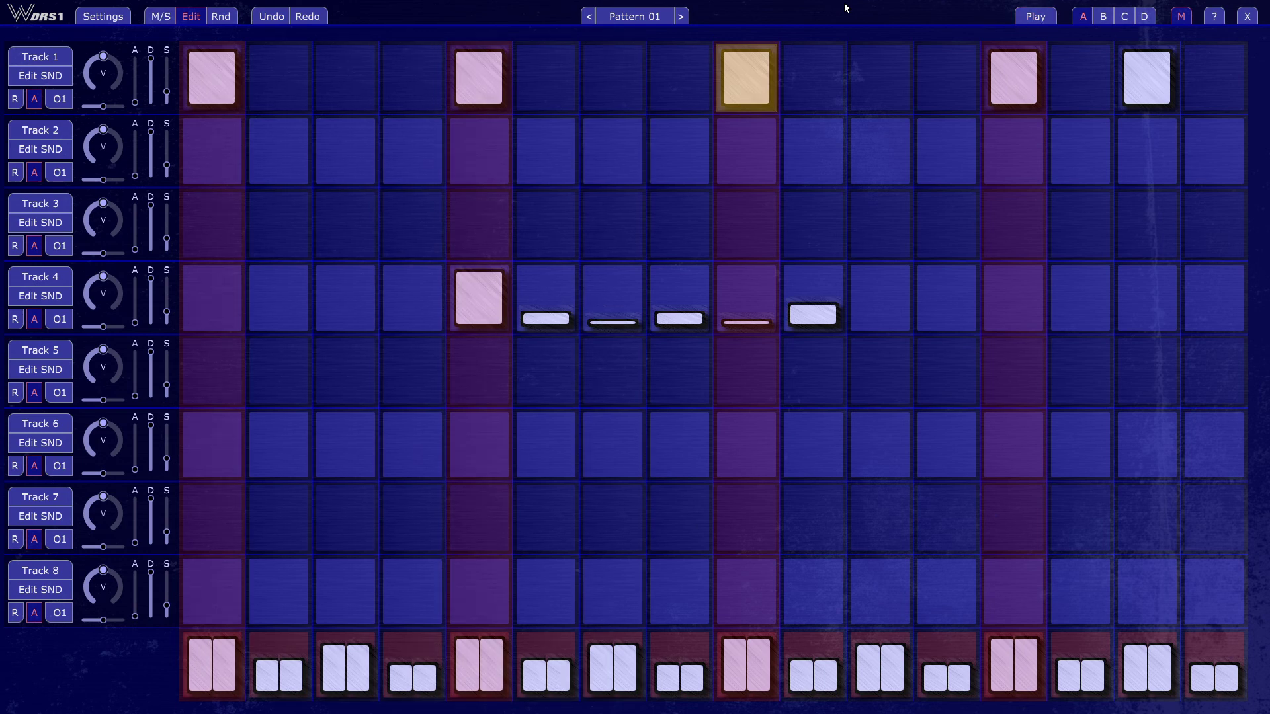
pyautogui.click(1033, 15)
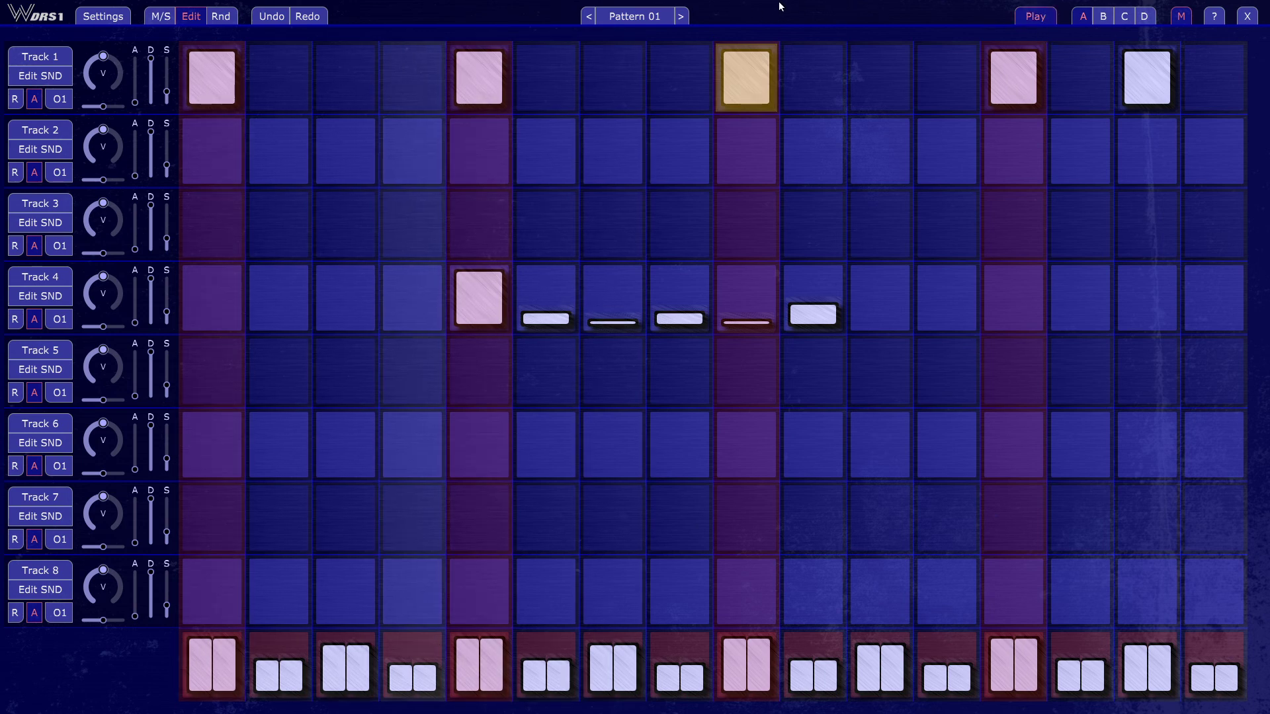
pyautogui.press('space')
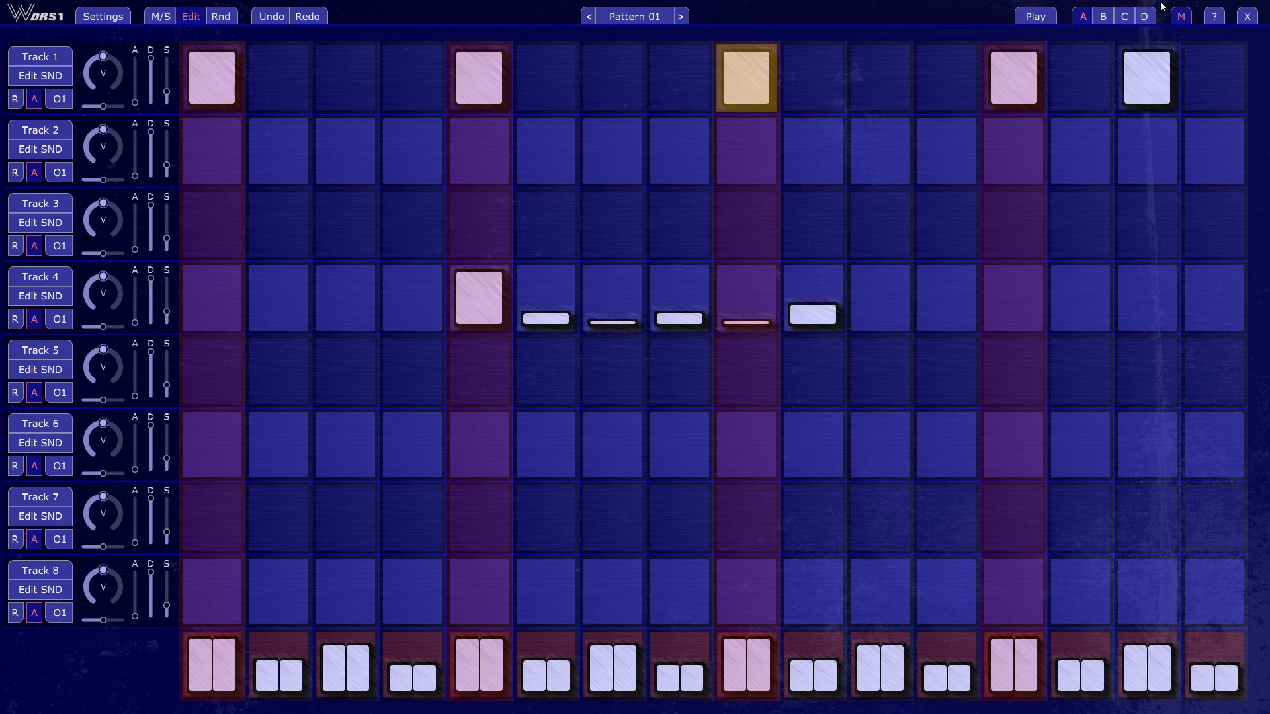